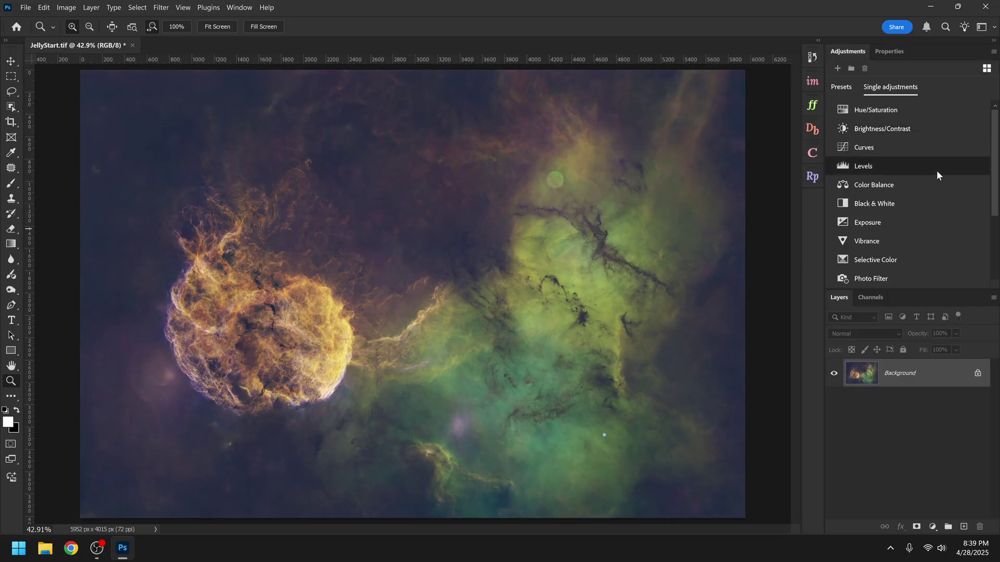
Switch the program layout to the Painting workspace.
click(239, 7)
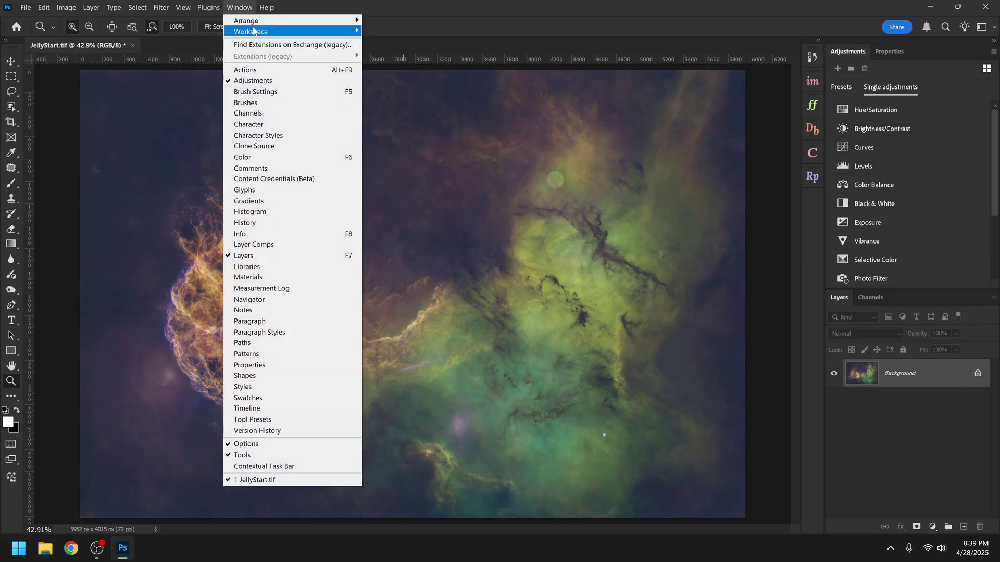
mouse_move(333, 31)
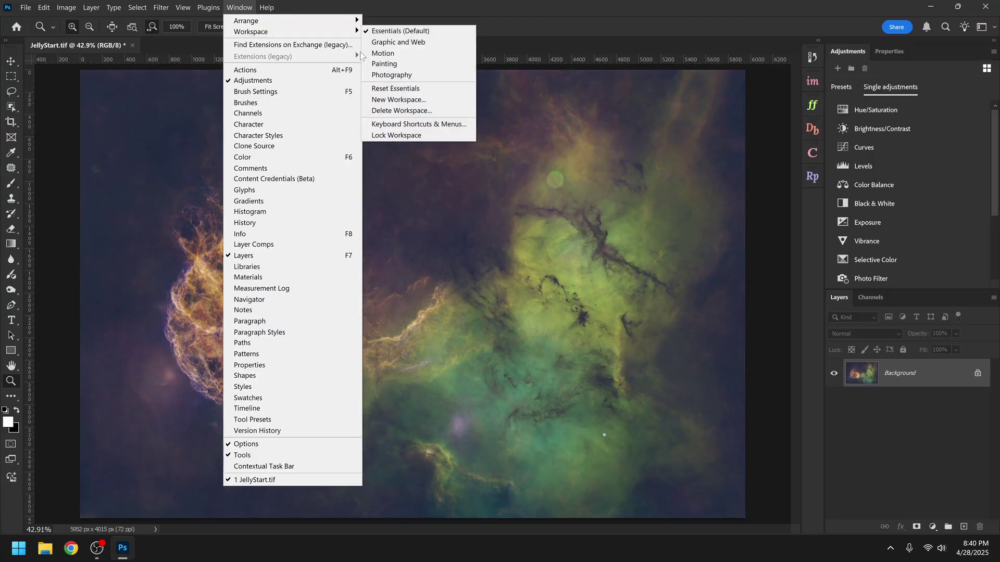
click(417, 42)
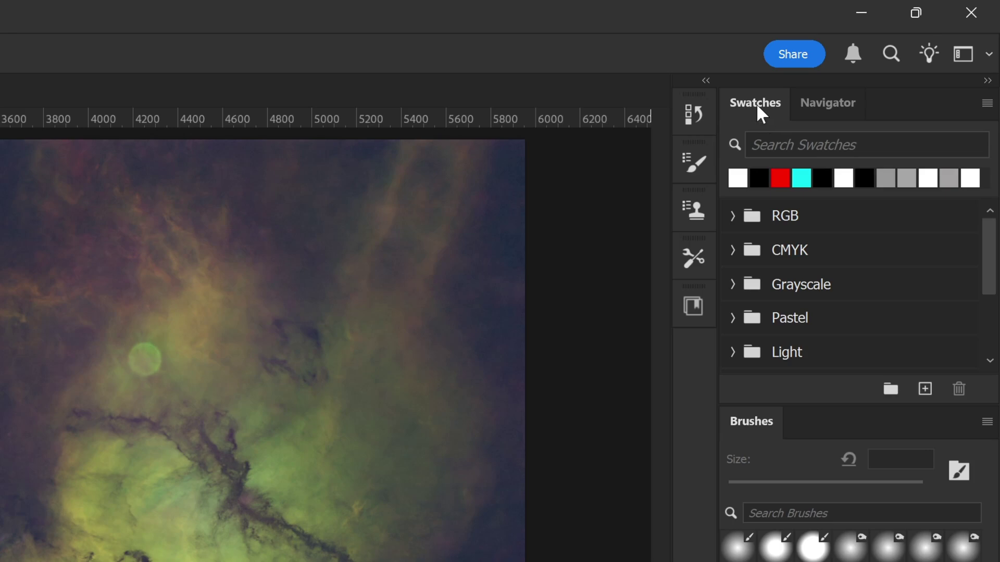
Close the Swatches and Navigator group, the Brushes panel and the Paths panel, leaving Layers and Channels docked.
right_click(756, 103)
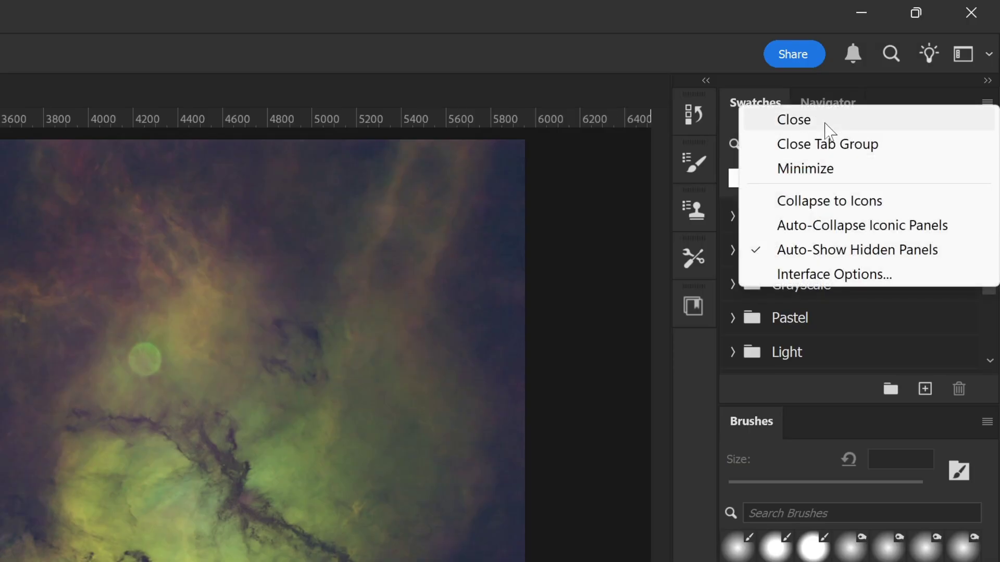
click(877, 147)
right_click(766, 108)
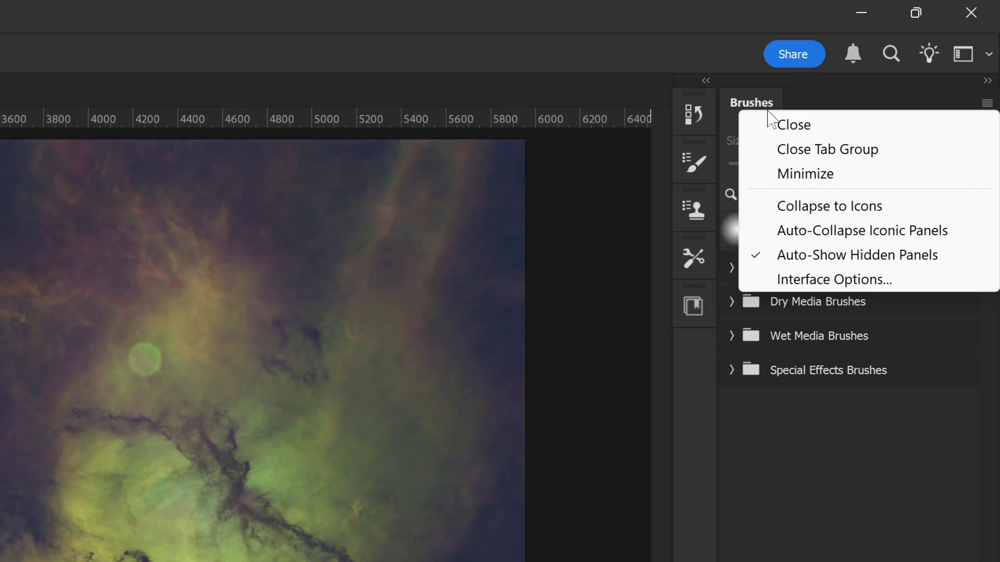
click(826, 124)
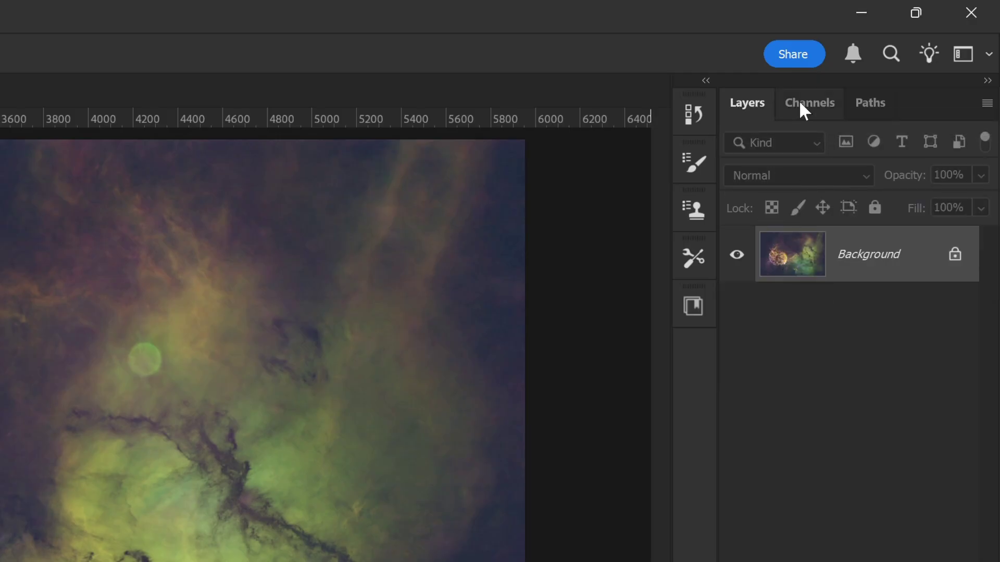
right_click(852, 104)
click(875, 120)
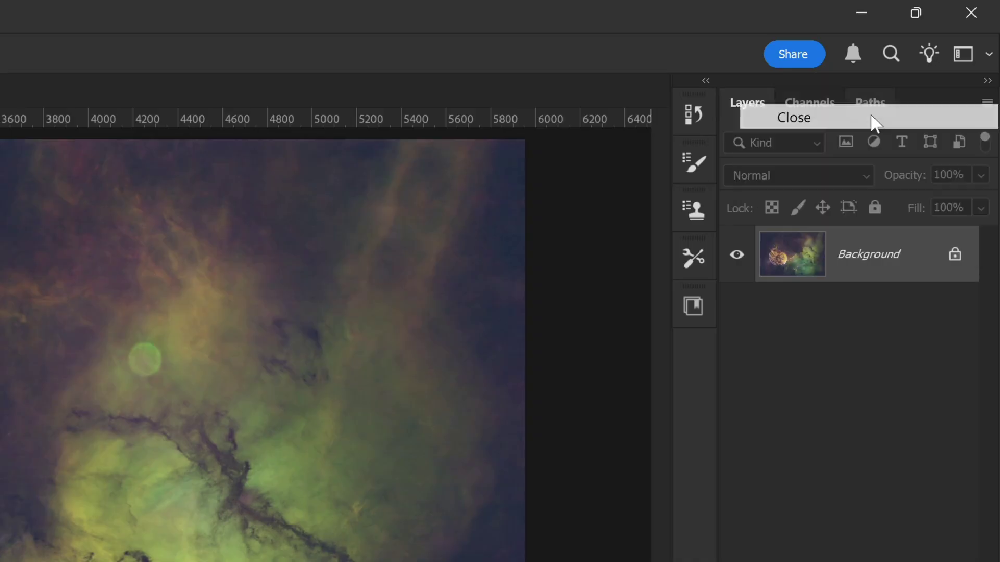
Close every collapsed side panel except History, including Brush Settings and Clone Source.
right_click(699, 311)
click(727, 327)
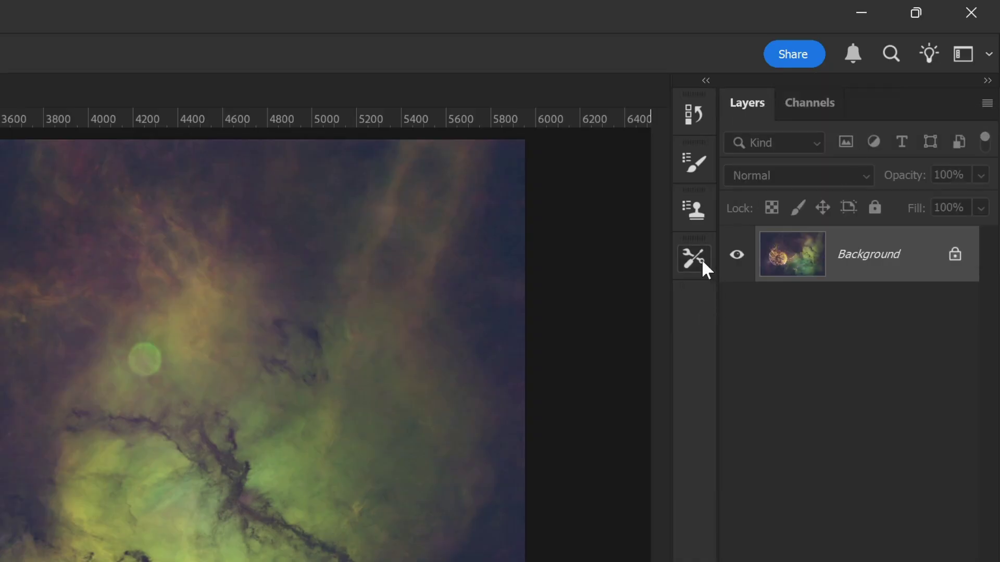
right_click(701, 258)
click(723, 272)
right_click(692, 198)
click(724, 214)
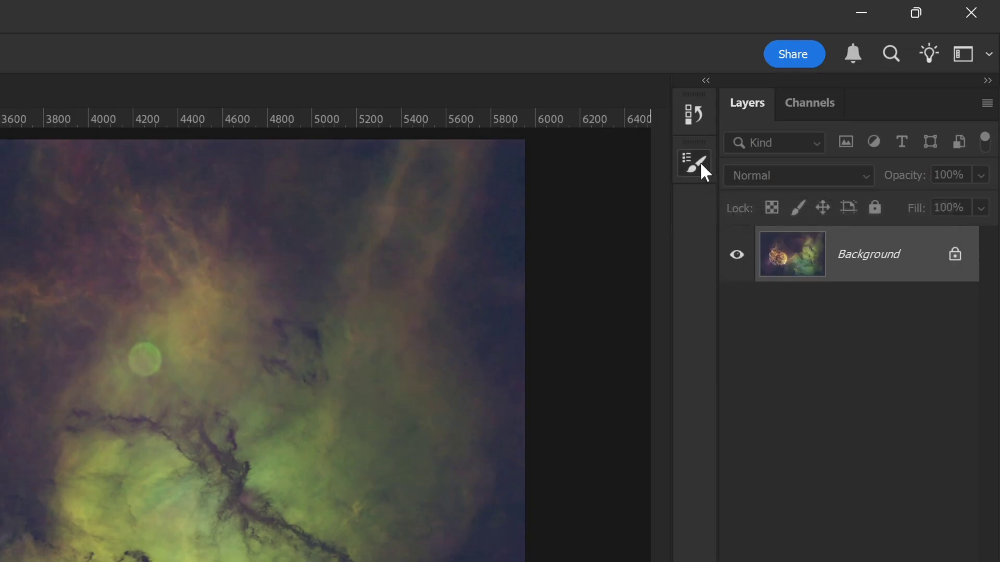
right_click(699, 161)
click(724, 177)
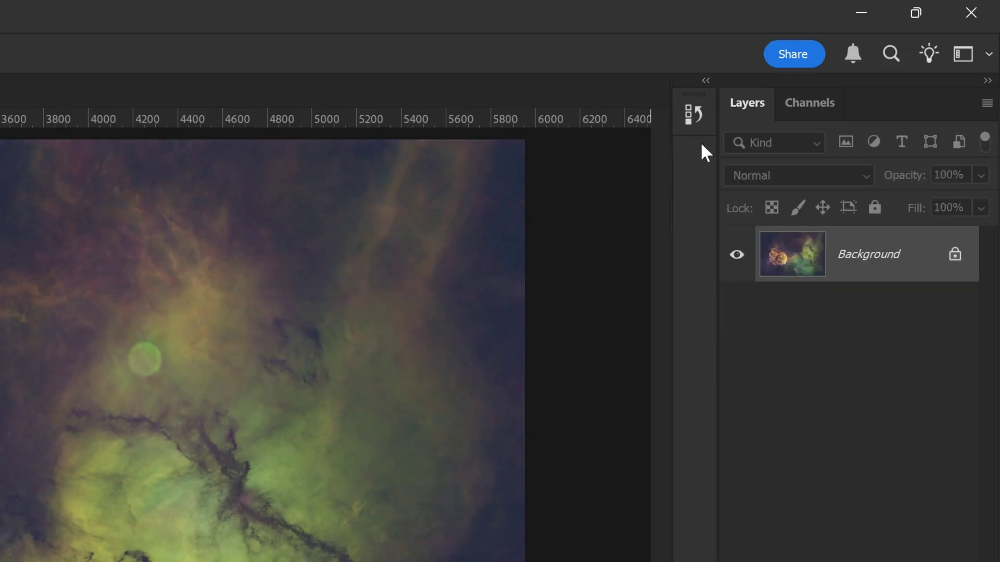
click(693, 114)
click(692, 115)
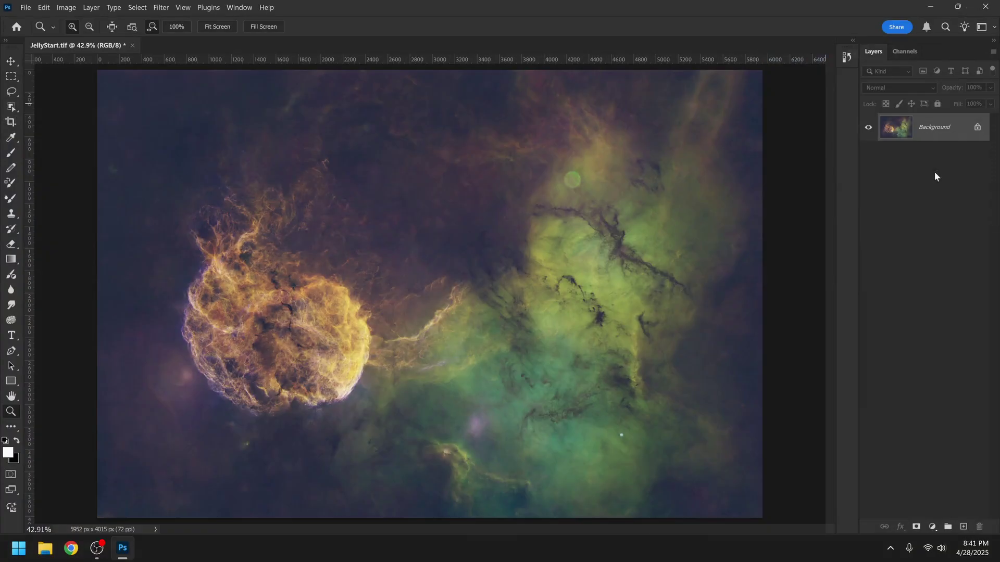
Show the Adjustments panel, dock it above Layers, and close the Styles panel that comes with it.
click(240, 5)
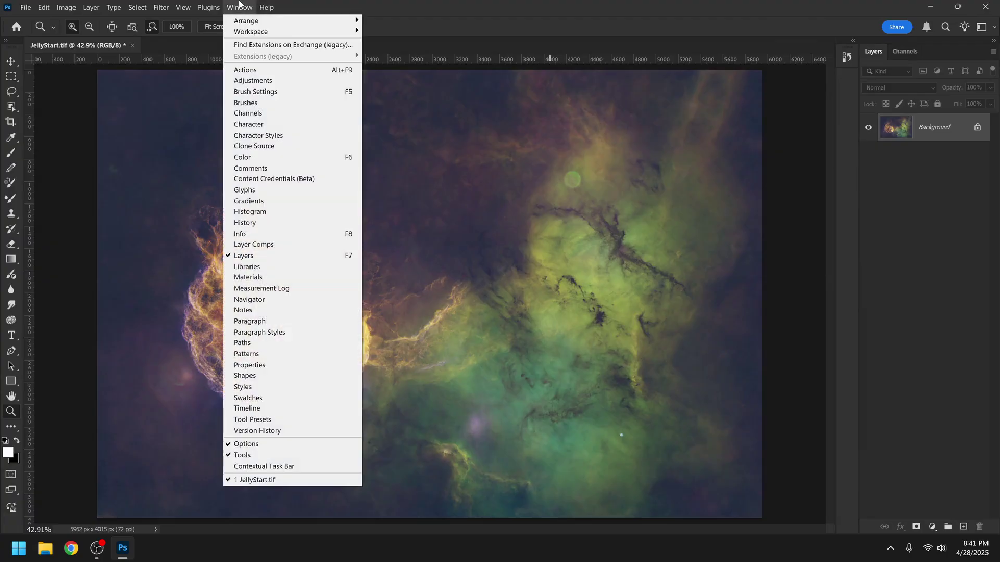
click(285, 81)
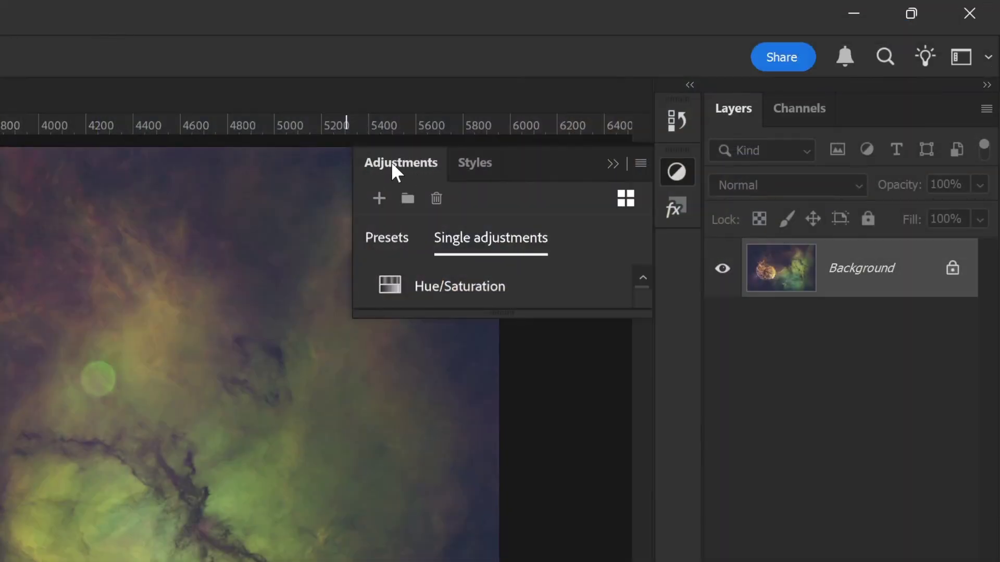
drag(391, 161, 827, 92)
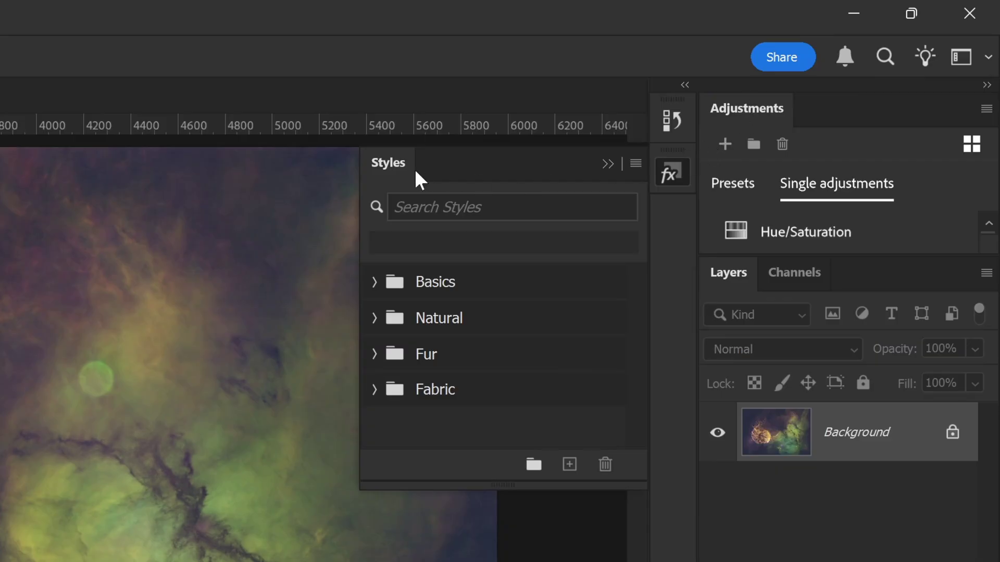
right_click(383, 166)
click(539, 183)
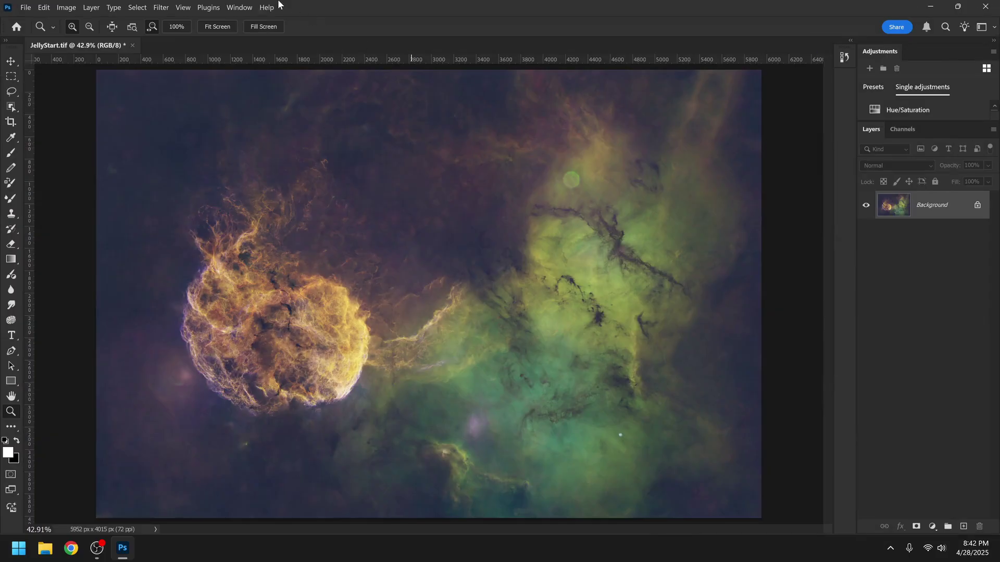
Show the Properties panel, dock it in the same group as Adjustments, and close the accompanying Info panel.
click(239, 7)
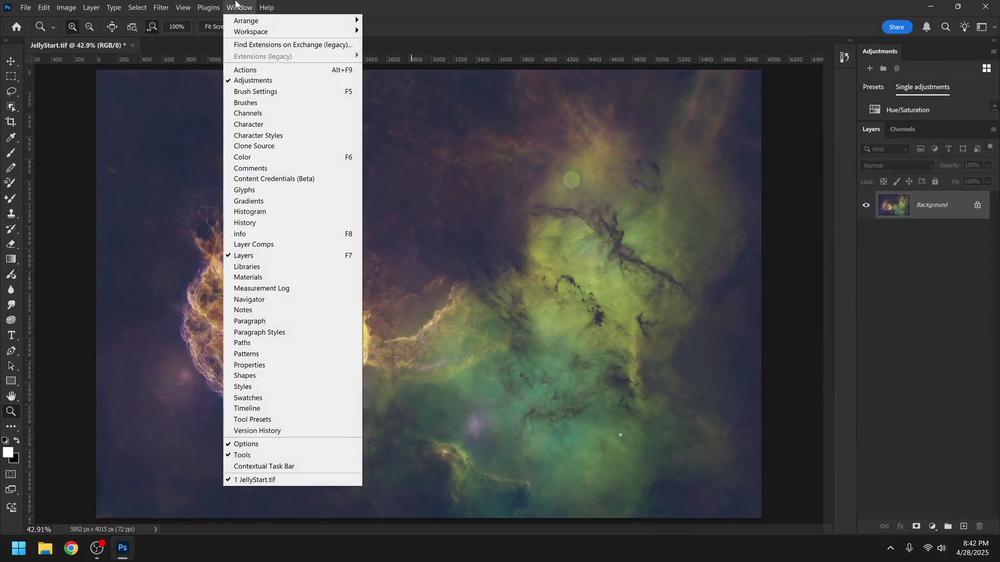
click(317, 367)
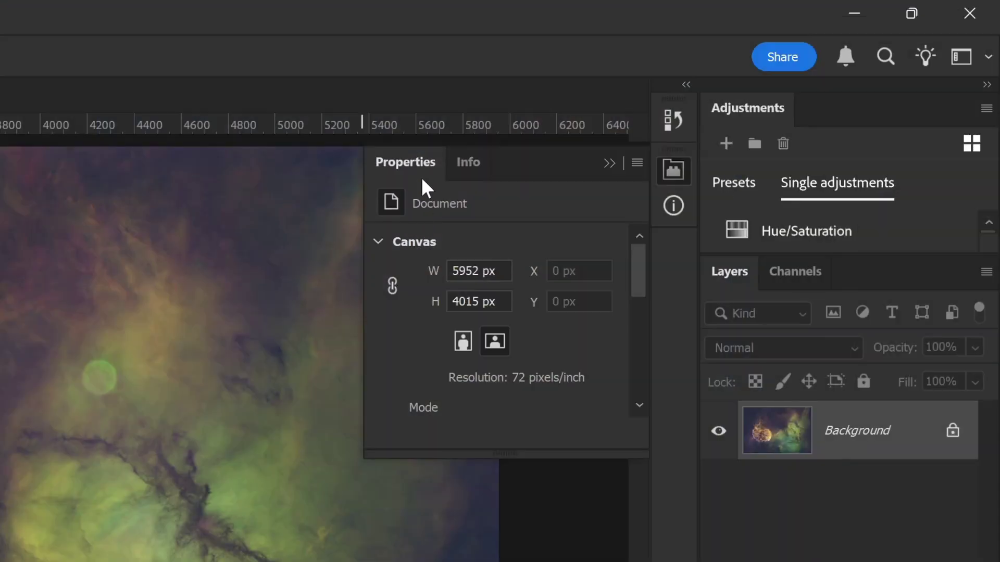
drag(405, 161, 835, 103)
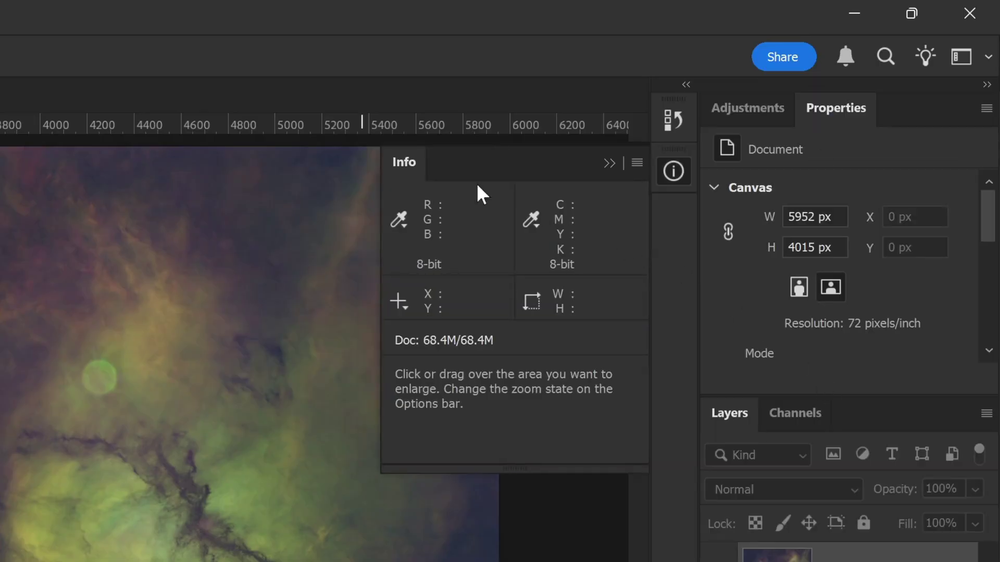
right_click(414, 166)
click(462, 177)
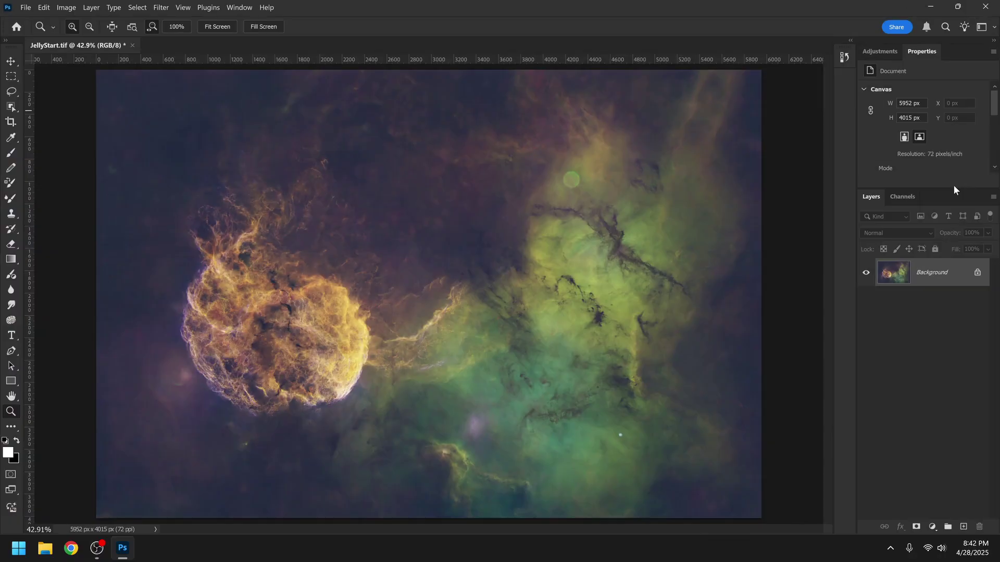
Make the Adjustments and Properties group taller above Layers and bring Adjustments to the front.
drag(942, 189, 938, 309)
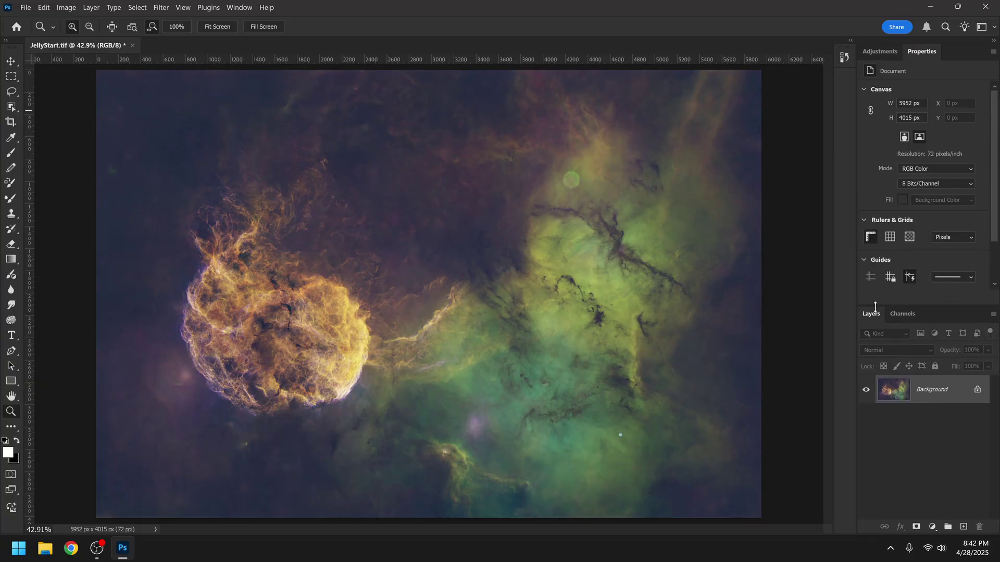
click(879, 52)
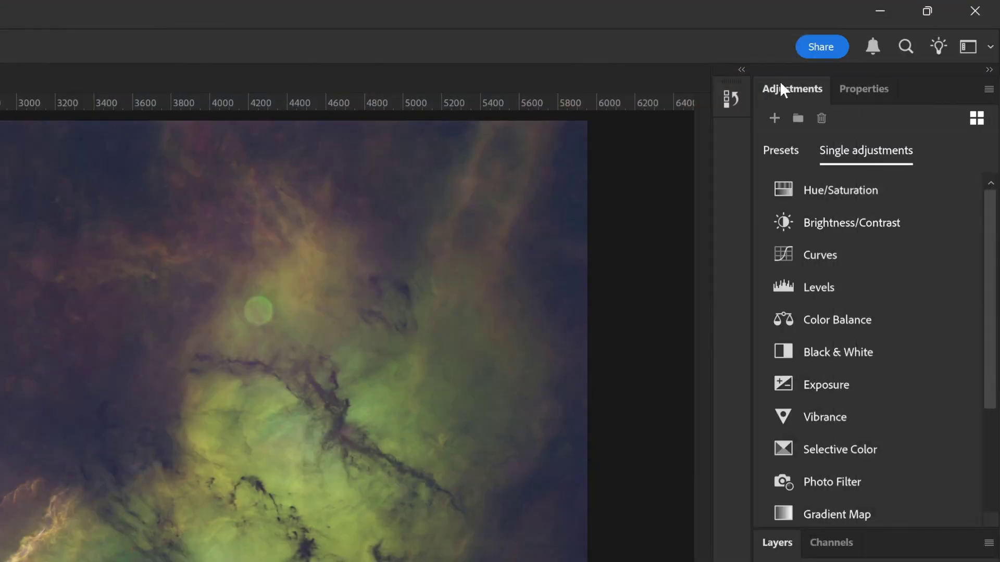
Examine the adjustment presets and the single adjustments in both grid and list views.
click(973, 119)
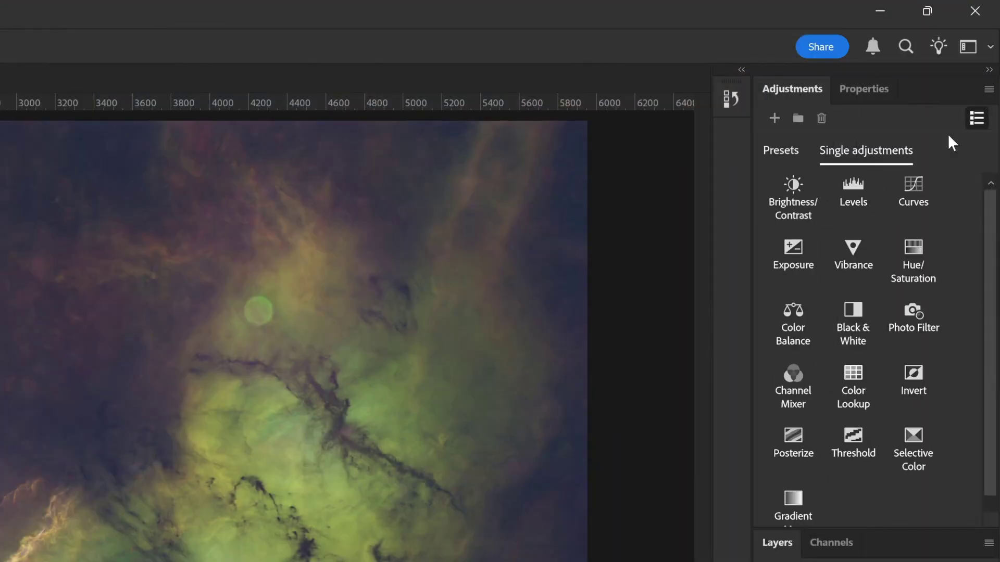
click(781, 151)
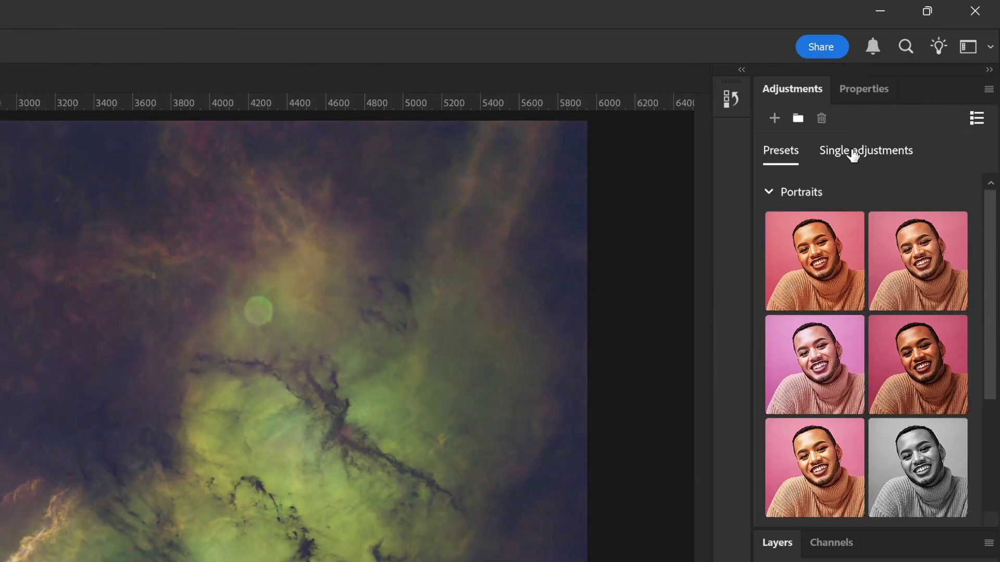
click(851, 152)
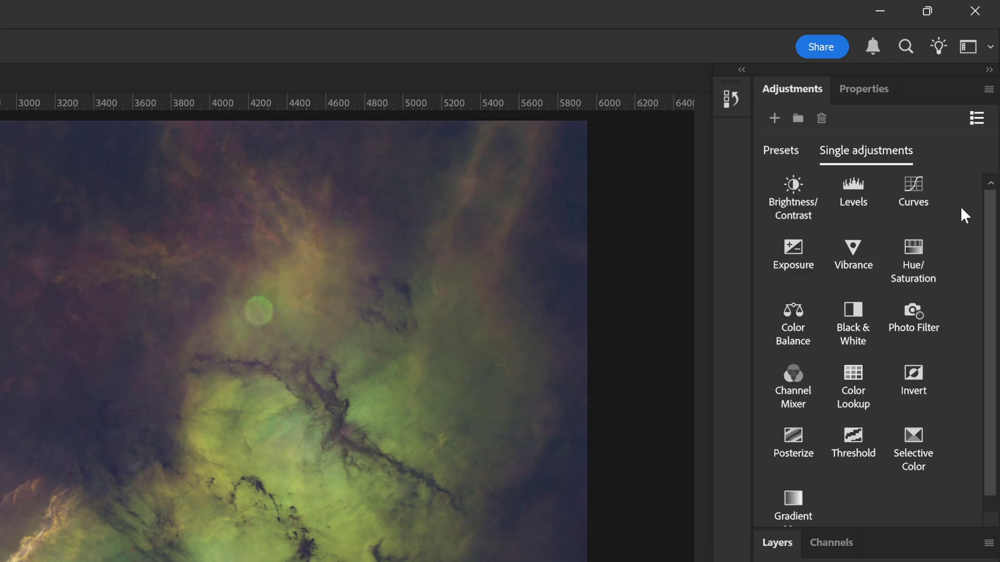
click(977, 118)
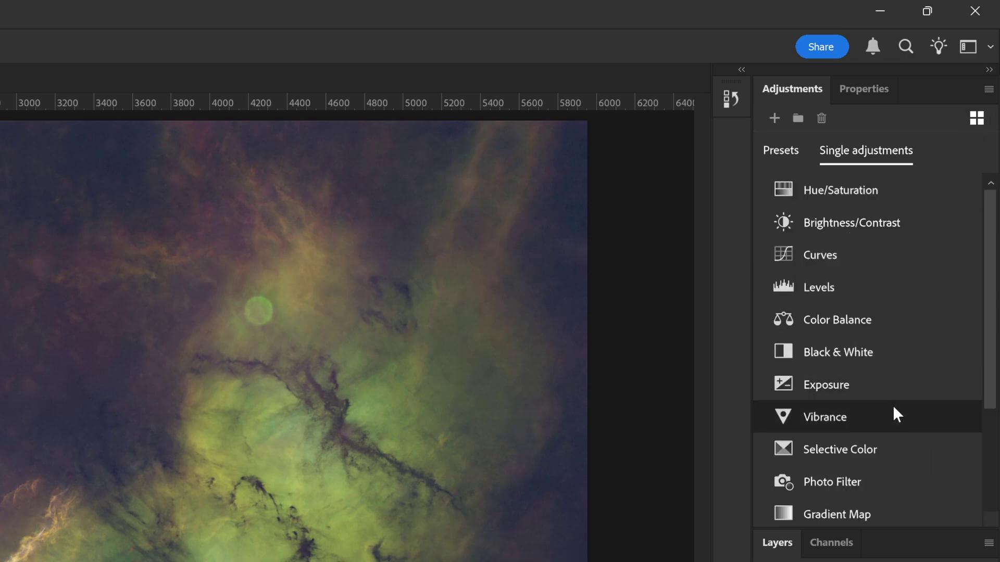
scroll(892, 405, down, 3)
scroll(896, 414, up, 3)
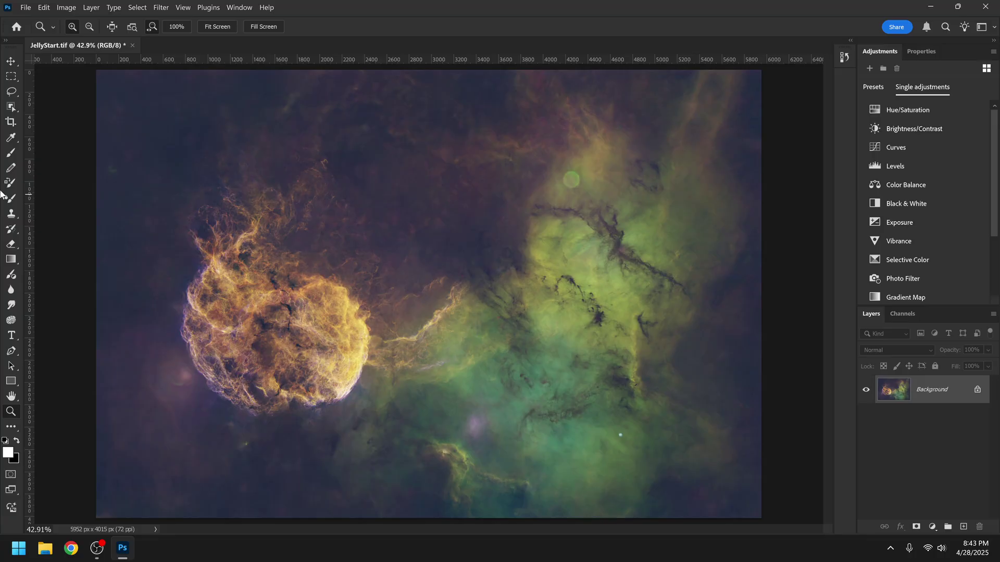
Switch the program layout to the Photography workspace.
click(233, 7)
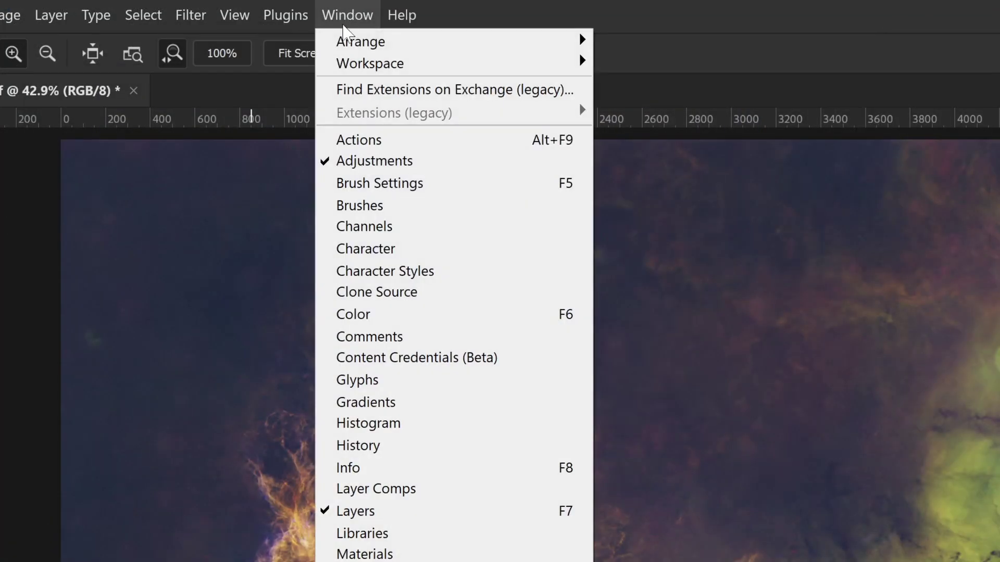
mouse_move(346, 63)
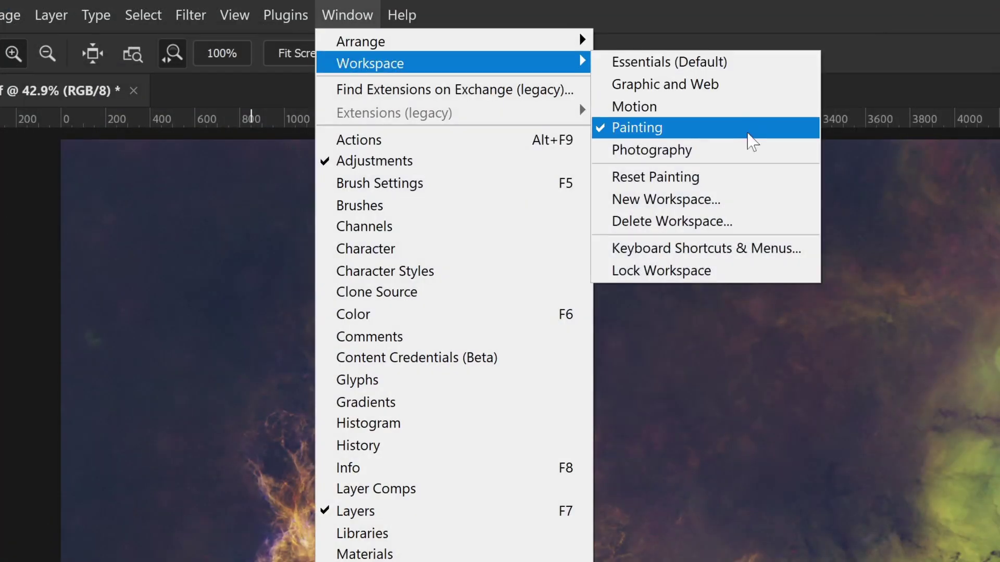
click(743, 154)
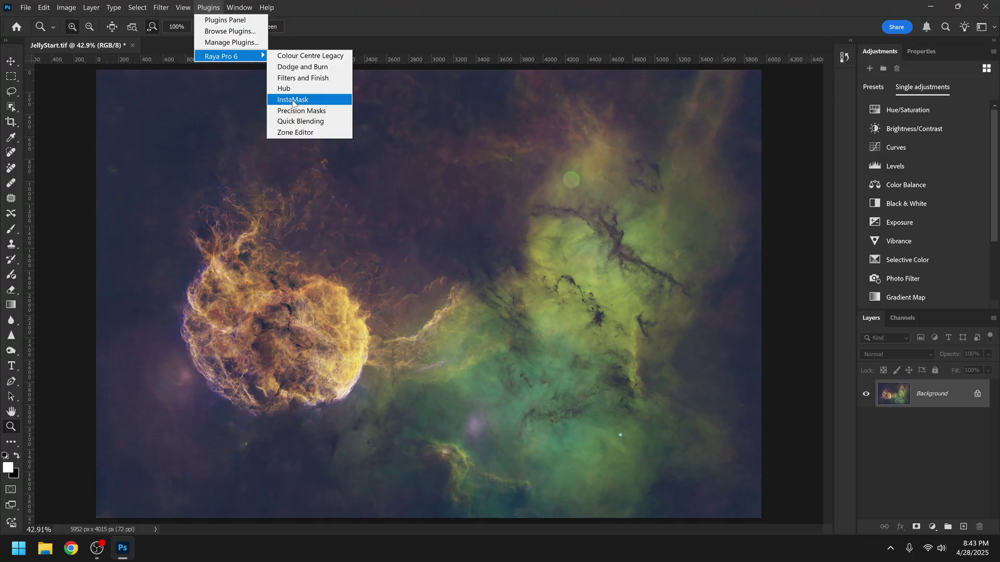
Add the Raya Pro 6 InstaMask panel to the dock, collapse it to an icon, and widen the main panel column.
click(320, 105)
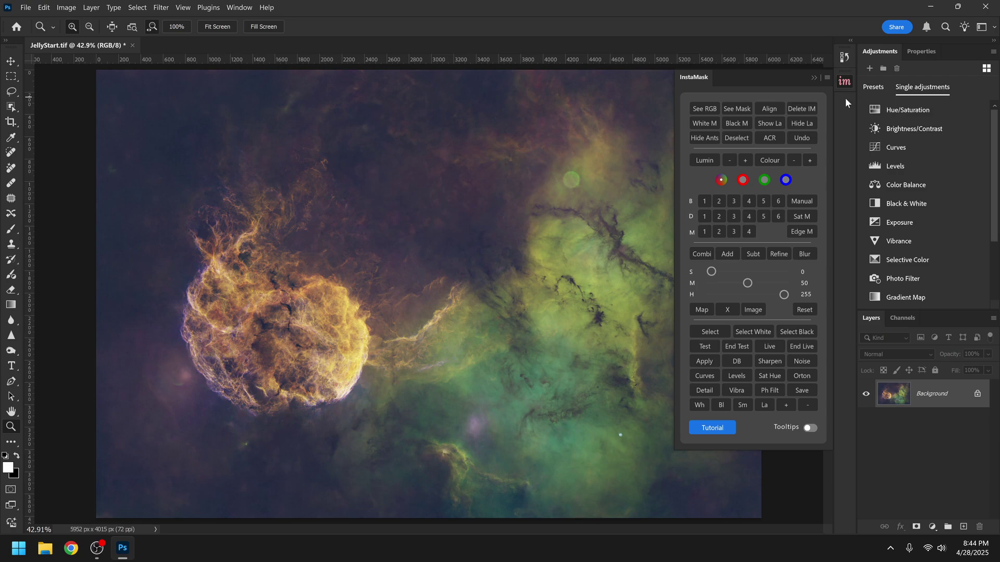
click(845, 82)
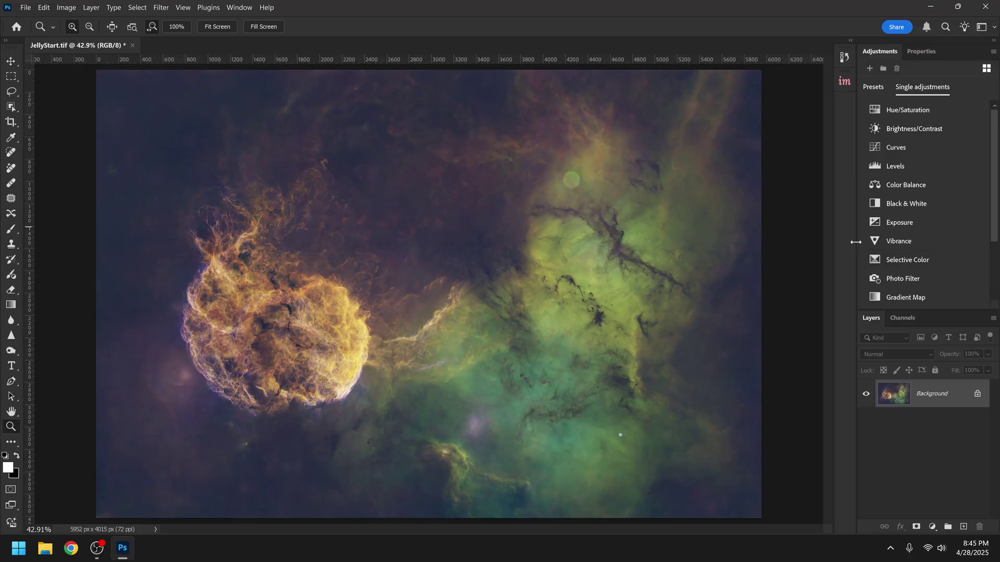
drag(857, 242, 833, 240)
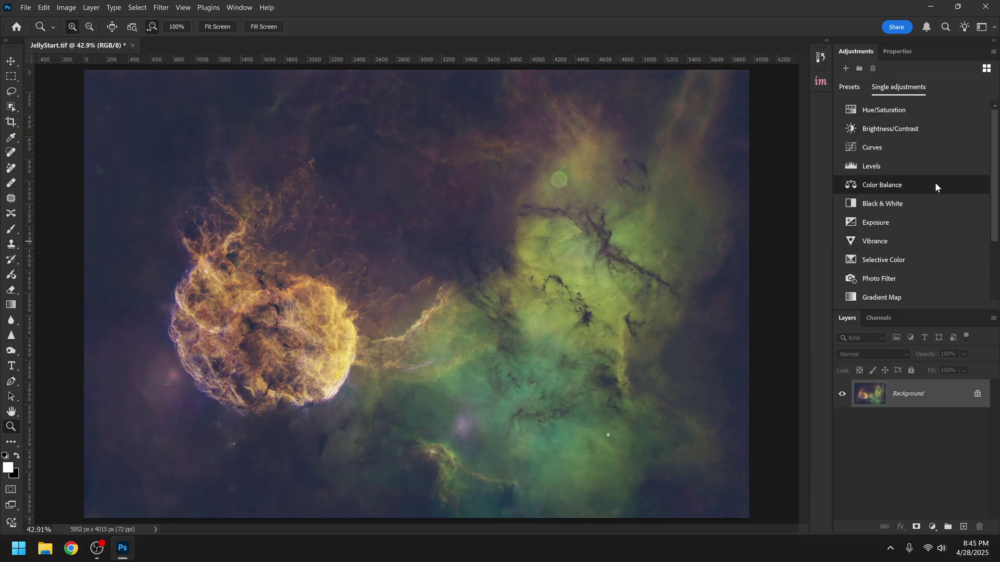
Add a Curves adjustment layer and, with the Background temporarily hidden, darken it with a curve point at input 74, output 42.
click(905, 152)
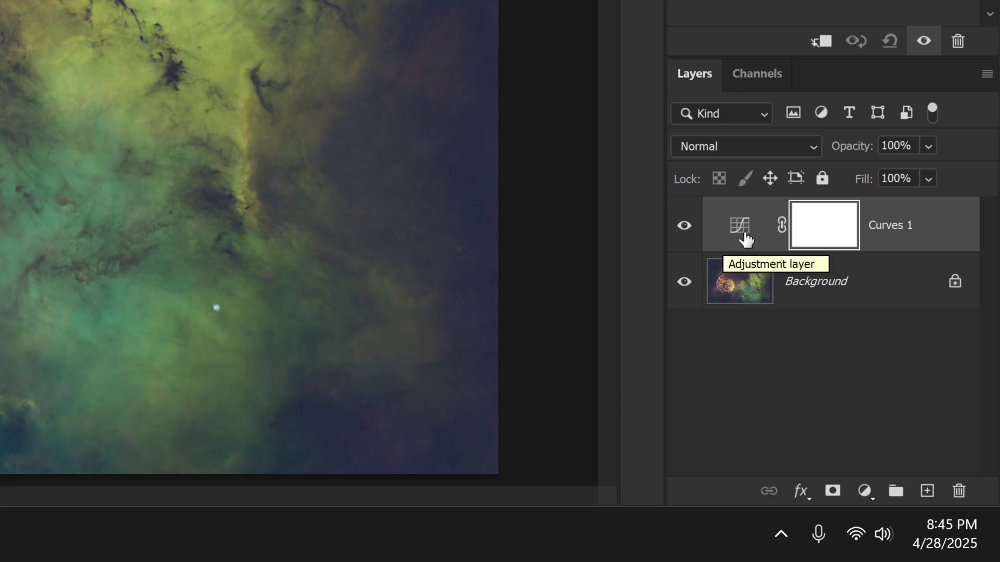
click(684, 281)
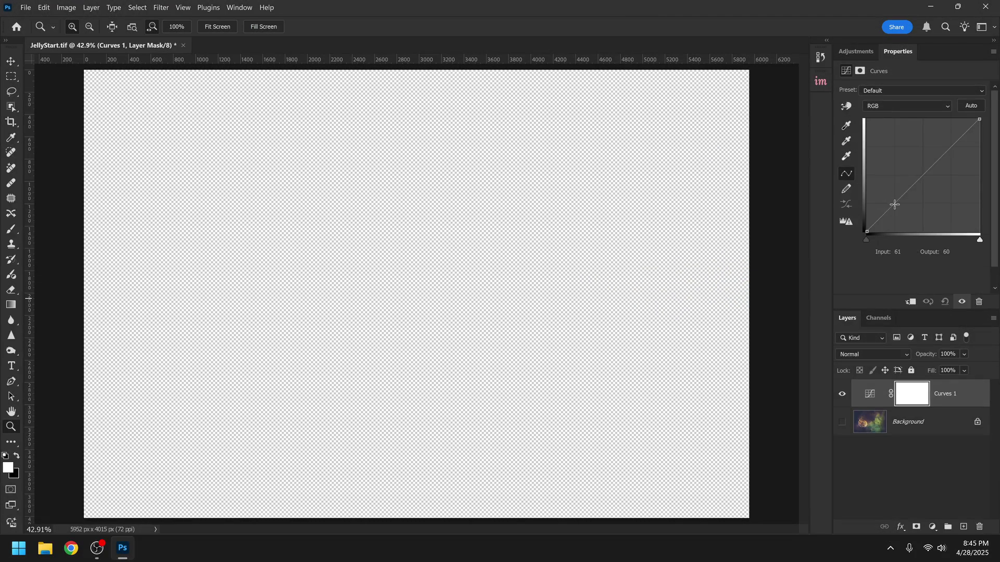
drag(895, 205, 899, 212)
click(842, 421)
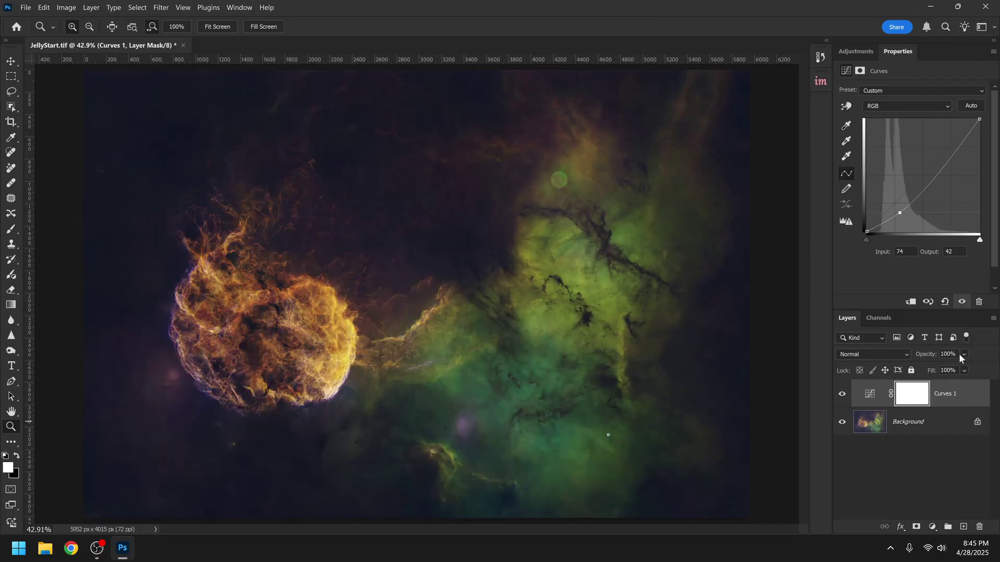
Reset Curves 1 and use on-image targeting to darken the dark sky and brighten the green nebula to input 143, output 155.
click(946, 302)
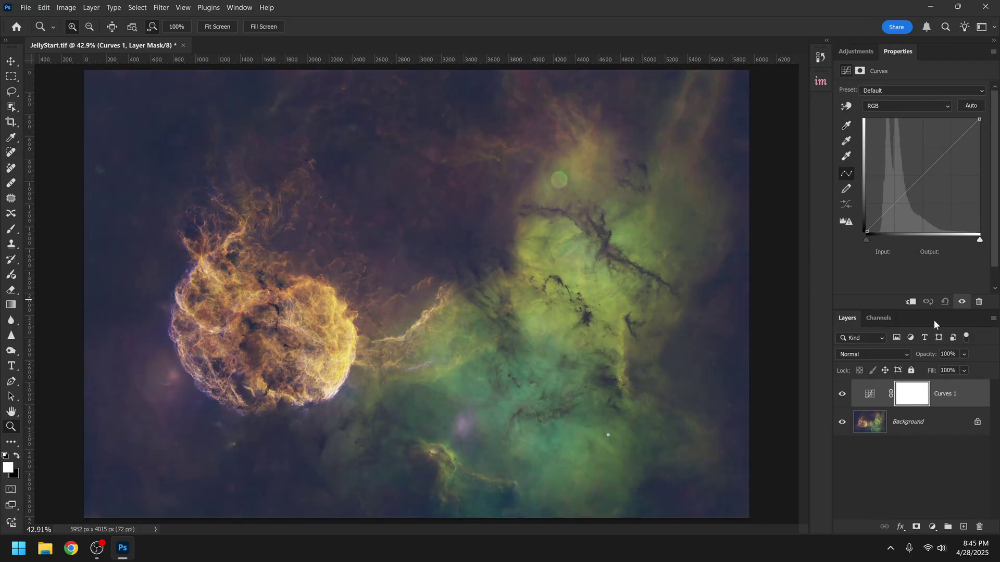
click(847, 104)
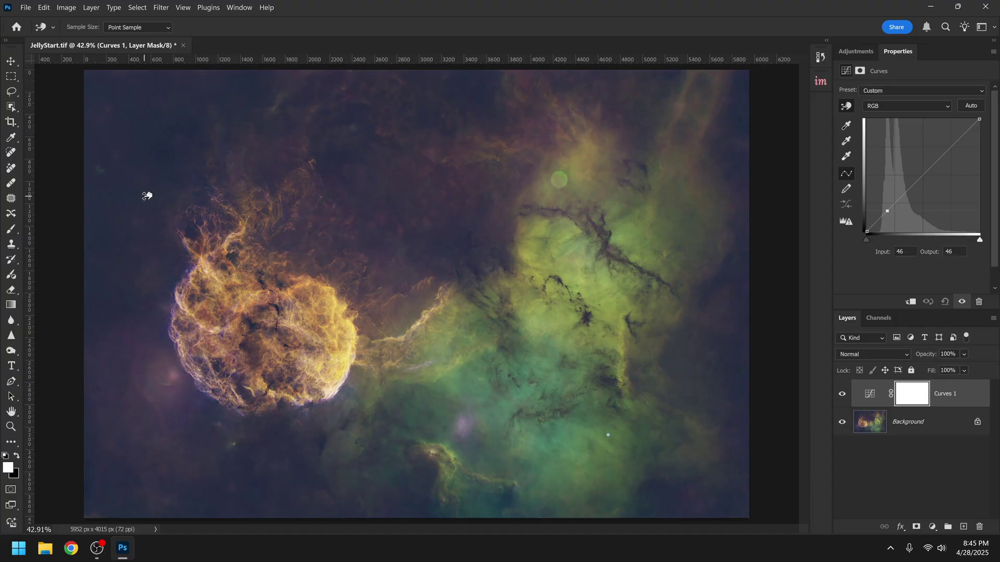
drag(145, 196, 146, 210)
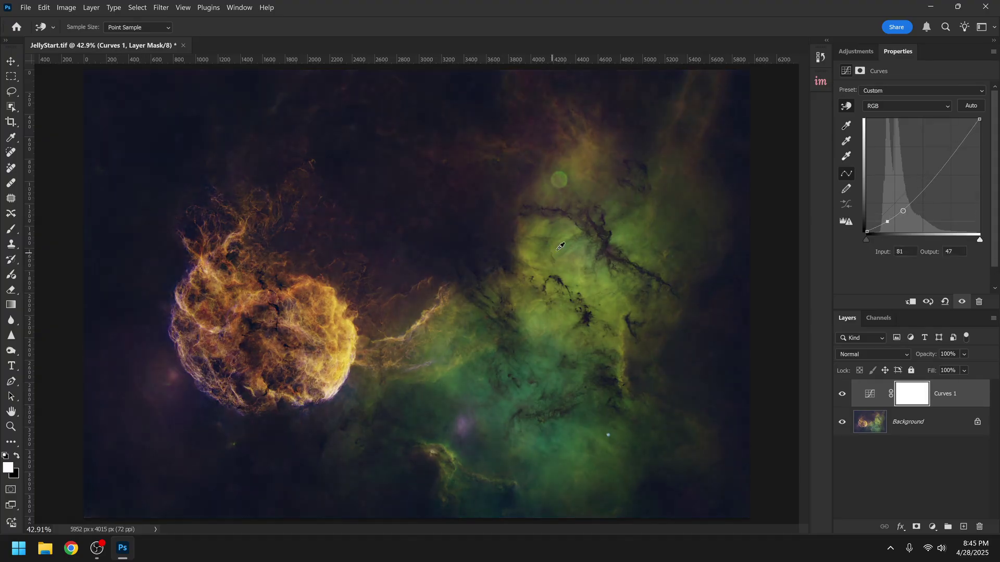
drag(576, 245, 577, 219)
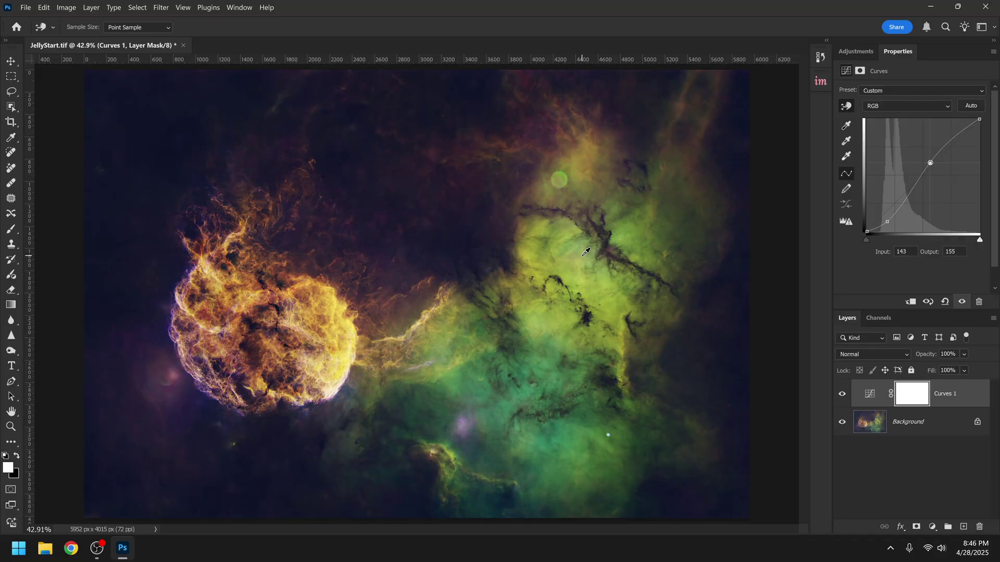
Add a second Curves adjustment layer and set its black point by sampling the dark blue sky above the orange nebula.
click(856, 52)
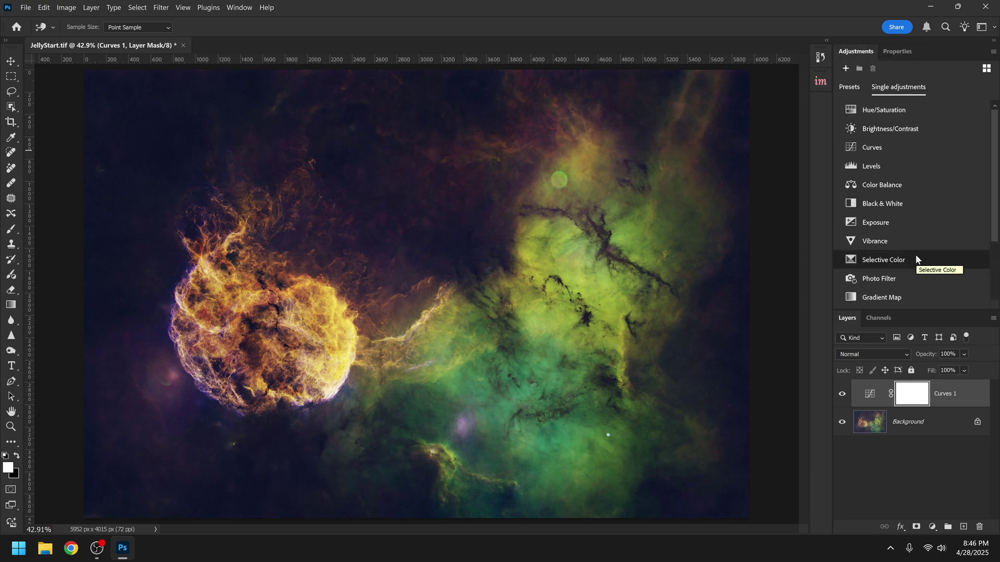
click(917, 153)
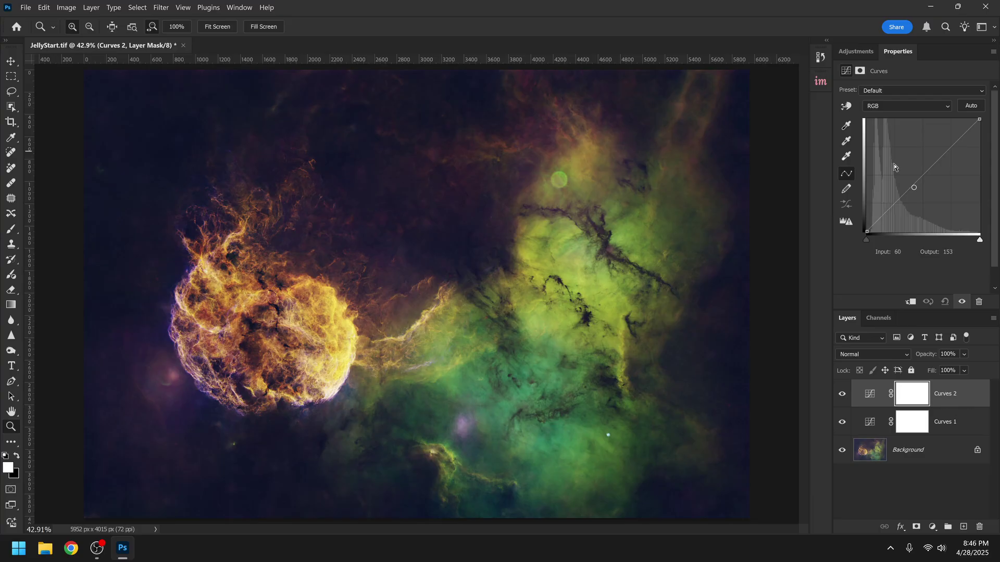
click(847, 128)
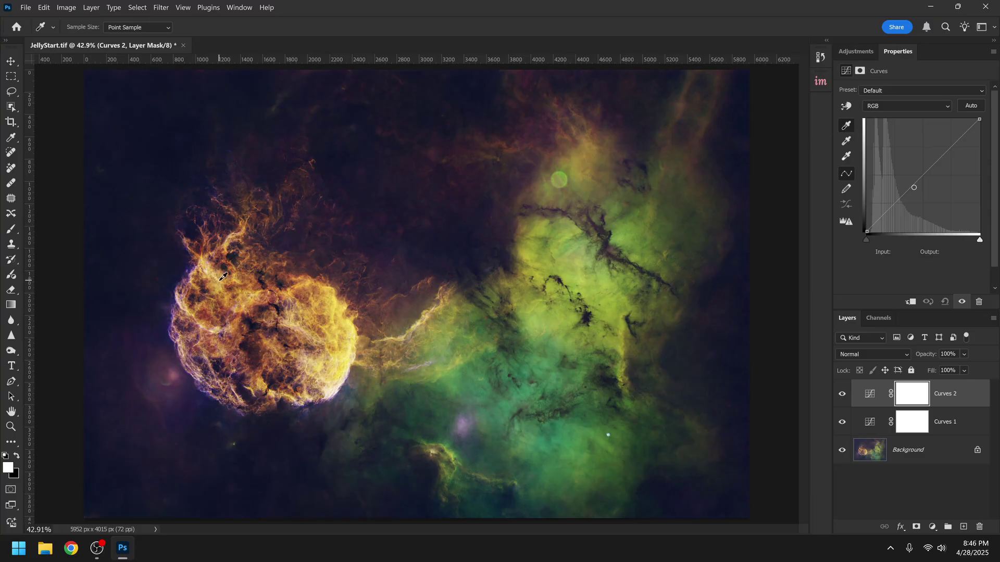
click(152, 146)
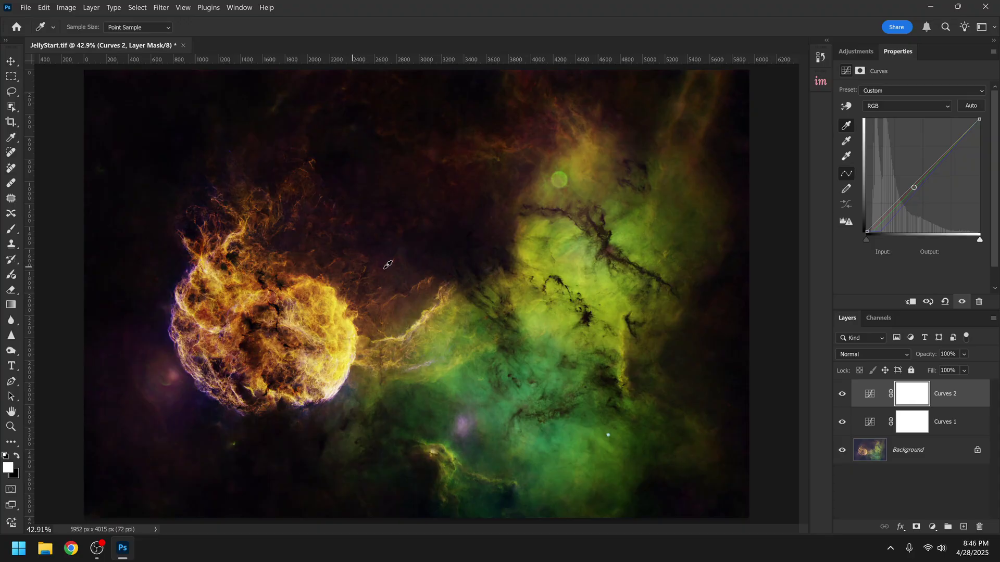
Add a Selective Color adjustment layer above Curves 2 and return to the list of single adjustments.
click(857, 51)
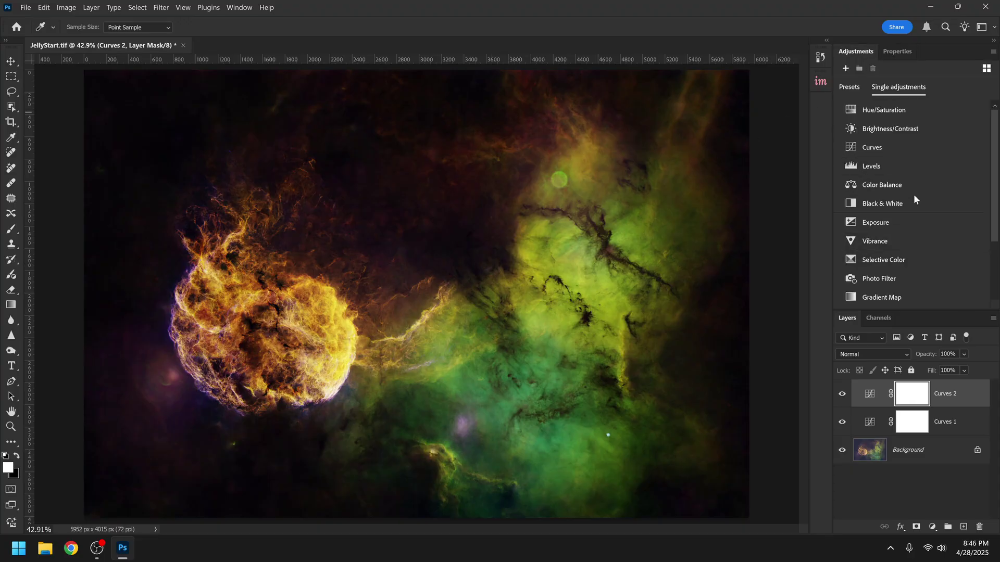
click(891, 259)
key(z)
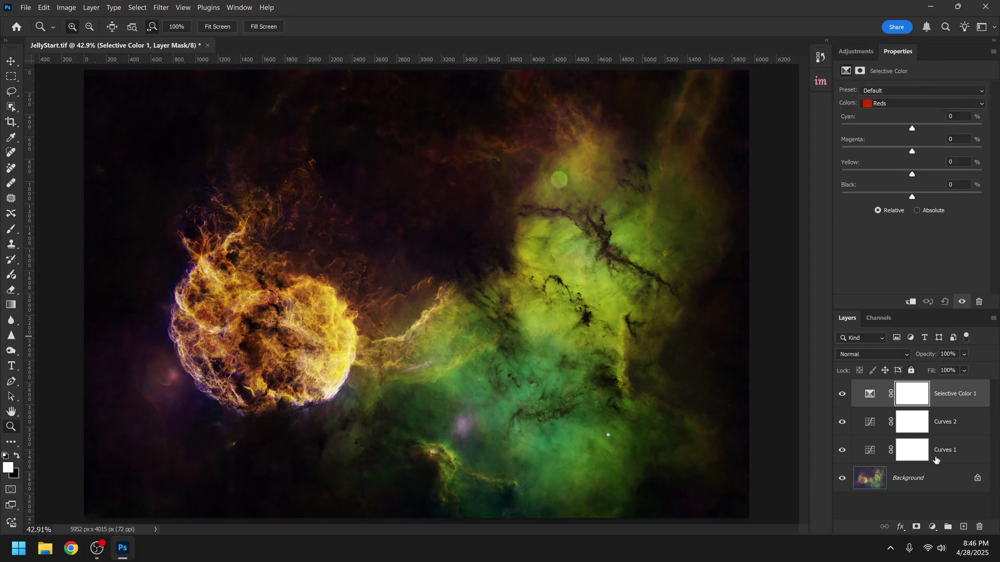
click(855, 51)
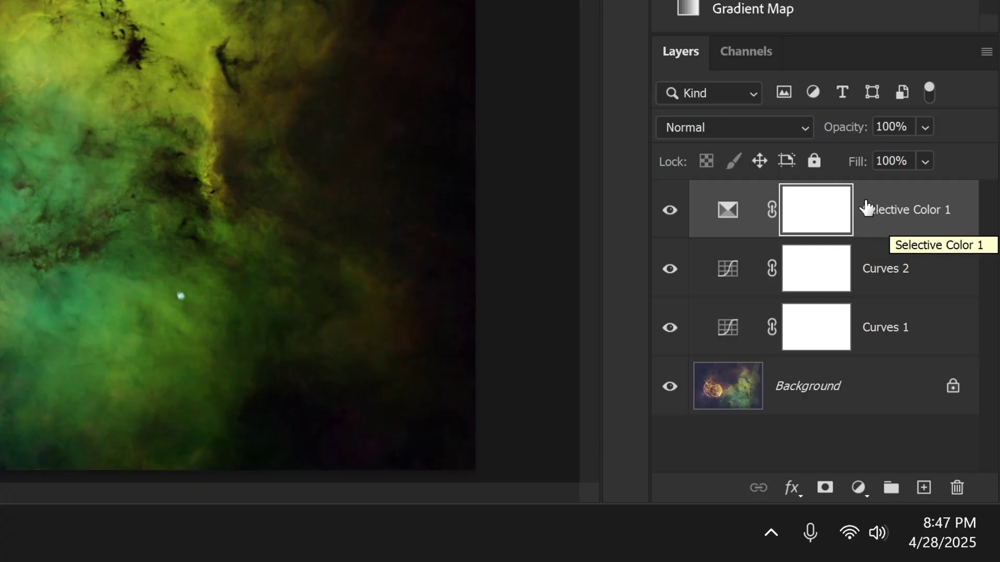
Invert the layer masks of Selective Color 1 and Curves 2 to black.
key(ctrl+i)
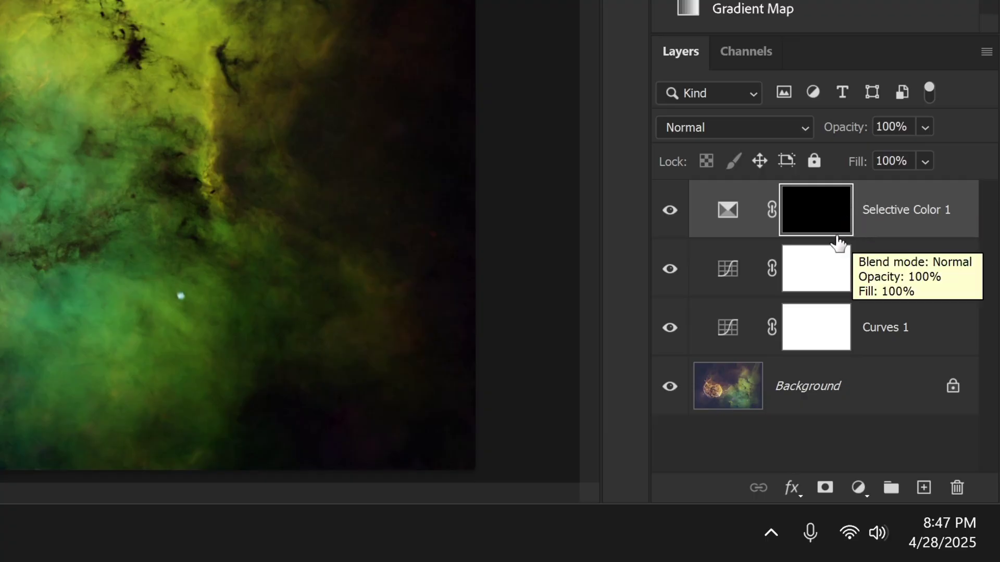
click(828, 271)
key(ctrl+i)
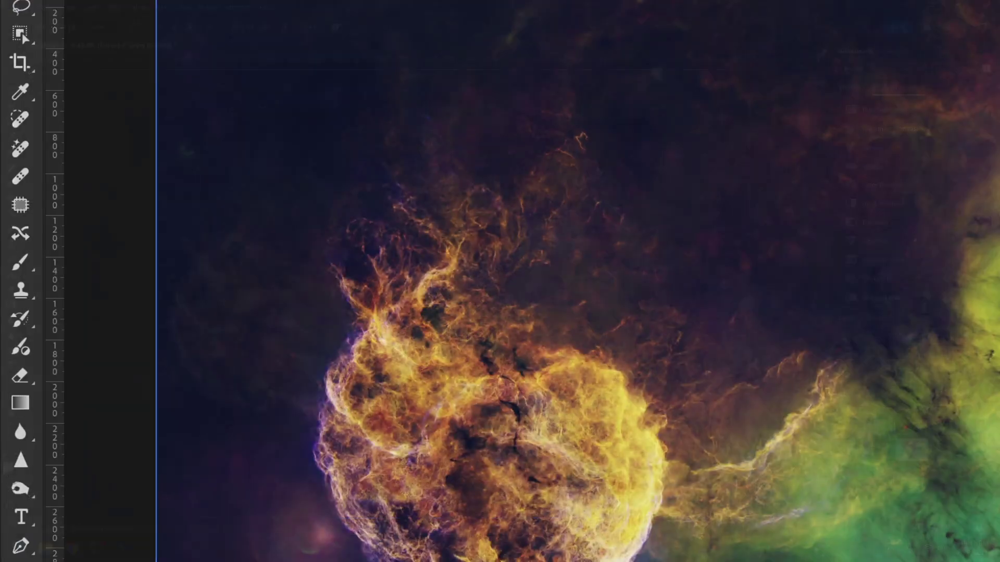
Choose the Brush tool and set a soft brush with size 259 px and hardness 6%.
click(11, 229)
right_click(21, 264)
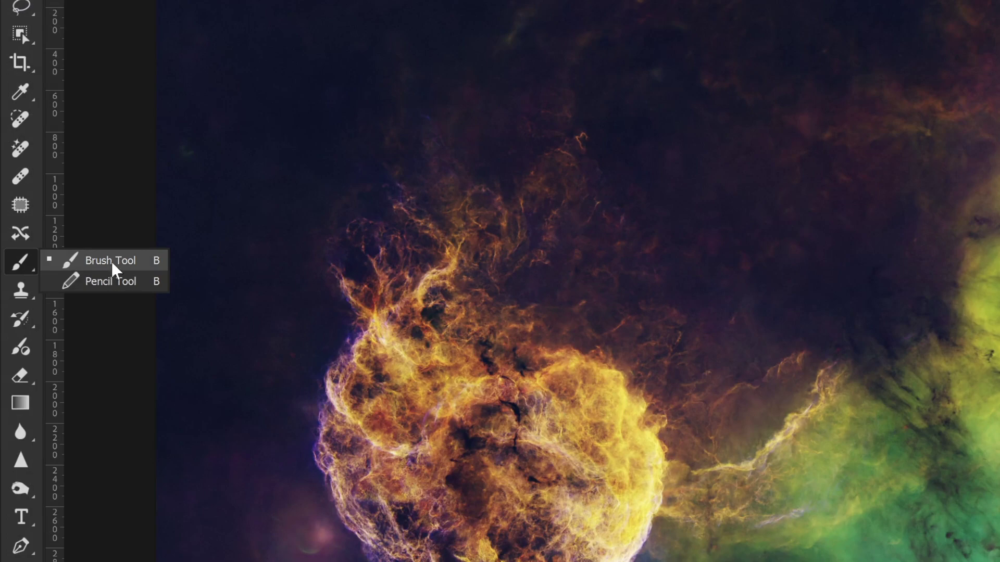
click(161, 266)
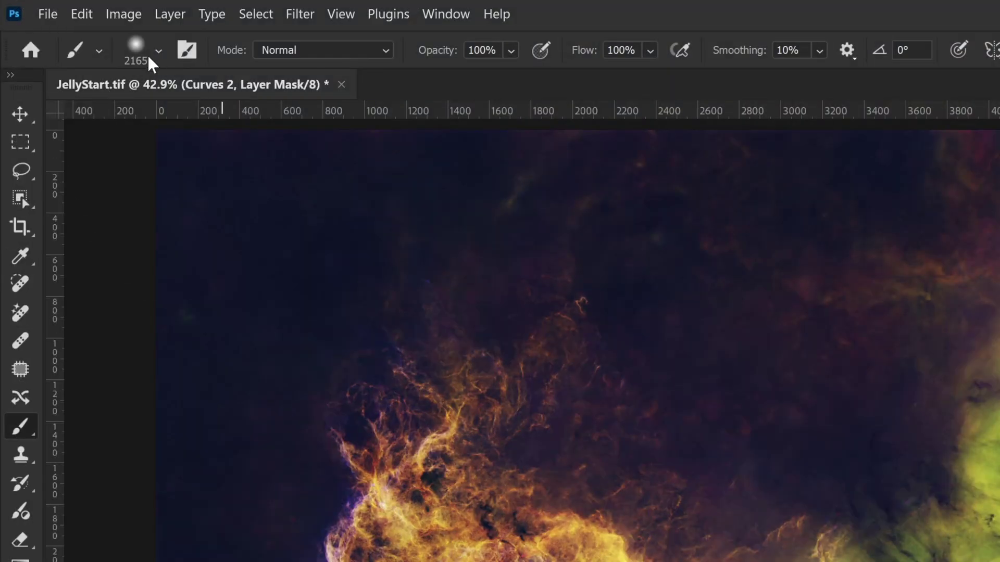
click(148, 55)
drag(250, 121, 230, 122)
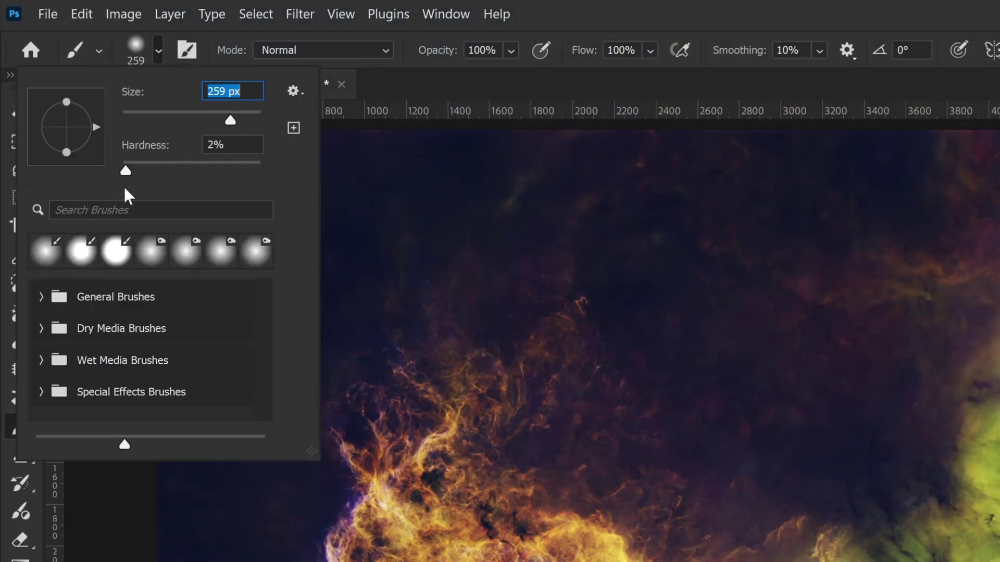
mouse_move(126, 172)
mouse_down()
mouse_move(139, 172)
mouse_move(130, 172)
mouse_up()
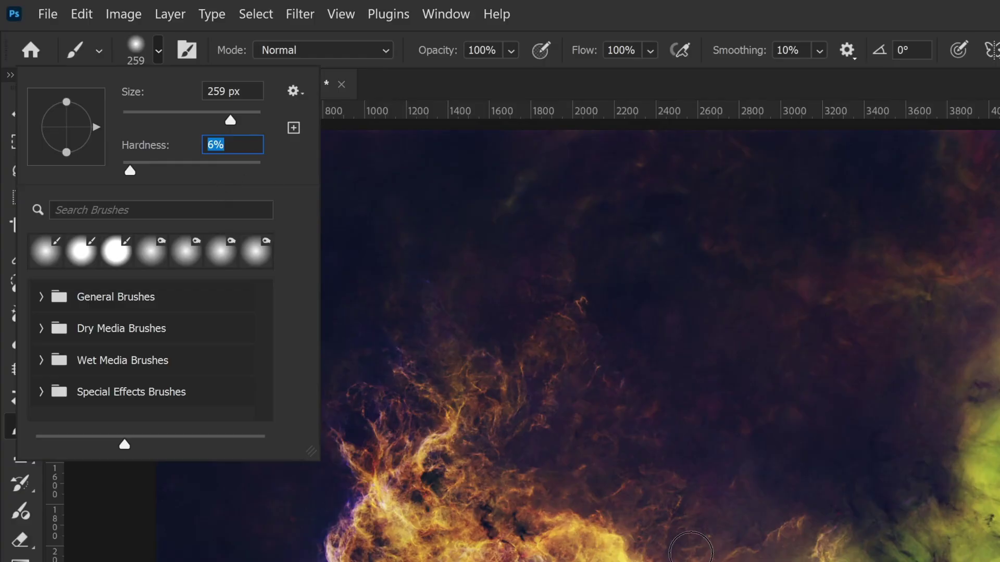
key(Return)
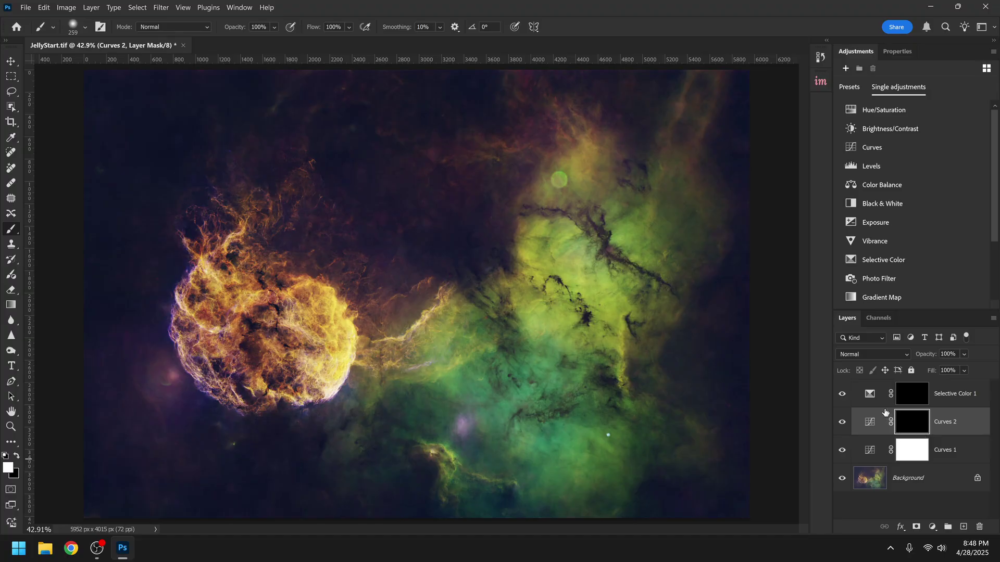
Invert the Curves 2 mask to white and back to black, and swap the foreground and background colors until white is in front.
key(ctrl+i)
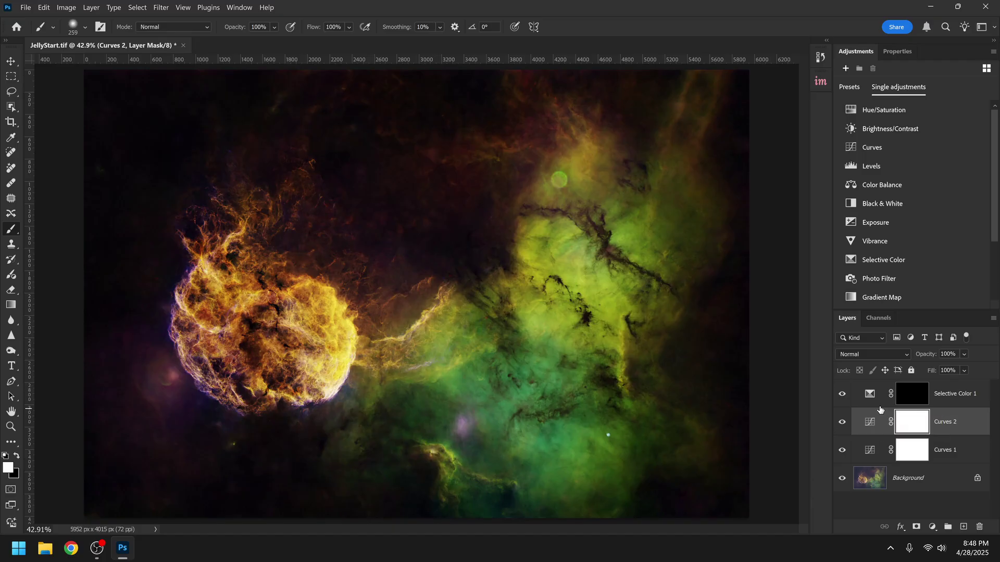
key(ctrl+i)
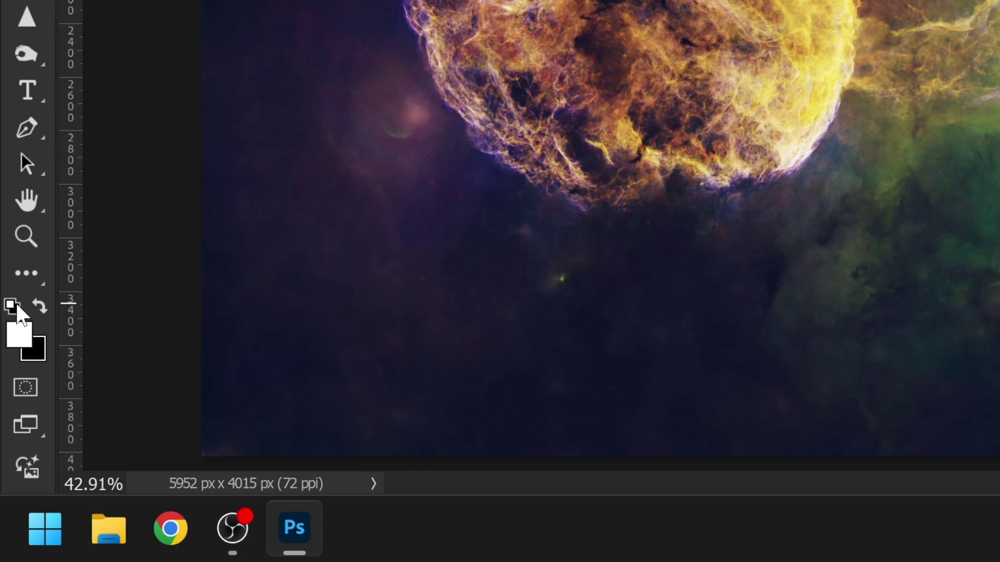
click(42, 308)
click(42, 308)
click(42, 309)
click(42, 308)
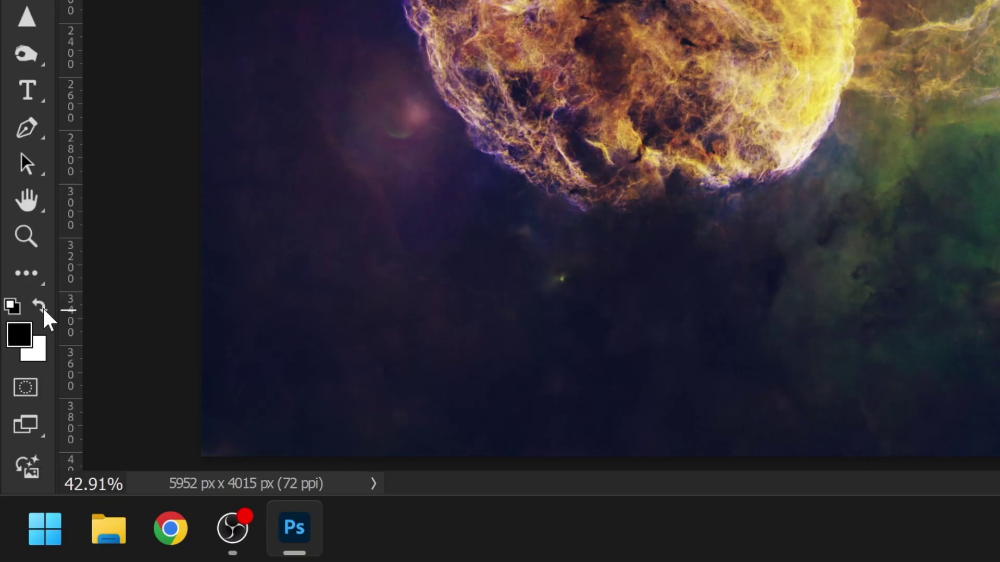
click(42, 308)
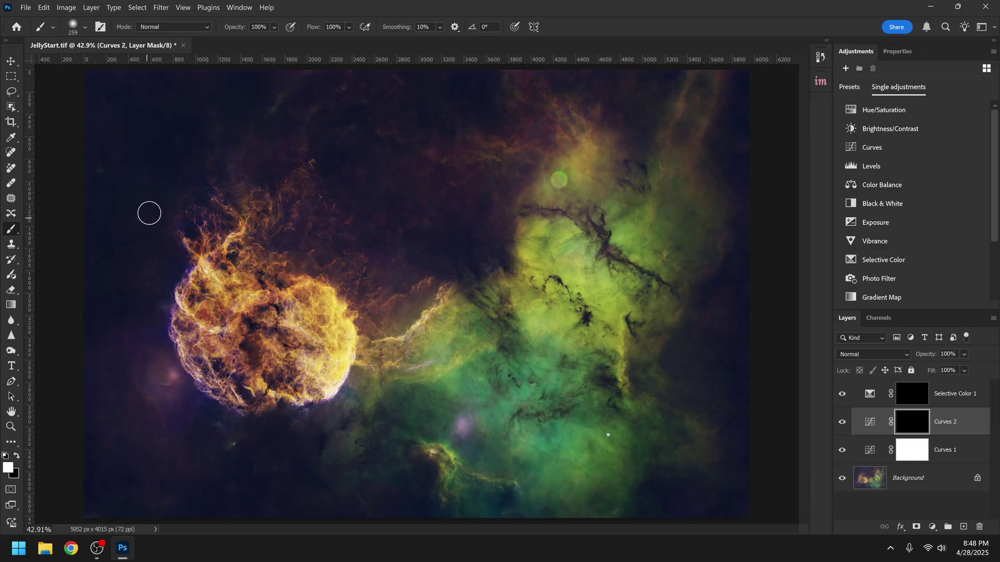
Paint white on the Curves 2 mask over the dark sky surrounding the orange nebula's outer side, and inspect the mask on its own.
mouse_move(147, 127)
mouse_down()
mouse_move(93, 210)
mouse_move(119, 148)
mouse_move(177, 75)
mouse_move(111, 144)
mouse_move(72, 207)
mouse_move(167, 79)
mouse_move(45, 199)
mouse_move(148, 78)
mouse_move(76, 133)
mouse_move(156, 52)
mouse_move(83, 97)
mouse_move(92, 73)
mouse_move(152, 65)
mouse_move(89, 141)
mouse_move(85, 174)
mouse_move(222, 65)
mouse_move(86, 185)
mouse_move(34, 302)
mouse_move(159, 107)
mouse_move(81, 337)
mouse_move(128, 215)
mouse_move(193, 228)
mouse_move(143, 187)
mouse_move(106, 389)
mouse_move(69, 420)
mouse_move(120, 401)
mouse_move(77, 459)
mouse_move(92, 499)
mouse_move(120, 463)
mouse_move(270, 525)
mouse_move(318, 516)
mouse_move(375, 535)
mouse_move(198, 428)
mouse_move(143, 322)
mouse_move(207, 146)
mouse_move(238, 127)
mouse_move(361, 294)
mouse_move(453, 327)
mouse_move(231, 451)
mouse_move(270, 447)
mouse_move(357, 514)
mouse_move(311, 481)
mouse_move(393, 522)
mouse_up()
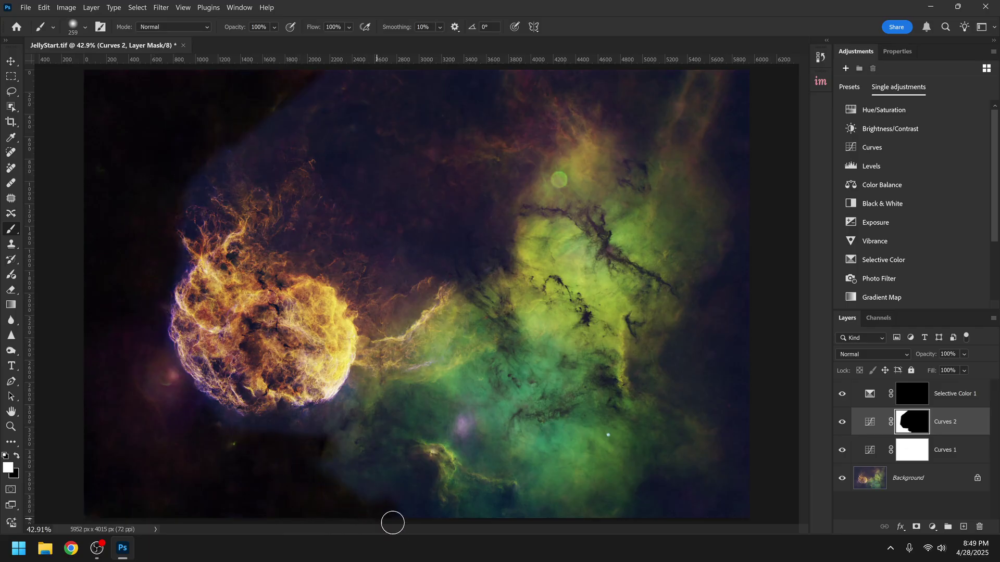
alt+click(910, 426)
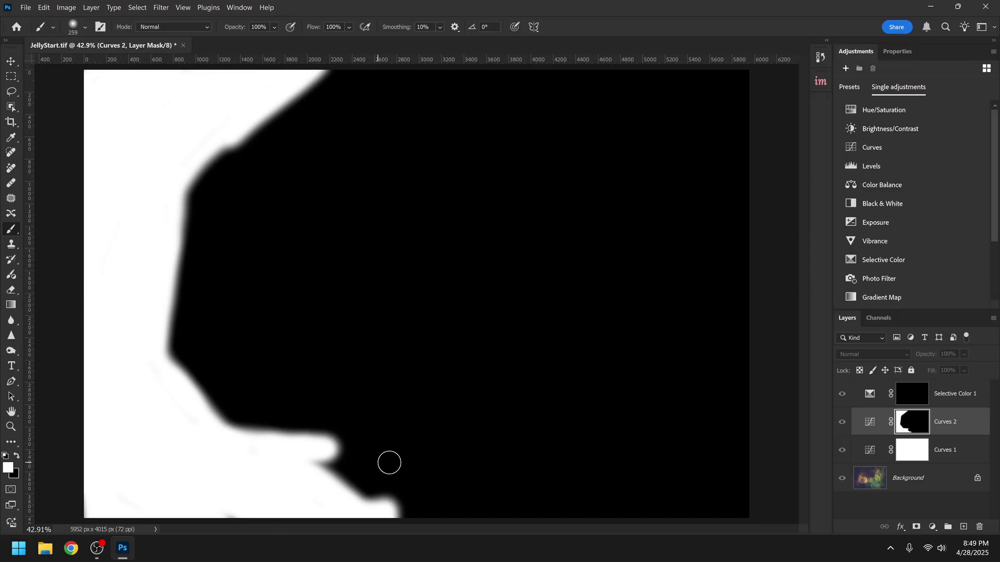
click(949, 425)
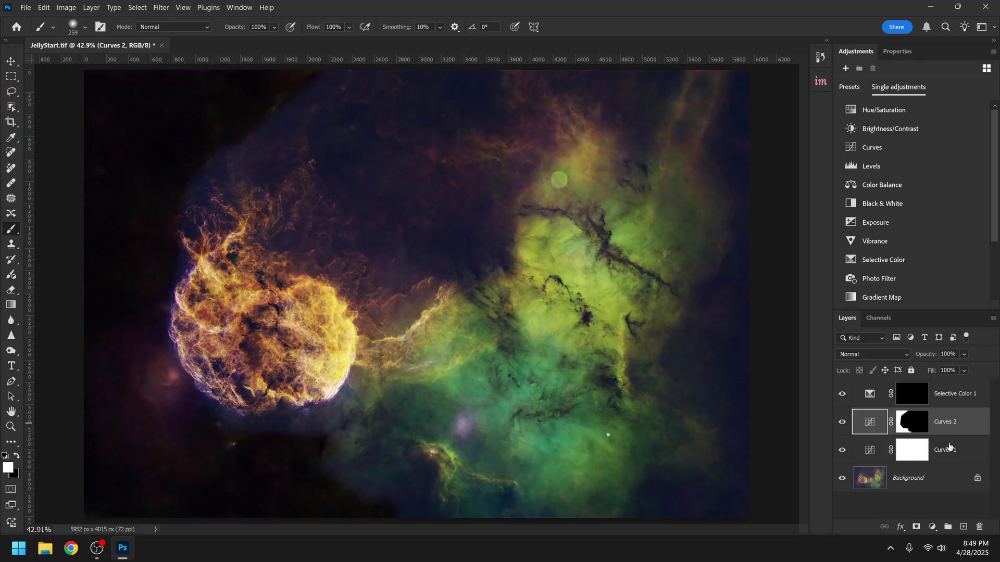
Try white brush strokes on a new layer and on the Background, deleting the new layer and undoing the Background stroke.
key(ctrl+shift+alt+n)
mouse_move(434, 298)
mouse_down()
mouse_move(400, 339)
mouse_move(380, 290)
mouse_move(542, 273)
mouse_move(299, 192)
mouse_move(399, 383)
mouse_move(495, 192)
mouse_move(373, 350)
mouse_up()
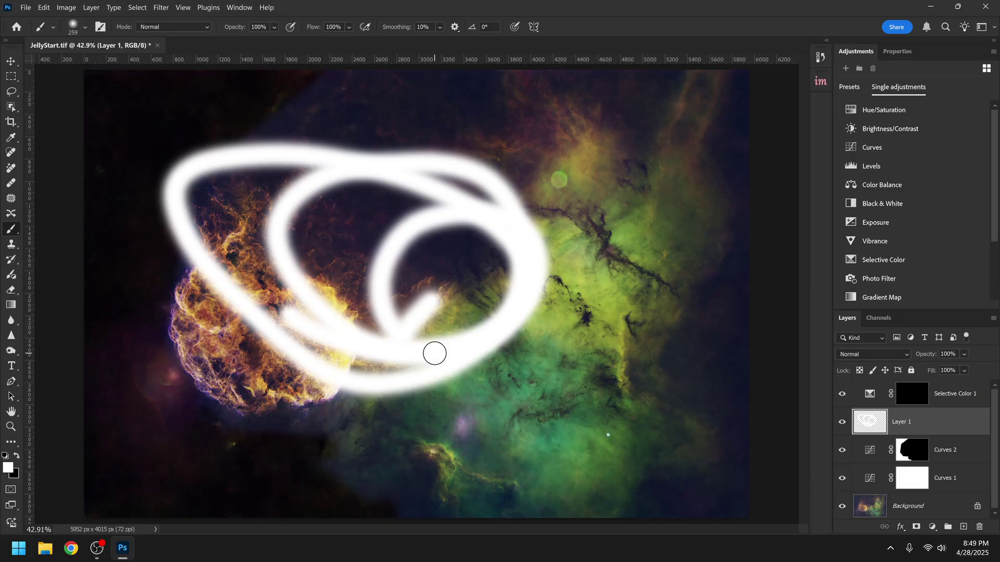
key(Delete)
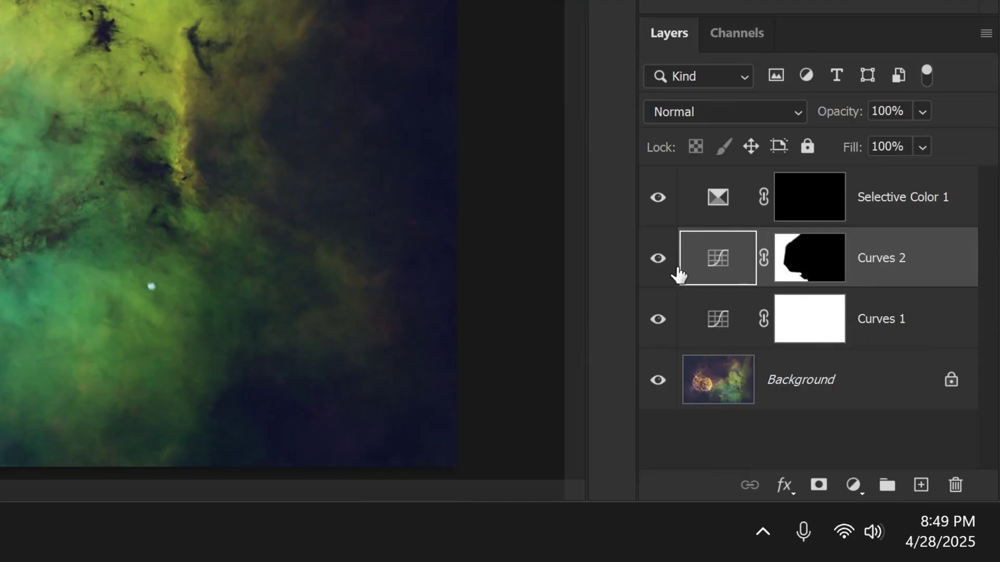
click(711, 382)
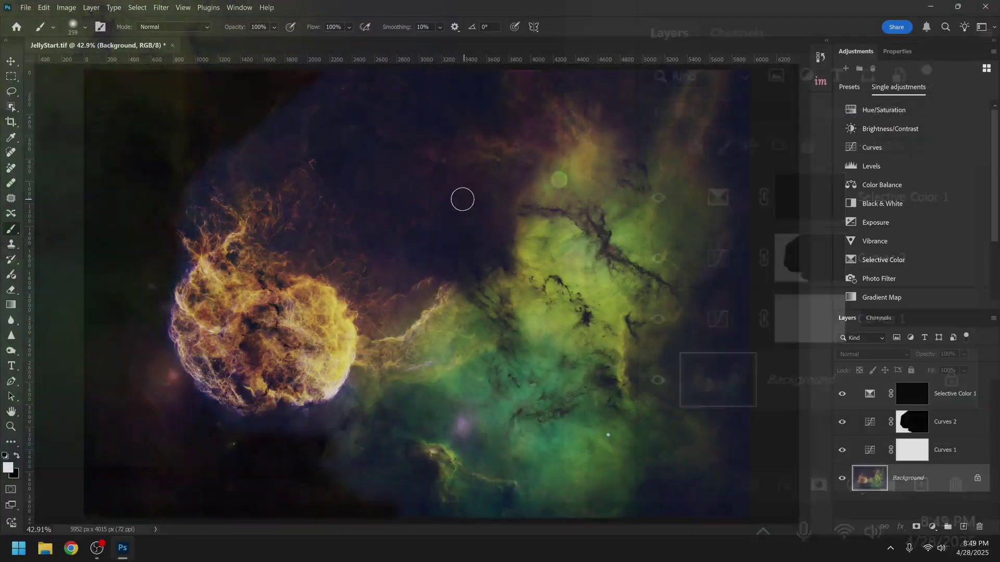
mouse_move(462, 198)
mouse_down()
mouse_move(448, 309)
mouse_move(417, 315)
mouse_move(474, 323)
mouse_move(486, 389)
mouse_move(532, 317)
mouse_move(418, 394)
mouse_move(512, 328)
mouse_move(513, 406)
mouse_move(536, 380)
mouse_up()
key(ctrl+z)
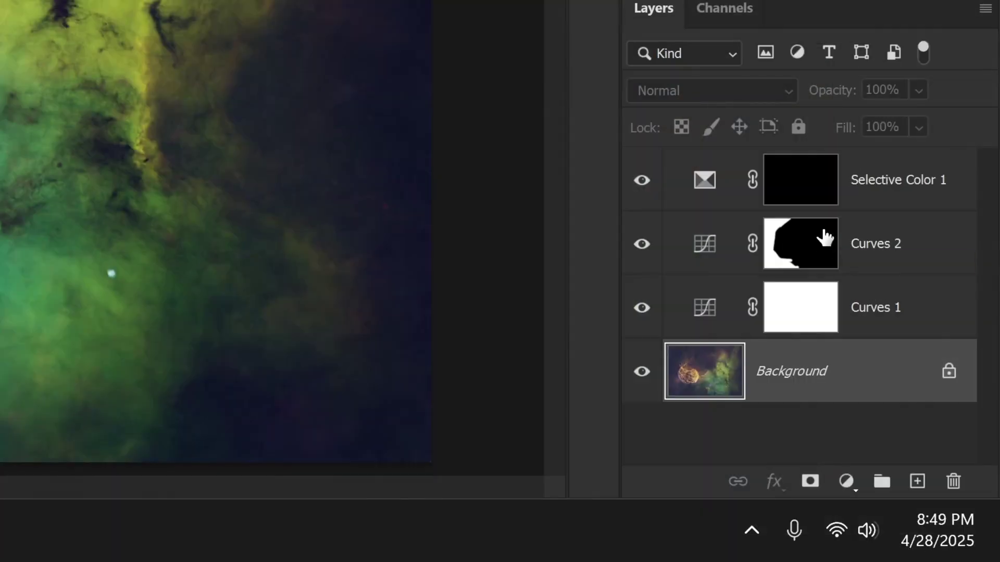
Select the Curves 2 mask and extend its white painting across the dark sky above the orange nebula.
click(824, 238)
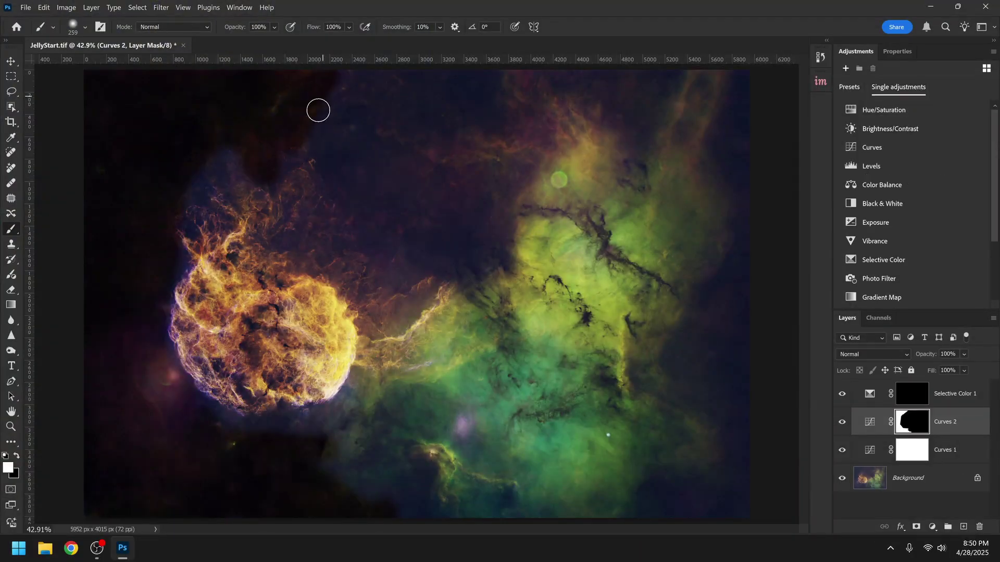
mouse_move(318, 109)
mouse_down()
mouse_move(322, 73)
mouse_move(320, 171)
mouse_move(354, 198)
mouse_move(346, 70)
mouse_move(416, 59)
mouse_move(461, 120)
mouse_up()
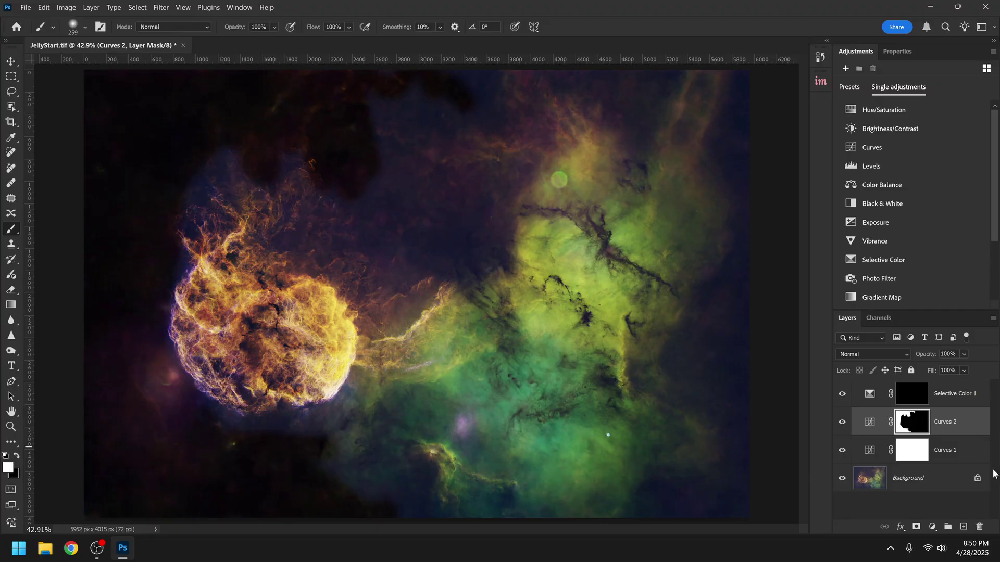
Delete the painted layer mask from Curves 2 and add a new layer mask to it.
right_click(915, 423)
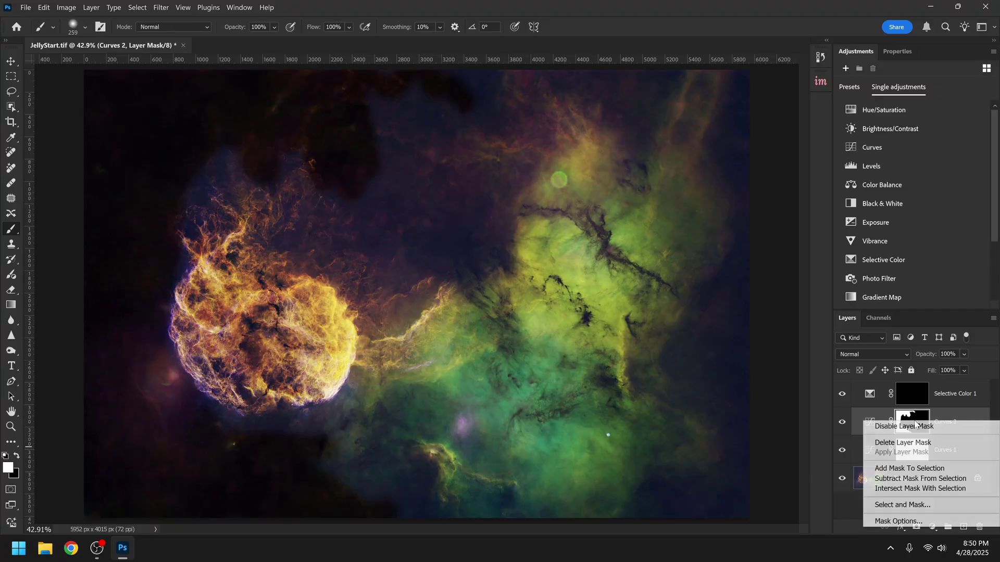
click(953, 443)
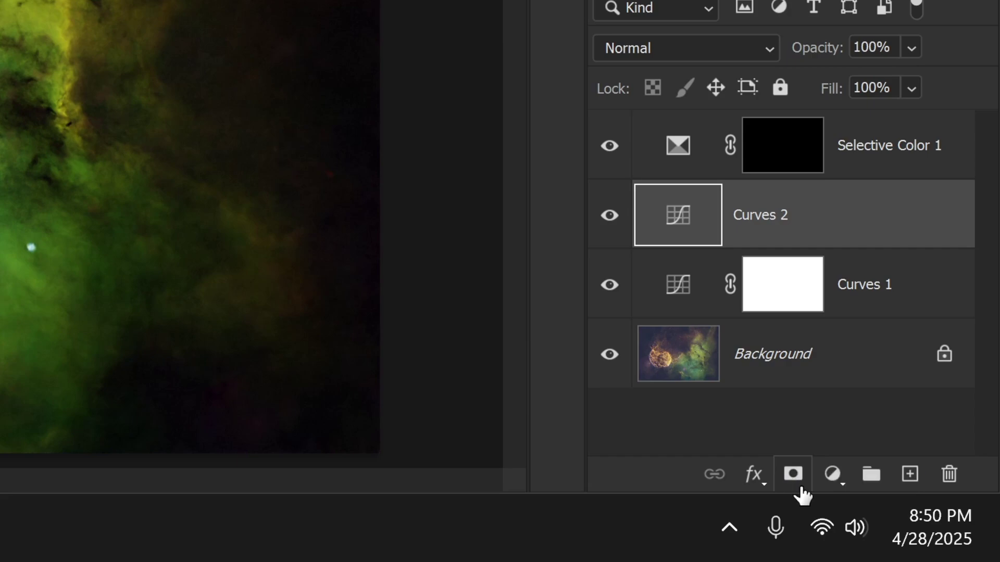
click(799, 486)
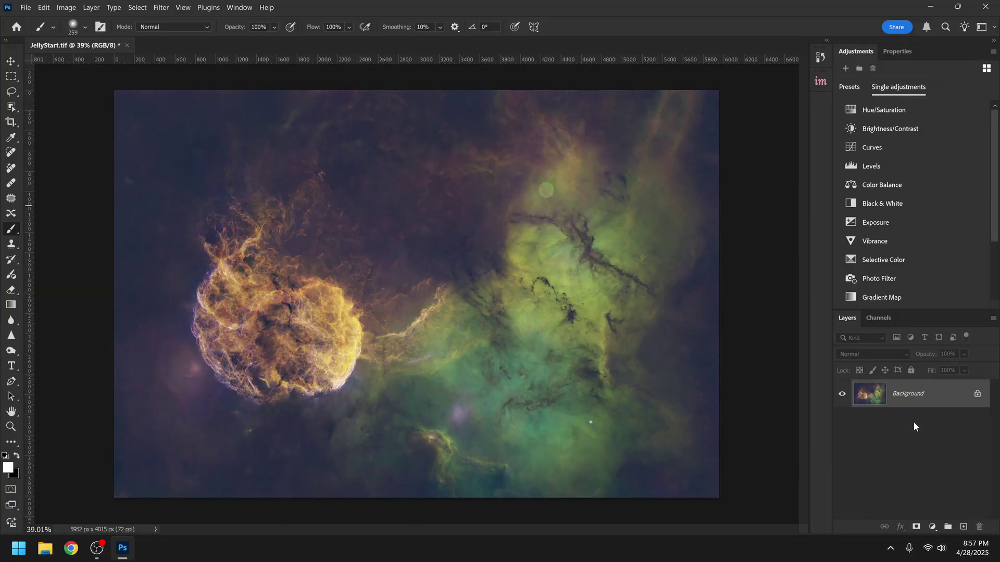
Open the InstaMask panel, look up its entry among the Raya Pro 6 plugins, and collapse the panel again.
click(821, 82)
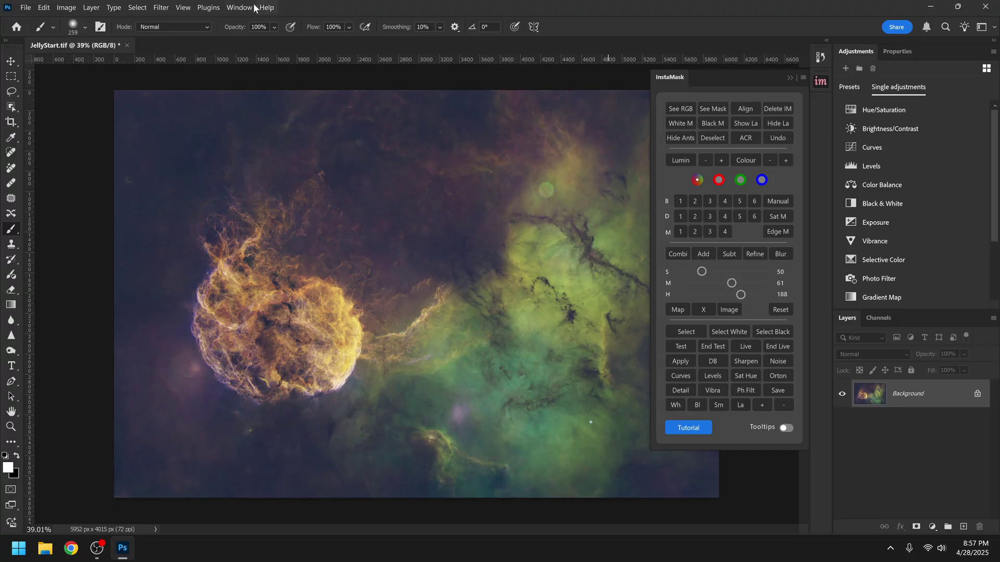
click(208, 8)
mouse_move(248, 58)
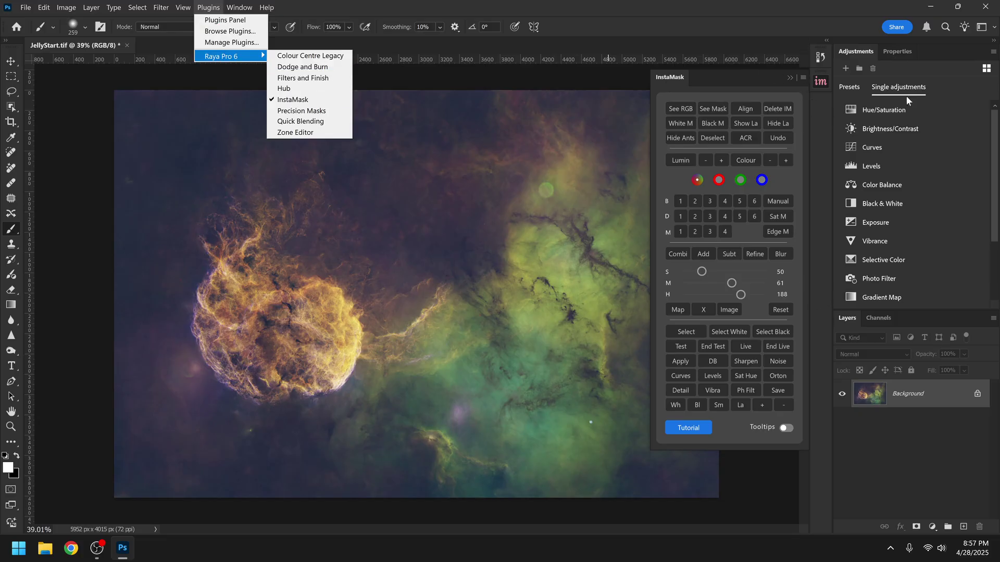
click(998, 143)
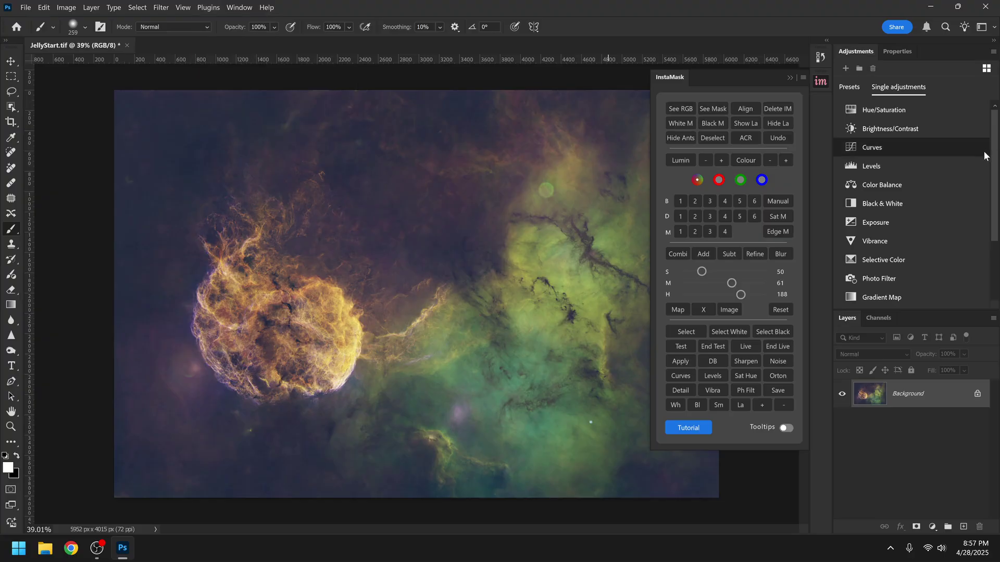
click(787, 78)
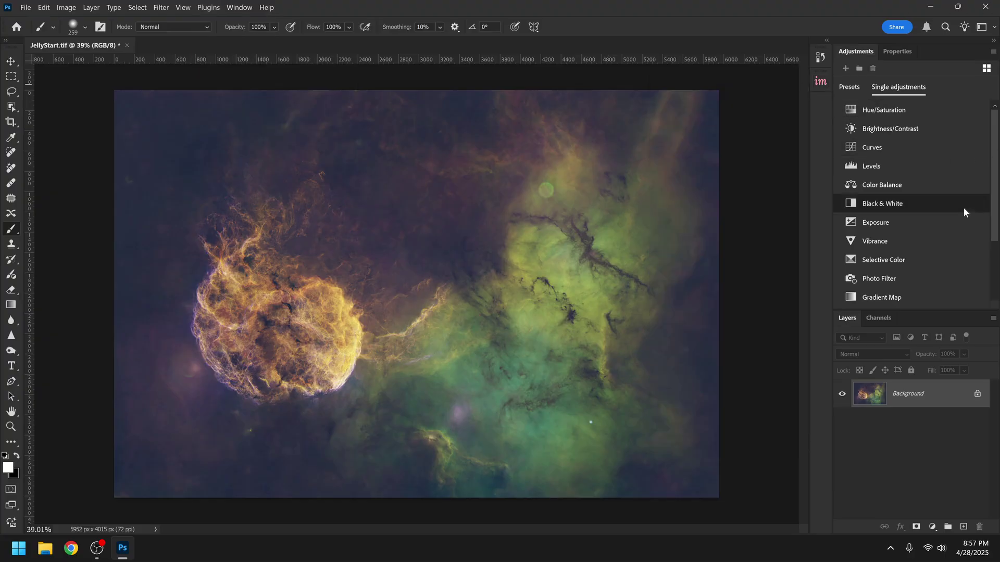
Add a Curves adjustment layer and adjust it directly on the image, darkening the dark sky and brightening the green nebula.
click(889, 149)
click(846, 106)
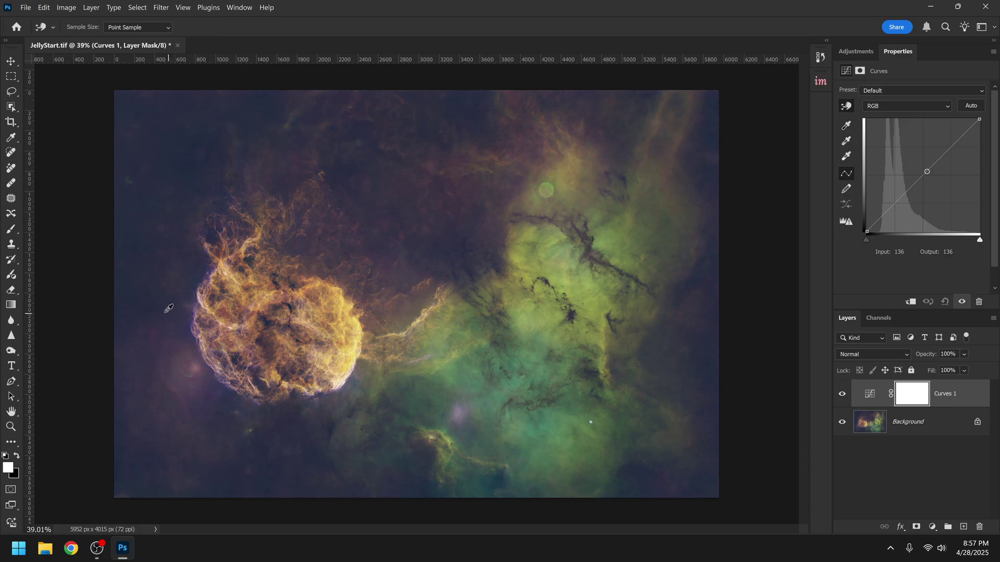
mouse_move(167, 306)
mouse_down()
mouse_move(141, 307)
mouse_move(174, 312)
mouse_up()
drag(478, 333, 486, 312)
Add a Selective Color adjustment layer and set the cyan of its Reds to -46%.
click(855, 51)
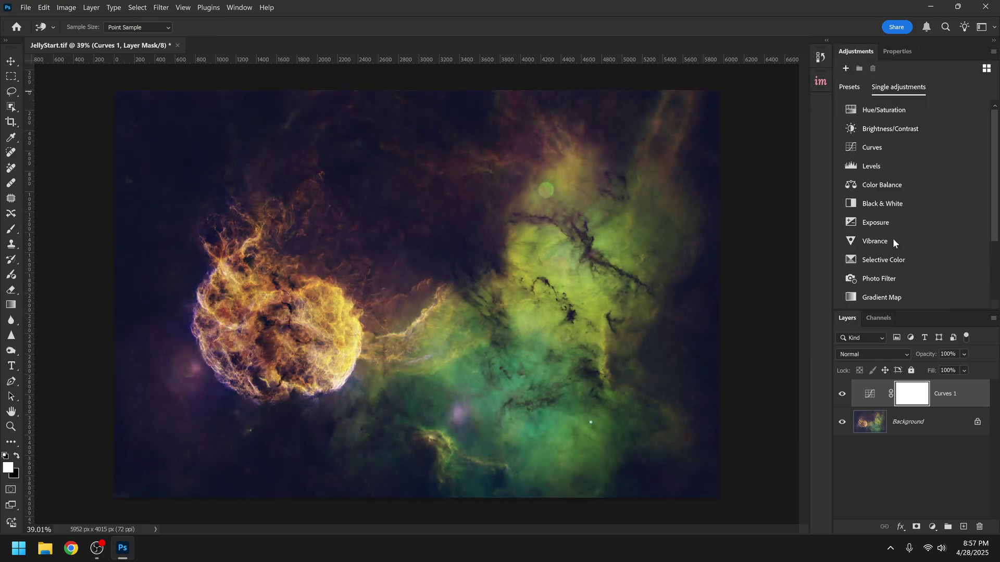
click(876, 260)
drag(919, 127, 878, 128)
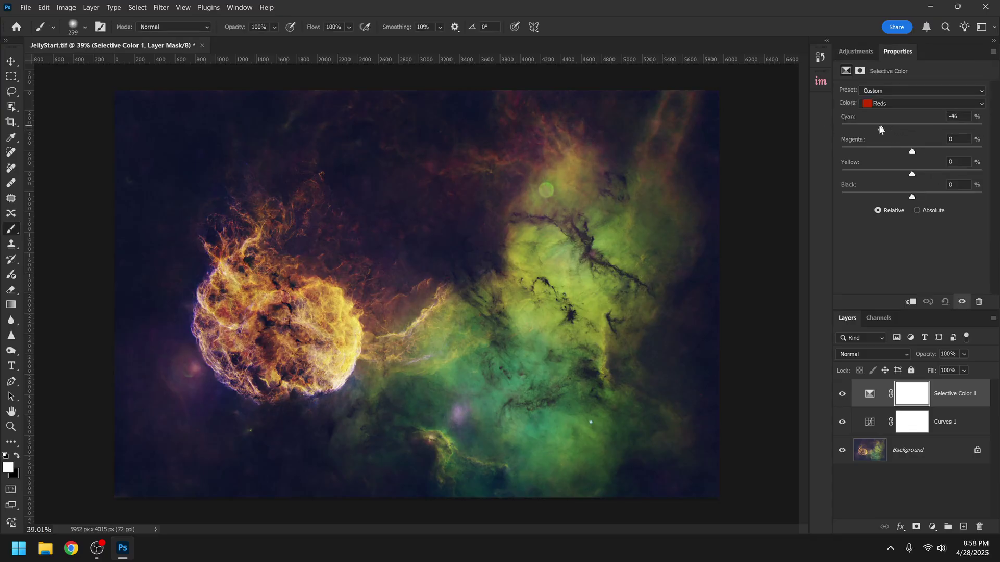
Set the Neutrals of Selective Color 1 to cyan +46%, magenta +17% and yellow -11%.
click(901, 104)
click(896, 179)
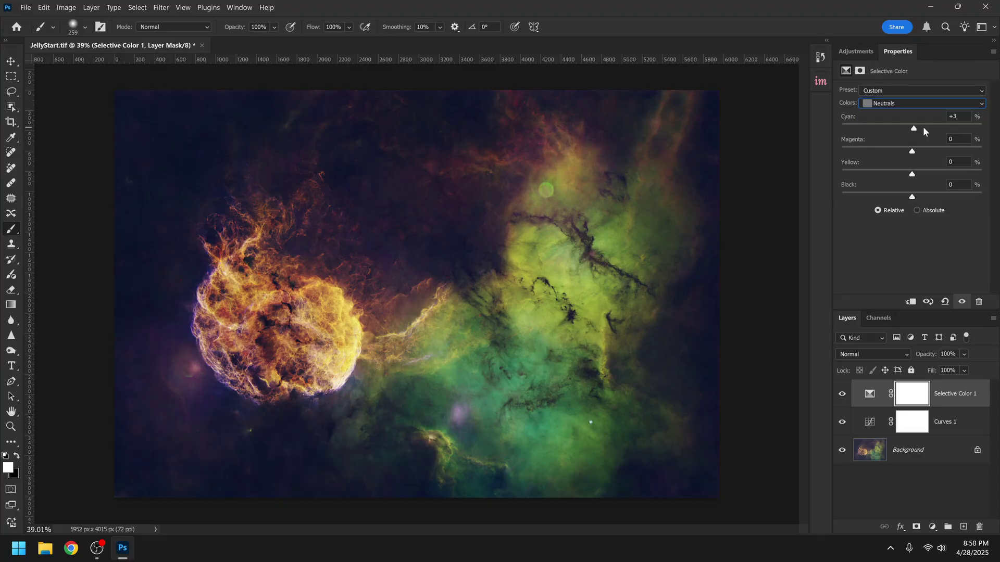
drag(914, 128, 944, 128)
mouse_move(911, 151)
mouse_down()
mouse_move(889, 151)
mouse_move(924, 151)
mouse_up()
drag(912, 174, 903, 177)
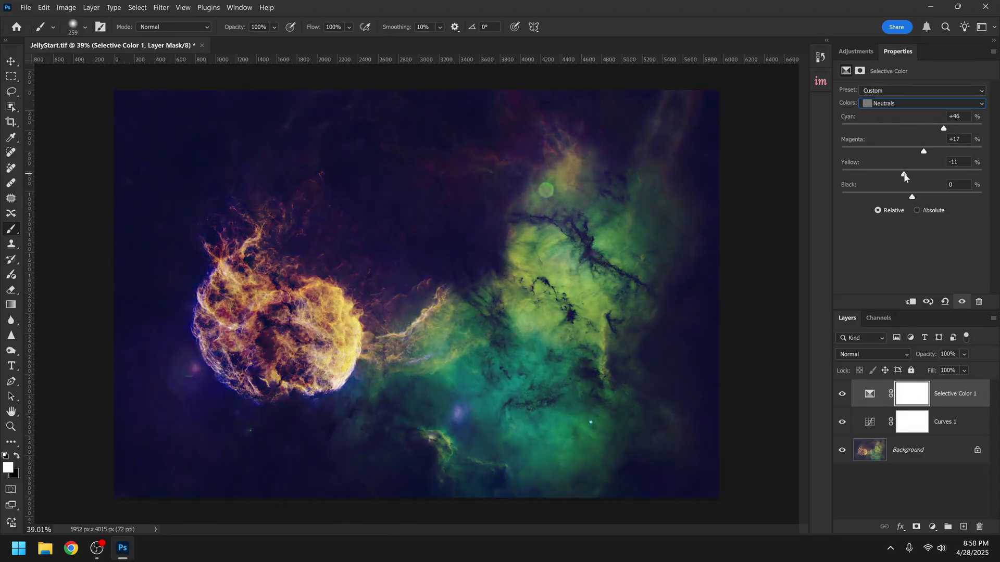
Set the Greens of Selective Color 1 to cyan +5%, magenta +5% and yellow -67%, and compare the image with and without the layer.
click(903, 104)
click(898, 127)
mouse_move(911, 128)
mouse_down()
mouse_move(967, 127)
mouse_move(915, 128)
mouse_up()
drag(912, 151, 864, 174)
click(840, 397)
click(841, 397)
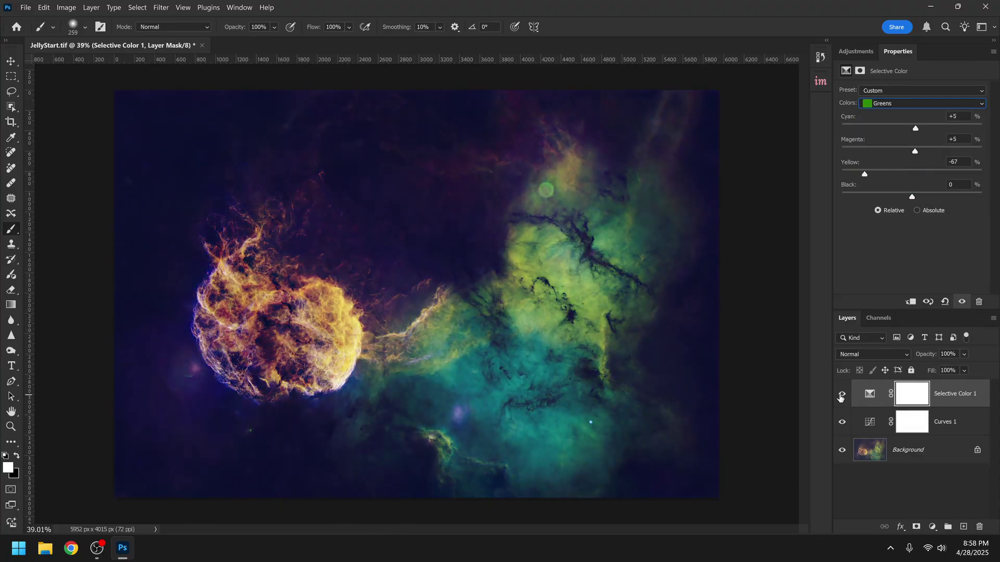
In InstaMask, go through the red, green and blue channel options, return to the composite channel and generate the Brights 1 mask.
click(820, 82)
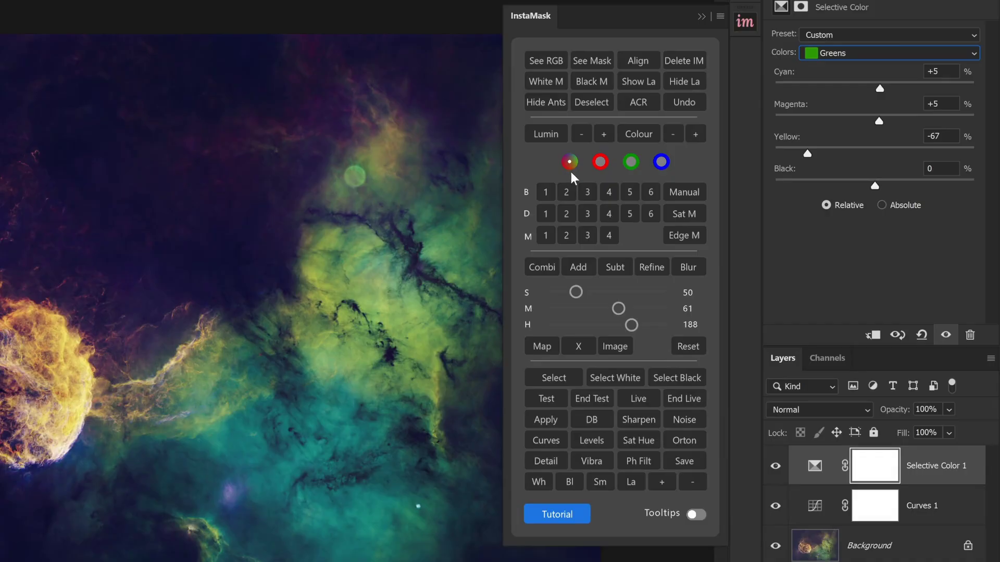
click(600, 163)
click(630, 163)
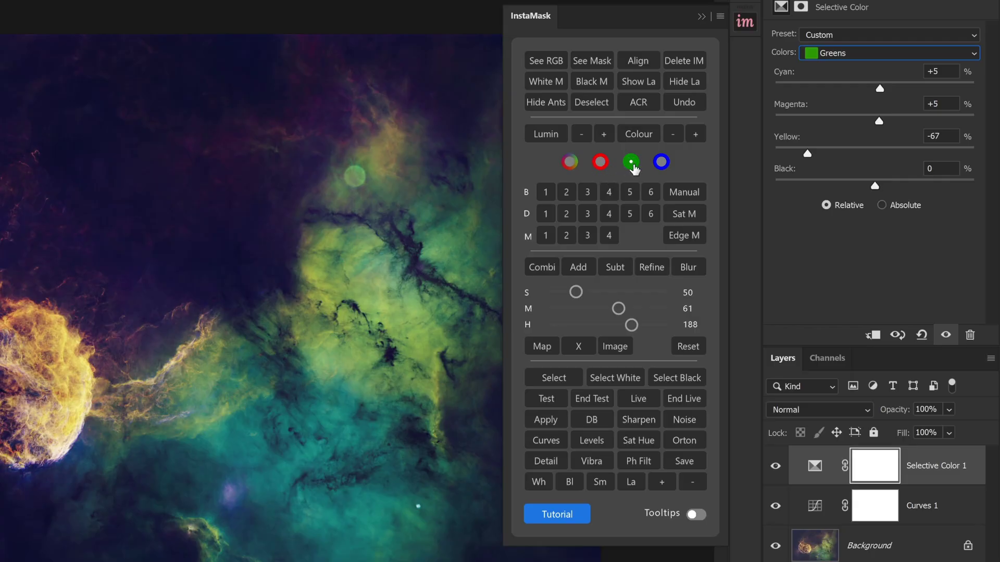
click(660, 163)
click(569, 163)
click(546, 192)
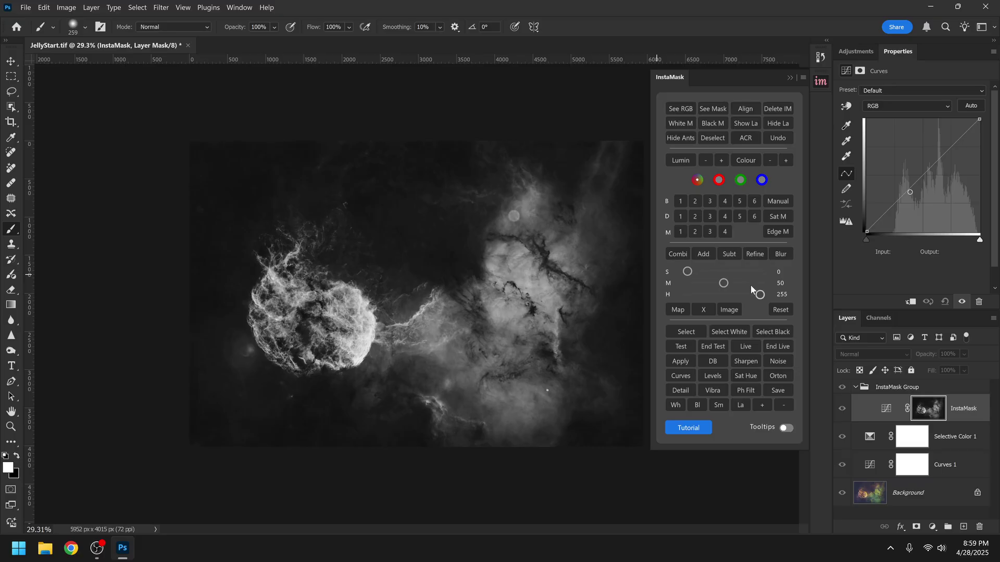
Refine the InstaMask preview by setting shadows to 20, midtones to 25 and highlights to 132.
key(ctrl+plus)
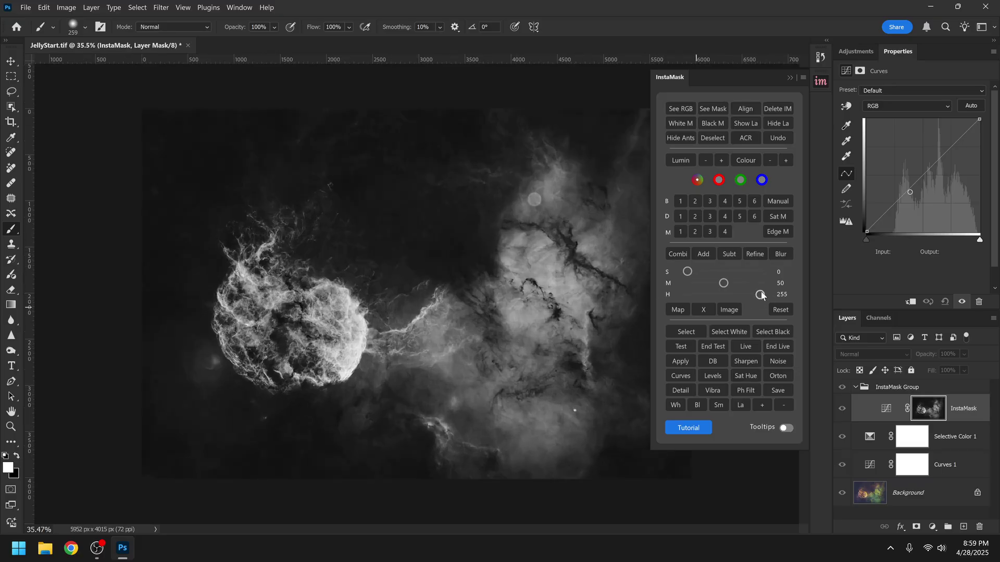
drag(761, 295, 743, 295)
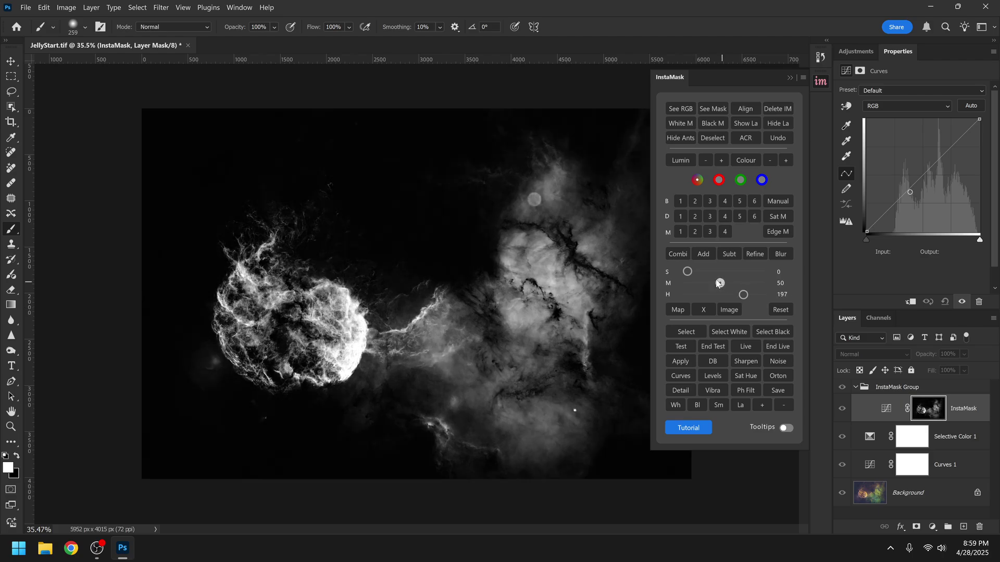
drag(688, 271, 725, 294)
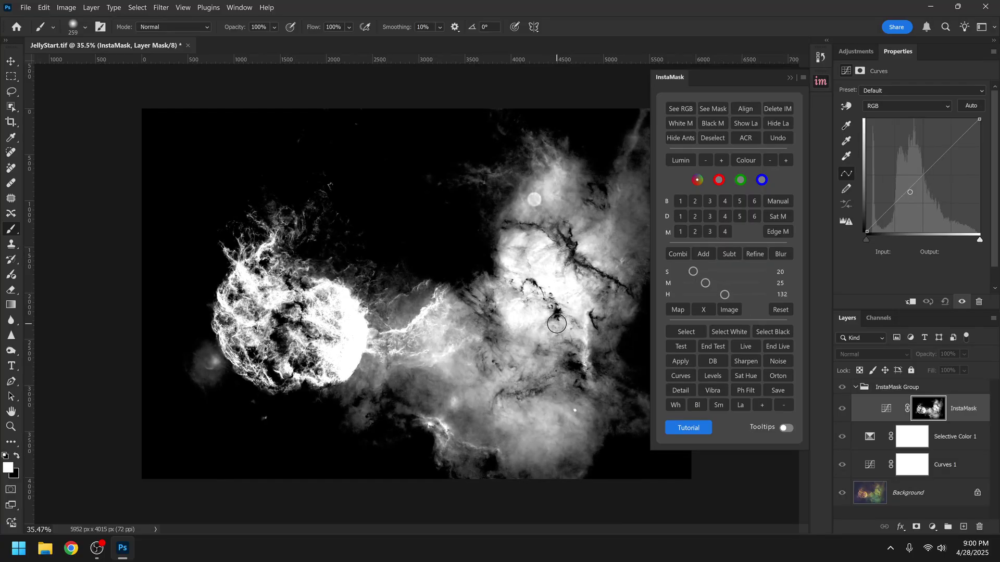
Apply the refined InstaMask to the layer mask of Selective Color 1 and collapse the InstaMask panel.
alt+click(917, 438)
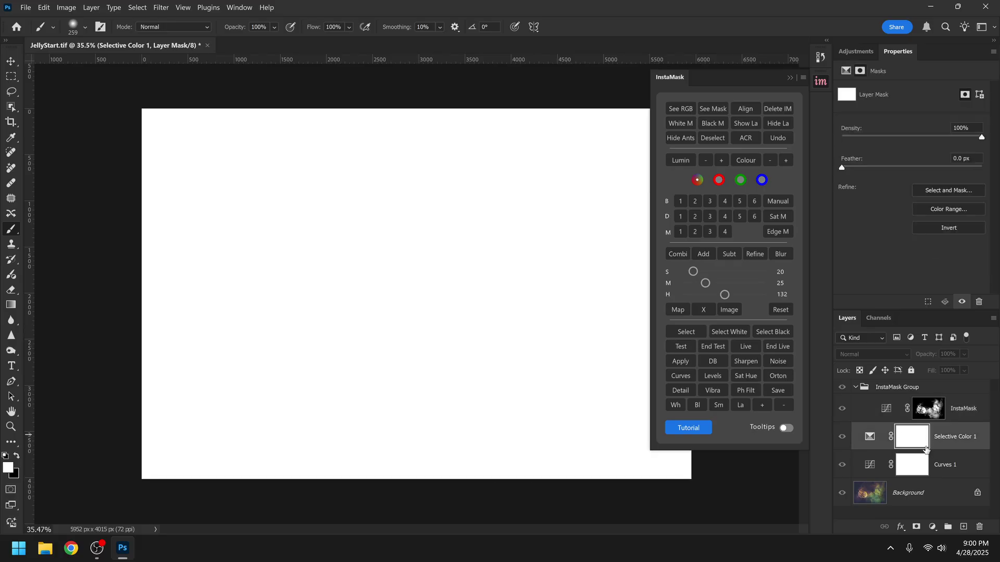
click(679, 361)
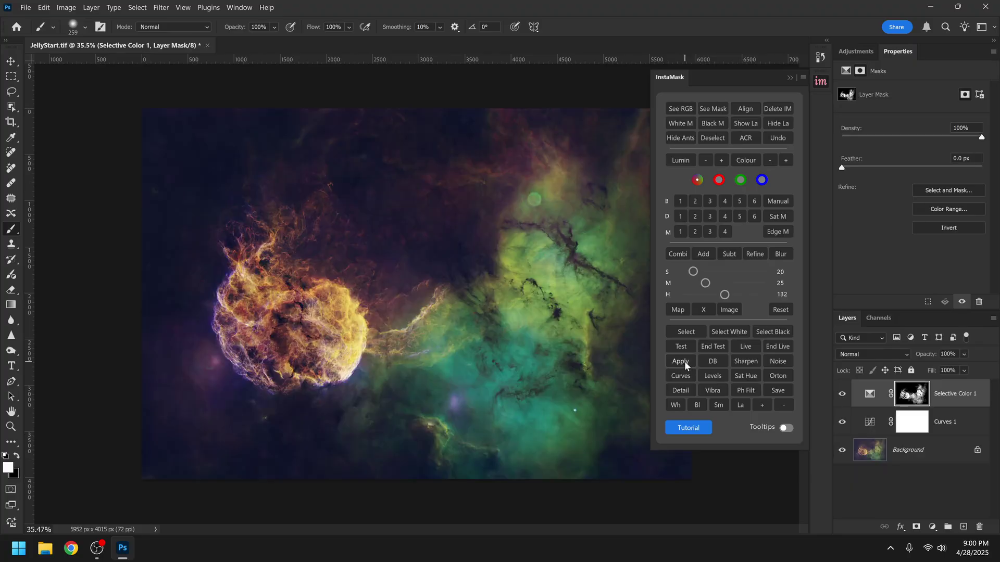
click(790, 78)
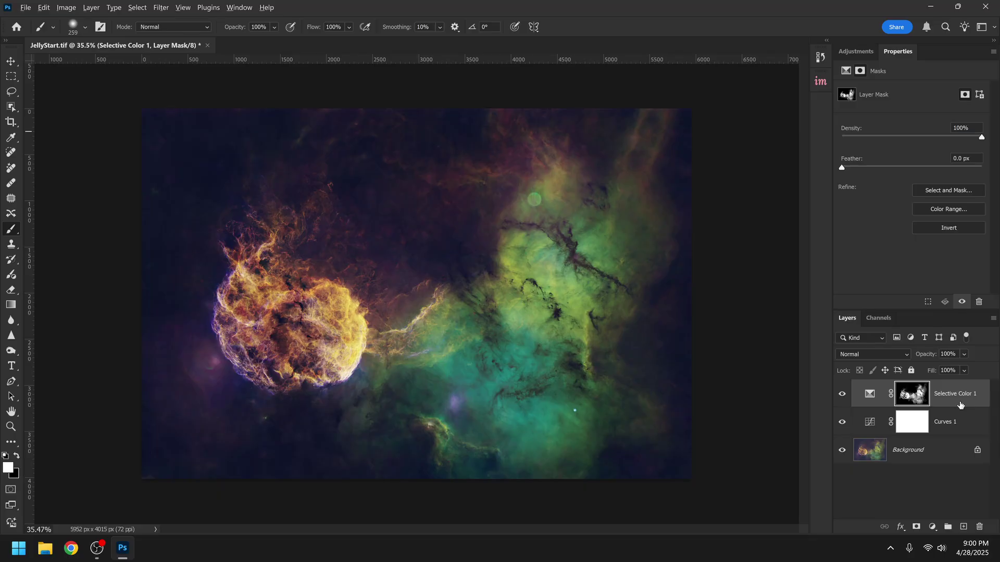
Inspect the Selective Color 1 mask on its own and compare the image with the layer hidden and shown.
alt+click(921, 399)
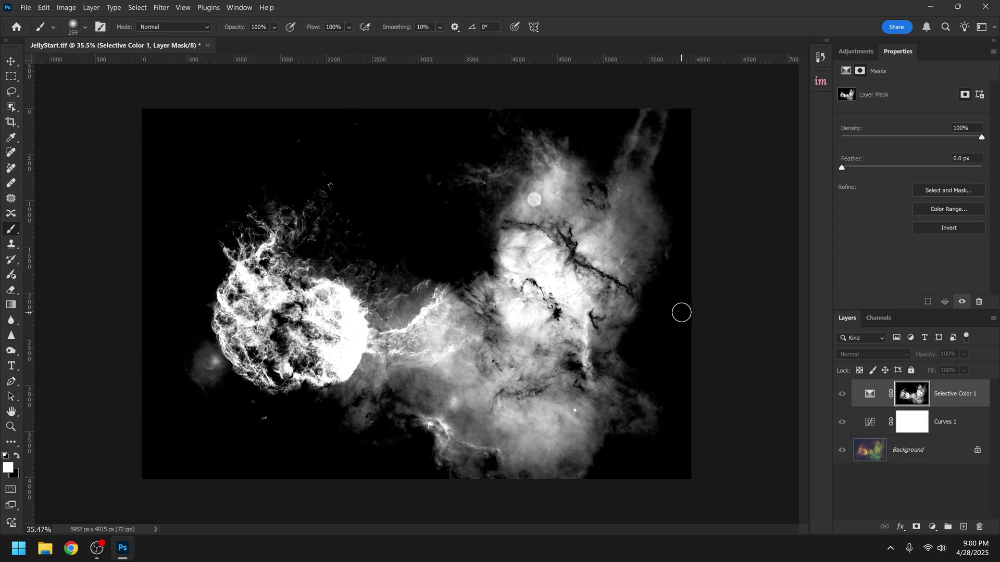
click(970, 400)
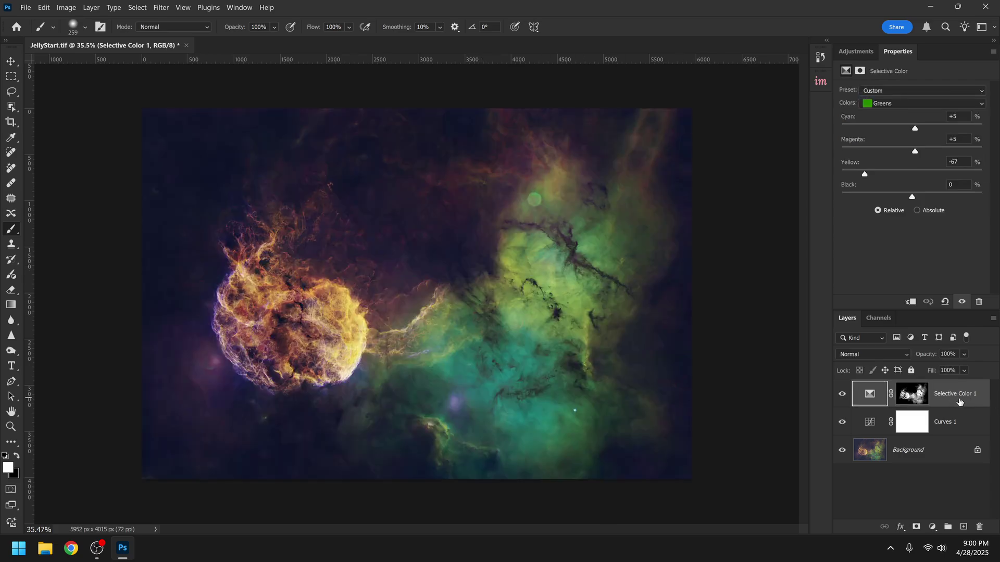
double_click(840, 395)
key(ctrl+plus)
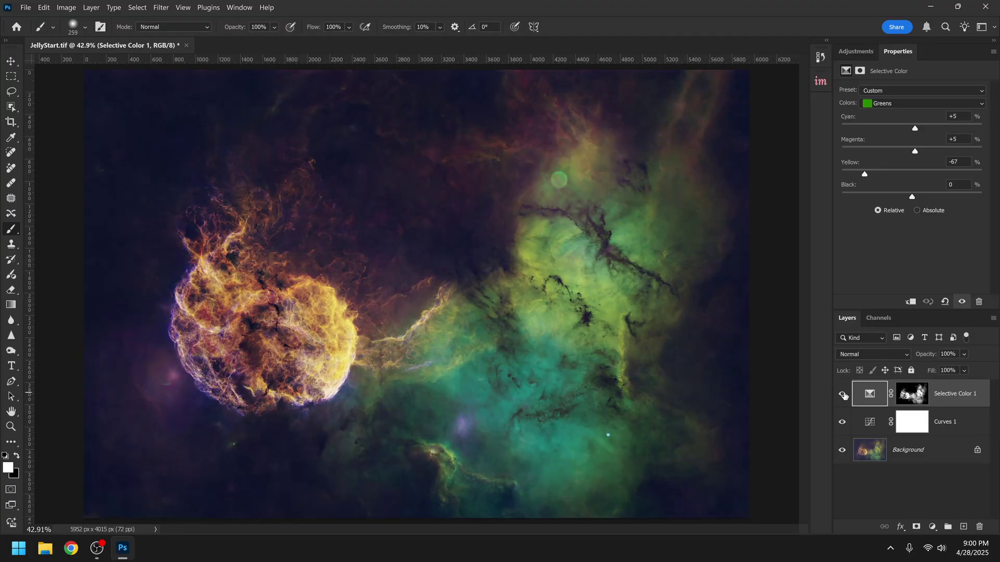
click(843, 395)
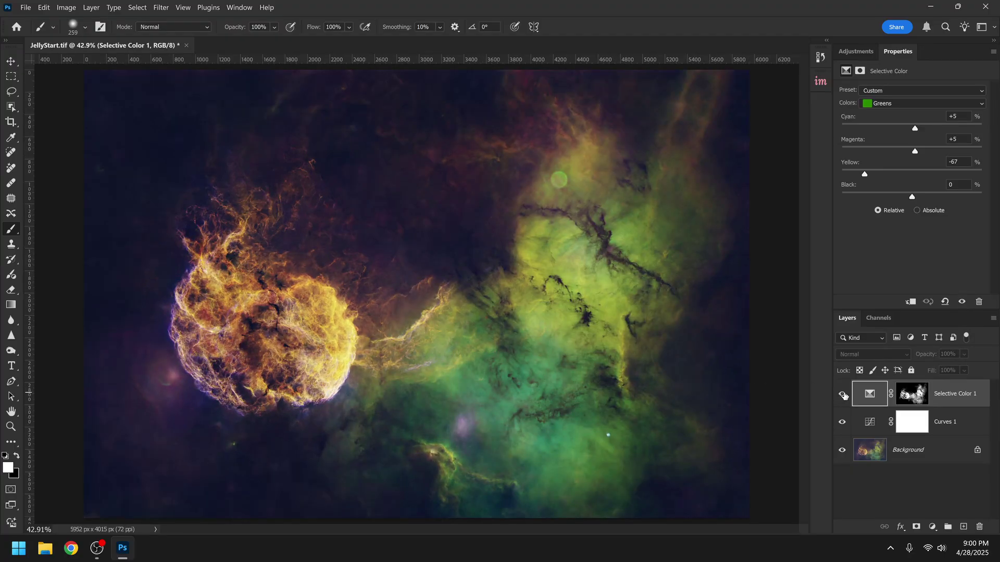
click(843, 395)
click(843, 395)
click(844, 395)
click(843, 395)
click(843, 396)
click(844, 395)
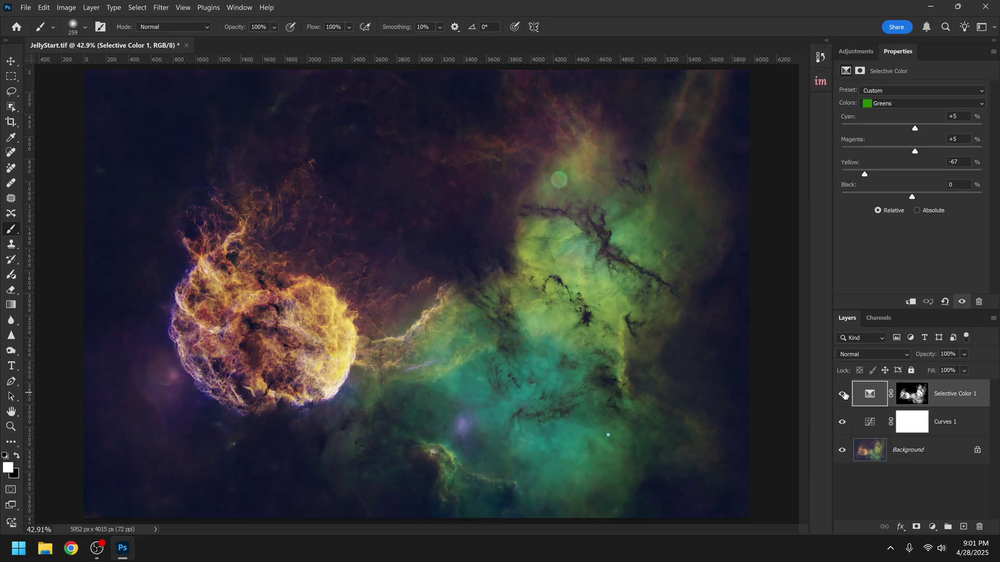
Paint black with a 401 px brush over the orange nebula on the Selective Color 1 mask and return to the image view.
alt+click(912, 399)
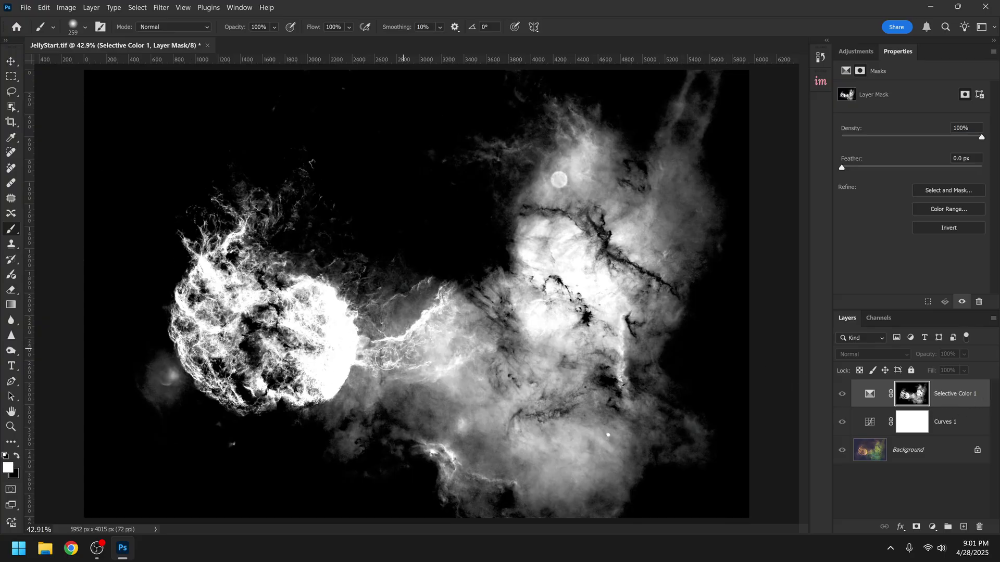
right_click(15, 236)
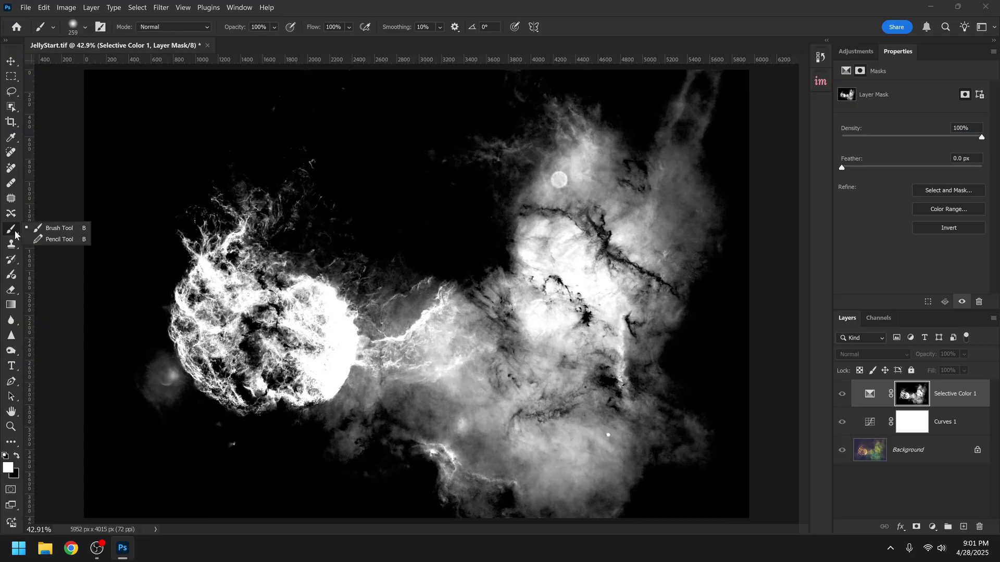
click(61, 229)
click(17, 456)
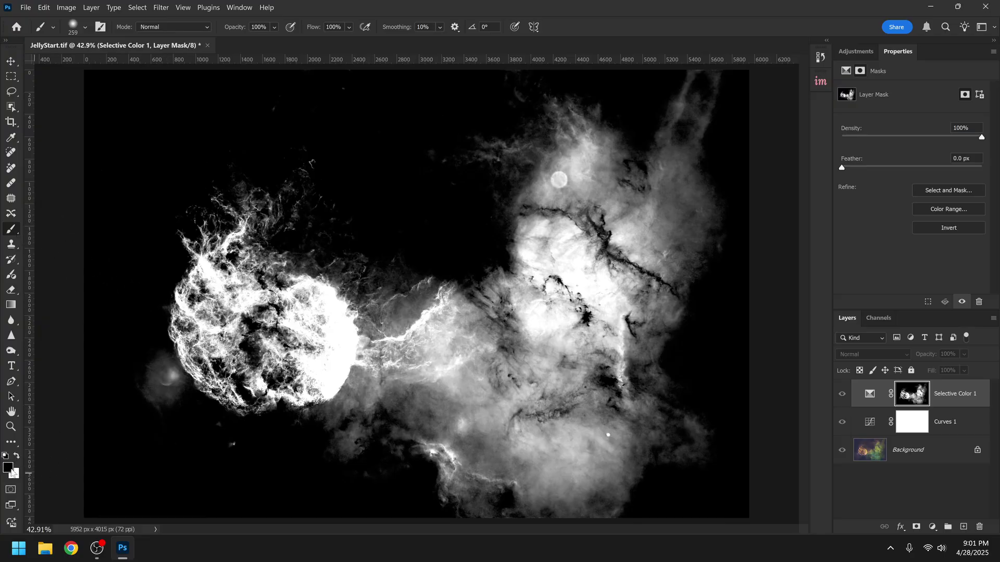
click(85, 26)
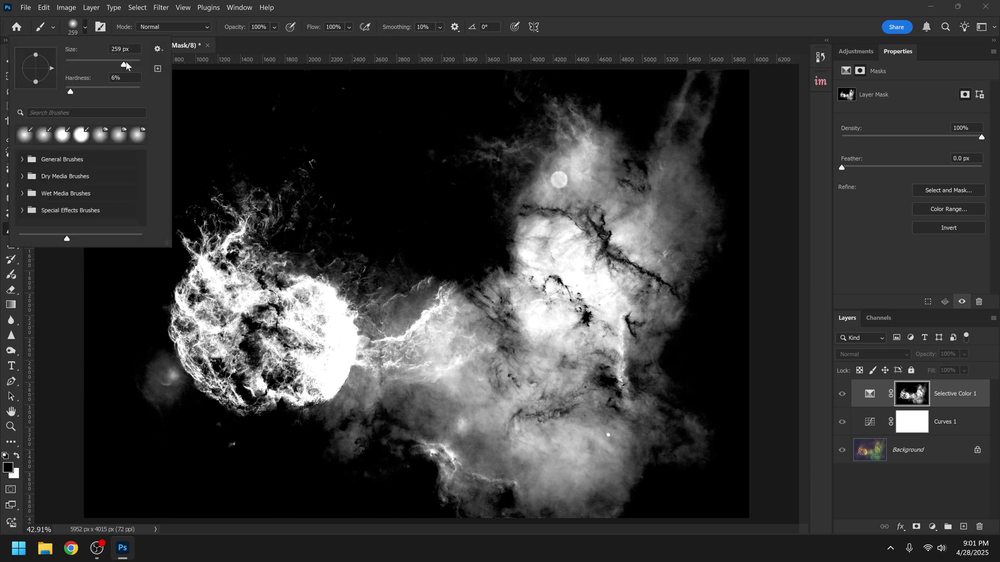
drag(125, 66, 130, 65)
mouse_move(262, 195)
mouse_down()
mouse_move(216, 262)
mouse_move(213, 208)
mouse_move(243, 154)
mouse_move(286, 143)
mouse_move(311, 117)
mouse_move(205, 235)
mouse_move(152, 423)
mouse_move(198, 333)
mouse_move(296, 200)
mouse_move(240, 321)
mouse_move(308, 203)
mouse_move(318, 274)
mouse_move(321, 235)
mouse_move(268, 387)
mouse_move(315, 390)
mouse_move(293, 317)
mouse_move(332, 289)
mouse_move(323, 381)
mouse_move(312, 334)
mouse_up()
click(870, 394)
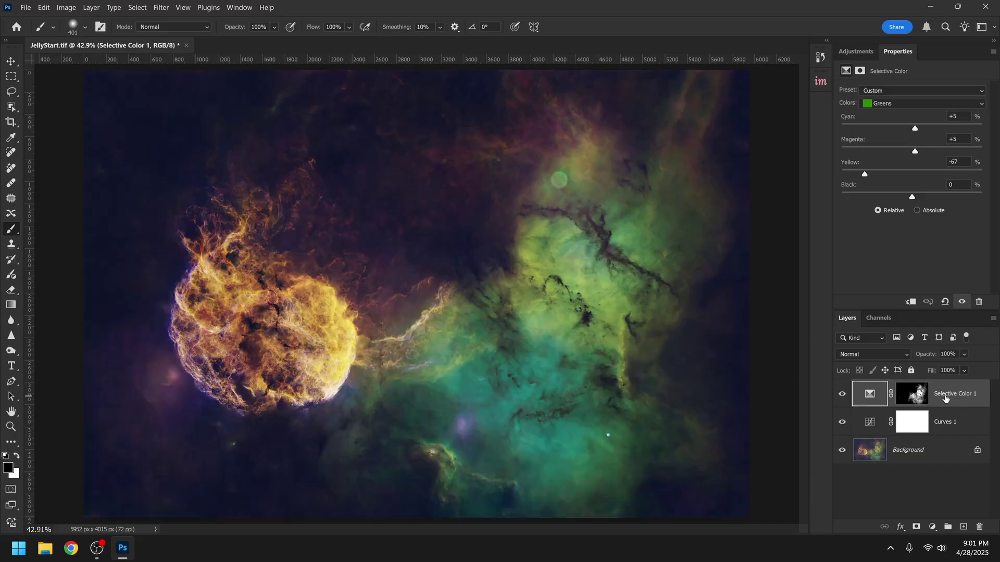
Compare the image with Selective Color 1 hidden and shown to check the effect of the painted mask.
click(842, 396)
click(842, 396)
click(842, 395)
click(842, 396)
click(842, 396)
click(842, 396)
Add a second Selective Color layer and set its Yellows to cyan -100%, magenta +52% and yellow +32%.
click(861, 51)
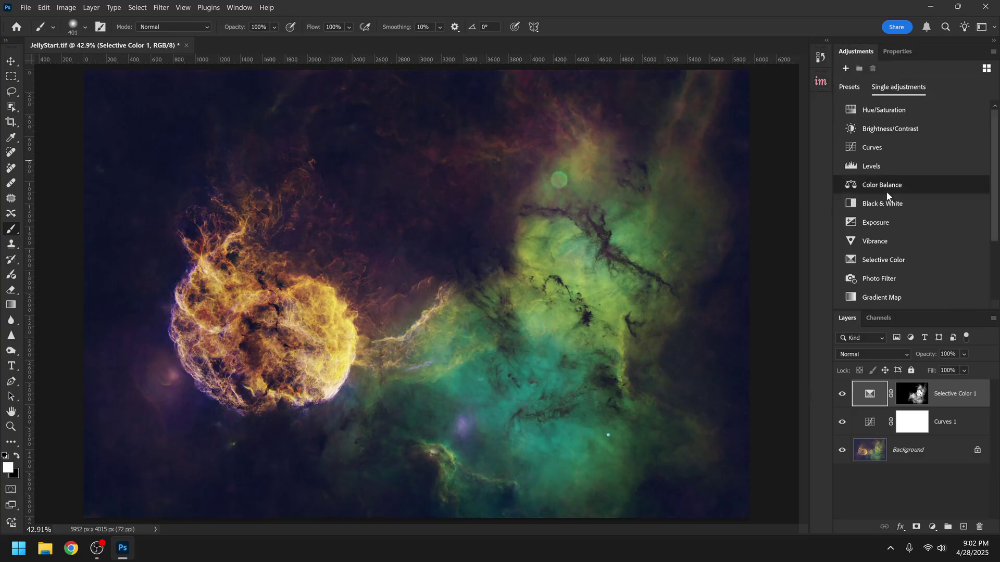
click(895, 260)
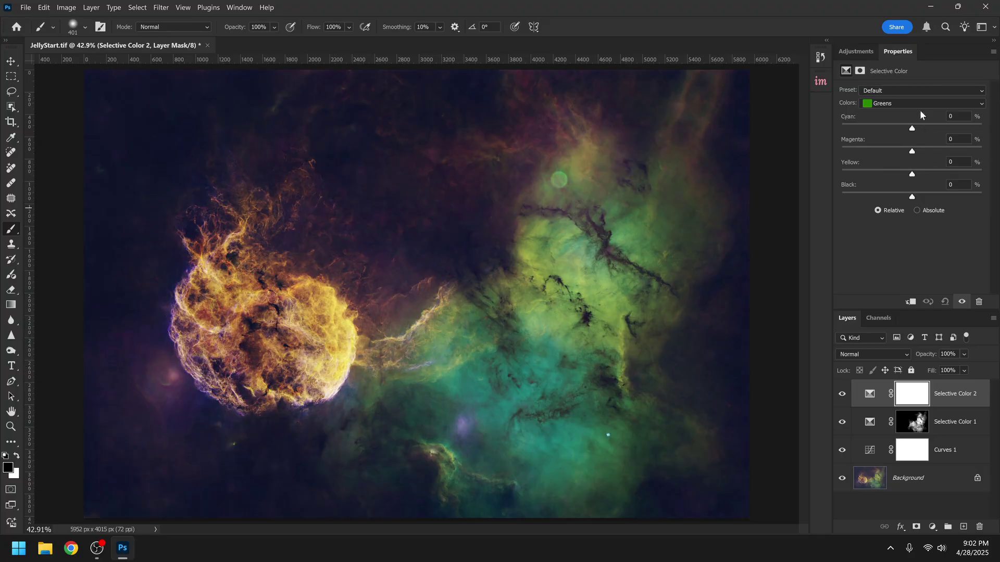
click(904, 99)
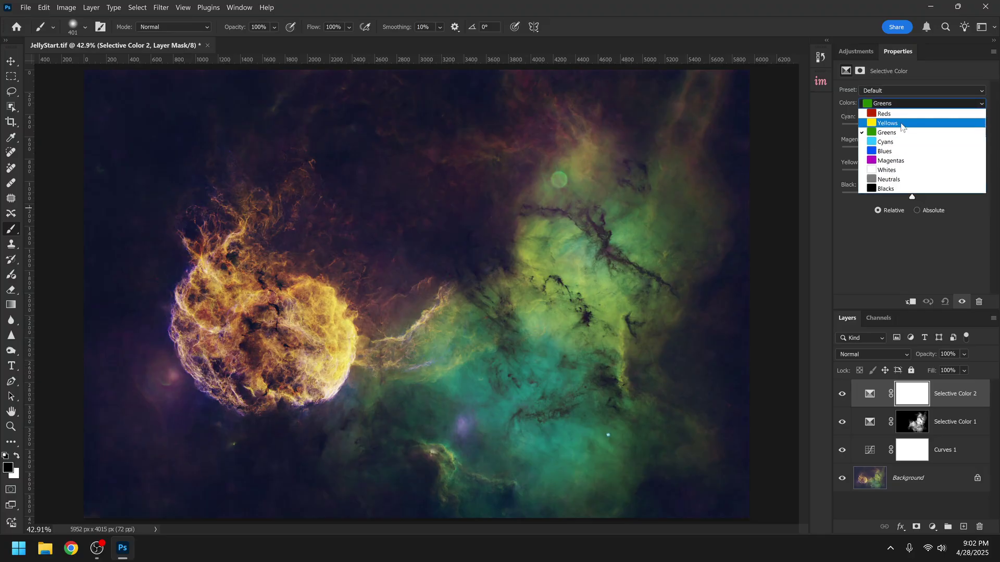
click(900, 124)
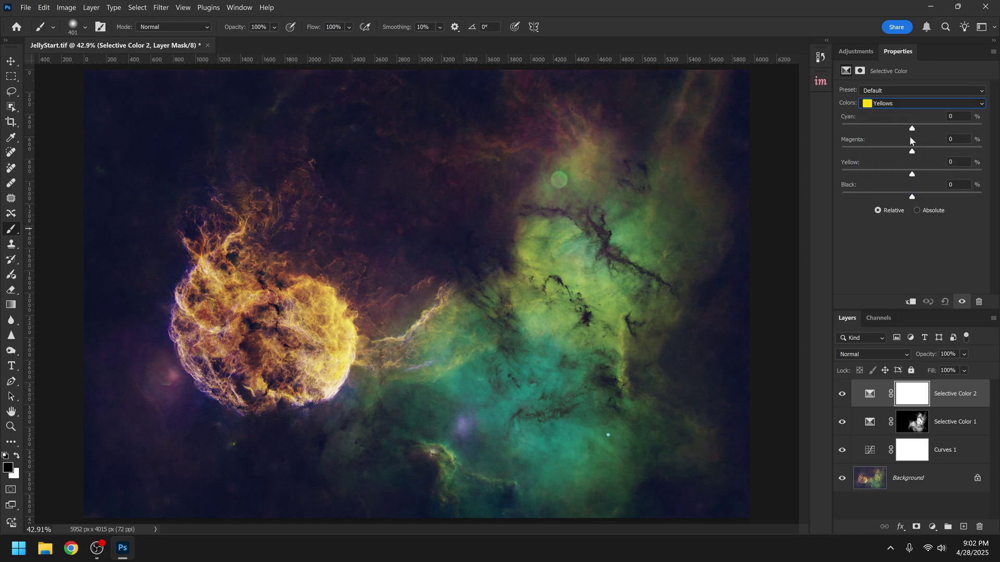
drag(911, 128, 788, 126)
drag(912, 151, 955, 173)
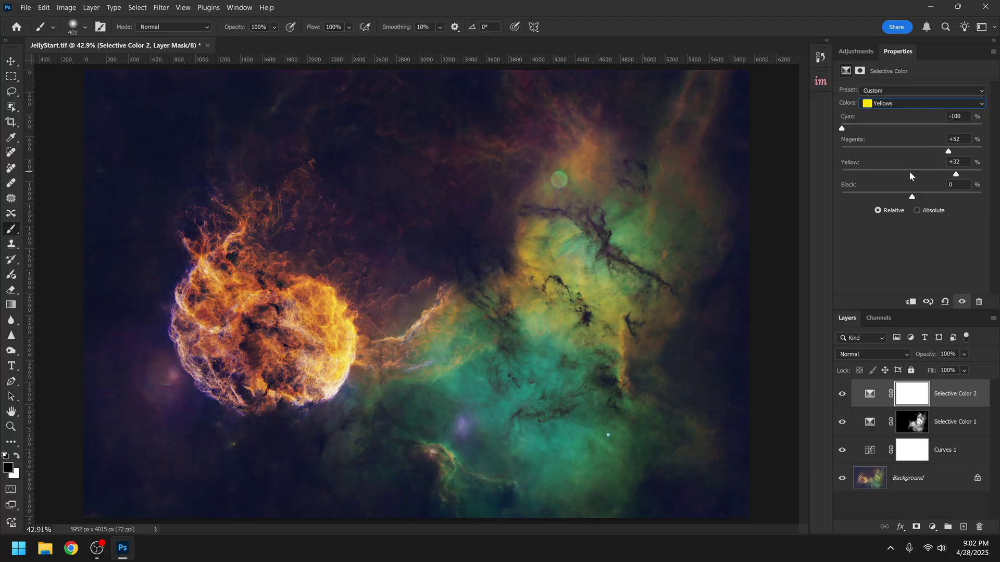
Set the Reds of Selective Color 2 to cyan -100% and magenta +100%.
click(914, 103)
click(906, 113)
drag(911, 151, 983, 151)
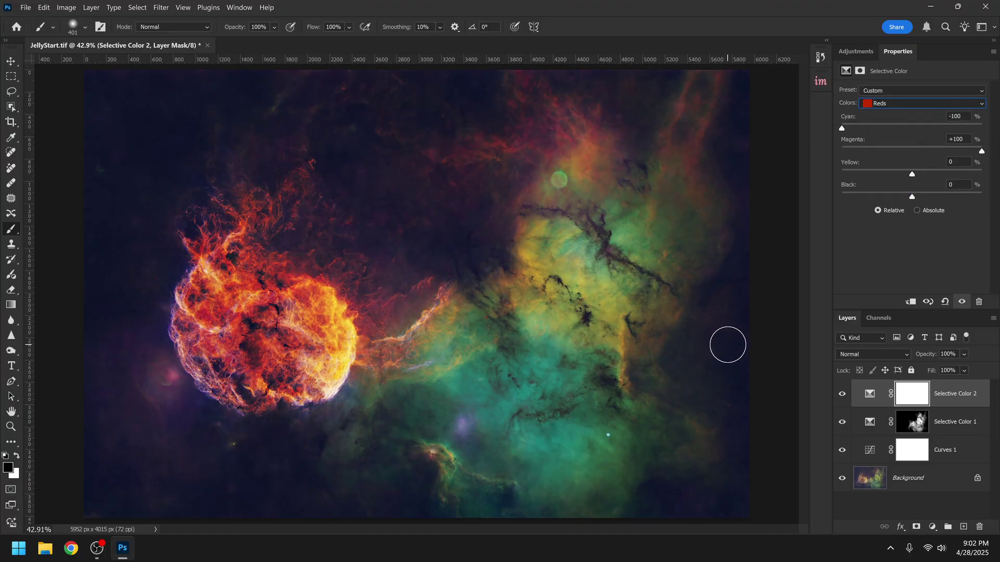
Create a level 1 brights mask from the red channel with InstaMask.
click(821, 82)
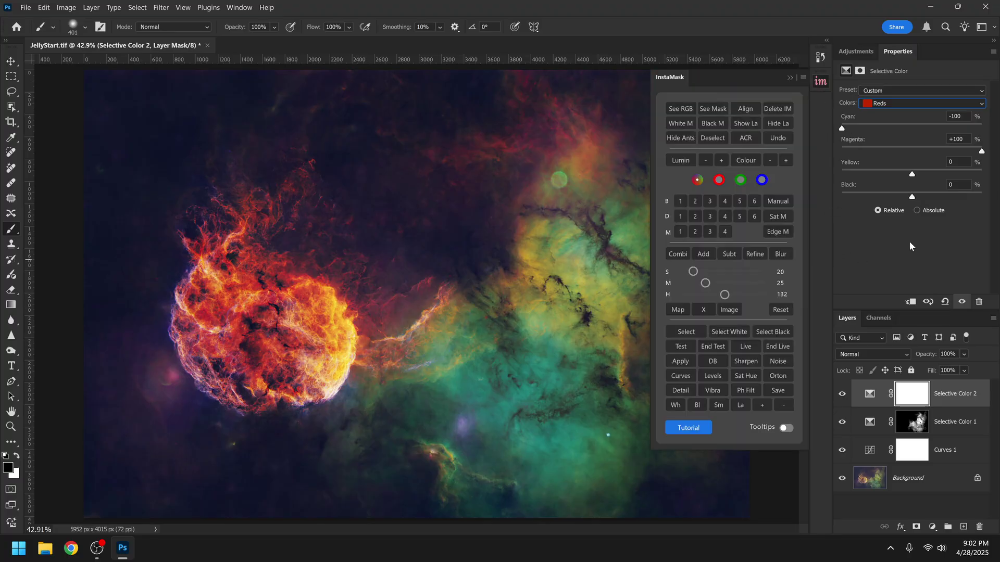
click(720, 181)
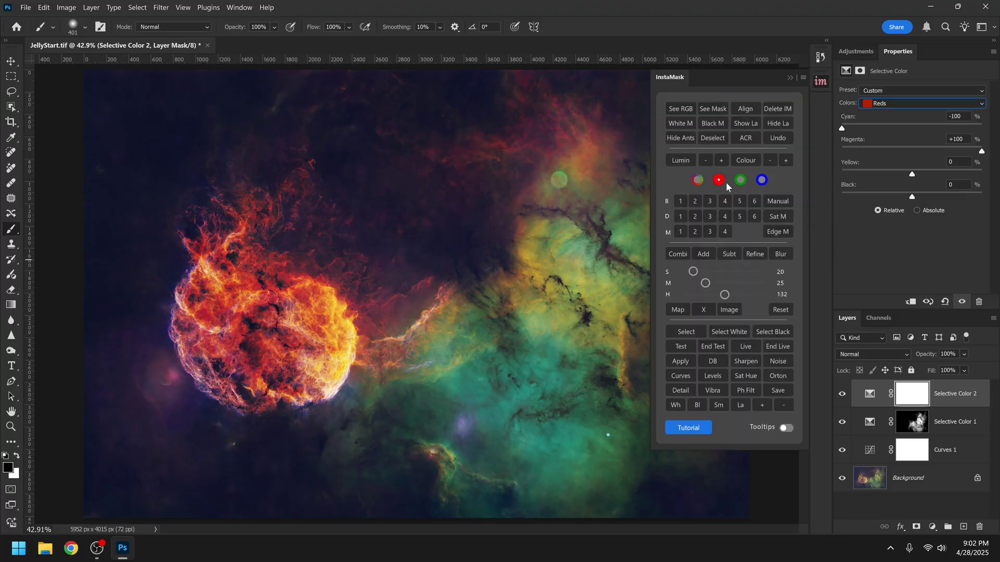
click(680, 201)
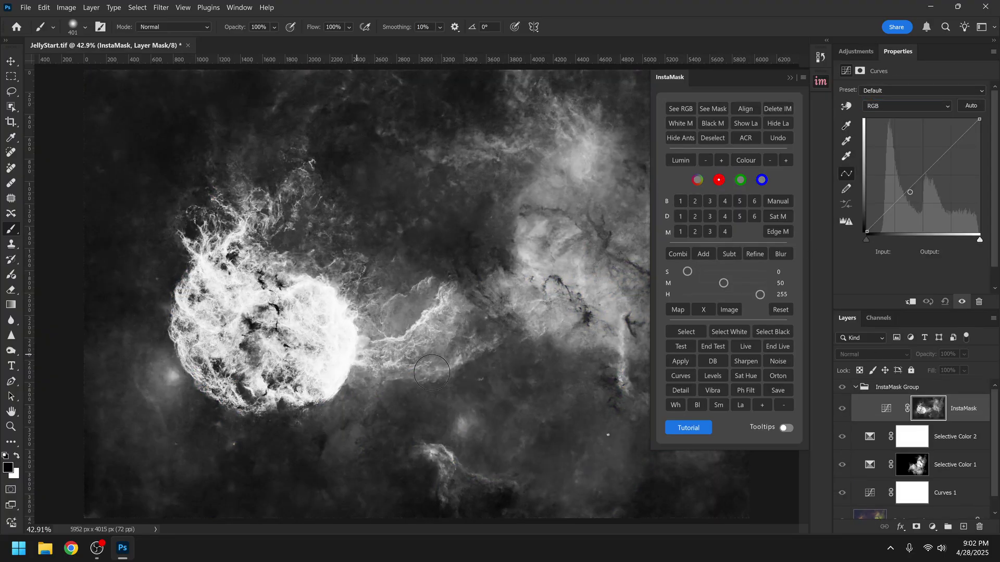
Refine the InstaMask levels to S 1, M 66 and H 216 to isolate the bright orange nebula.
drag(760, 295, 729, 288)
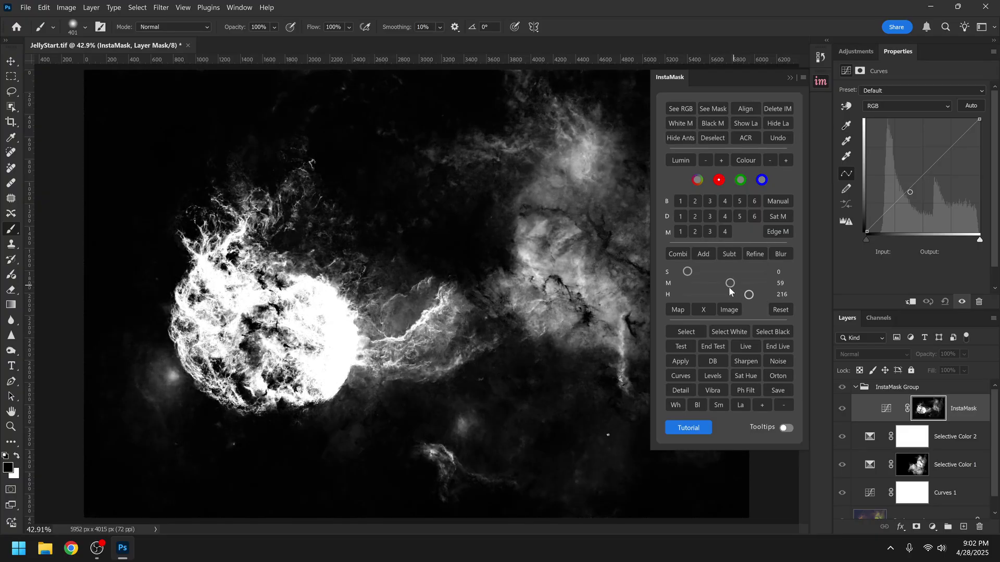
click(701, 275)
click(687, 271)
drag(730, 282, 732, 283)
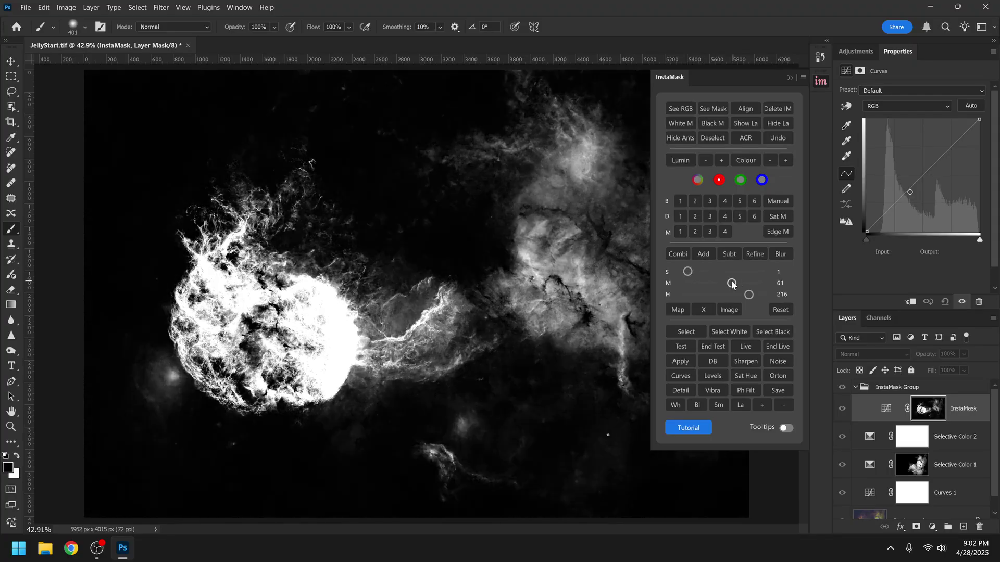
click(790, 77)
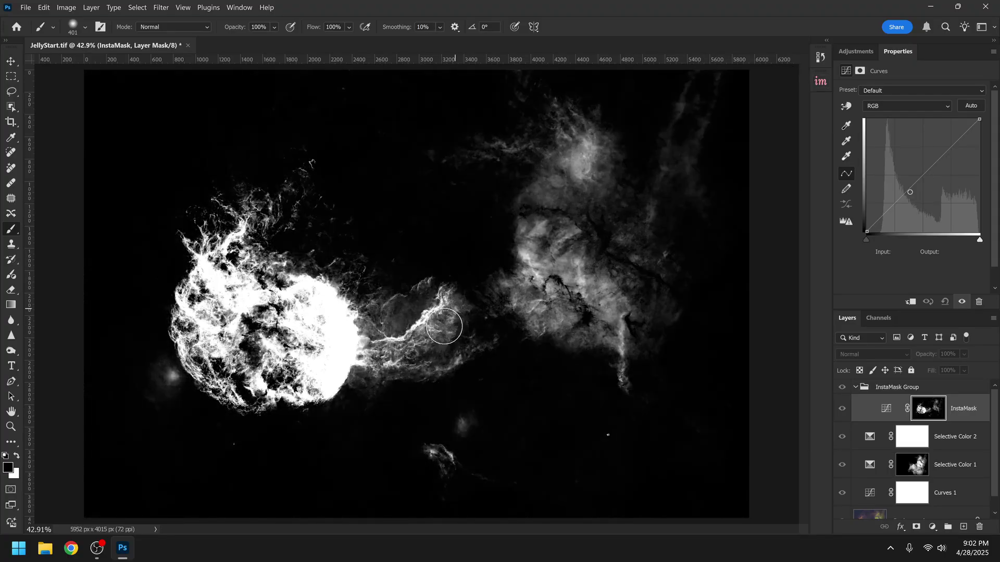
Paint black with an 1811 px brush on the InstaMask mask over everything except the round orange nebula.
mouse_move(444, 326)
mouse_down()
mouse_move(424, 252)
mouse_move(406, 383)
mouse_move(386, 424)
mouse_move(475, 218)
mouse_move(446, 395)
mouse_move(446, 116)
mouse_move(544, 186)
mouse_move(516, 60)
mouse_move(554, 290)
mouse_move(551, 475)
mouse_up()
click(85, 26)
mouse_move(593, 130)
mouse_down()
mouse_move(559, 270)
mouse_move(138, 475)
mouse_move(471, 513)
mouse_up()
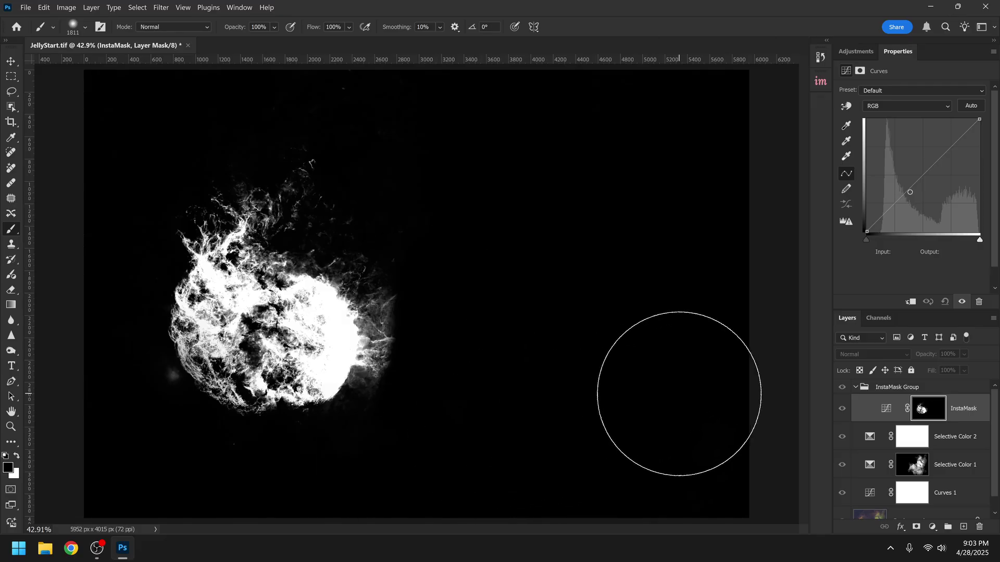
Apply the finished InstaMask mask to the Selective Color 2 layer mask and close InstaMask.
click(820, 83)
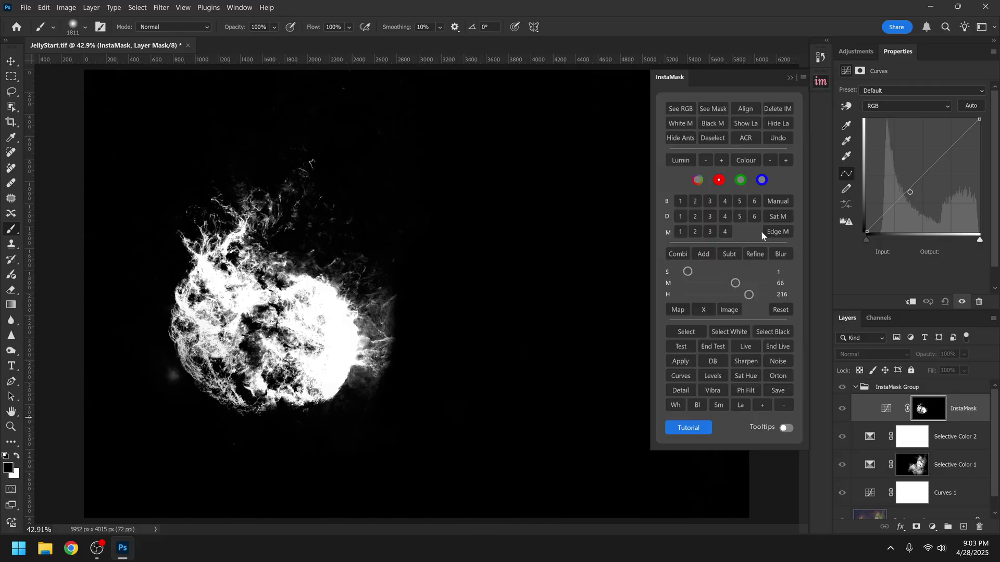
alt+click(921, 439)
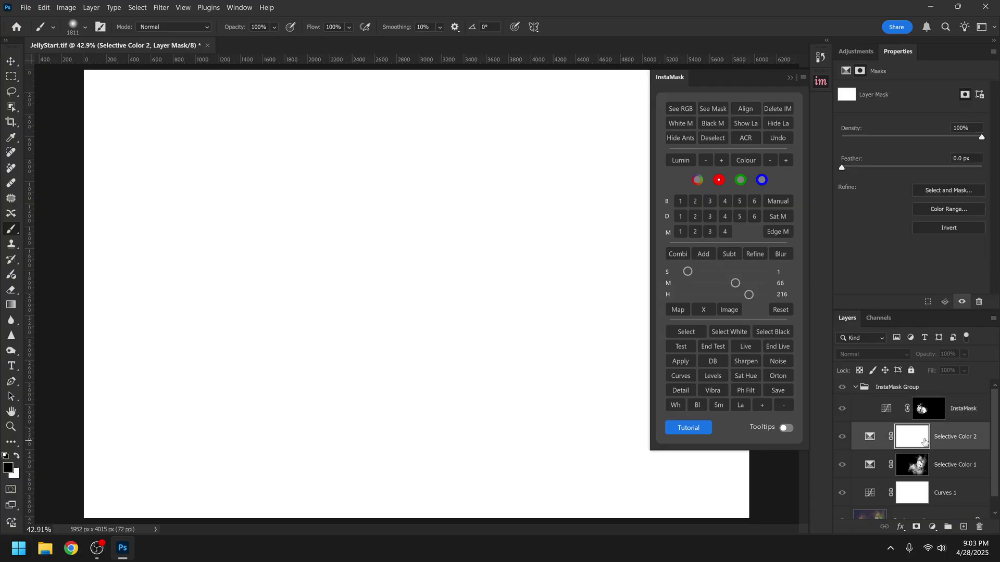
click(682, 362)
click(790, 77)
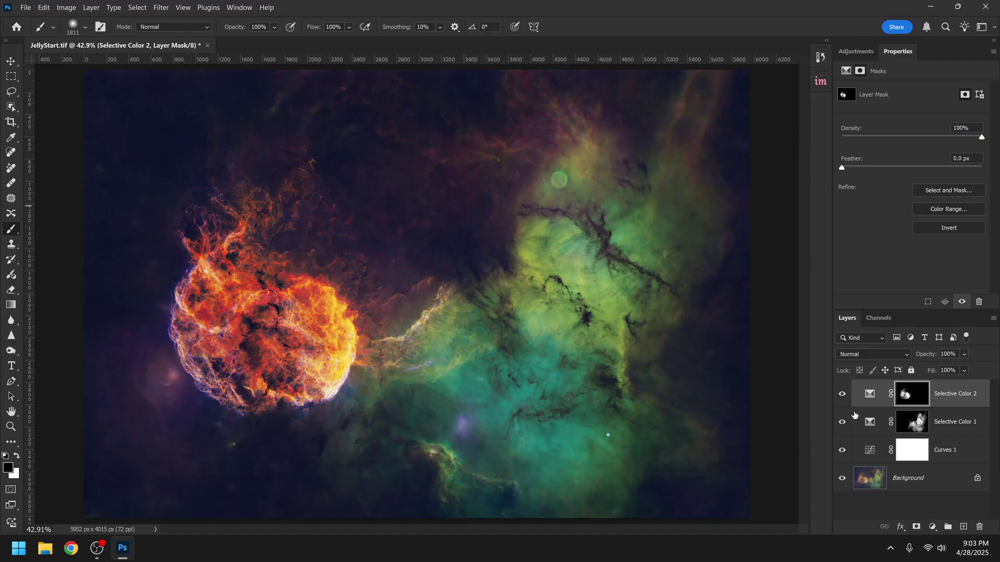
Compare the image with Selective Color 2 hidden and shown to judge its masked effect on the orange nebula.
click(842, 395)
click(842, 394)
click(842, 396)
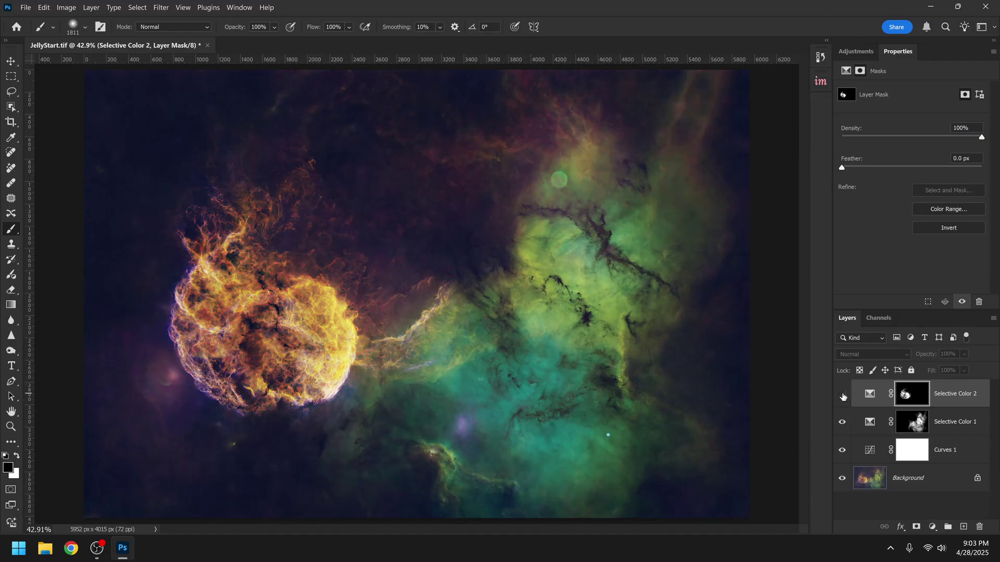
click(842, 395)
click(842, 396)
click(842, 396)
click(842, 396)
click(842, 395)
click(842, 395)
click(842, 395)
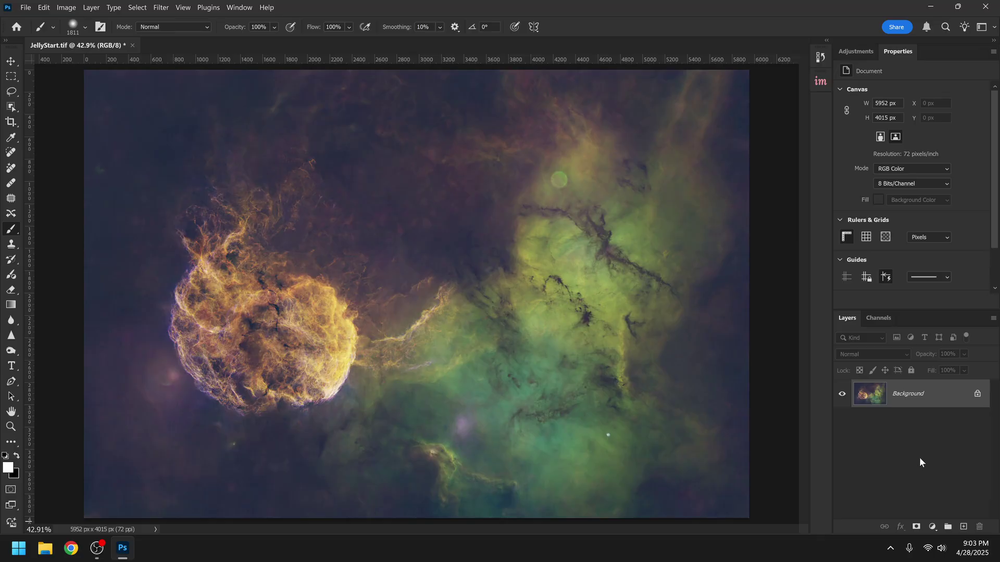
Add a Curves adjustment layer and set its black point from the dark sky near the image's upper-left corner.
click(854, 52)
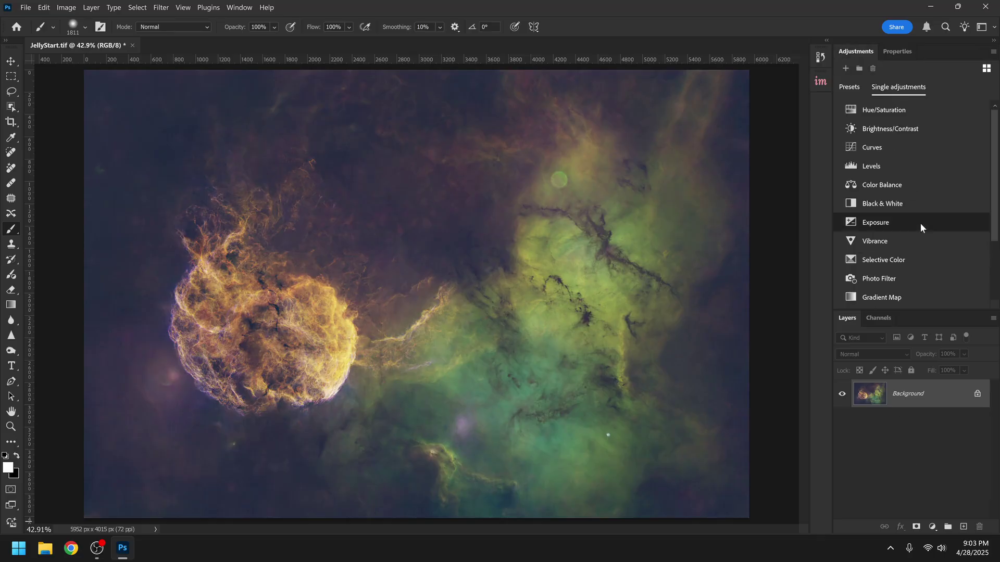
click(893, 148)
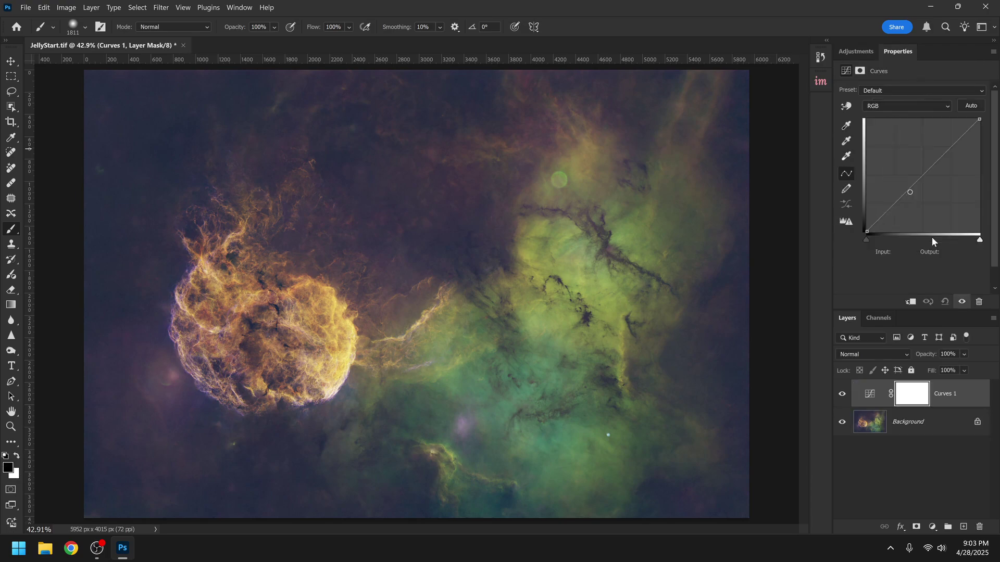
click(845, 126)
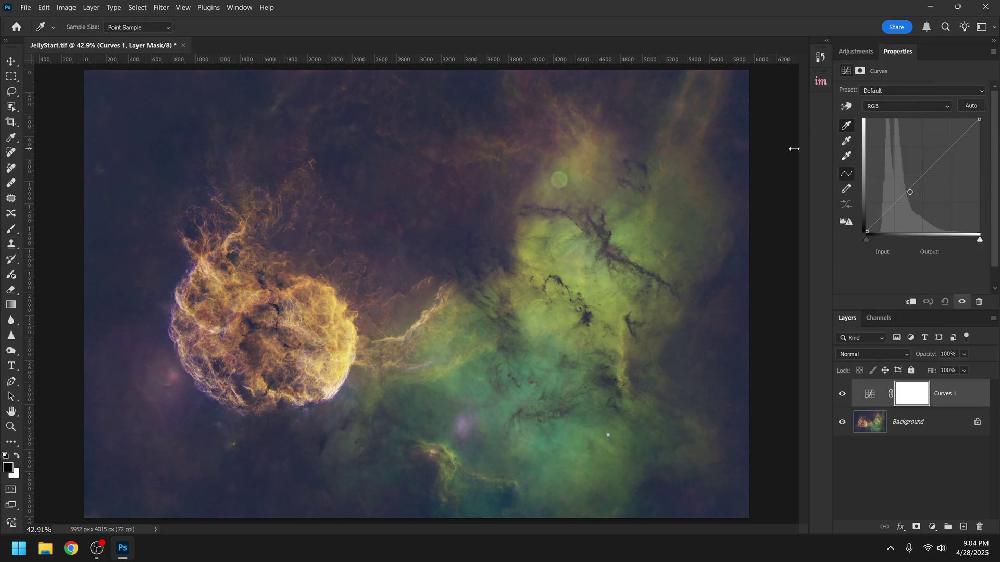
click(160, 143)
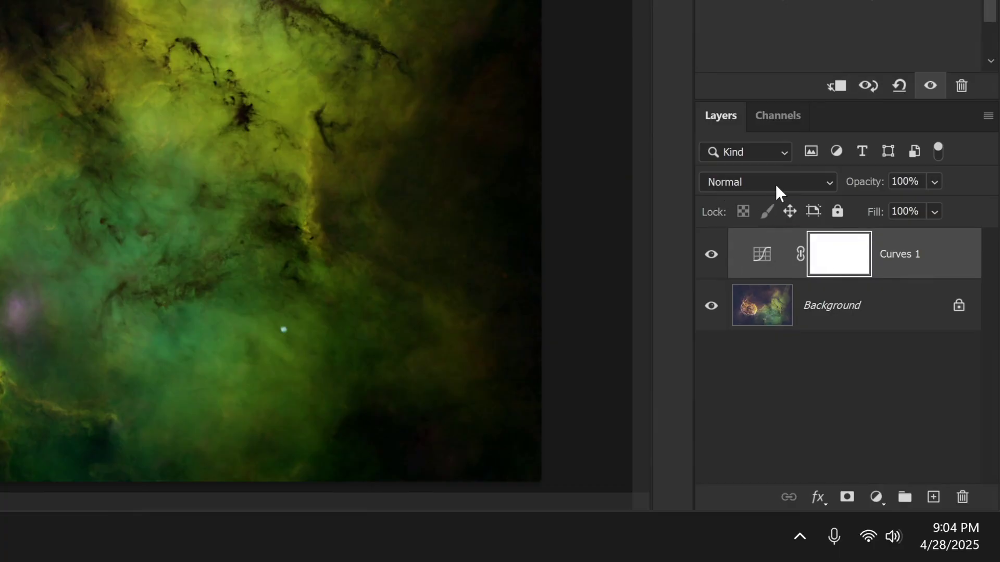
Change the blend mode of the Curves 1 layer to Color.
click(776, 185)
scroll(777, 189, down, 5)
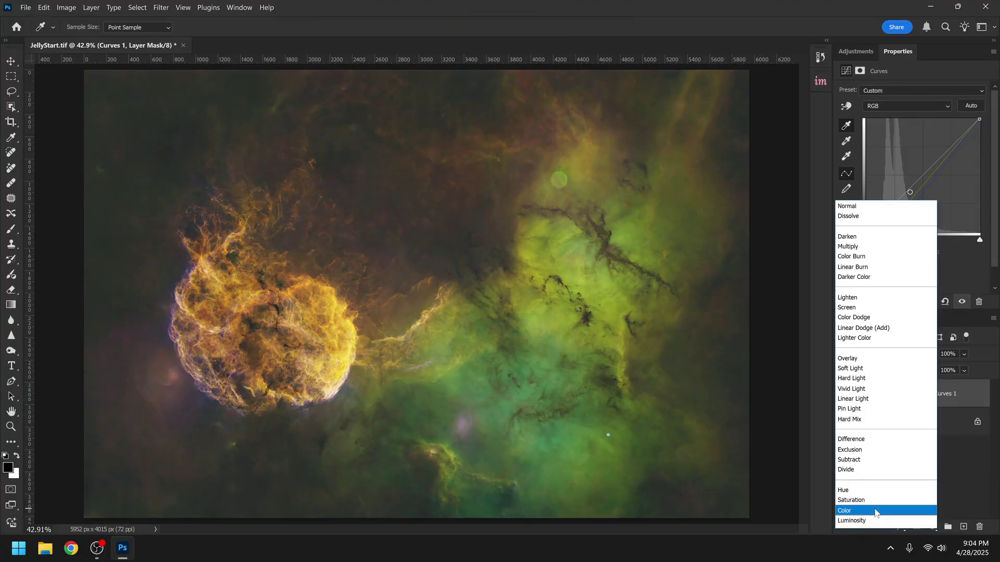
click(875, 513)
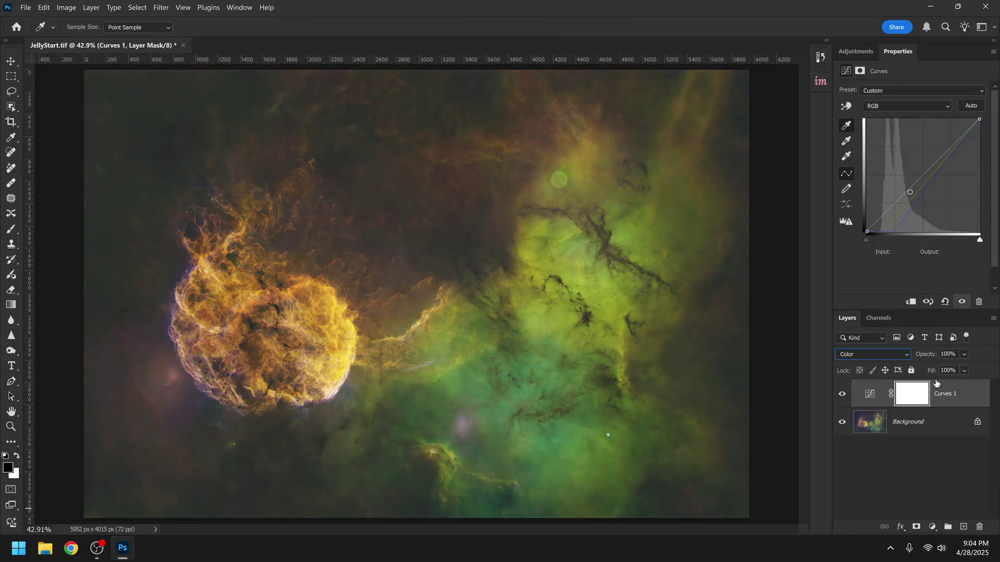
Compare the image with the Curves 1 layer hidden and shown to check the color shift.
click(842, 394)
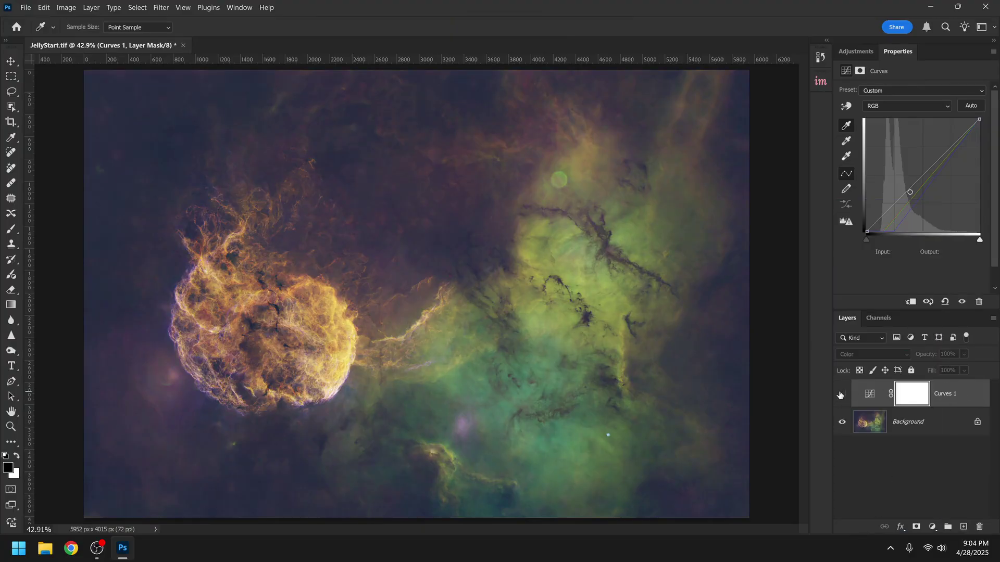
click(842, 394)
click(841, 394)
click(841, 394)
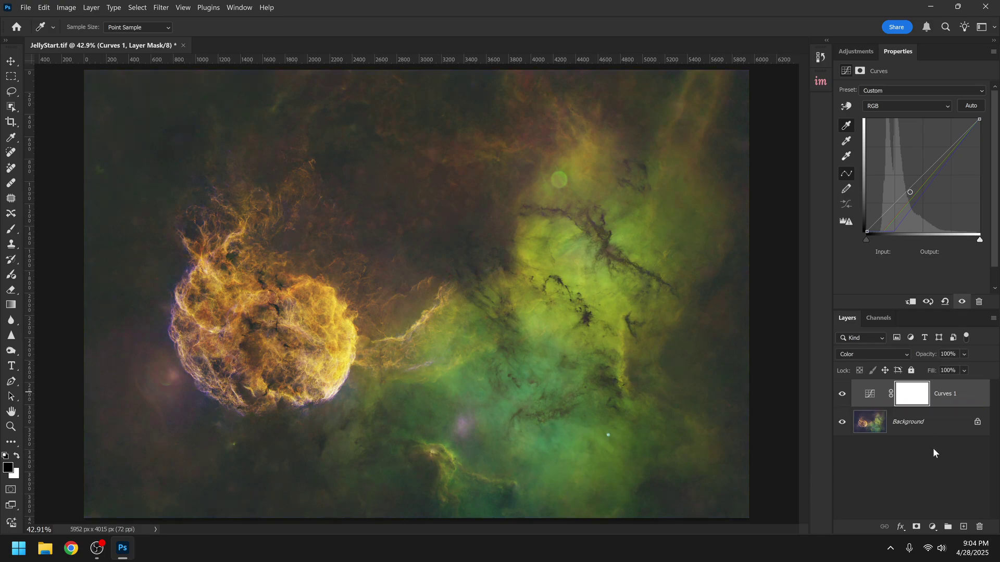
click(841, 394)
click(841, 394)
Reduce the Curves 1 layer opacity to 62% and switch back to the Brush tool.
click(963, 354)
mouse_move(988, 370)
mouse_down()
mouse_move(944, 369)
mouse_move(970, 370)
mouse_up()
key(b)
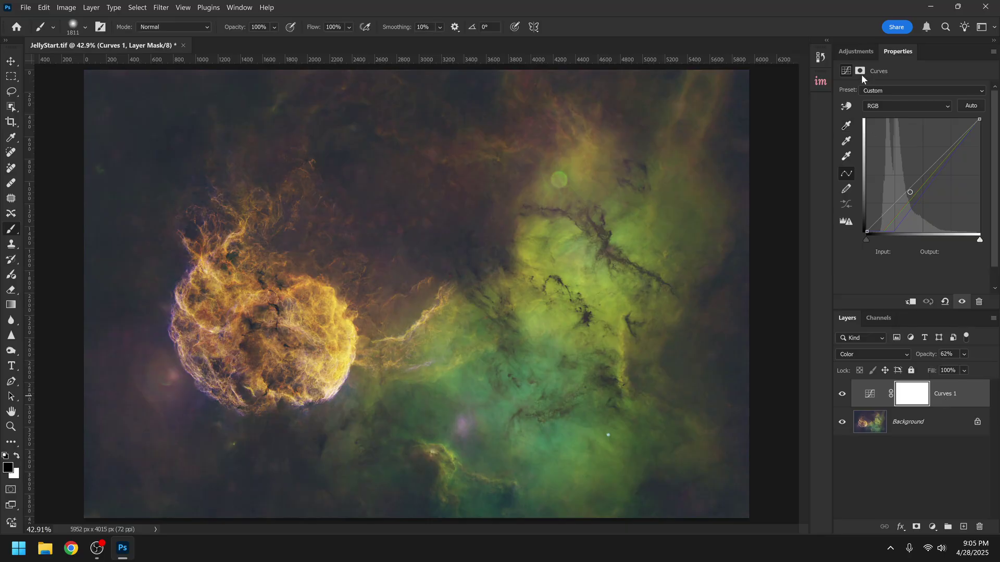
Add a Selective Color layer, set the Reds' cyan to -70% with more magenta, and adjust cyan in the Yellows.
click(855, 51)
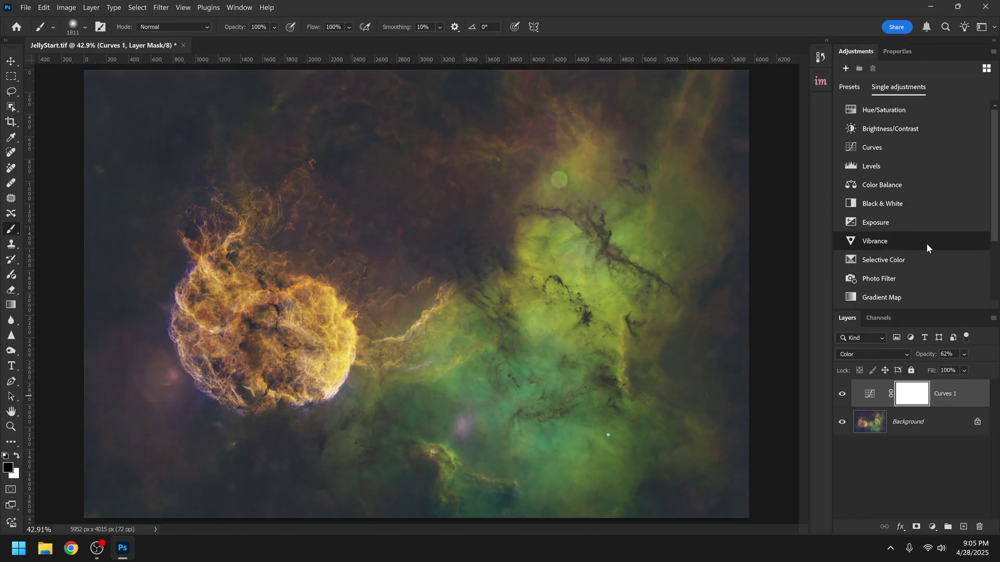
click(913, 259)
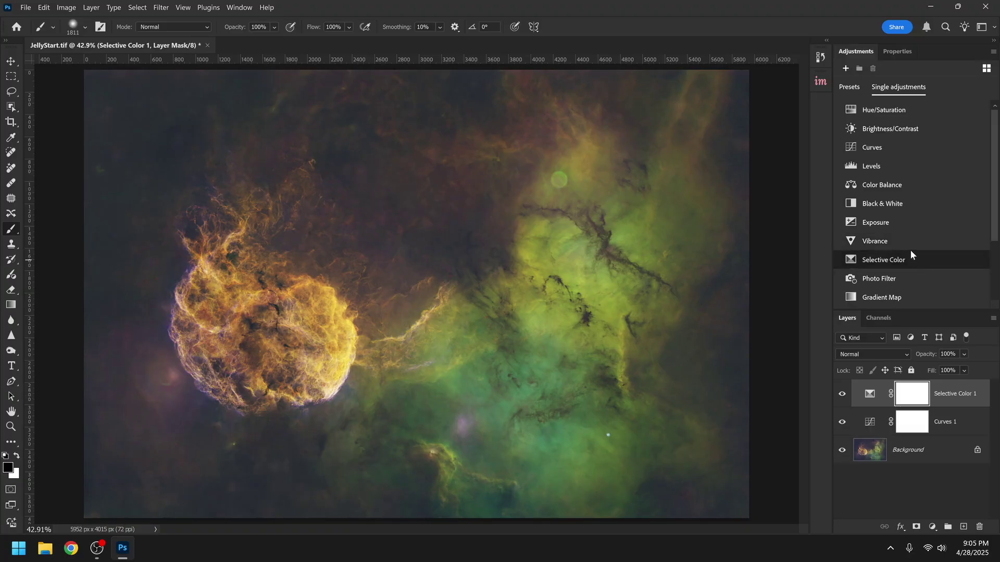
drag(911, 128, 863, 128)
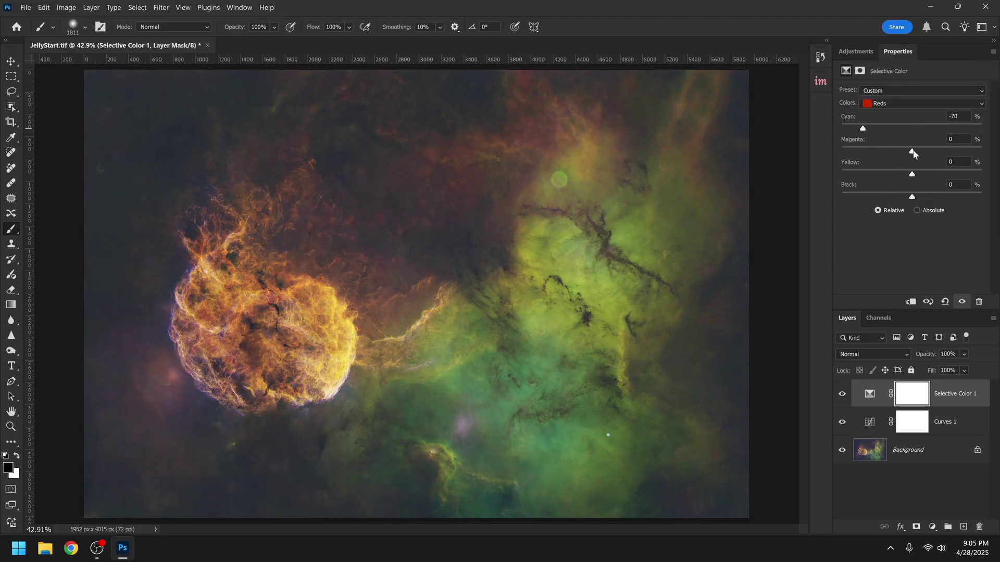
drag(911, 151, 924, 174)
click(922, 103)
click(880, 118)
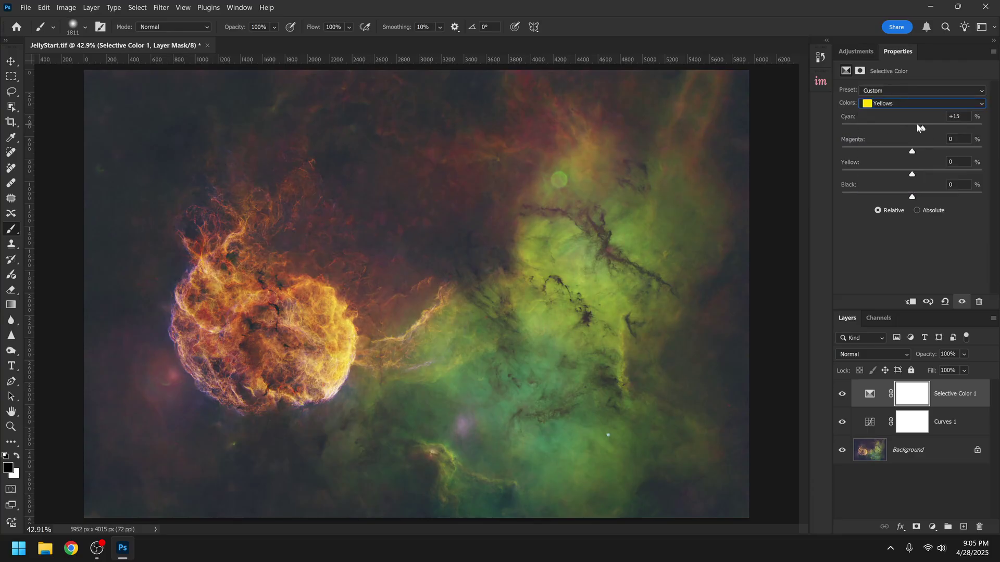
Set the Greens of Selective Color 1 to cyan +60%, magenta -23% and yellow -75%.
click(921, 104)
click(879, 132)
drag(874, 151, 895, 151)
drag(912, 174, 859, 174)
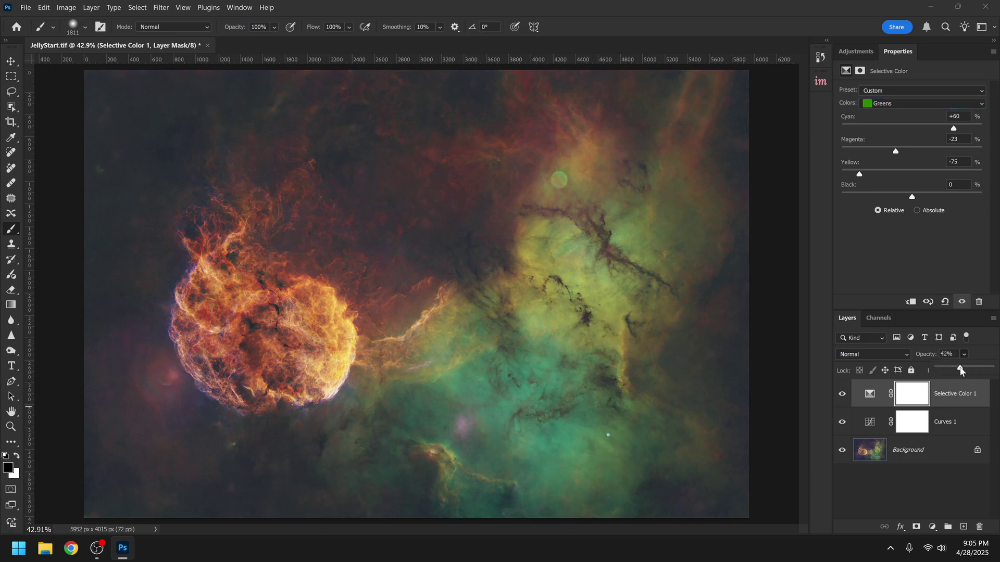
Set the Selective Color 1 layer to 54% opacity with the Overlay blend mode.
mouse_move(972, 369)
mouse_down()
mouse_move(958, 368)
mouse_move(966, 368)
mouse_up()
click(891, 353)
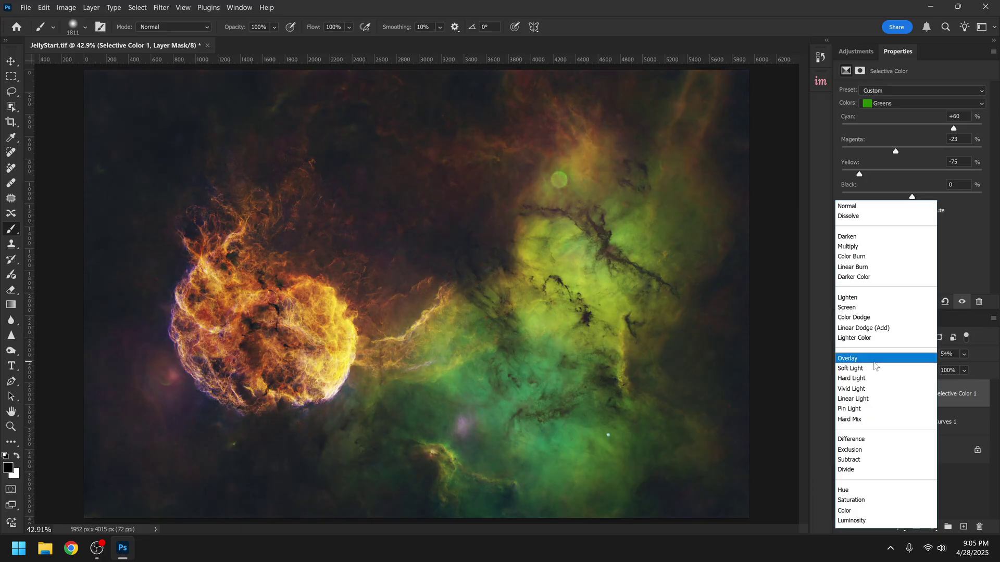
click(873, 361)
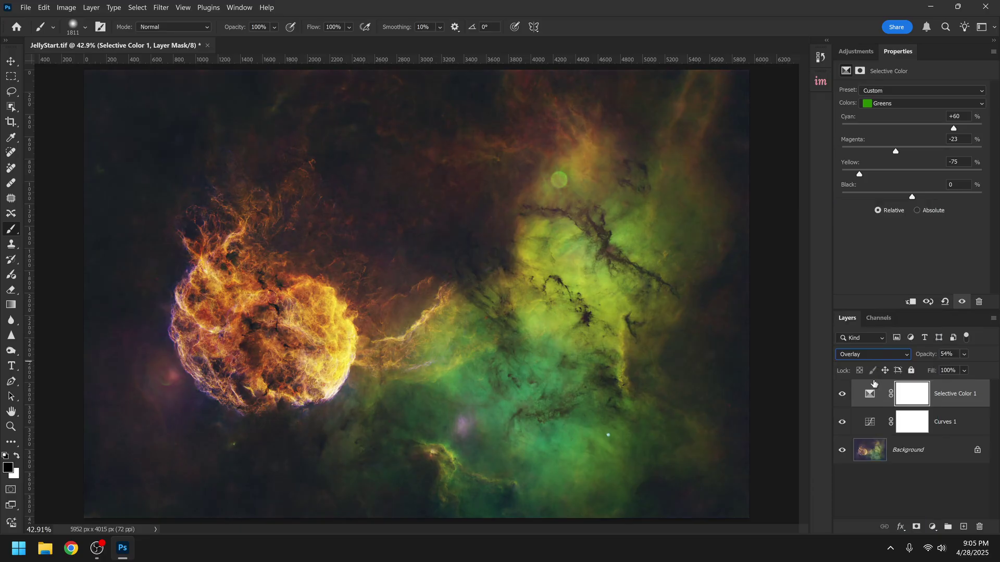
Compare the image with the Overlay-blended Selective Color 1 layer hidden and shown.
click(842, 395)
click(842, 394)
click(843, 396)
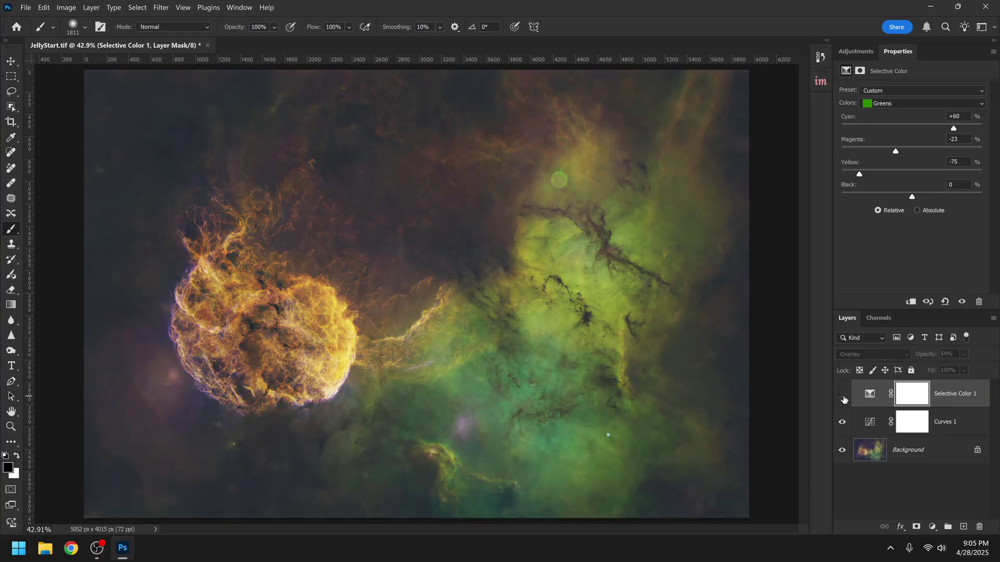
click(843, 395)
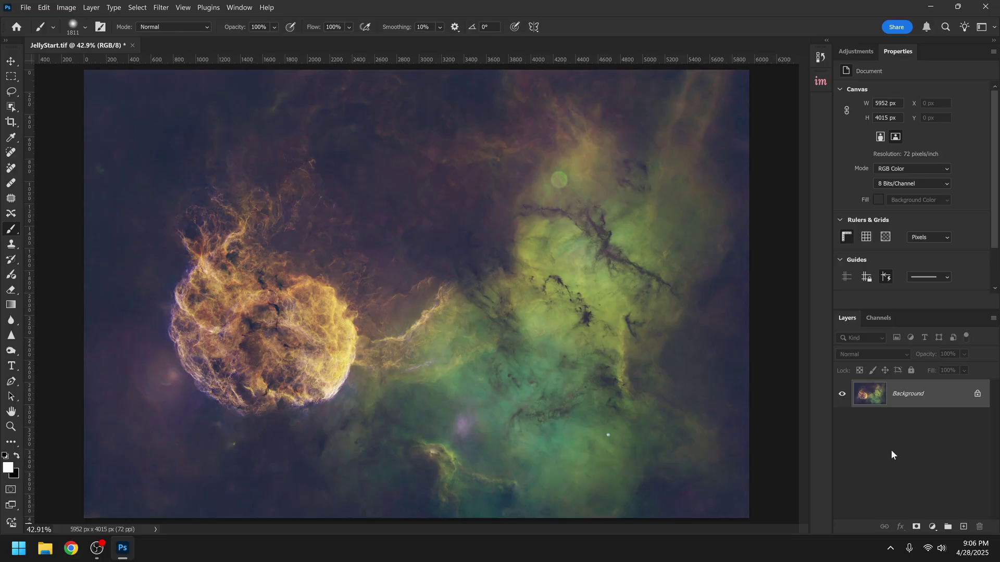
Add a Curves adjustment layer and darken the background sky by adjusting the curve directly on the image.
click(856, 51)
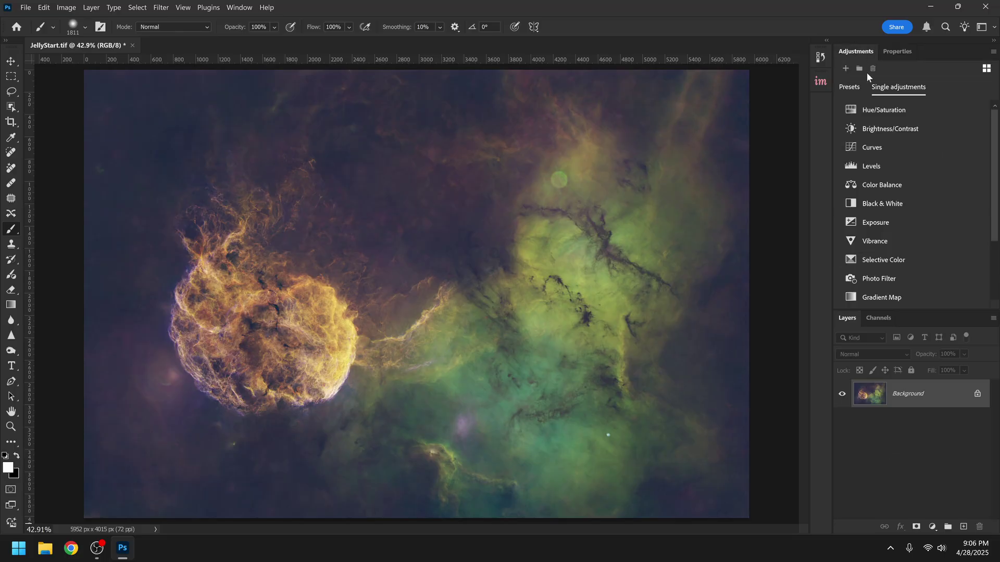
click(903, 145)
click(846, 106)
drag(113, 219, 112, 234)
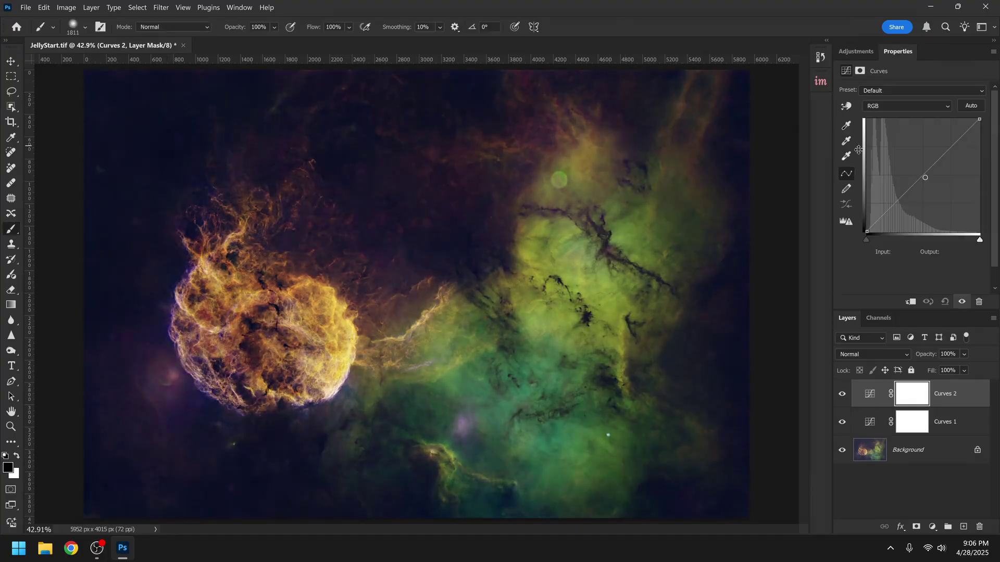
Set the Curves 2 layer to the Color blend mode at 59% opacity.
click(872, 354)
click(879, 508)
click(963, 354)
drag(992, 367, 968, 369)
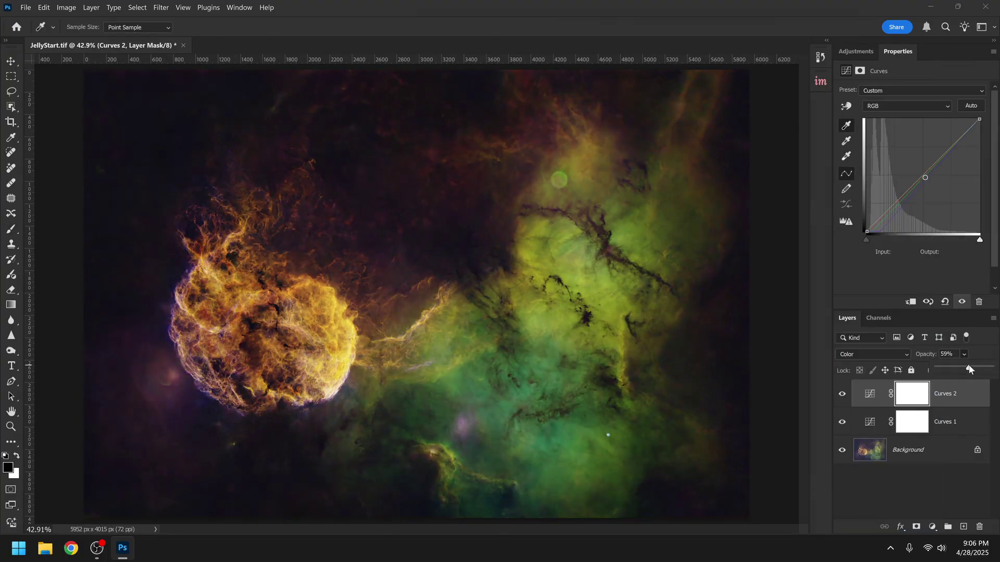
Lower the opacity of the Curves 1 contrast layer and reselect Curves 2.
click(944, 422)
key(b)
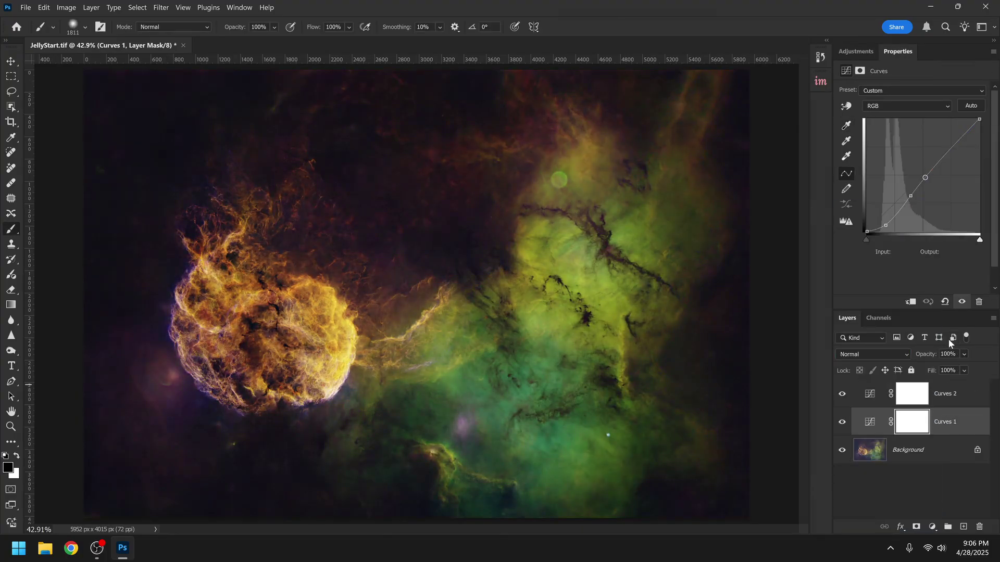
drag(979, 368, 971, 368)
click(958, 394)
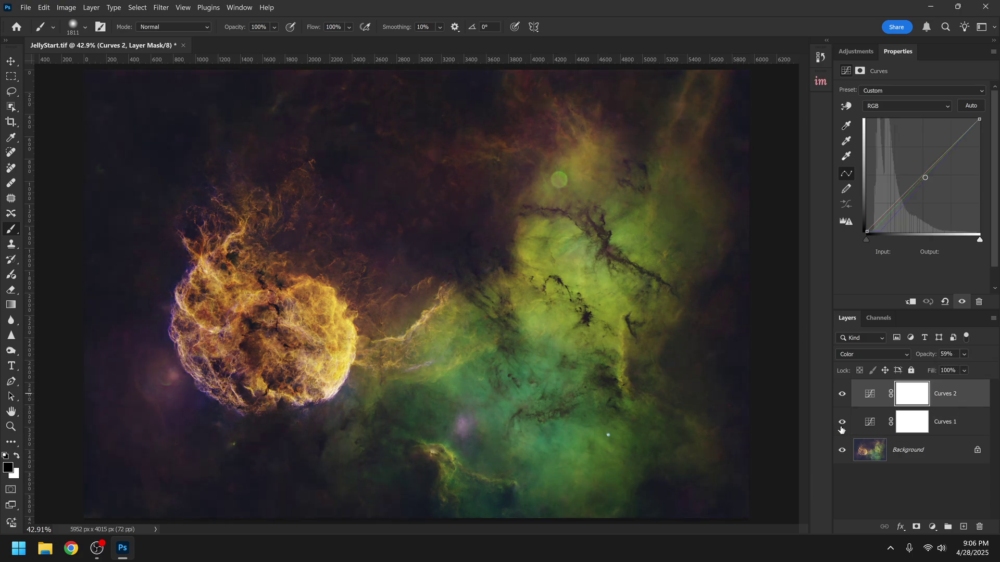
click(161, 6)
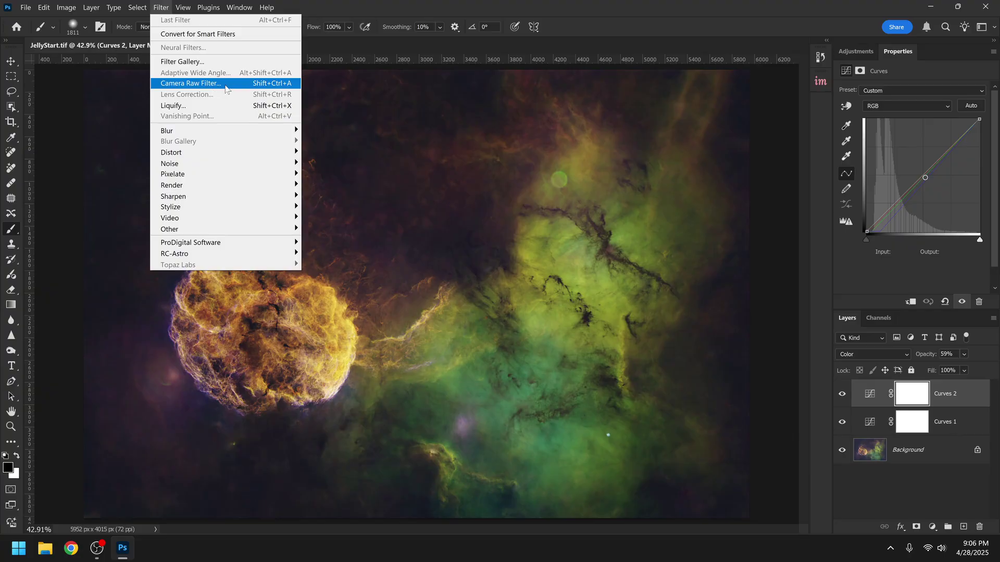
click(225, 85)
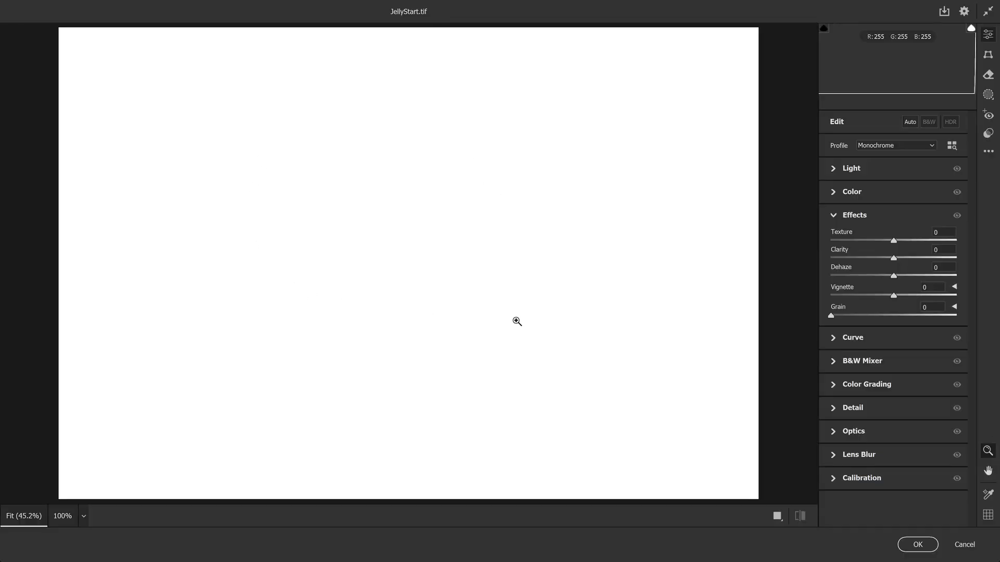
click(964, 544)
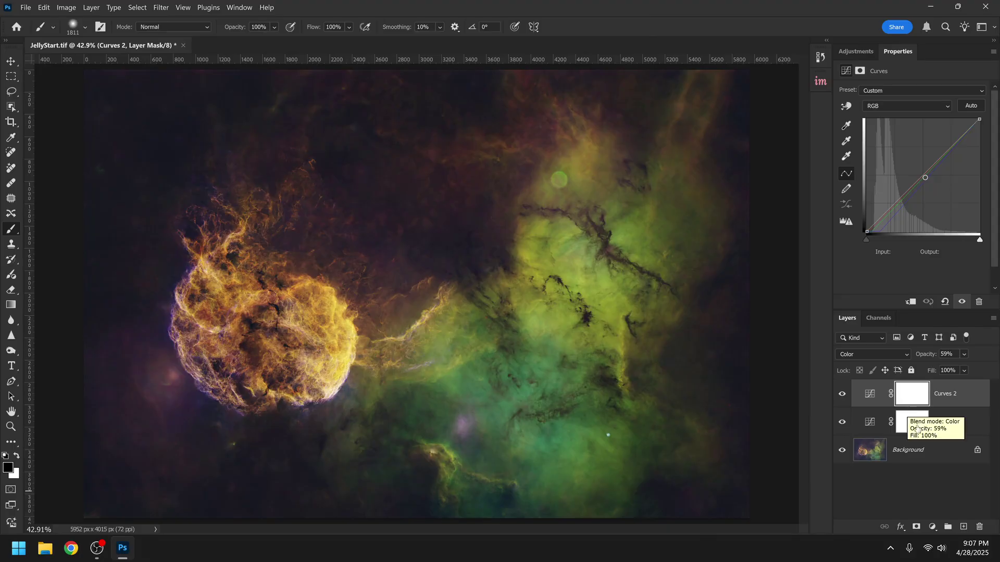
click(159, 8)
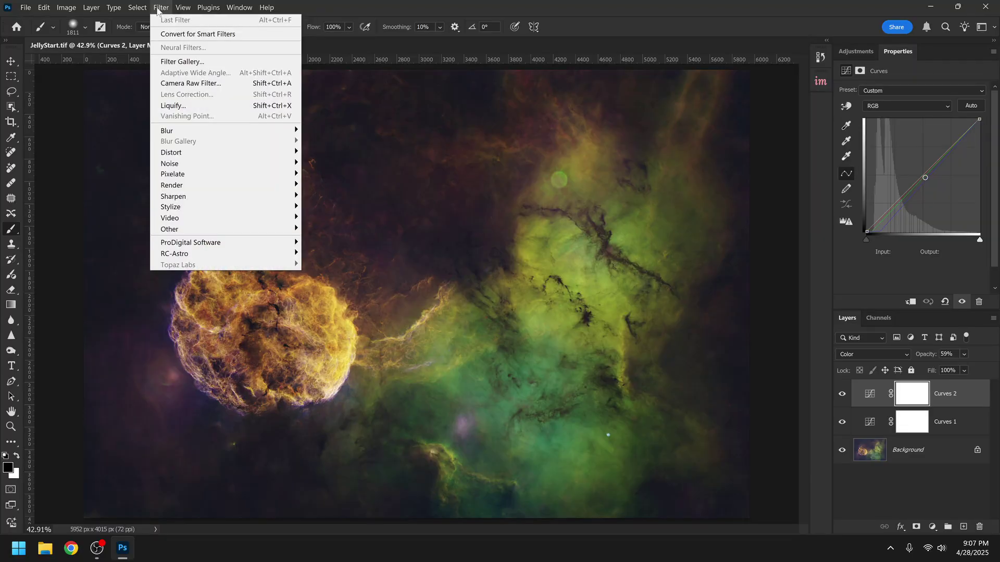
click(157, 8)
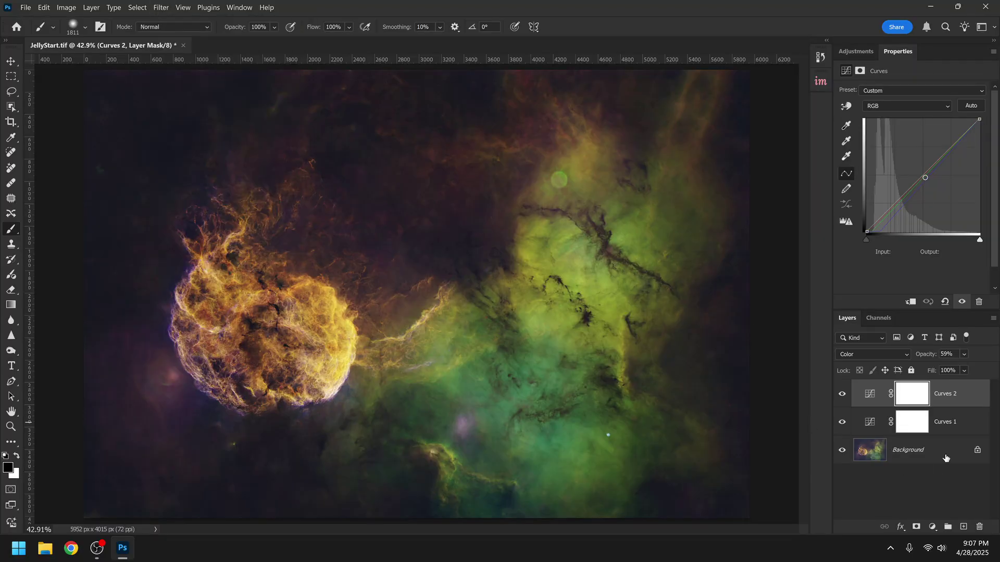
Target the Curves 2 adjustment instead of its mask, and view the document with the Background layer hidden and shown again.
key(ctrl+2)
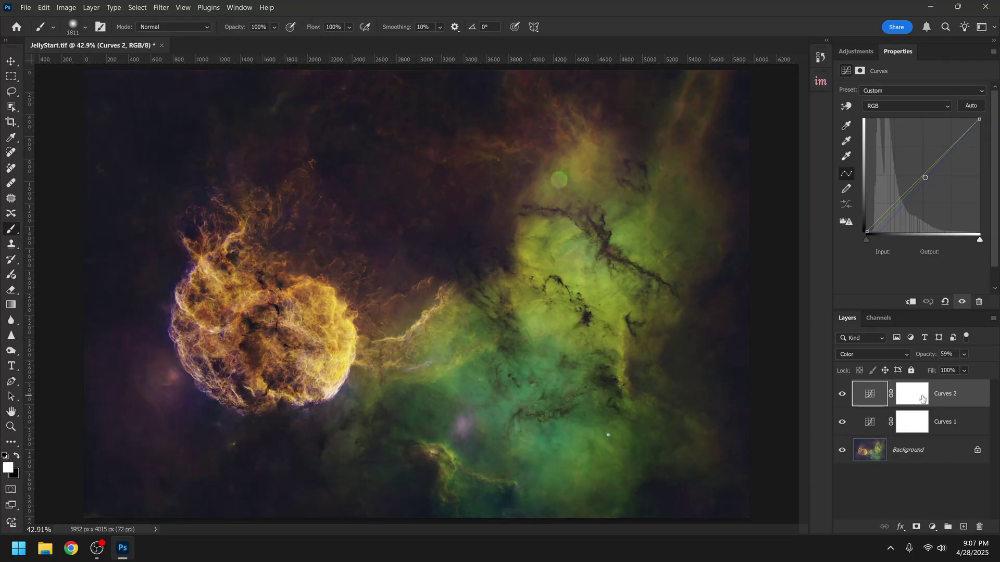
click(842, 450)
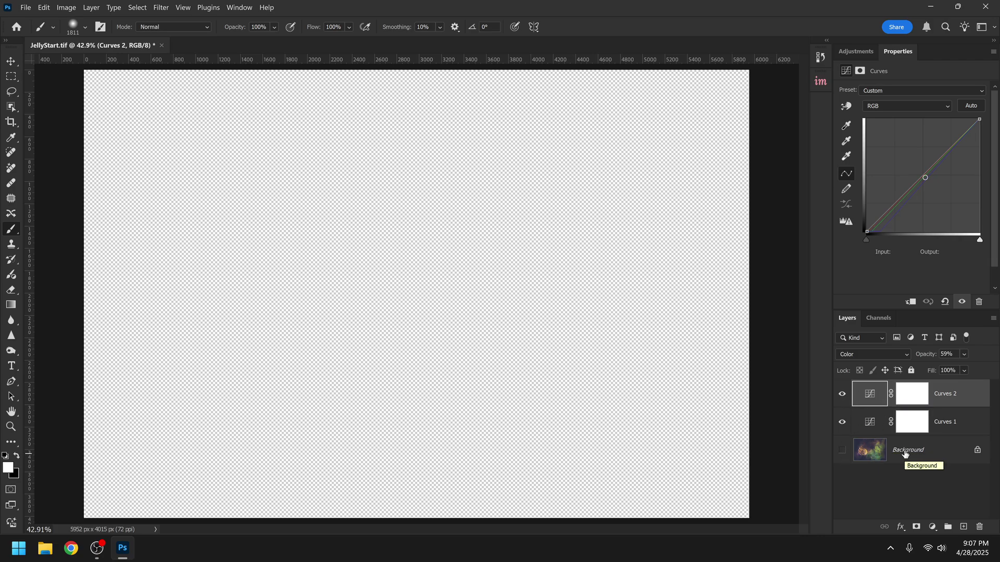
click(842, 450)
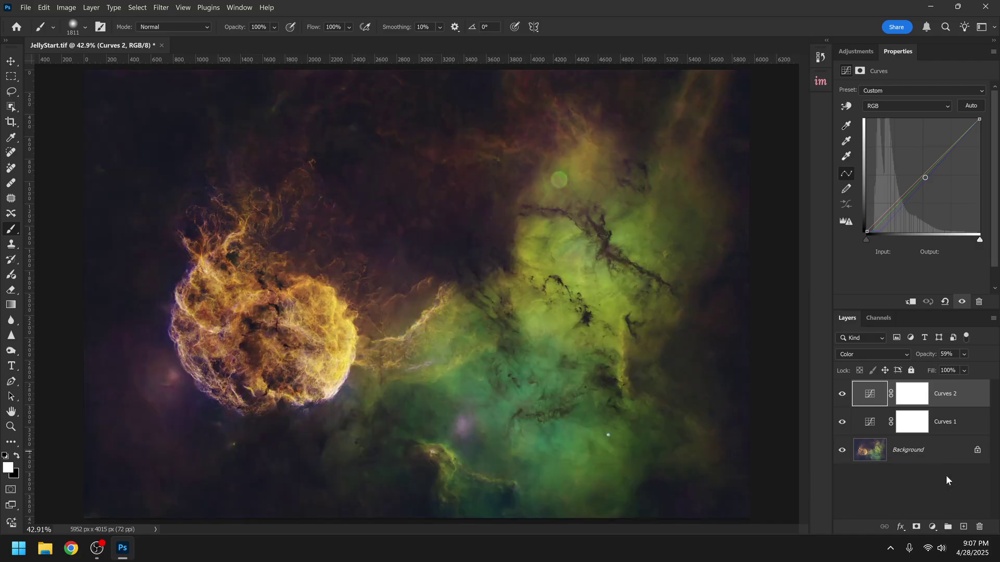
Open the Background layer in the Camera Raw Filter and close it without making adjustments.
click(924, 458)
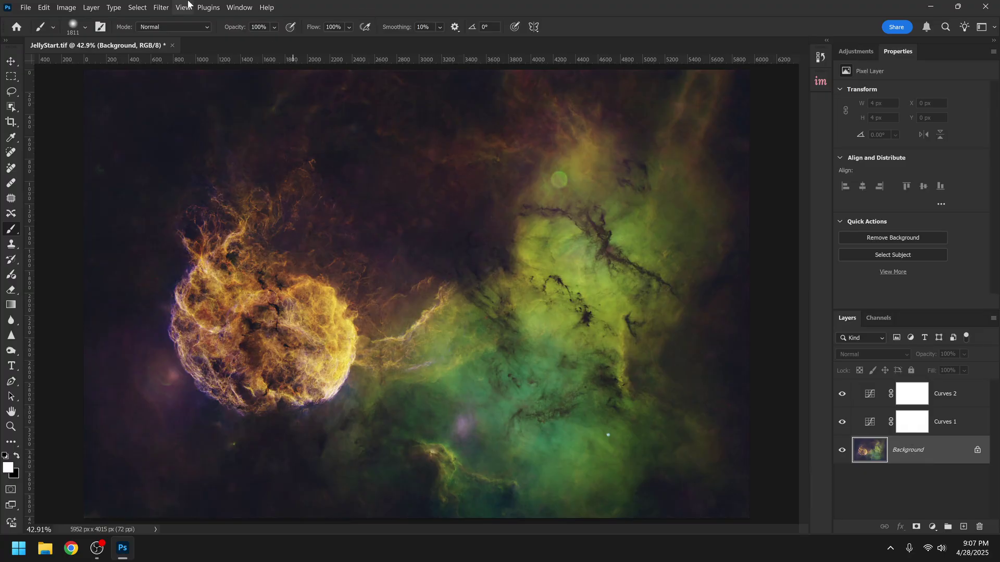
click(161, 7)
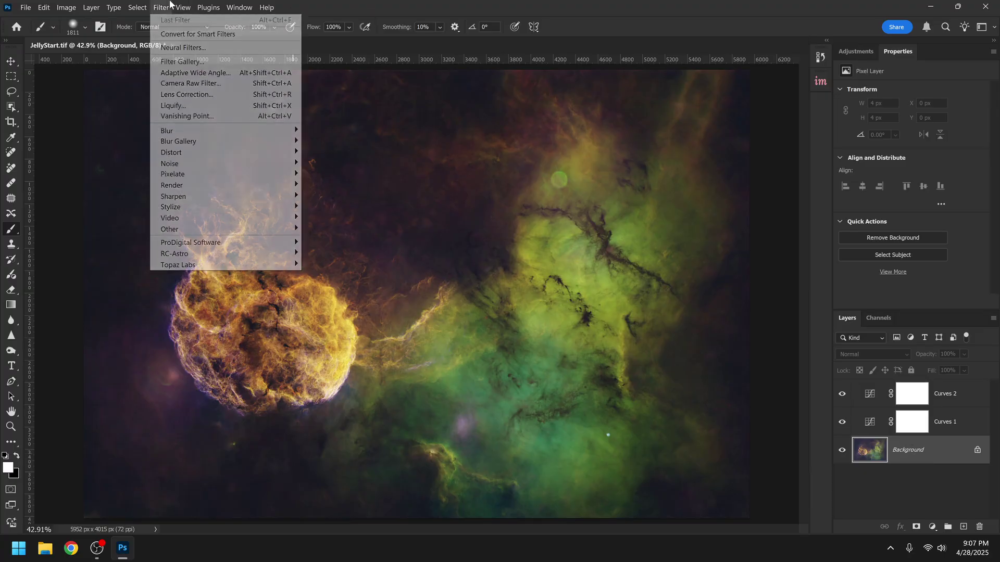
click(210, 85)
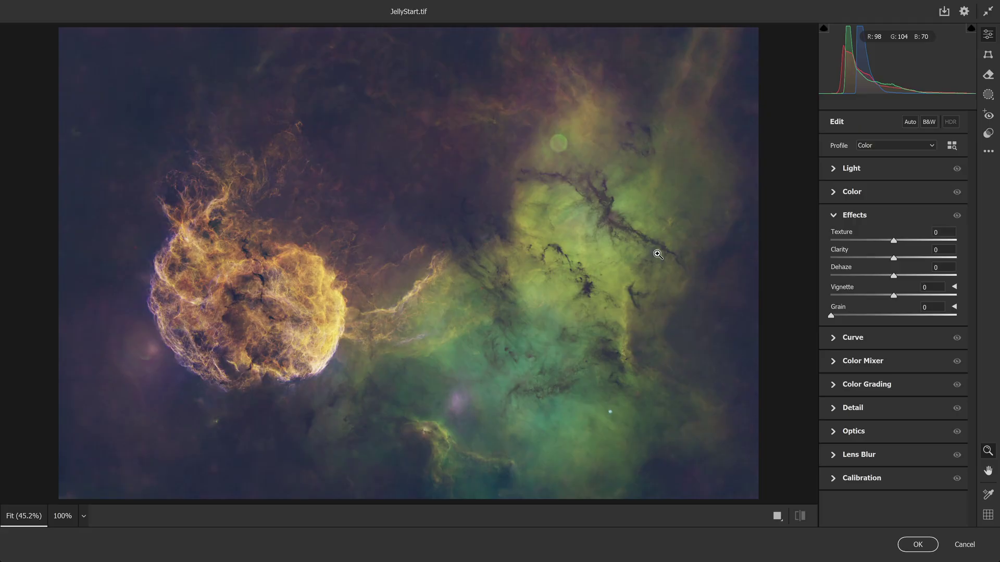
click(918, 544)
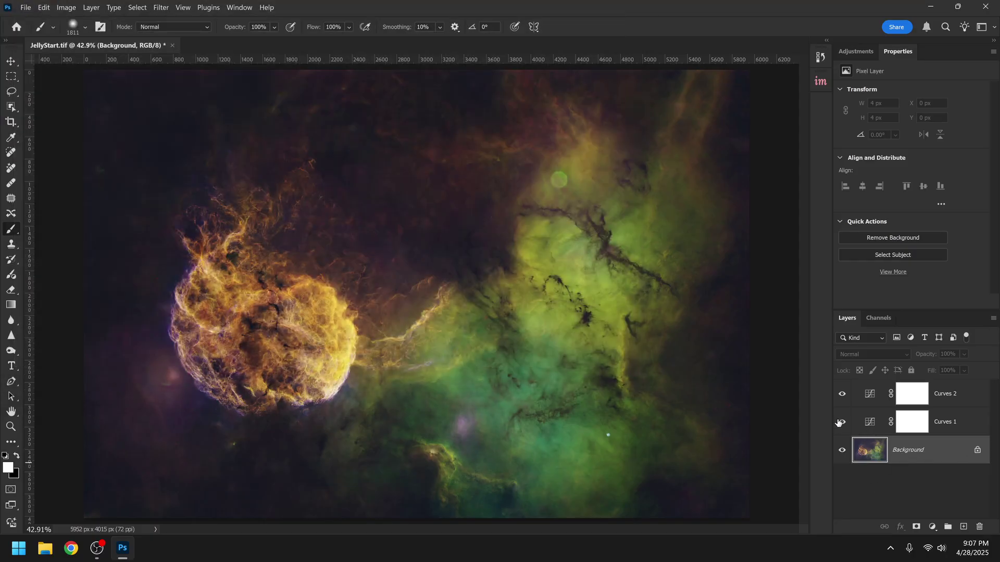
Compare the image with the Curves 1 and Curves 2 layers hidden and shown, and clear the layer selection.
drag(839, 422, 841, 394)
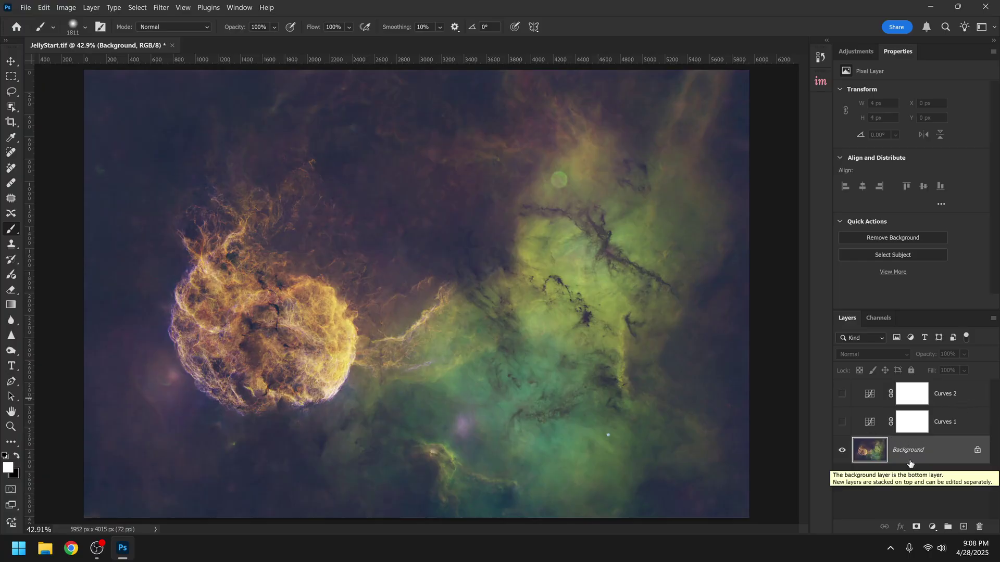
drag(842, 422, 842, 395)
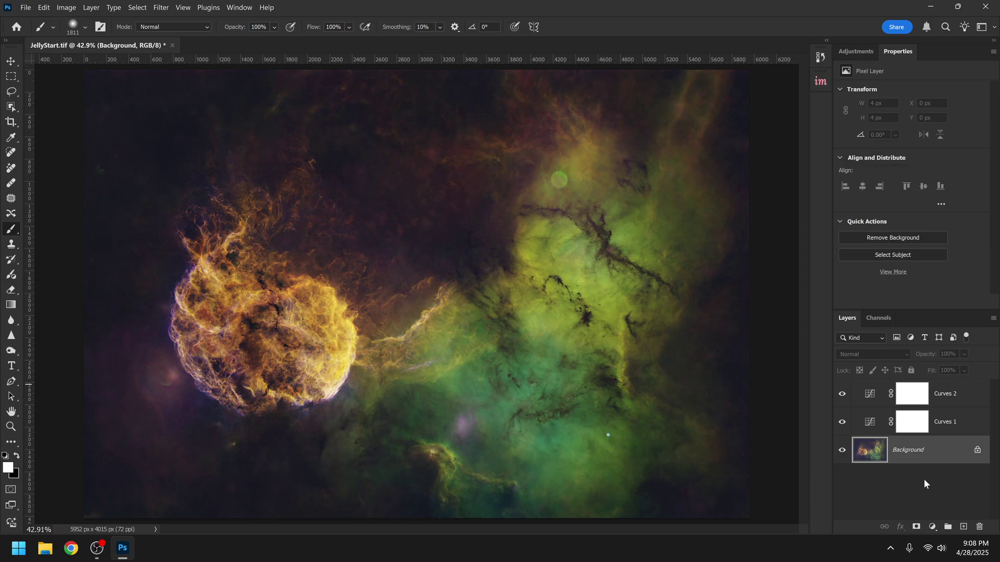
click(923, 477)
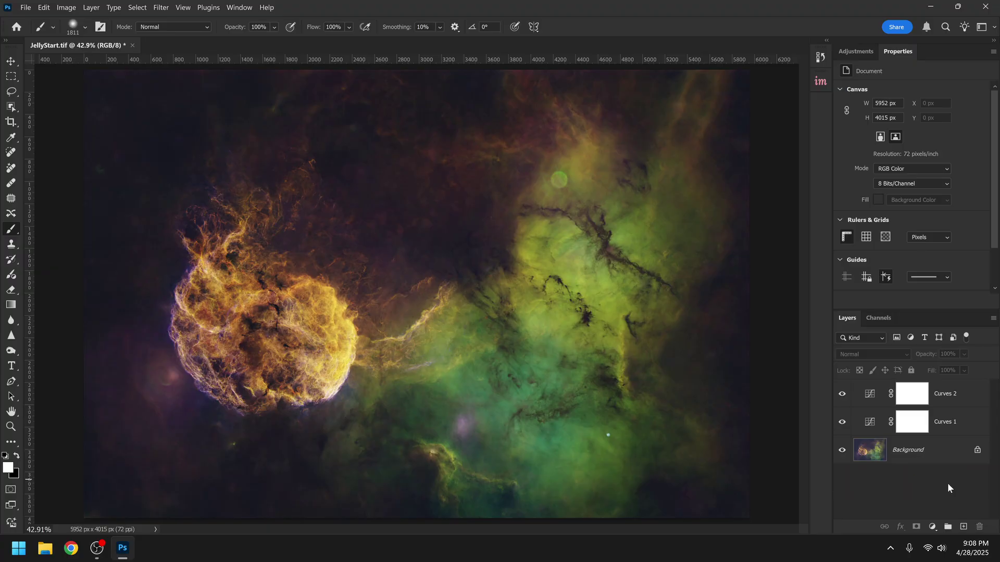
Stamp all visible layers into a new pixel layer above Curves 2.
click(958, 404)
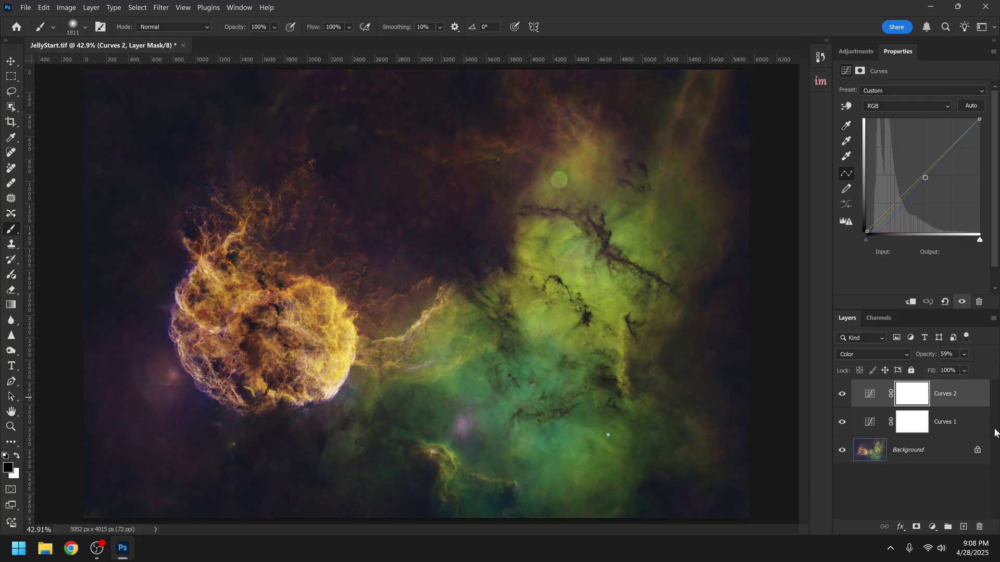
key(ctrl+shift+alt+e)
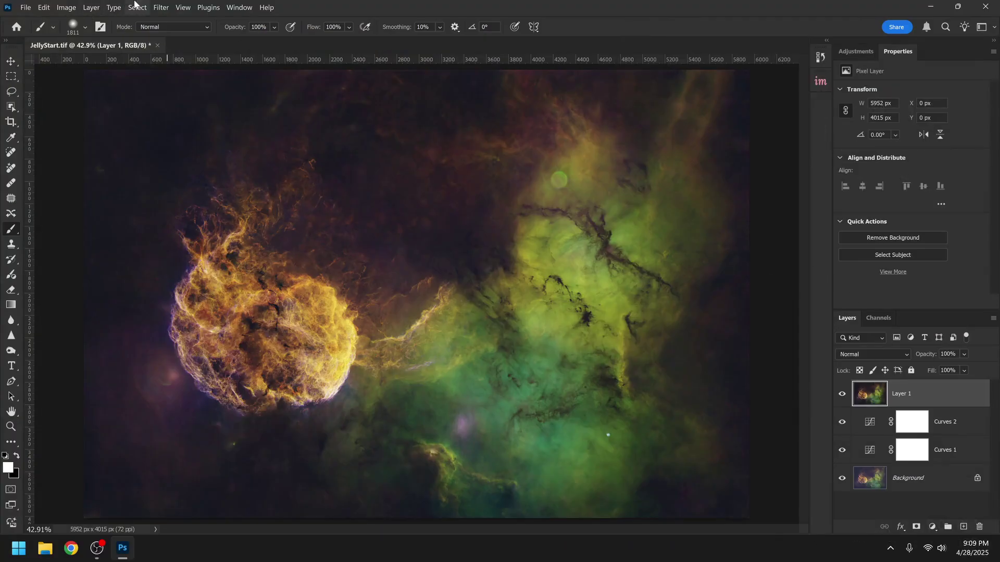
In the Camera Raw Filter, set Exposure +0.49, Contrast +28, Highlights -43, Shadows -19, Whites +28 and Blacks -26 for the stamped layer.
click(161, 7)
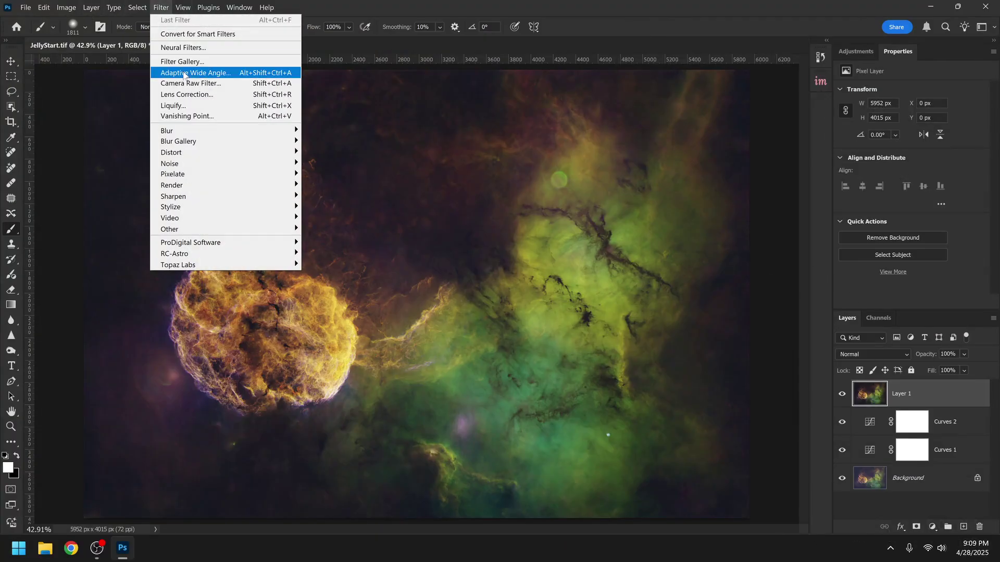
click(261, 87)
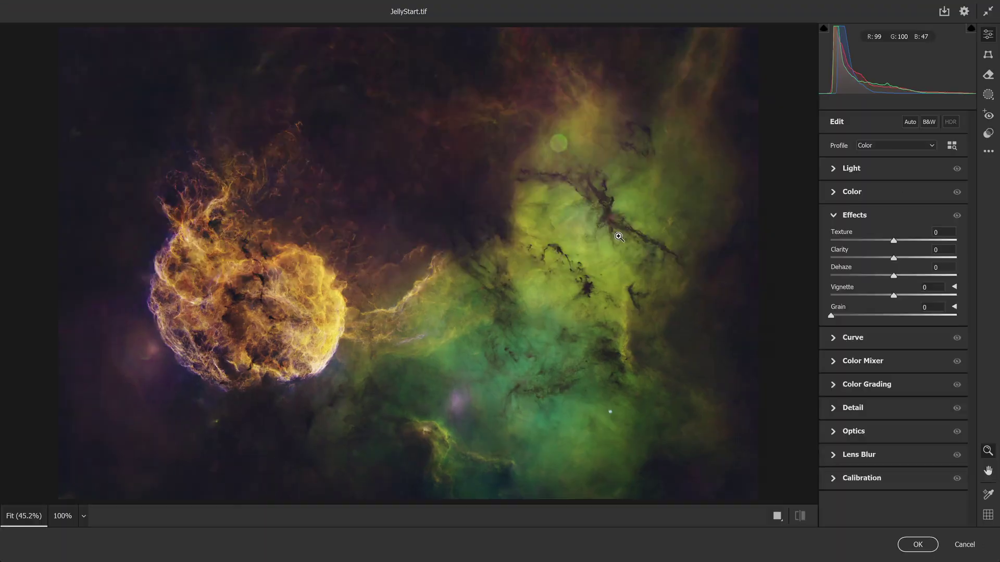
click(849, 168)
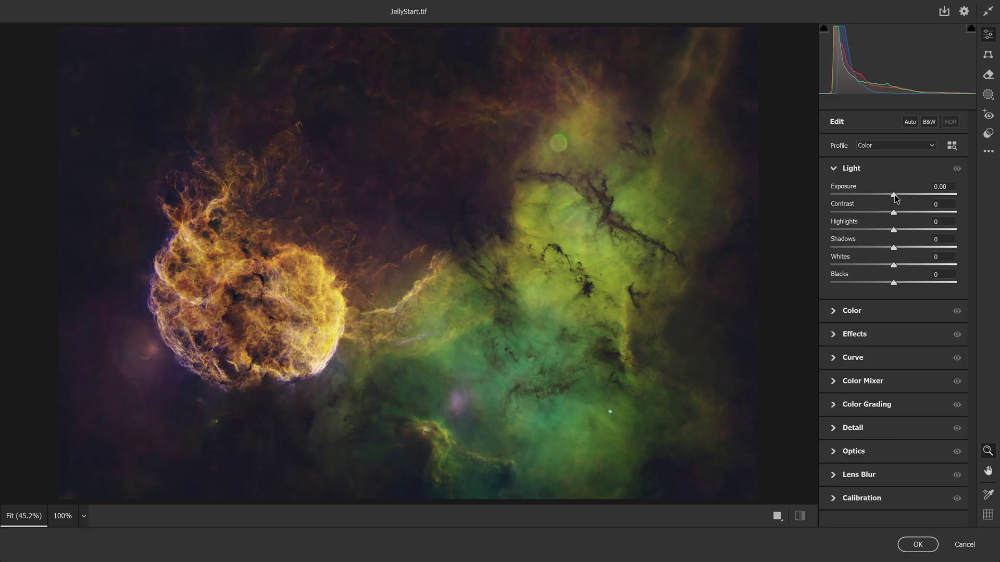
drag(894, 194, 901, 195)
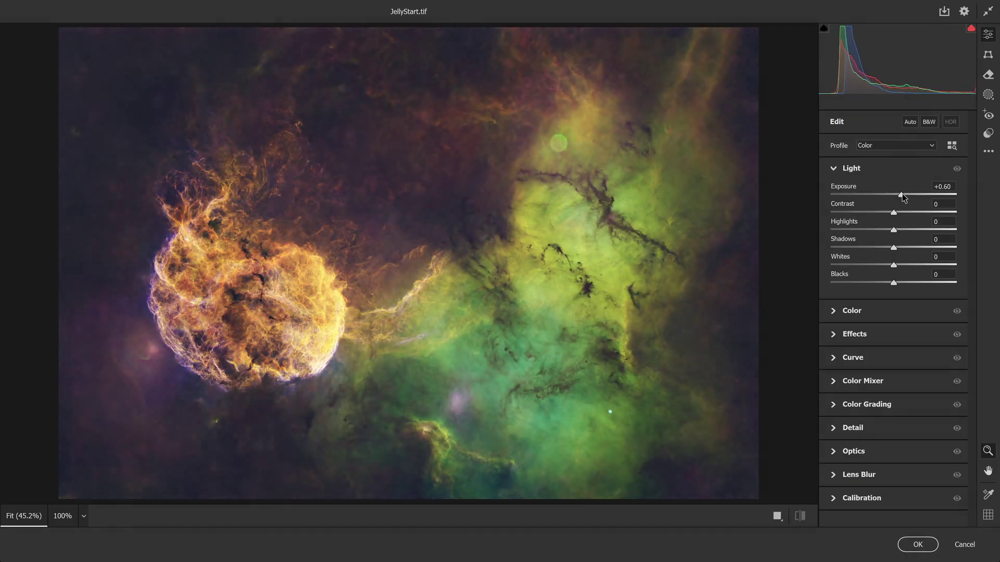
drag(893, 283, 878, 281)
drag(901, 194, 882, 240)
key(ctrl+z)
click(902, 194)
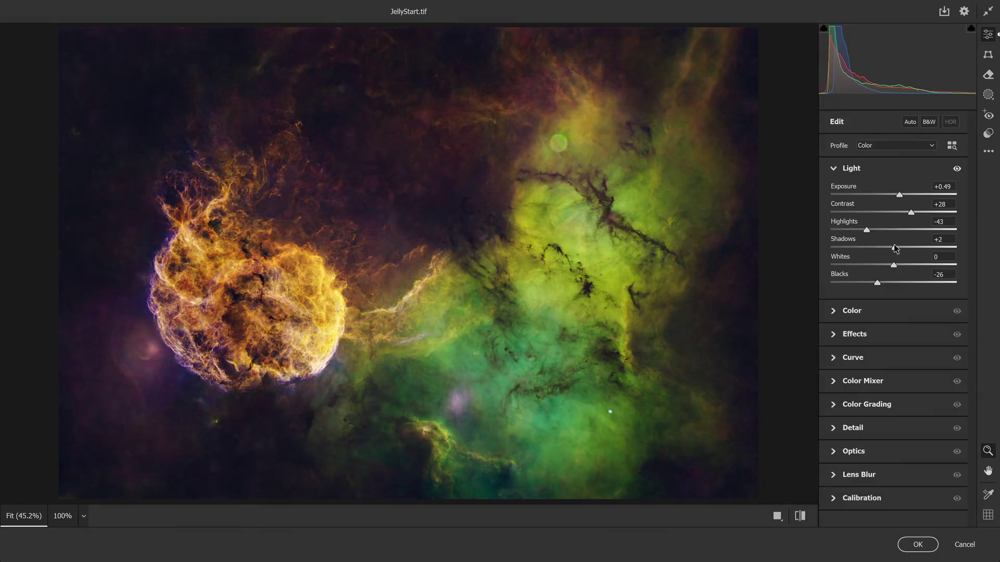
double_click(868, 264)
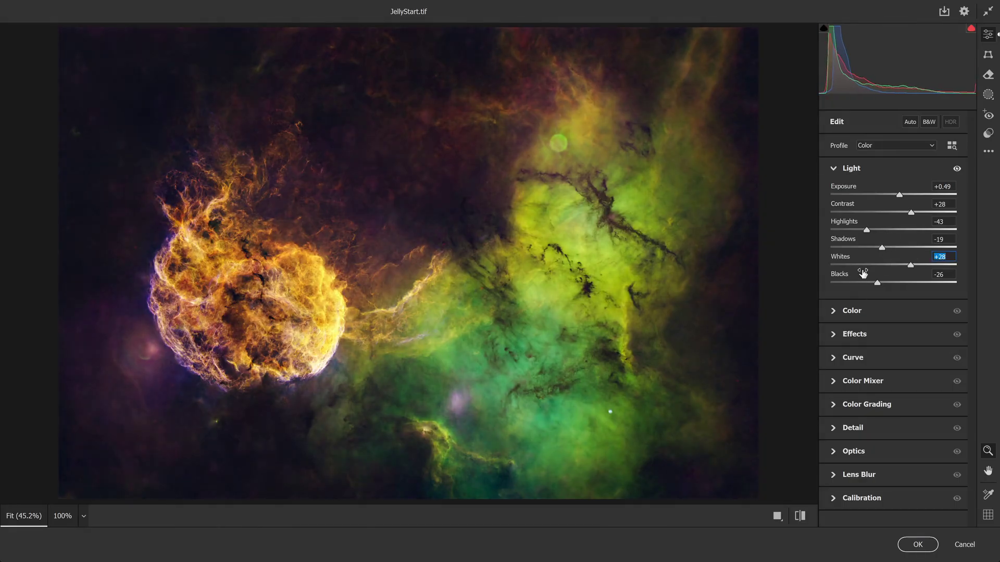
click(856, 170)
Set the Camera Raw color to Temperature -20, Tint +21 and Saturation +13, and apply the filter.
click(855, 195)
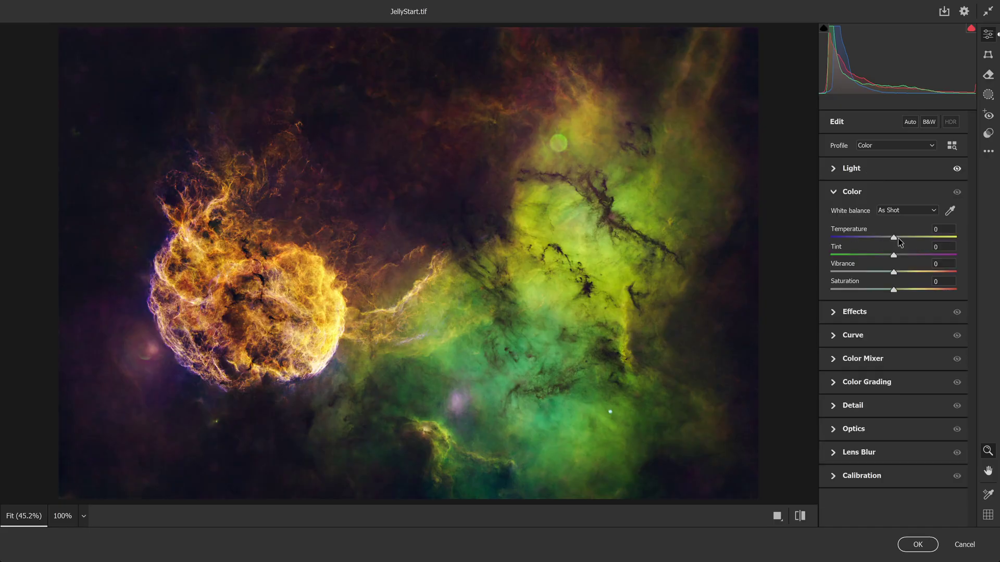
drag(893, 238, 904, 286)
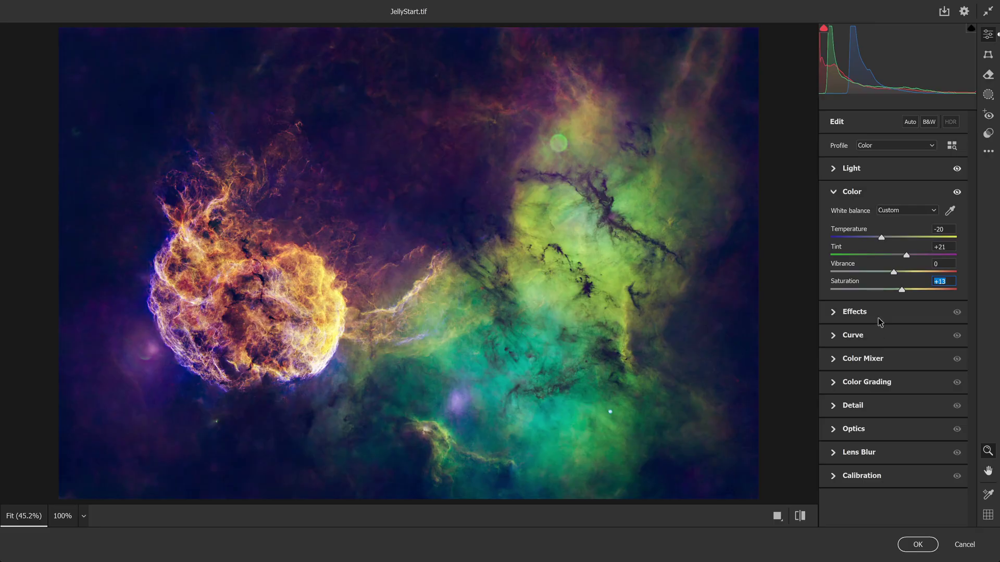
click(916, 545)
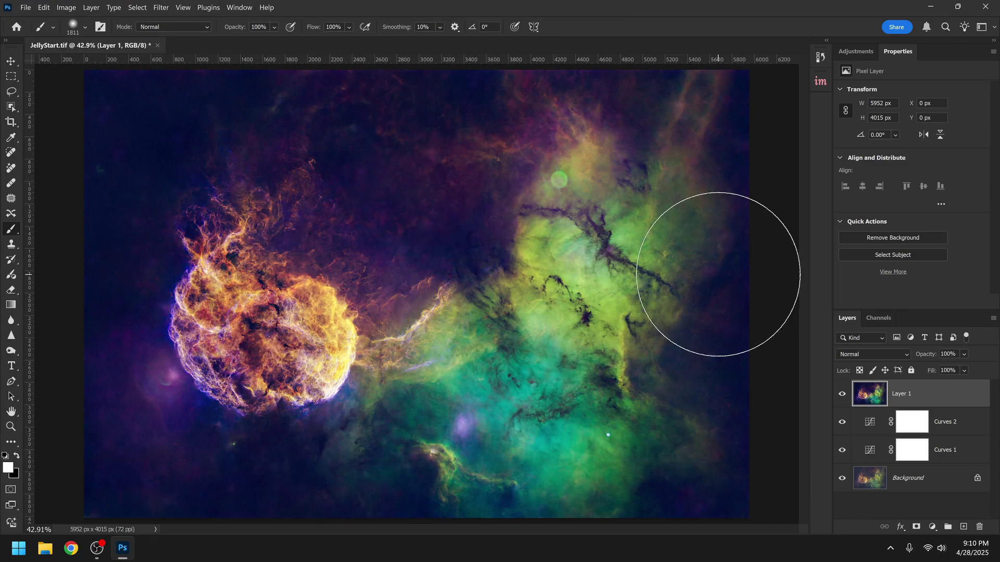
Create an InstaMask B1 brights mask and refine it to shadows 21, midtones 29 and highlights 116.
click(821, 81)
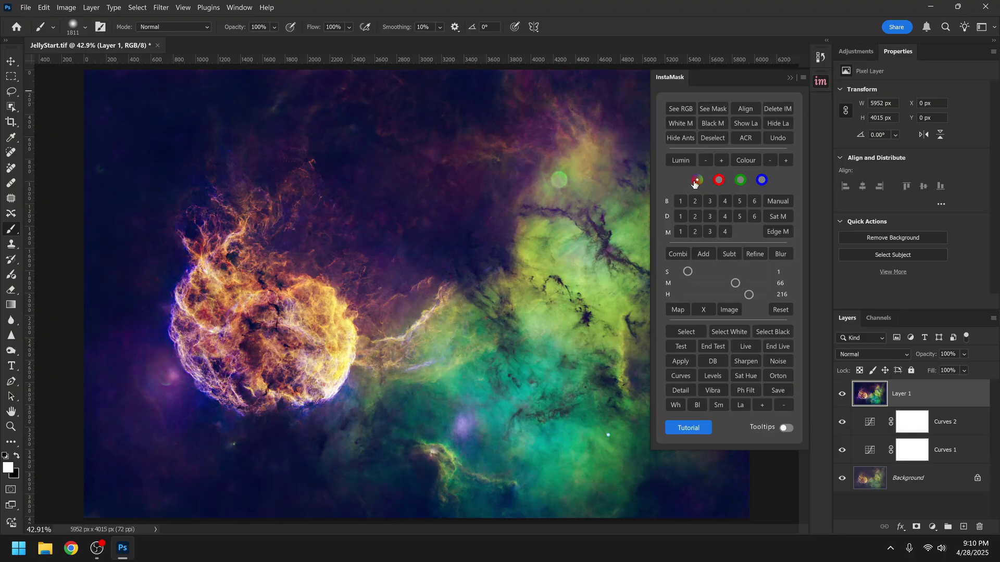
click(680, 202)
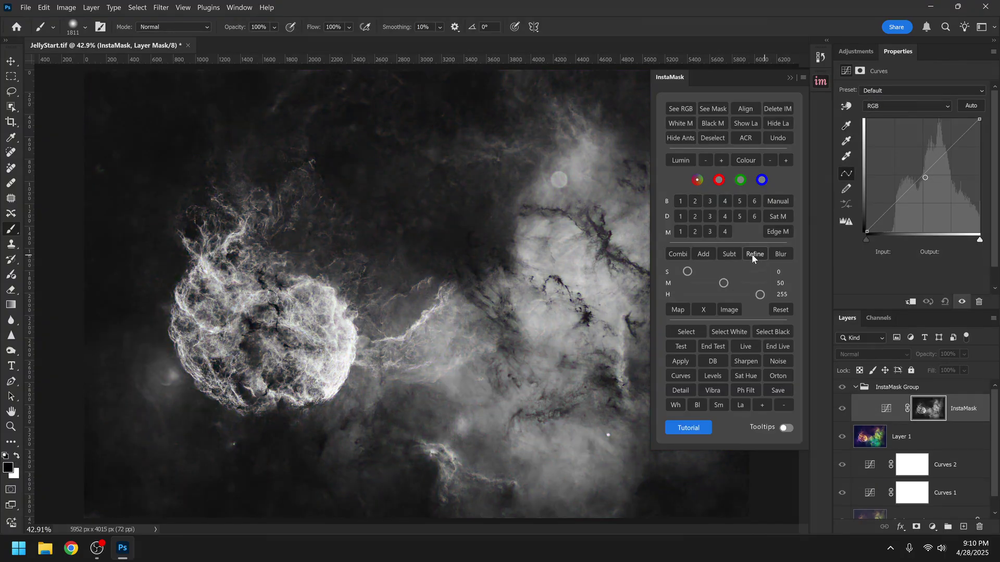
drag(749, 295, 707, 284)
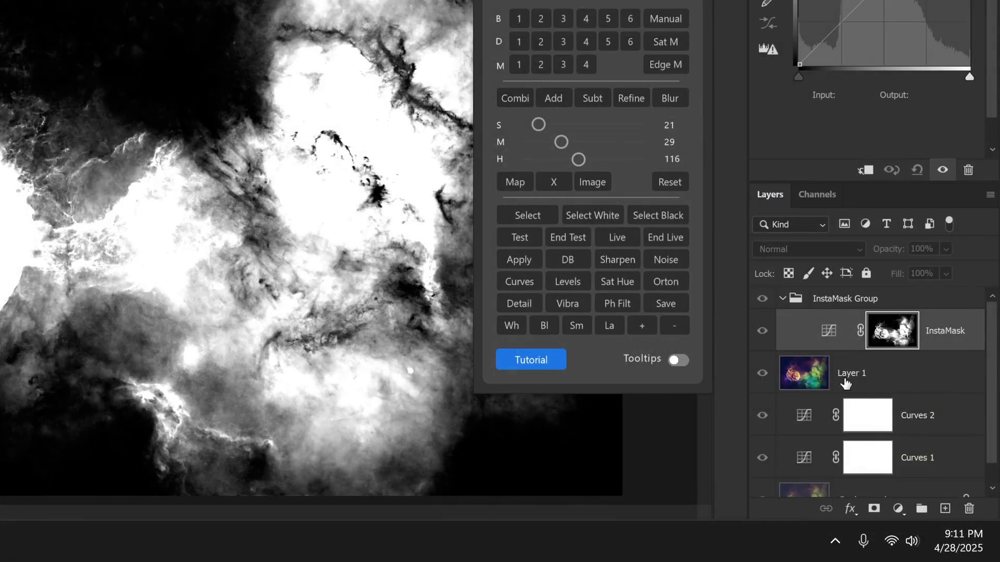
Add a layer mask to Layer 1 and apply the InstaMask brights mask to it.
click(857, 376)
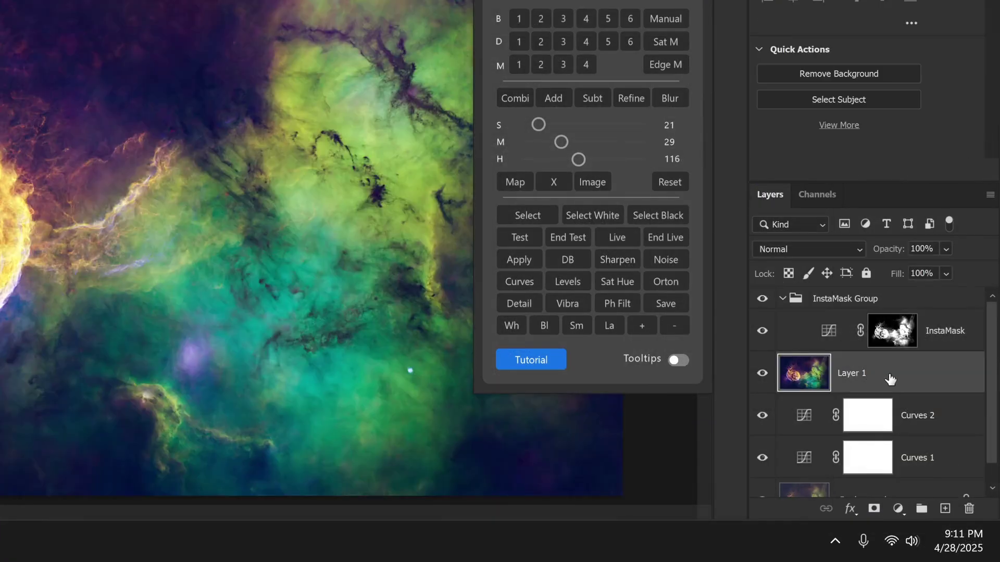
click(875, 509)
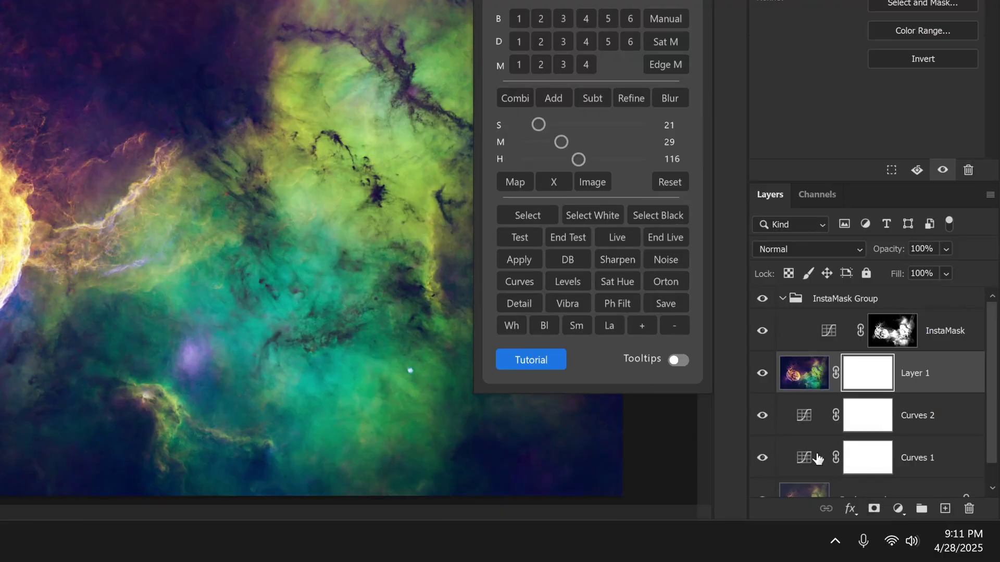
click(535, 260)
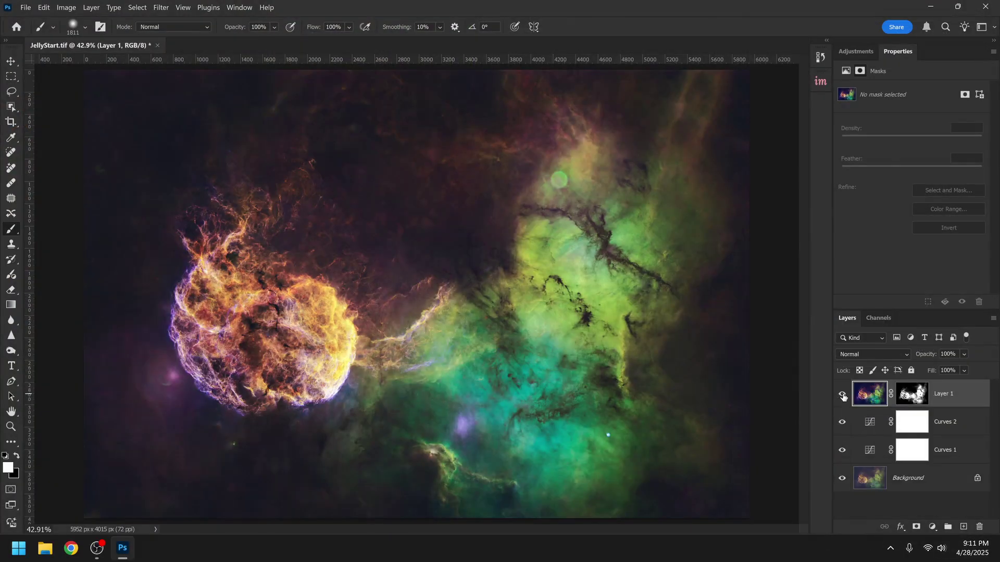
Compare the image with the masked Layer 1 hidden and shown.
click(843, 397)
click(843, 397)
click(844, 397)
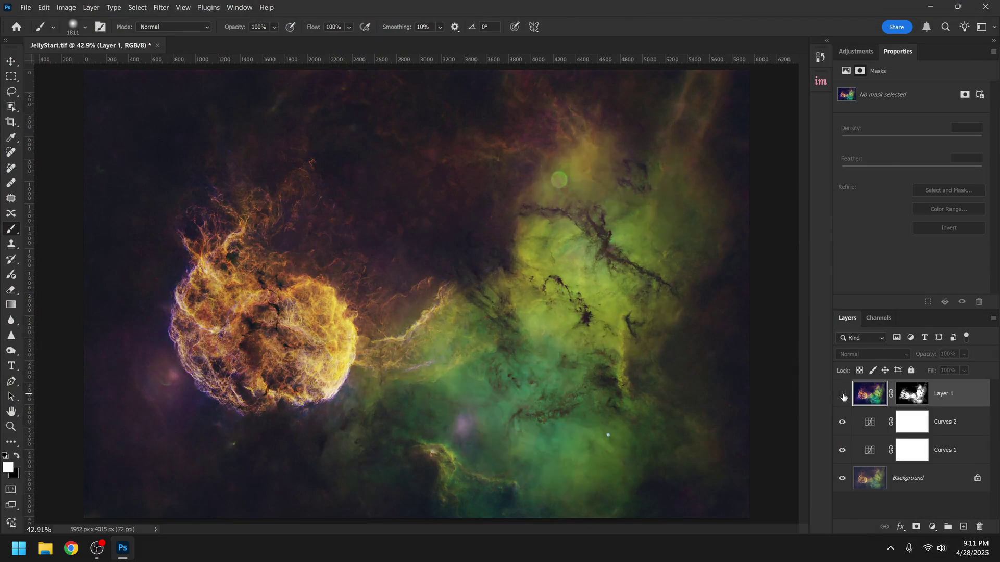
click(843, 397)
click(843, 396)
click(844, 397)
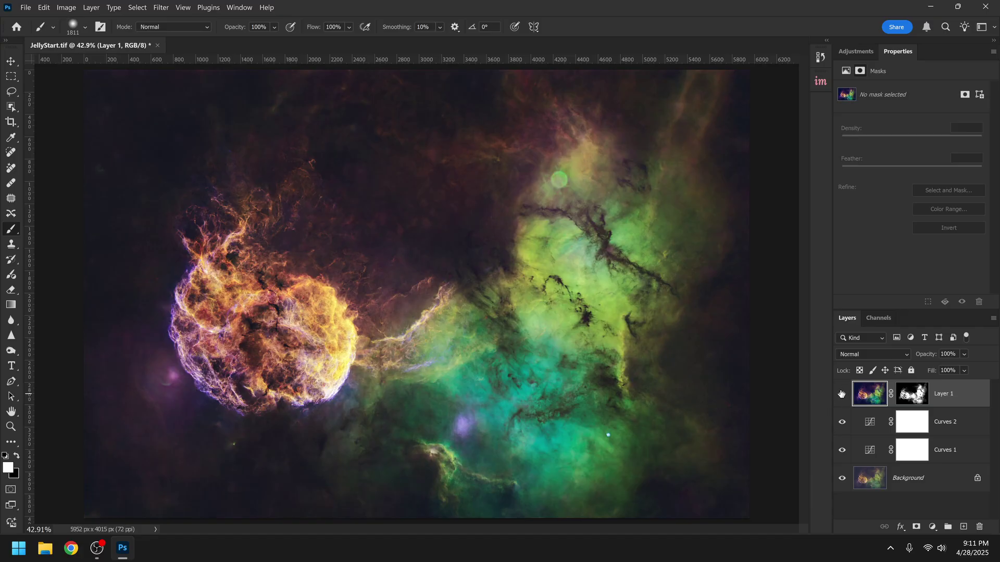
Stamp all visible layers into another new layer above the masked Layer 1.
key(ctrl+shift+alt+e)
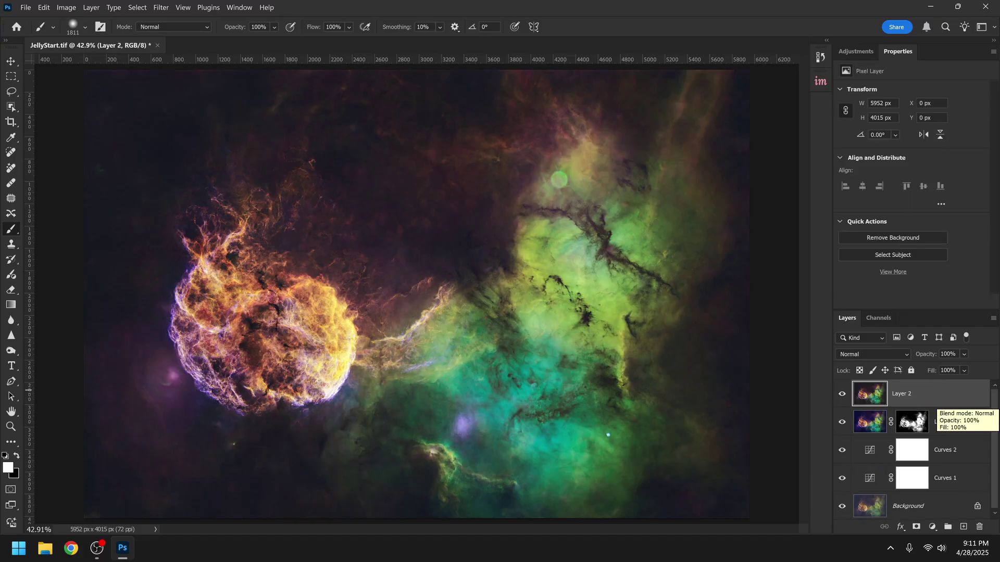
Rename Layer 2 as Camera RAW - Texture.
double_click(903, 396)
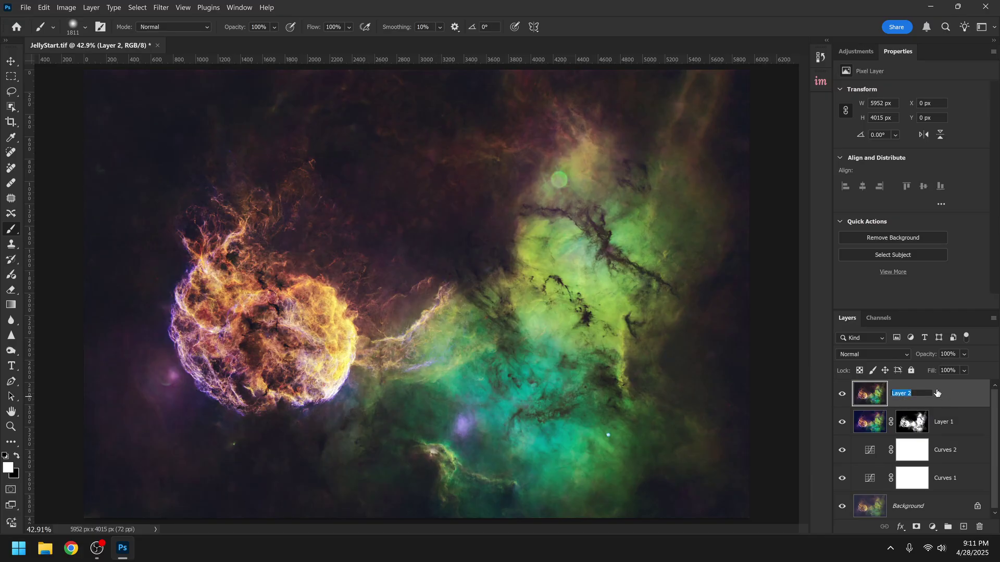
text(Camera RAW - Texture)
key(Return)
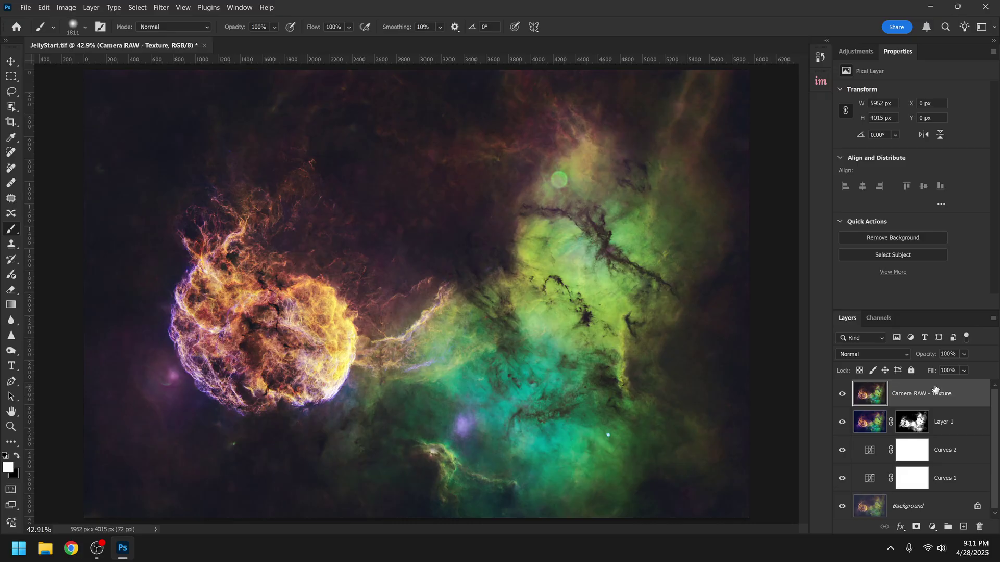
Apply the Camera Raw filter to the Camera RAW - Texture layer with Texture +23 and Clarity +12.
click(163, 7)
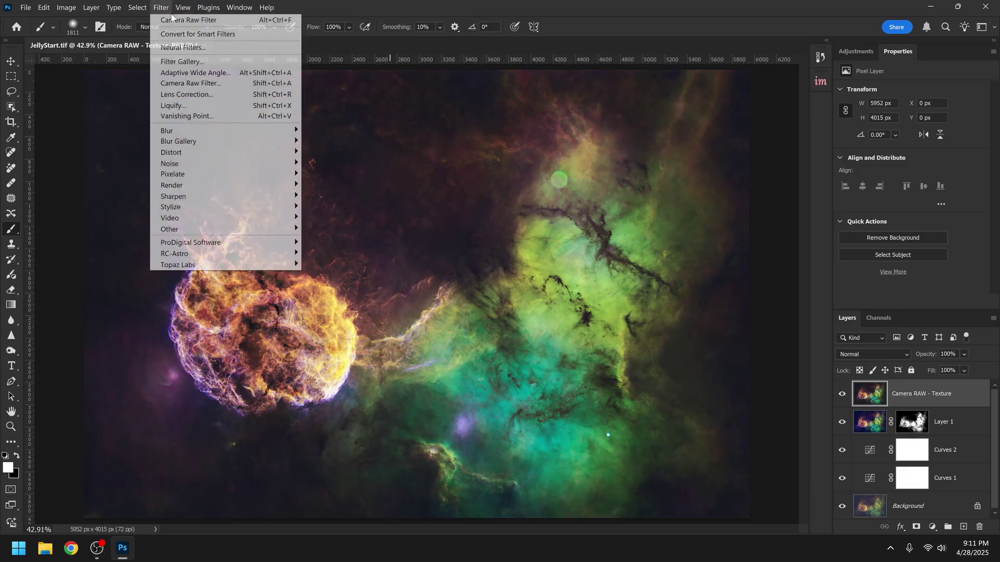
click(251, 84)
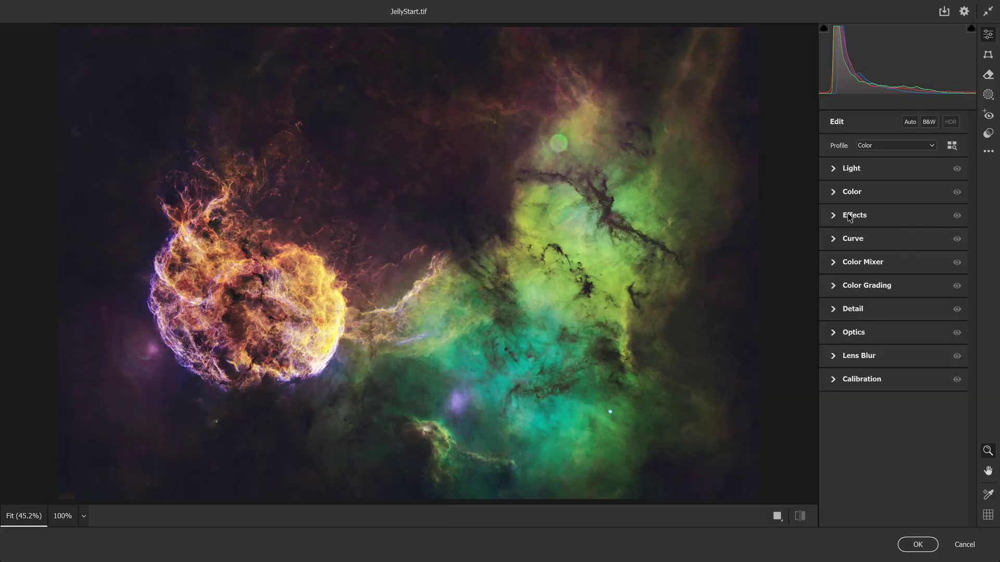
click(849, 216)
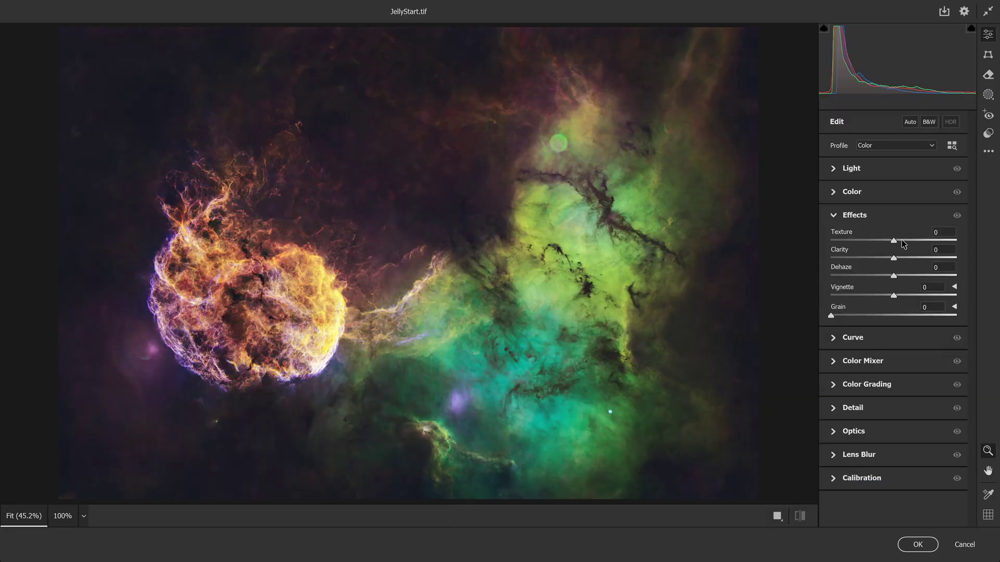
drag(901, 240, 912, 259)
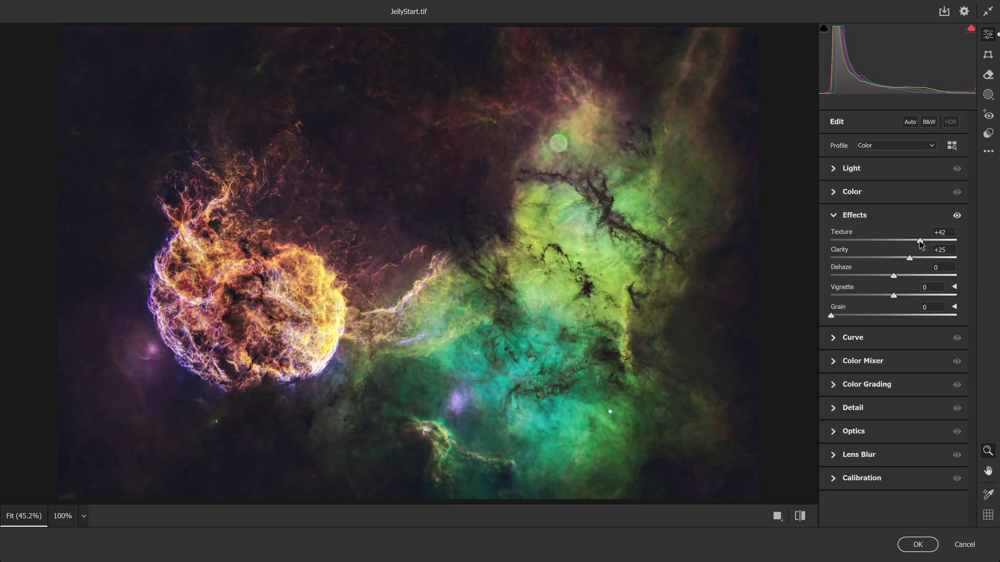
drag(919, 241, 901, 259)
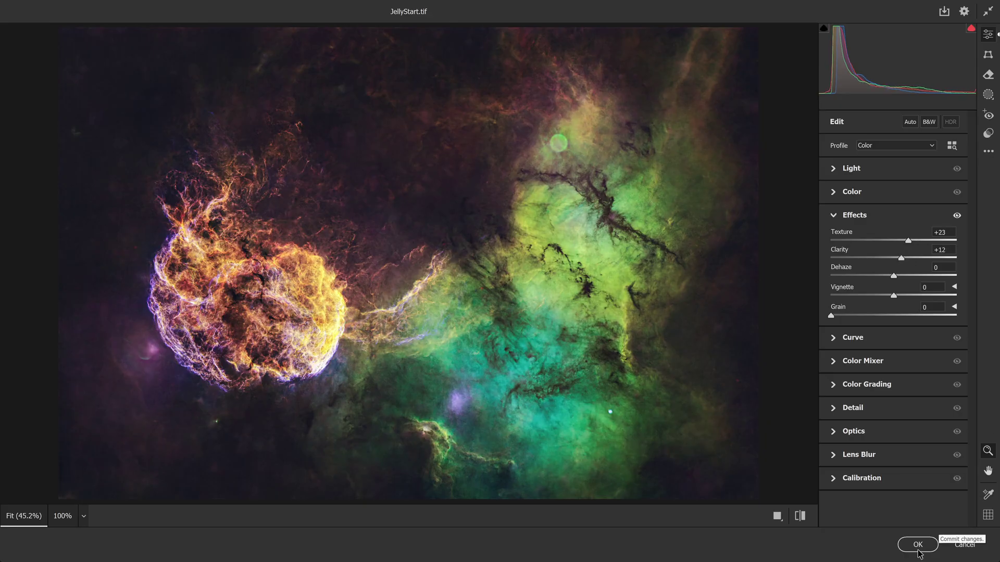
click(917, 548)
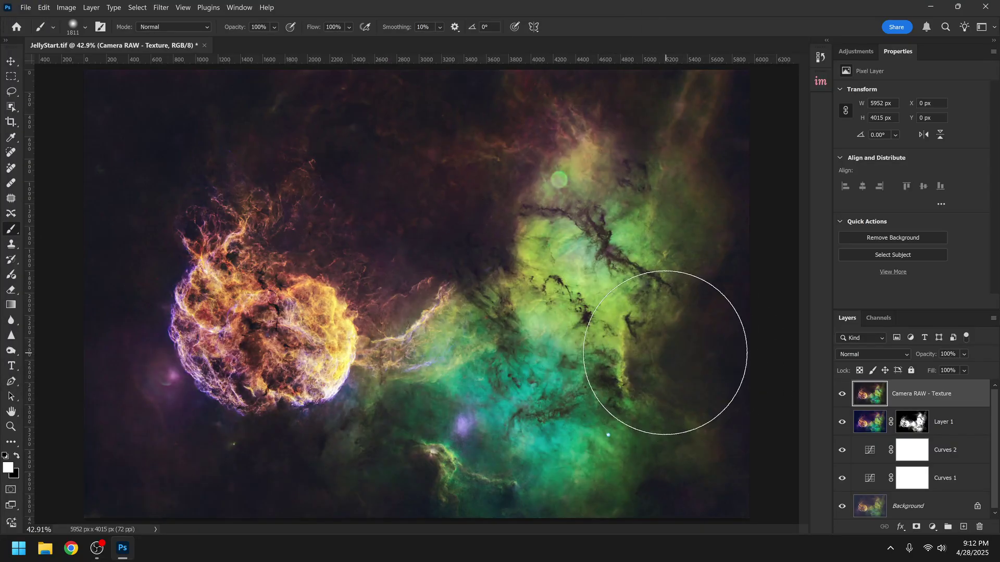
Add a black mask to the Camera RAW - Texture layer and paint white on the round nebula's bright side with a 385 px brush.
click(917, 527)
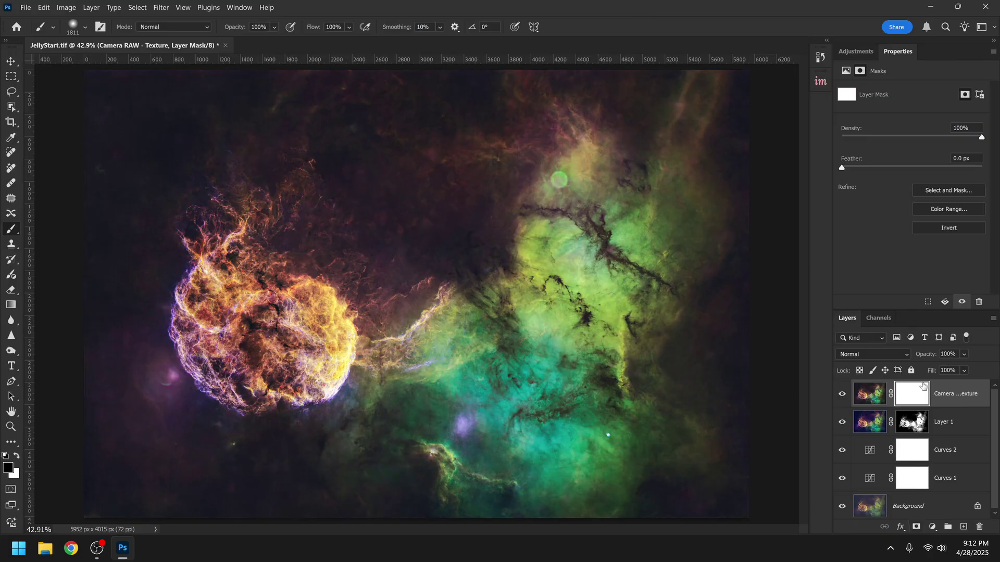
key(ctrl+i)
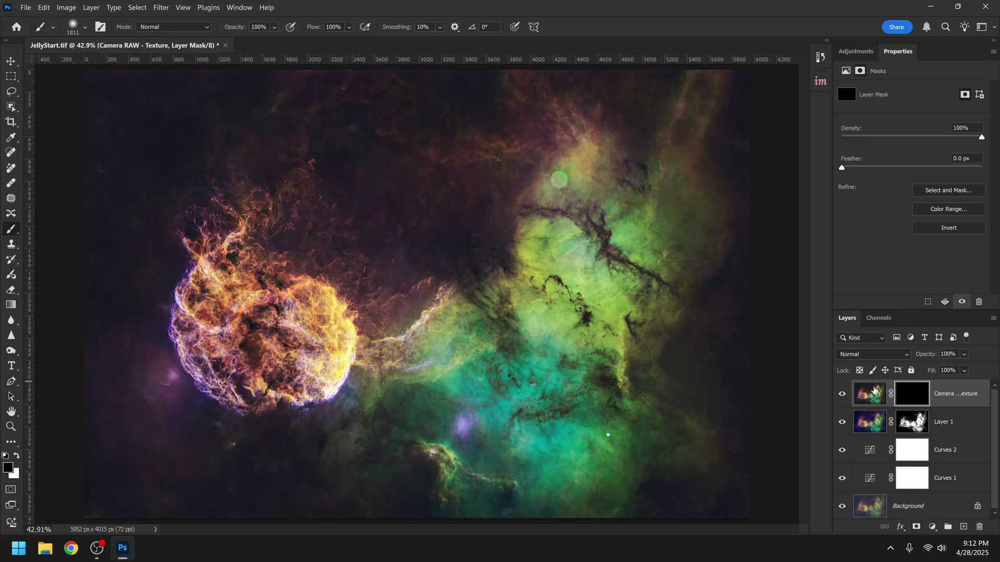
click(18, 456)
click(85, 27)
click(119, 63)
click(85, 27)
drag(119, 63, 127, 63)
click(85, 27)
click(301, 324)
click(301, 348)
Compare the round nebula up close with the Camera RAW - Texture layer hidden and shown.
scroll(301, 348, up, 10)
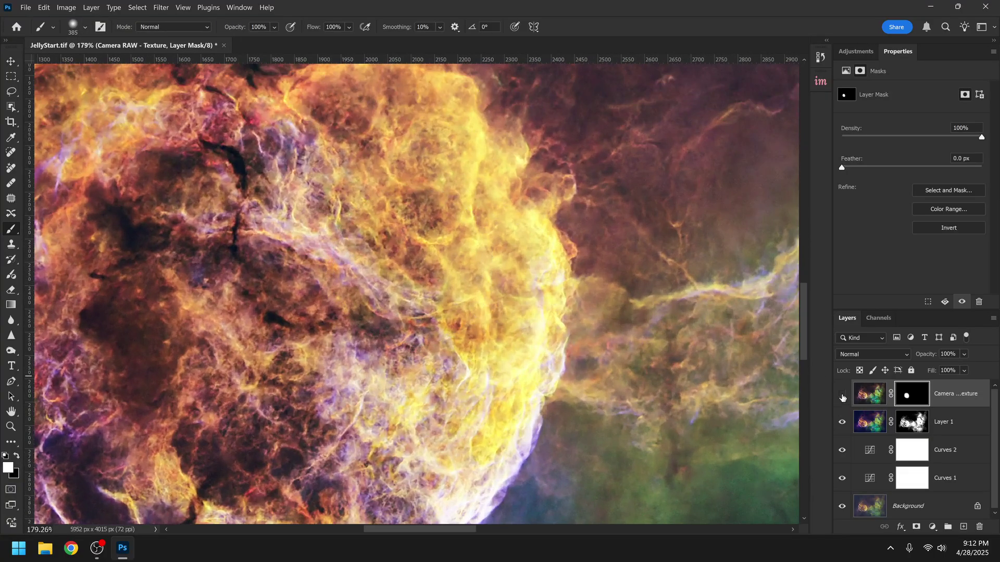
click(842, 398)
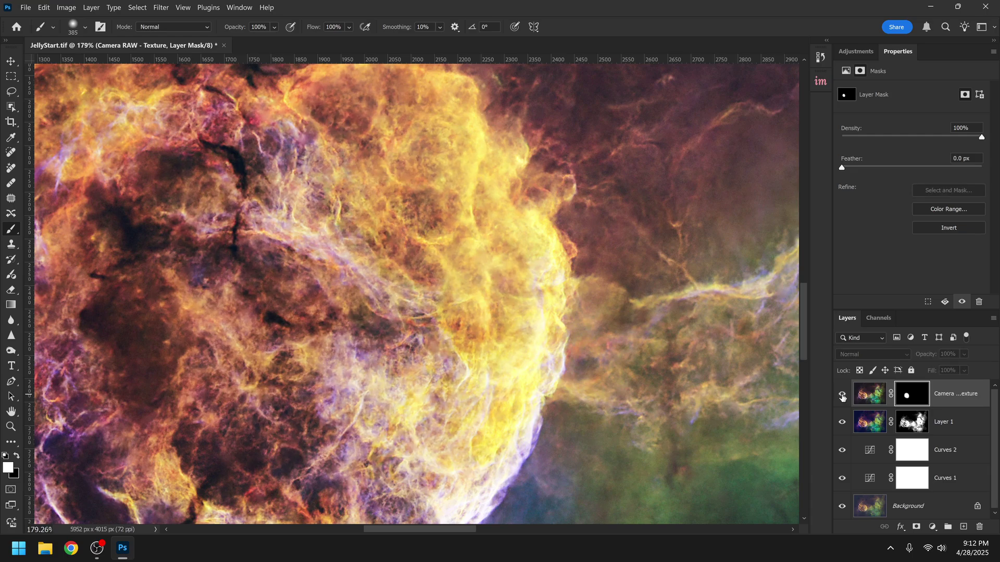
scroll(517, 295, down, 4)
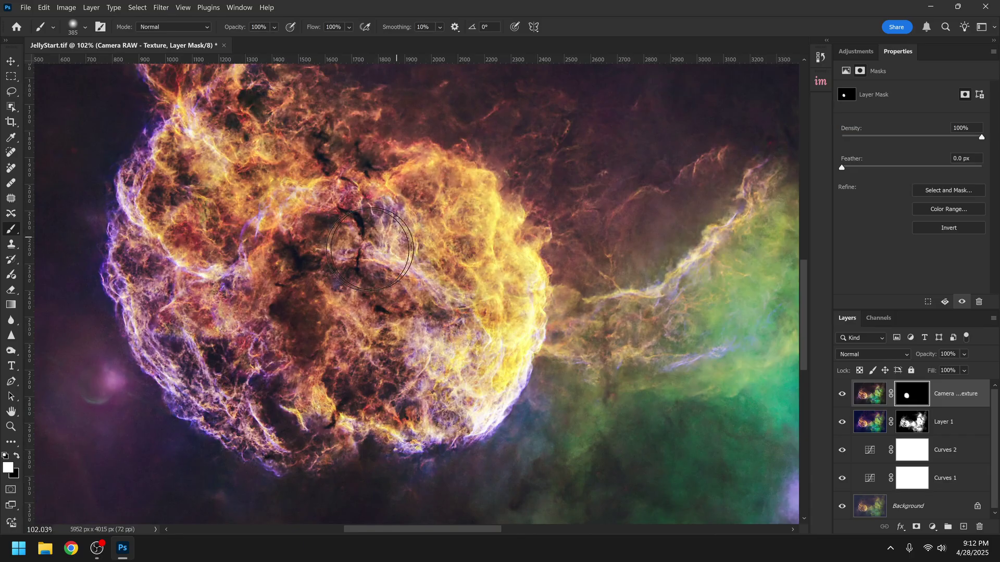
Extend the white mask painting across the round nebula and adjust the Camera RAW - Texture layer's opacity.
scroll(333, 278, down, 3)
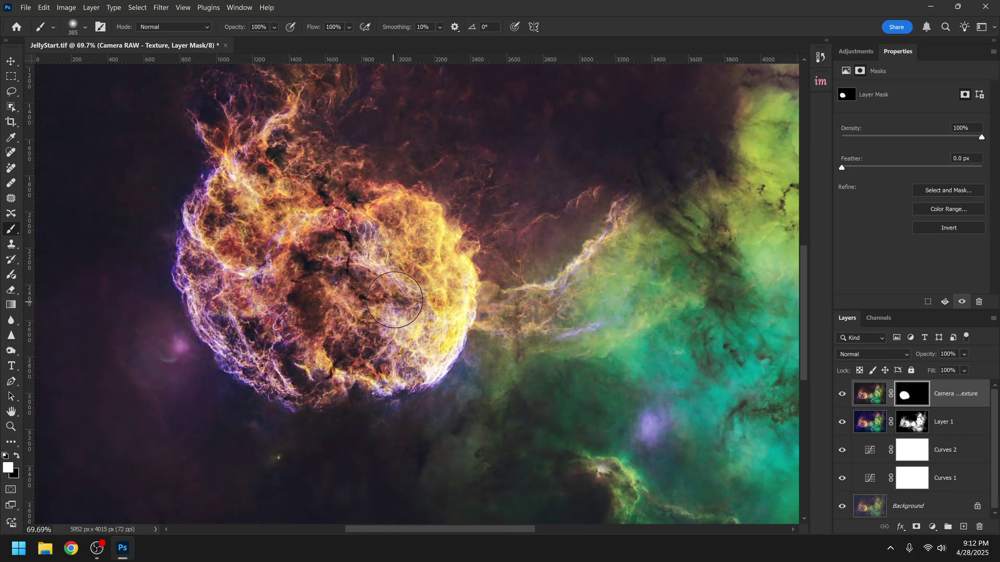
click(963, 355)
drag(991, 368, 978, 369)
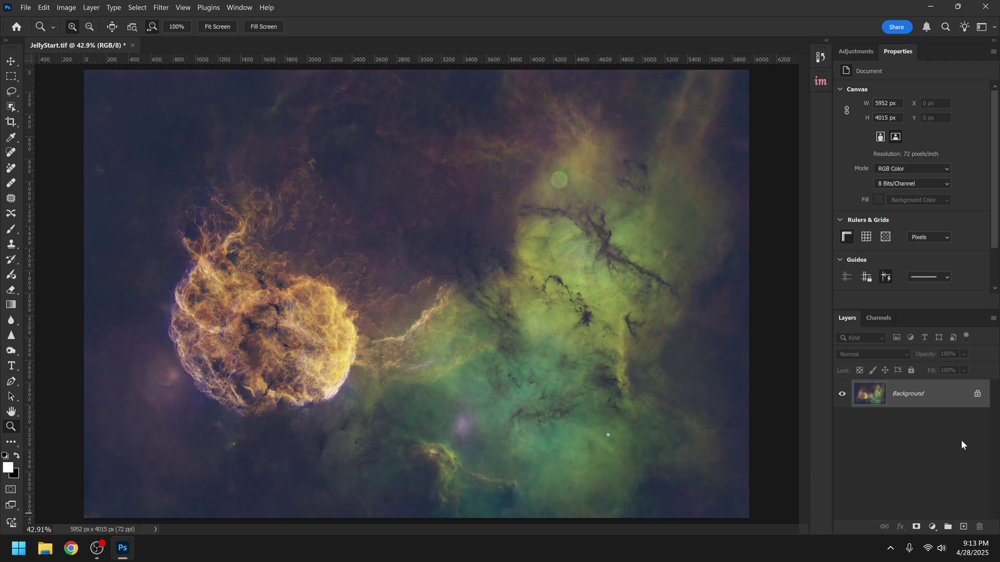
Add a Curves adjustment layer above the Background and enable its on-image adjustment.
alt+click(365, 312)
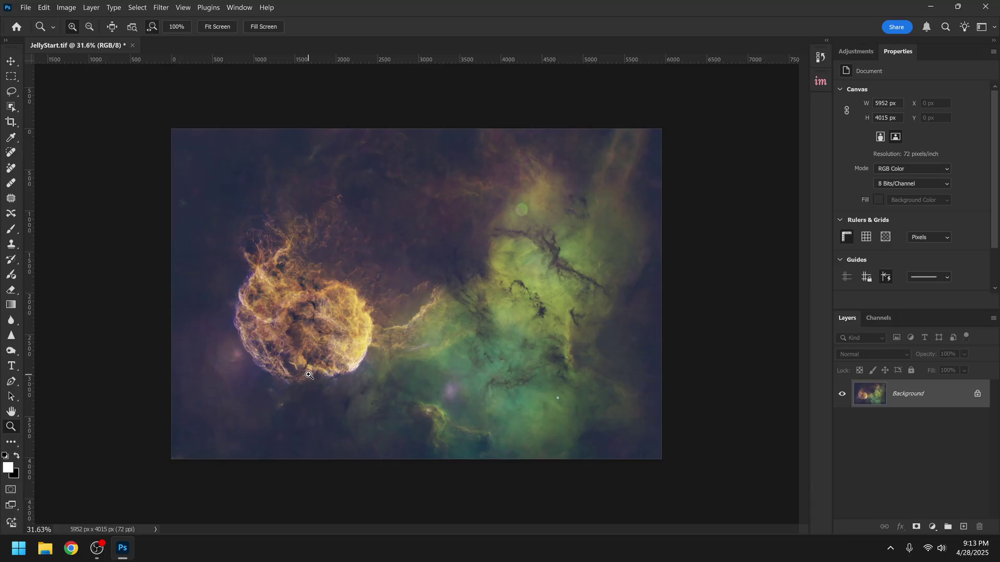
click(860, 52)
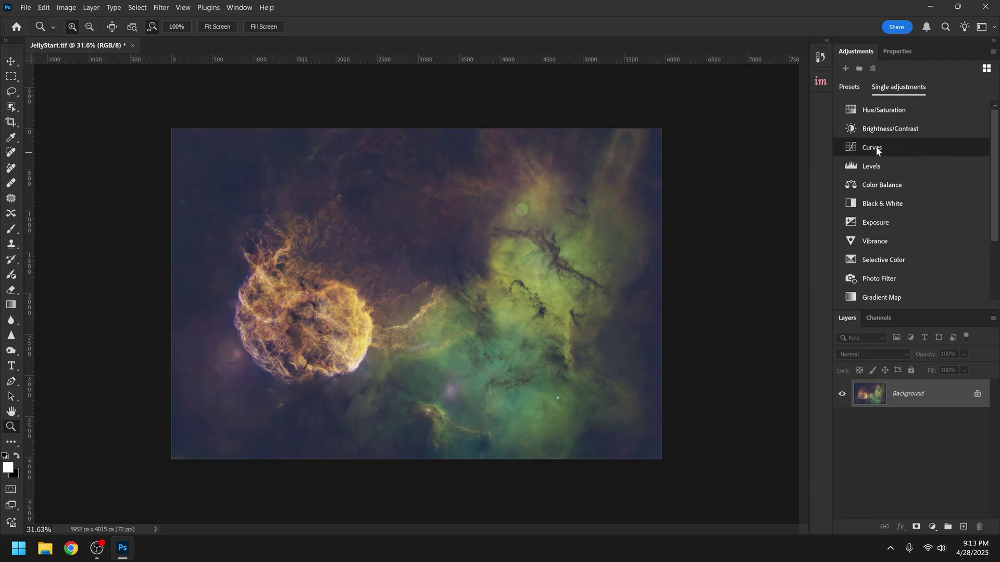
click(911, 146)
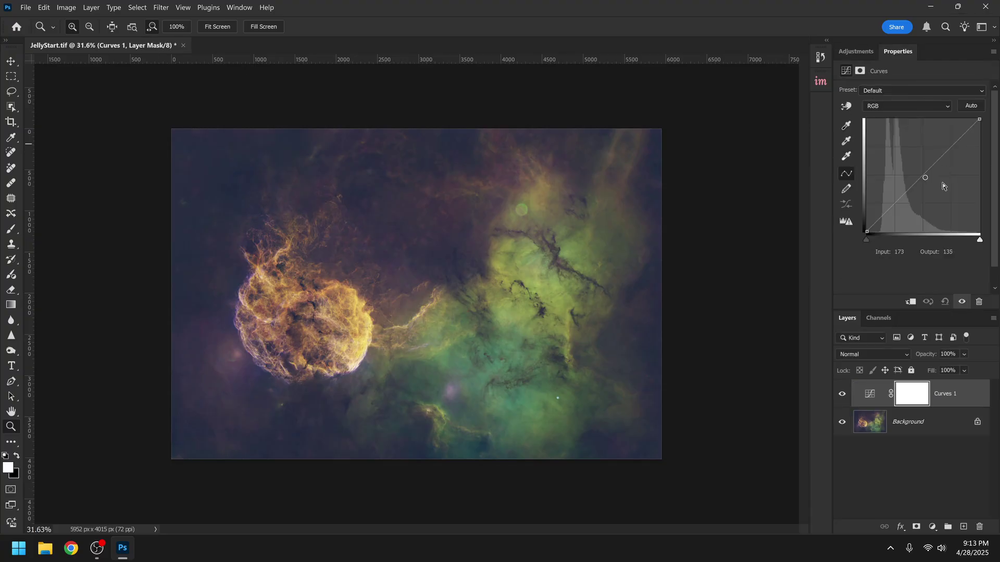
click(848, 111)
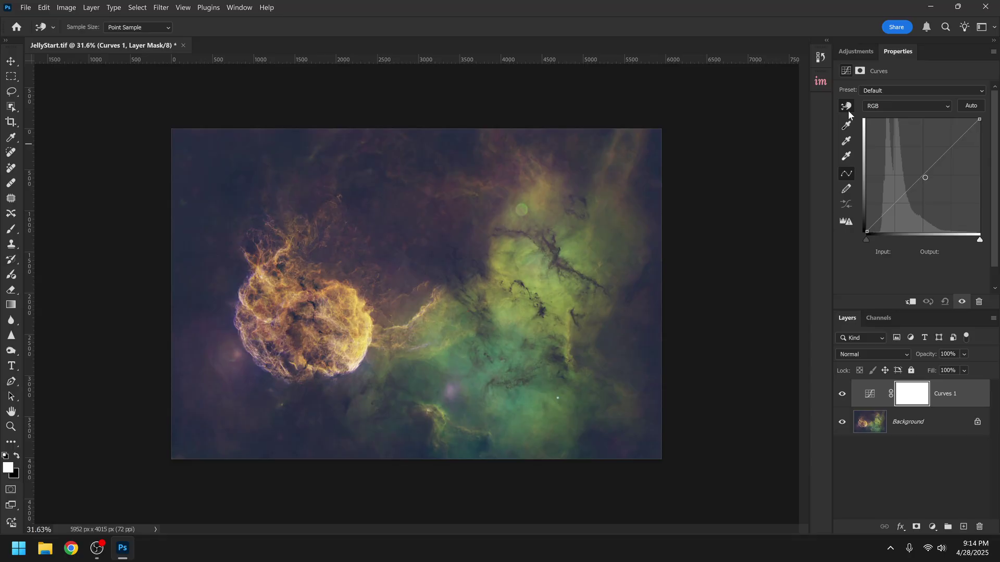
Try a strong S-curve on Curves 1, darkening the sky and raising the green cloud's point at input 153 to output 199.
scroll(449, 236, up, 2)
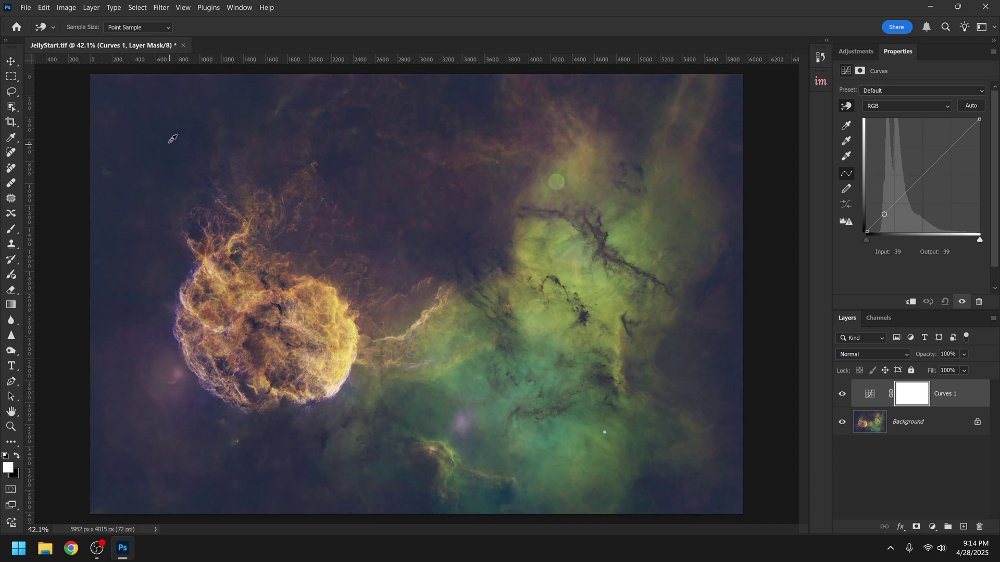
drag(161, 137, 161, 152)
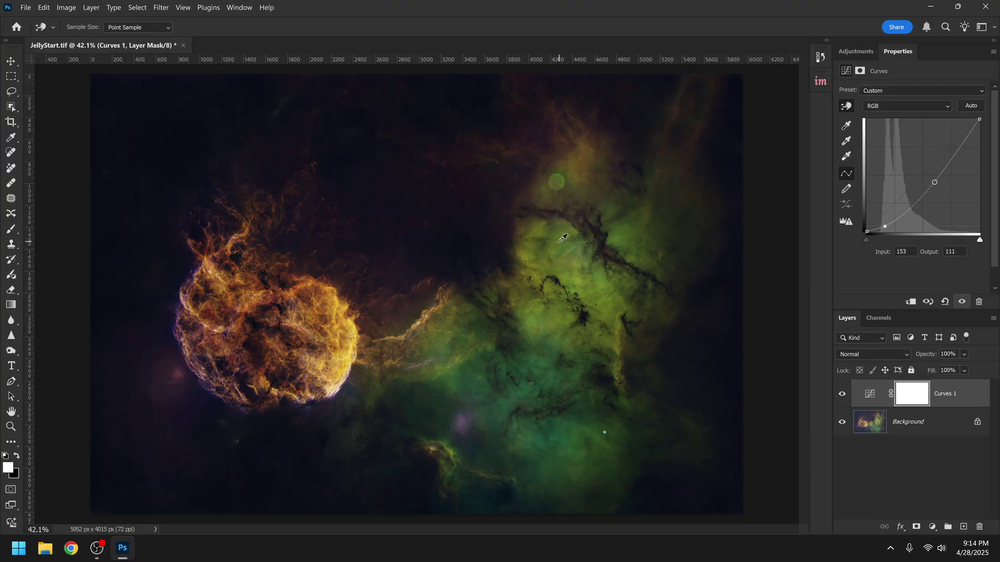
drag(563, 238, 567, 188)
scroll(567, 188, down, 1)
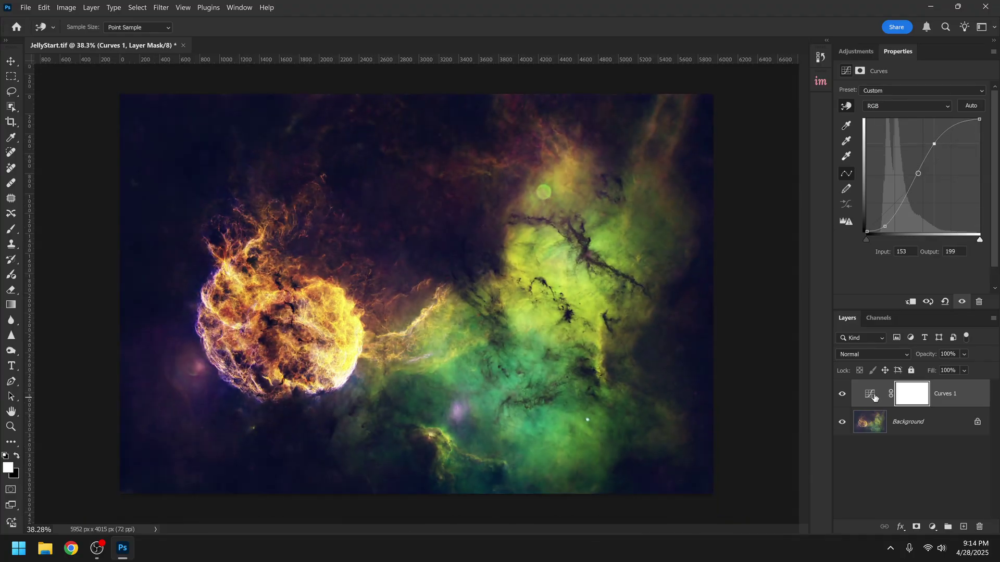
Compare the image with the Curves 1 layer hidden and shown.
click(843, 396)
click(843, 396)
click(842, 395)
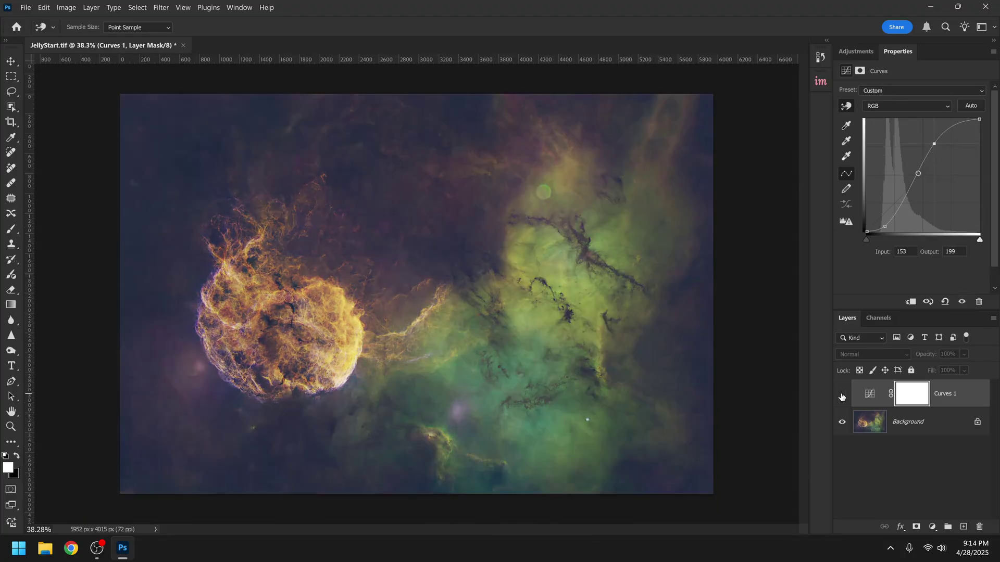
click(842, 397)
scroll(393, 291, up, 1)
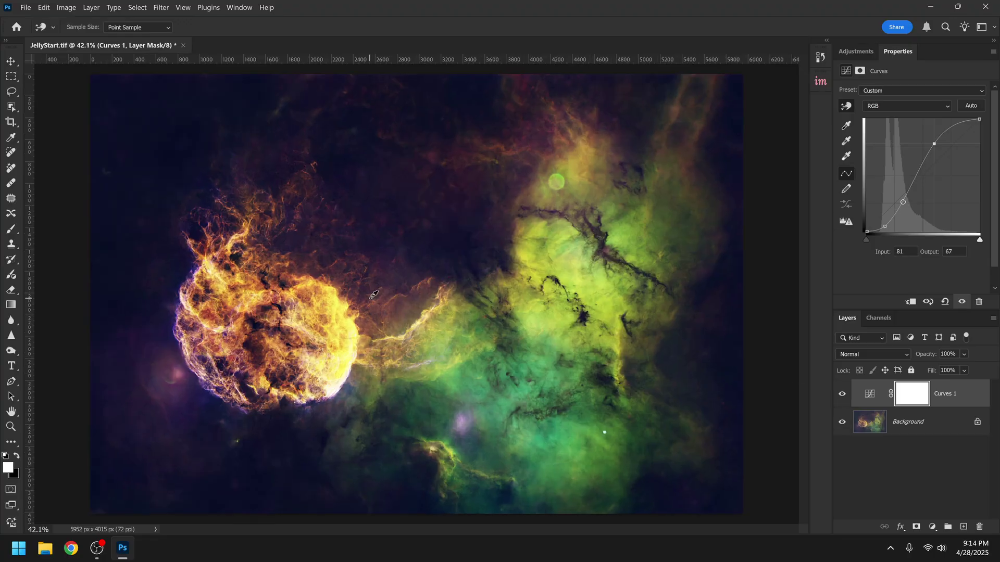
Reset Curves 1 and build a gentler S-curve, darkening the sky and setting a highlight point at input 171, output 172.
drag(933, 143, 932, 135)
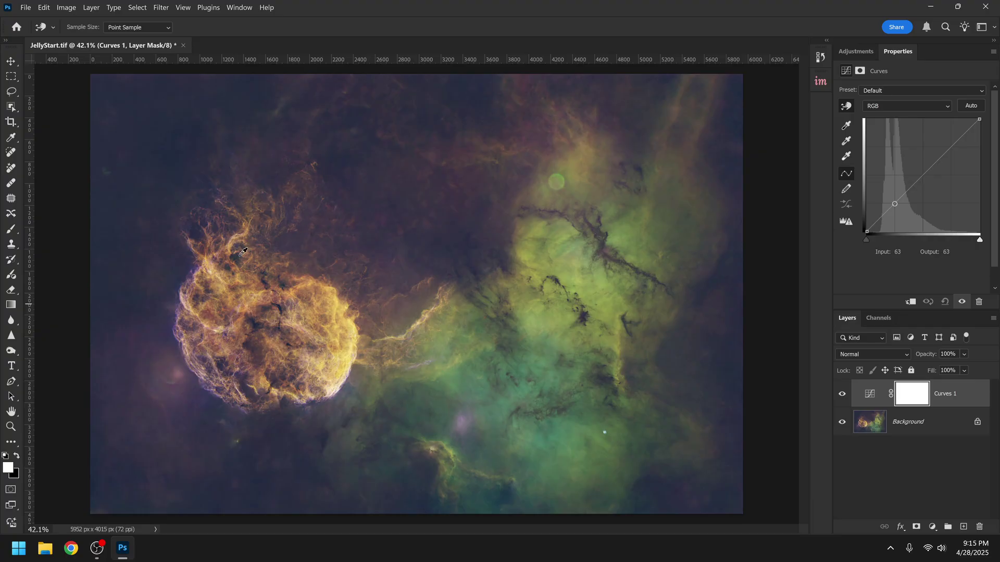
drag(174, 146, 168, 169)
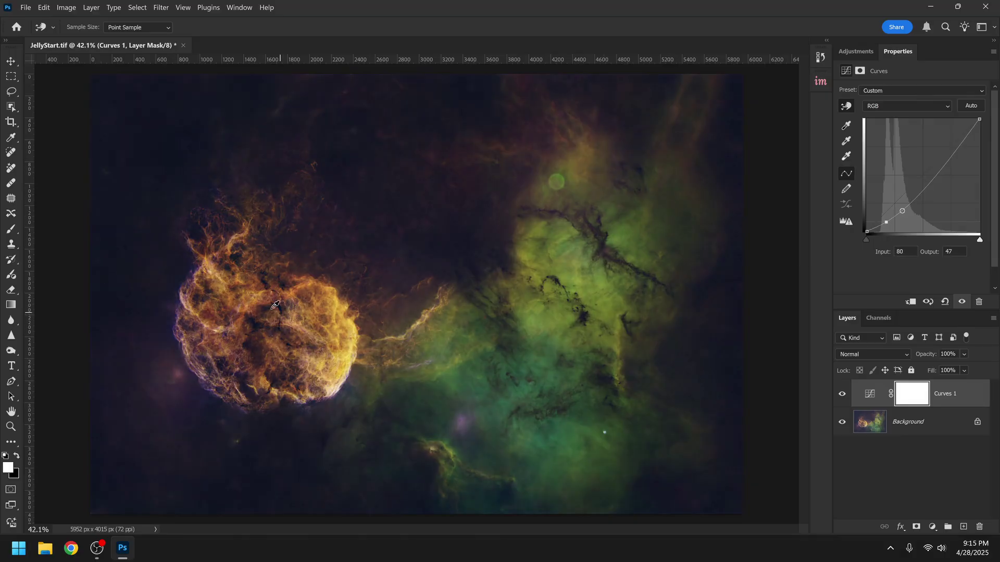
drag(225, 278, 228, 261)
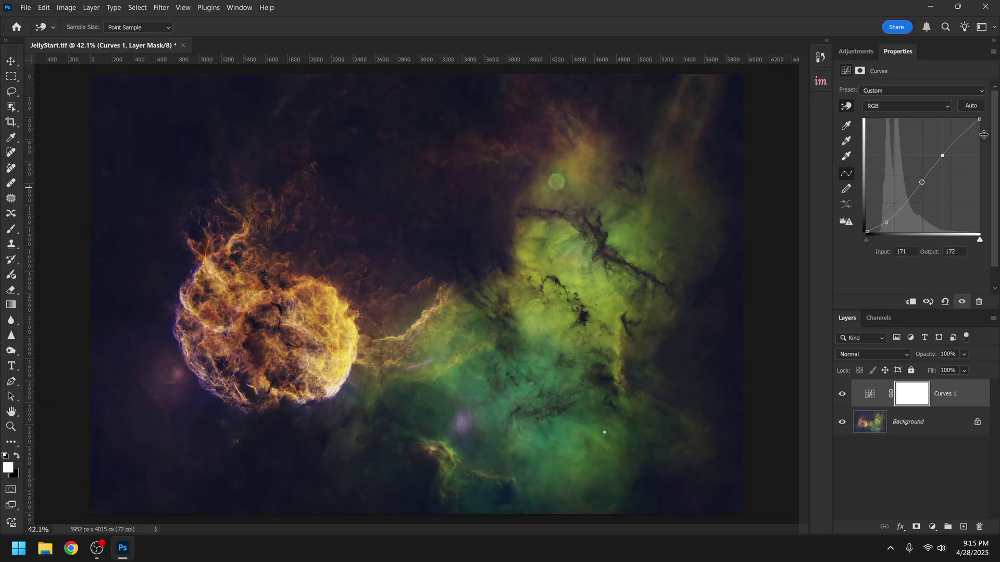
Add a second Curves adjustment layer above Curves 1 and enable its on-image adjustment.
click(860, 53)
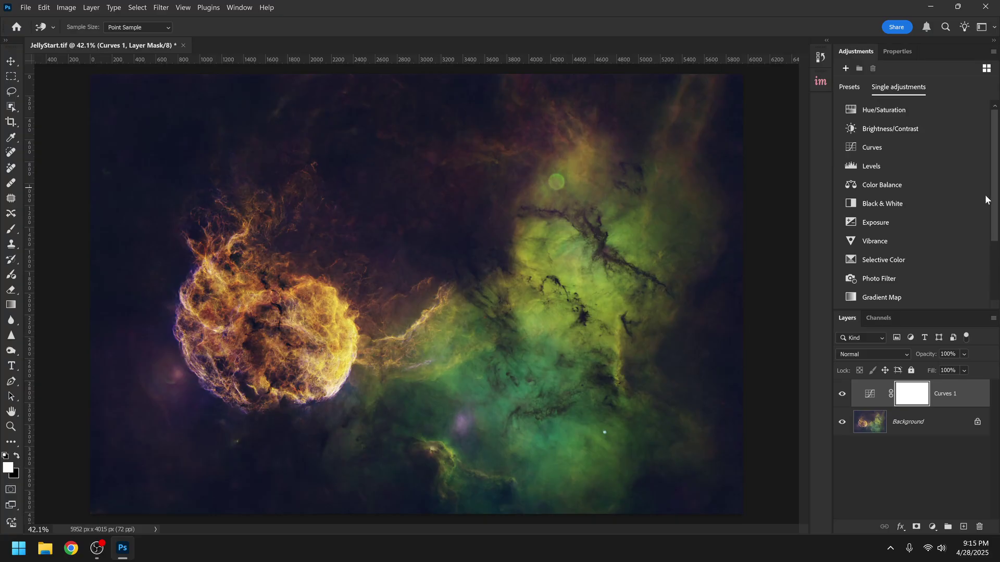
click(941, 147)
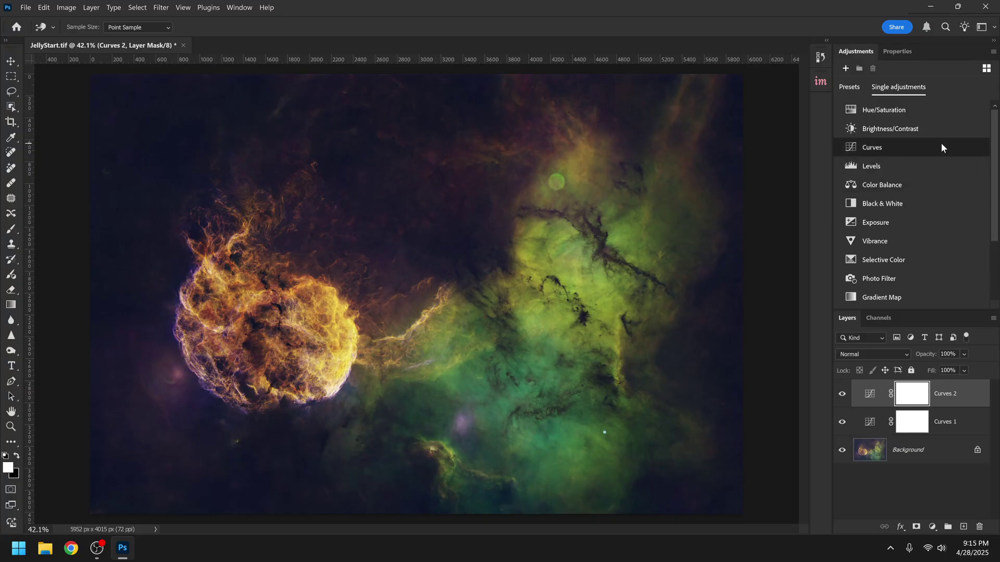
key(z)
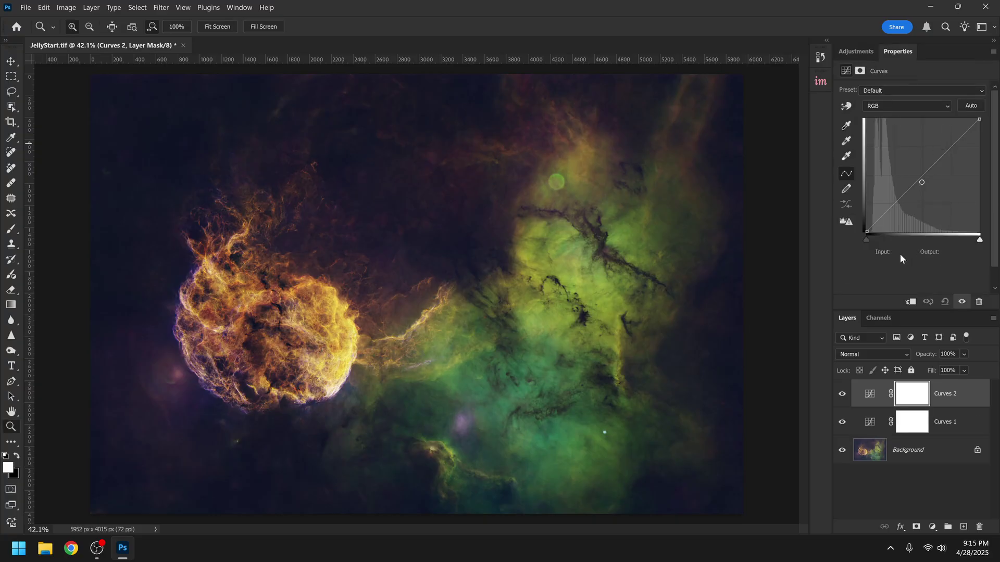
click(847, 106)
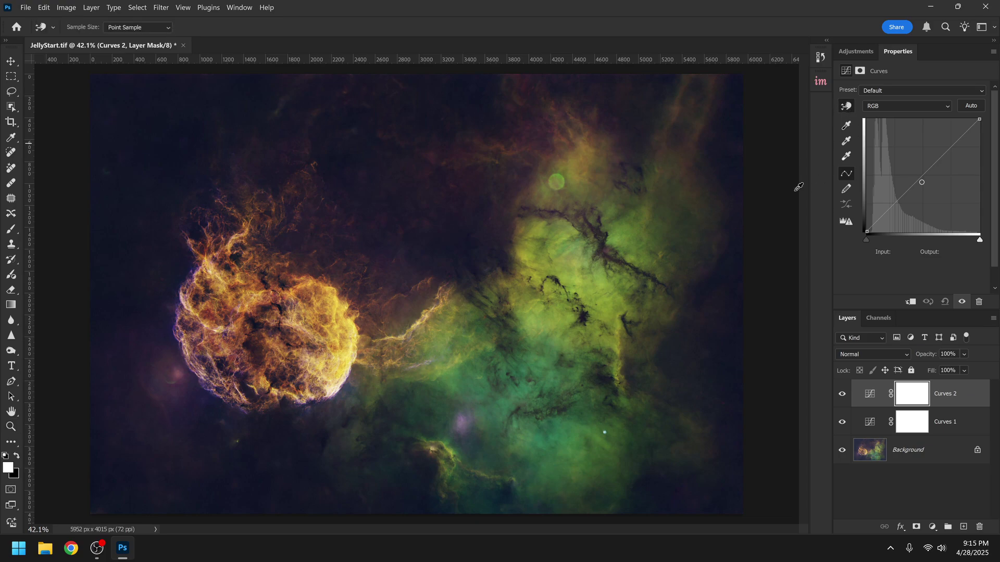
In Curves 2, brighten the green gas midtones beside the filament and set a shadow point at input 45, output 45.
scroll(607, 276, up, 1)
scroll(391, 346, up, 13)
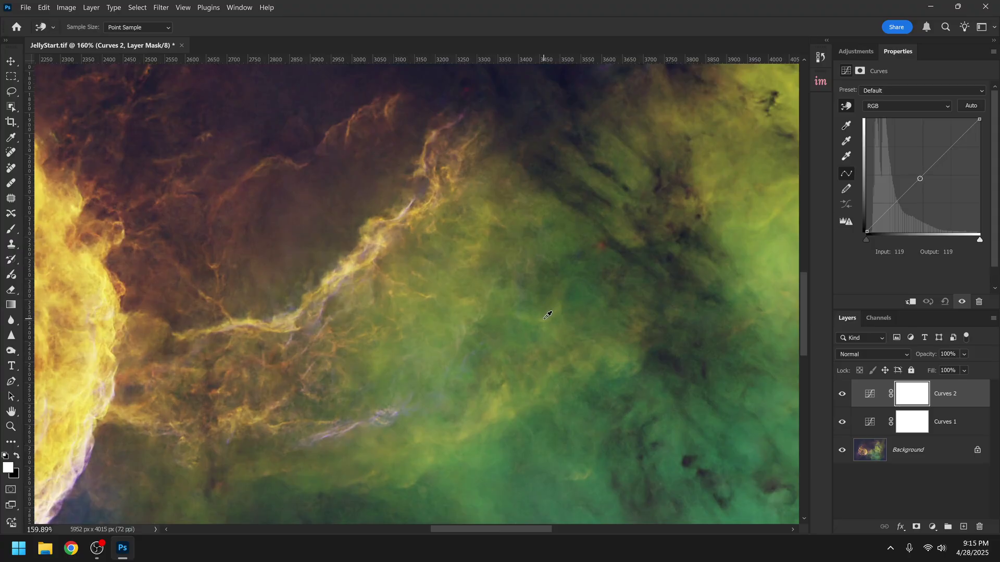
drag(547, 315, 548, 304)
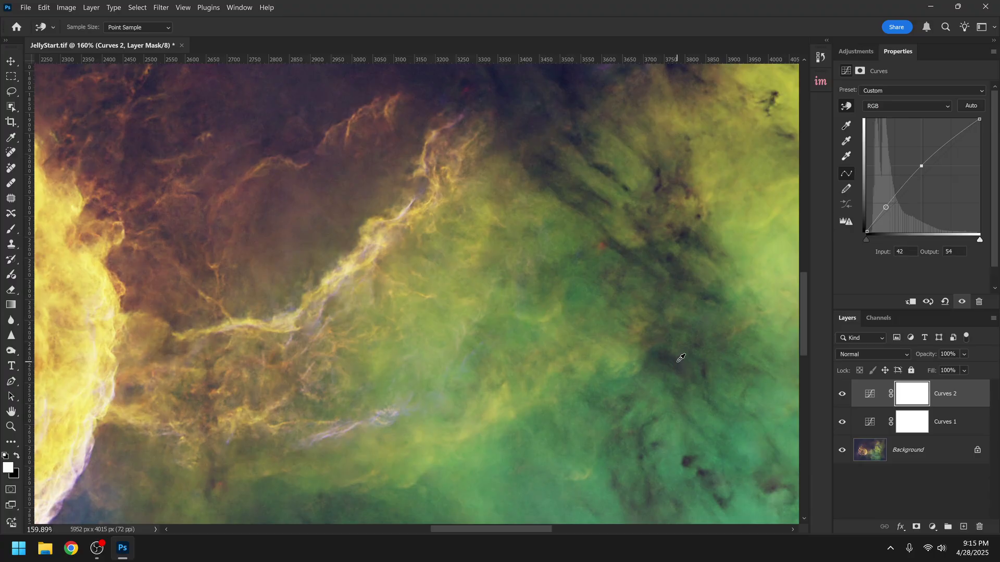
drag(680, 359, 679, 365)
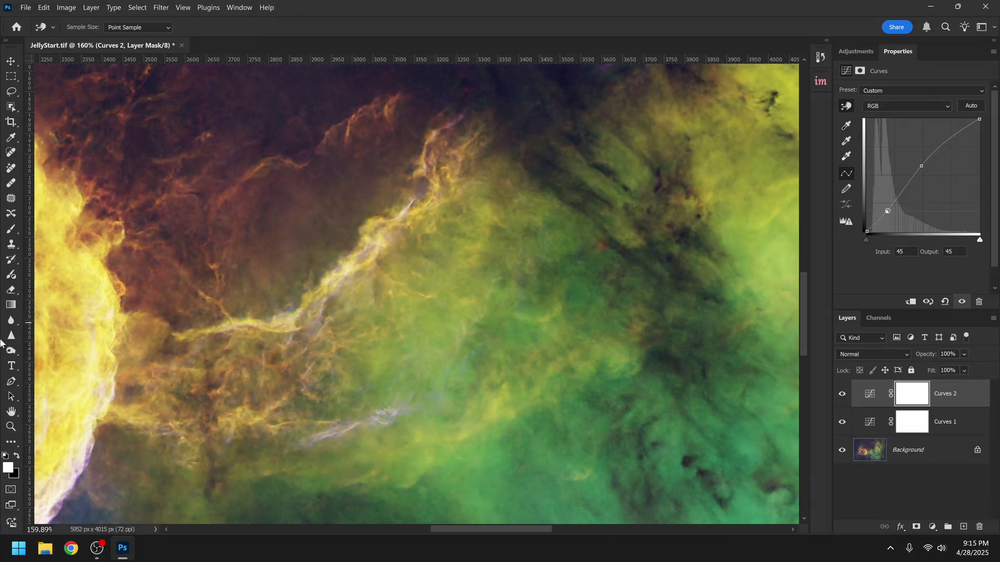
click(11, 427)
click(218, 28)
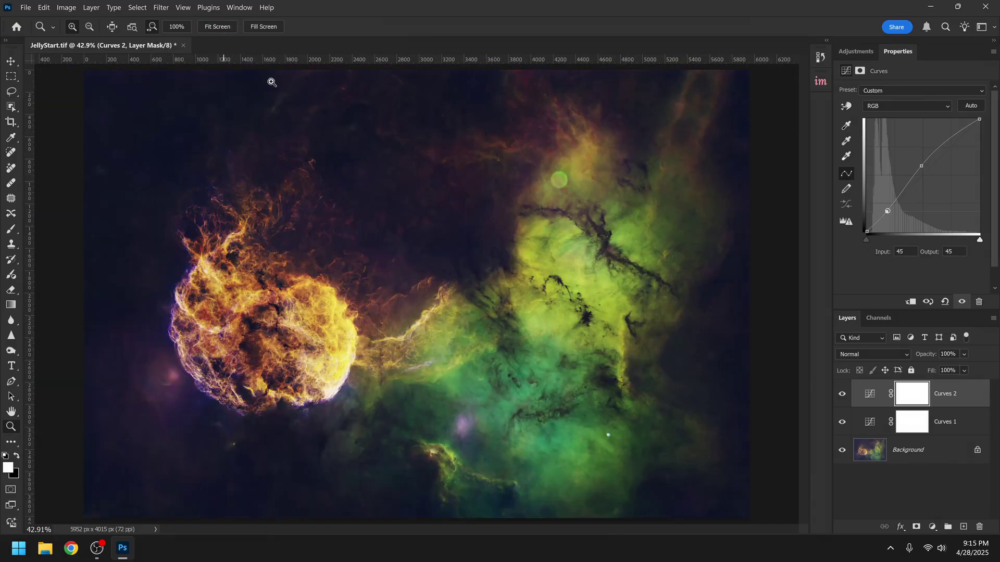
Compare the image with the Curves 2 layer hidden and shown.
click(844, 393)
click(843, 394)
click(843, 393)
click(843, 394)
click(843, 393)
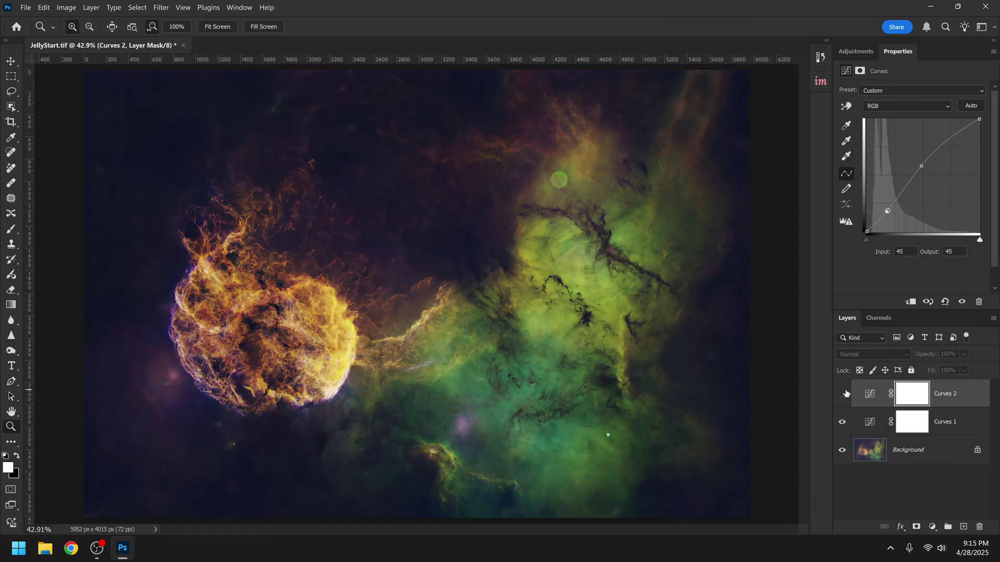
click(844, 394)
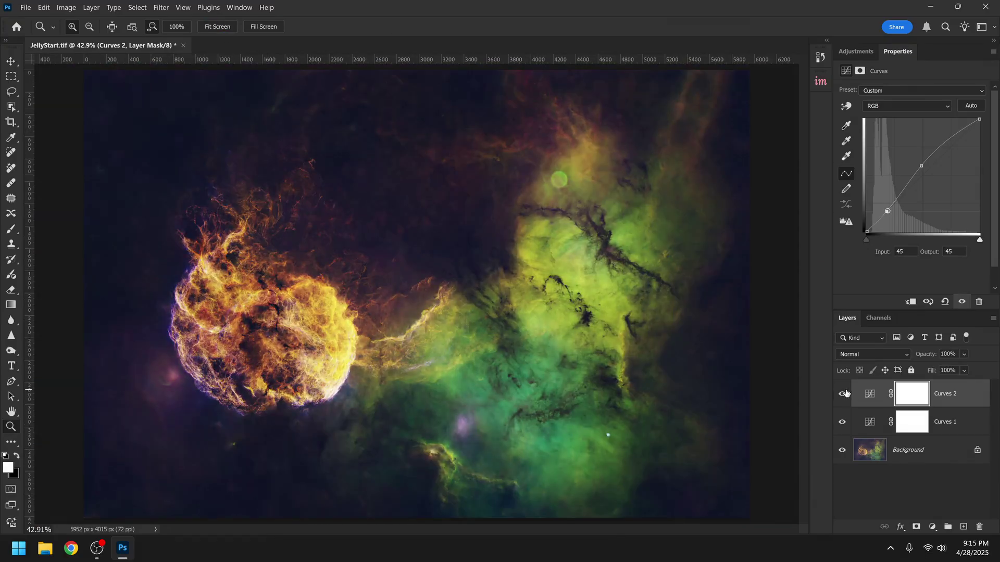
Lower the Curves 2 layer's opacity to 55% and compare the image with and without it.
click(964, 354)
drag(984, 368, 966, 368)
click(842, 394)
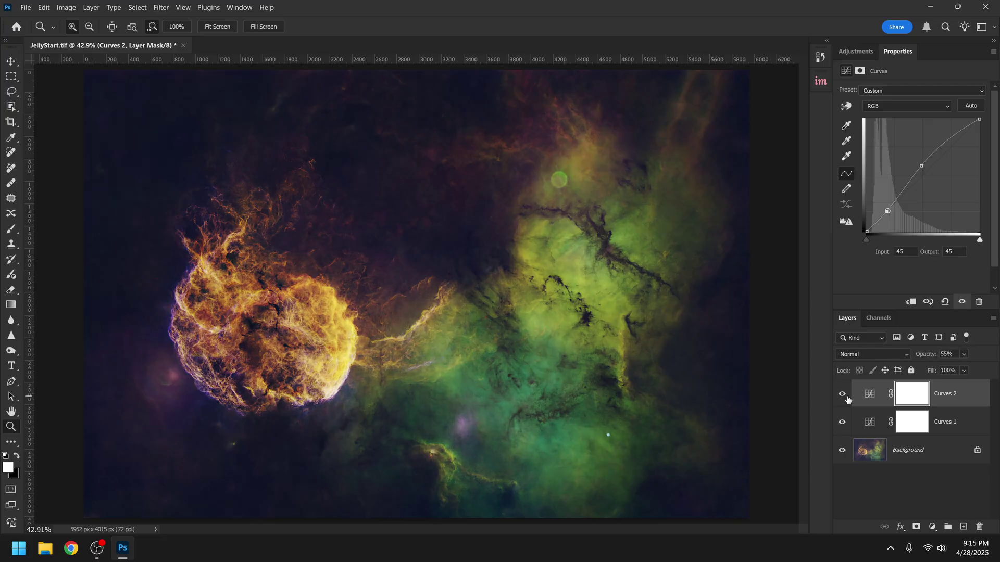
click(842, 393)
Add a third Curves adjustment layer above Curves 2, activate its black point eyedropper and set its blend mode to Color.
click(863, 54)
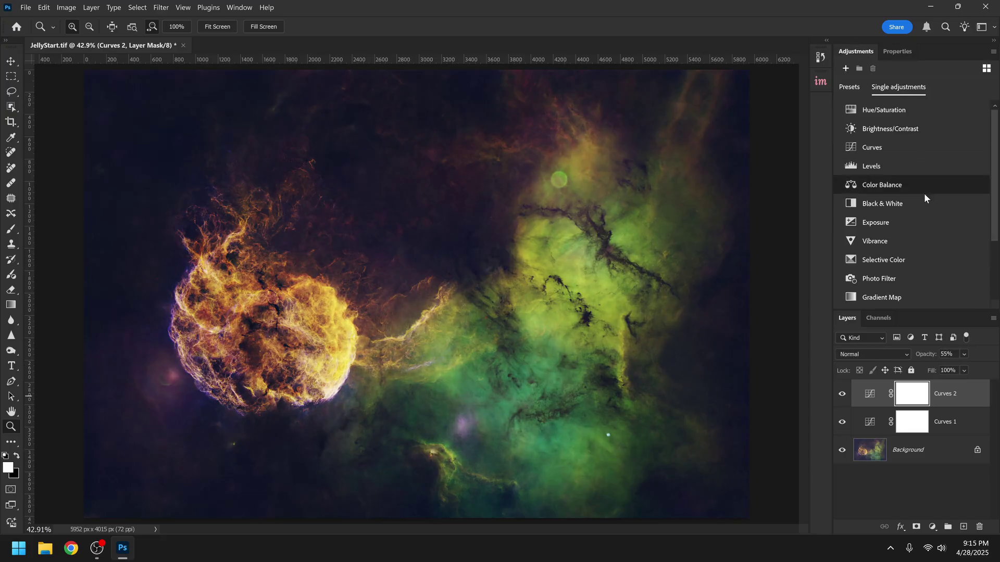
click(897, 147)
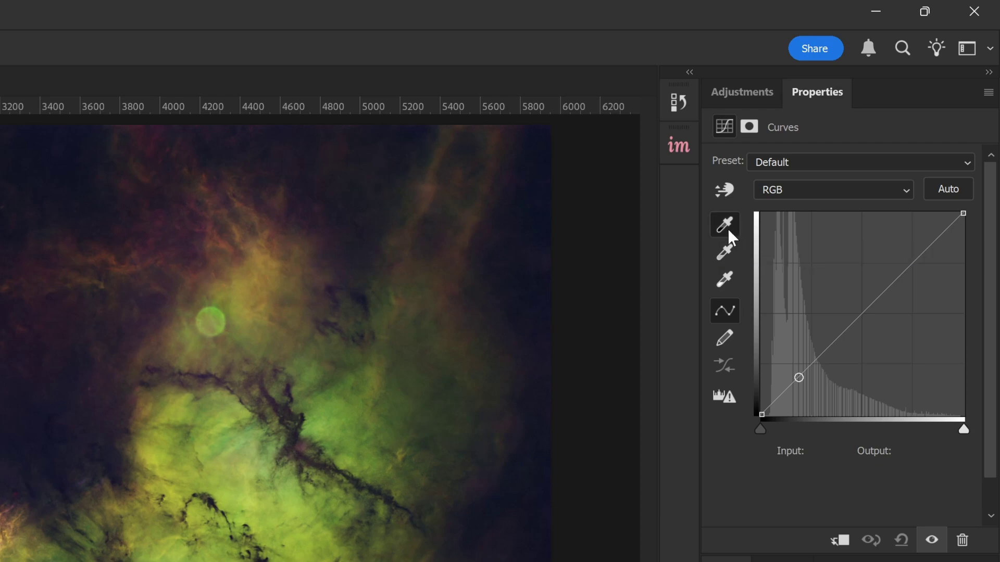
click(727, 229)
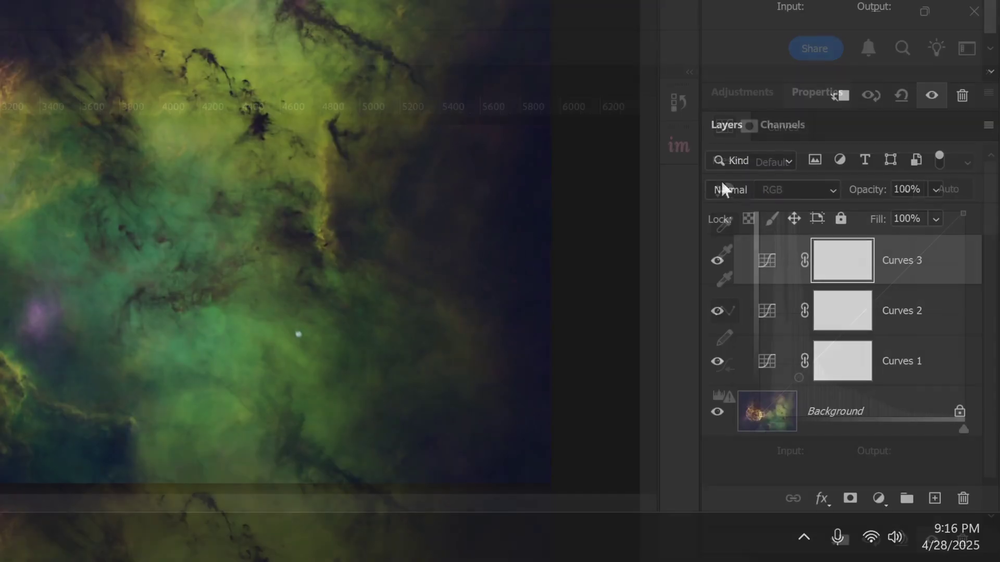
click(722, 183)
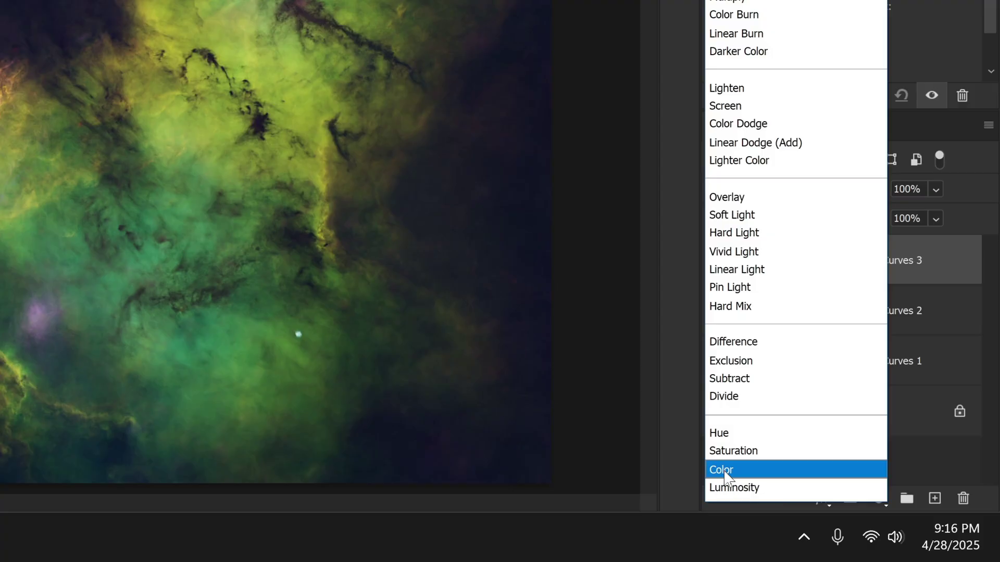
click(723, 470)
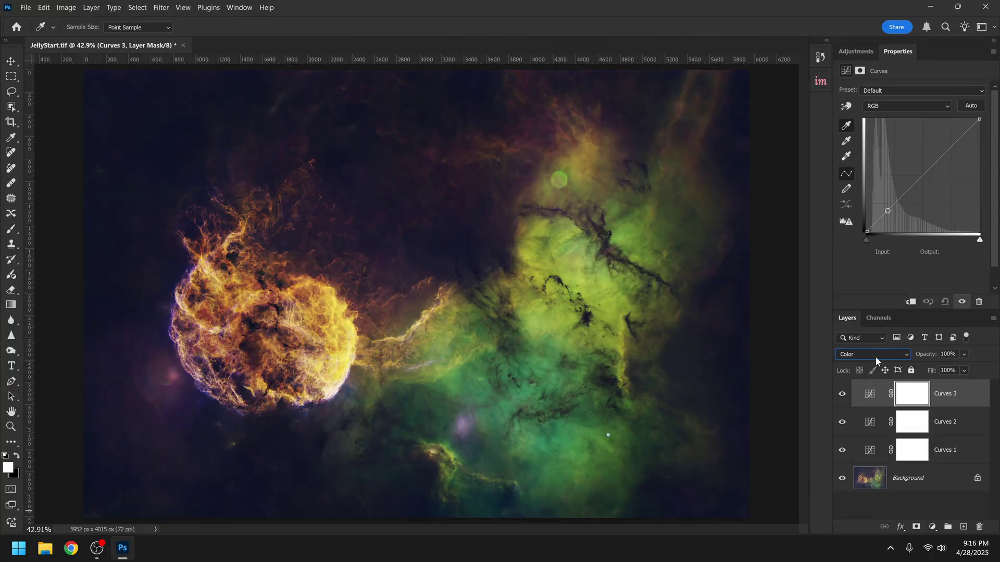
Sample the dark sky left of the orange nebula as Curves 3's black point and compare the layer hidden and shown.
click(848, 130)
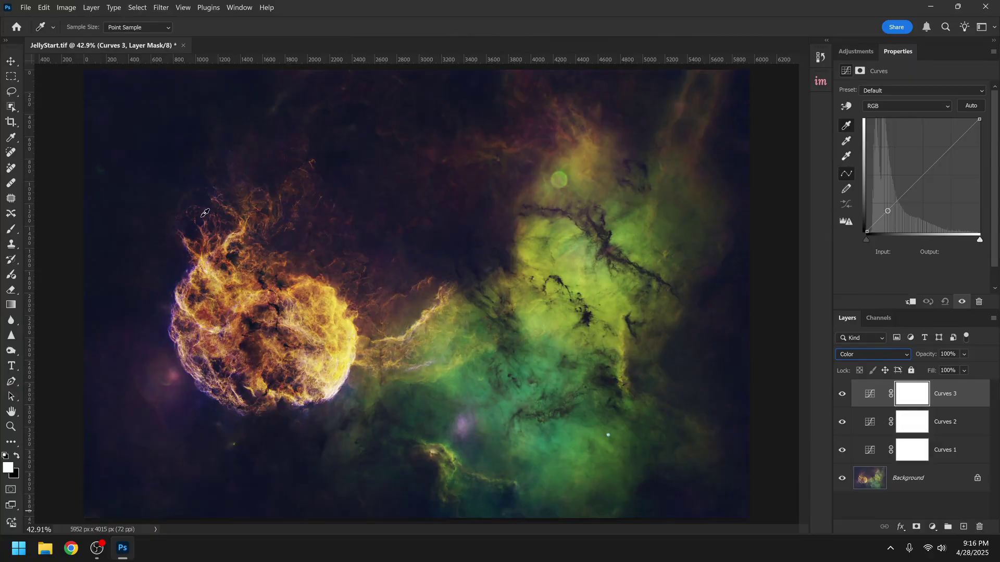
click(132, 210)
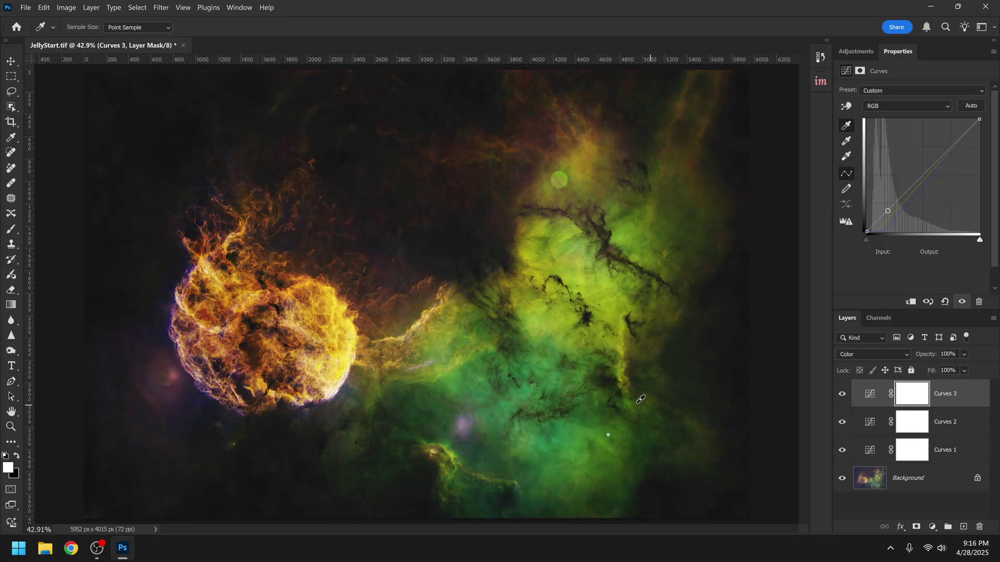
click(842, 395)
click(843, 395)
click(843, 395)
click(842, 395)
mouse_move(842, 395)
mouse_down()
mouse_move(845, 451)
mouse_move(842, 397)
mouse_move(842, 411)
mouse_up()
Add a Selective Color adjustment layer above Curves 3 and set its Yellows to Cyan -49%, Magenta +26% and Yellow +10%.
click(857, 51)
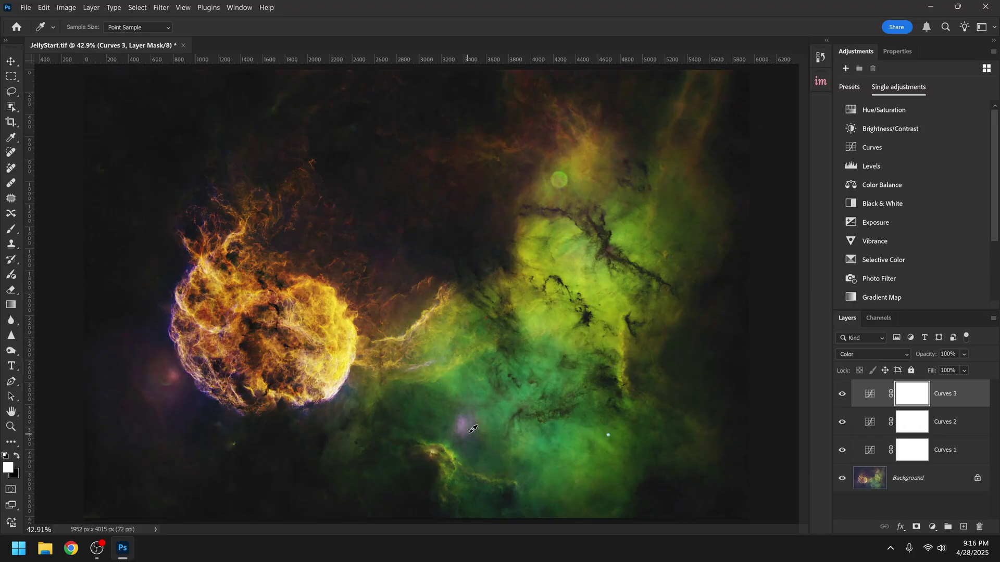
click(886, 262)
key(z)
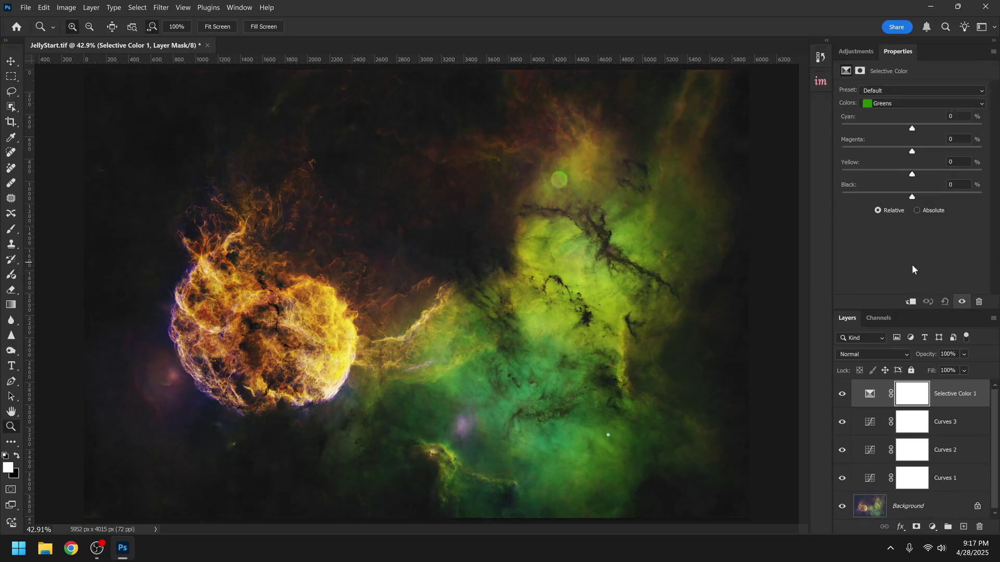
click(900, 102)
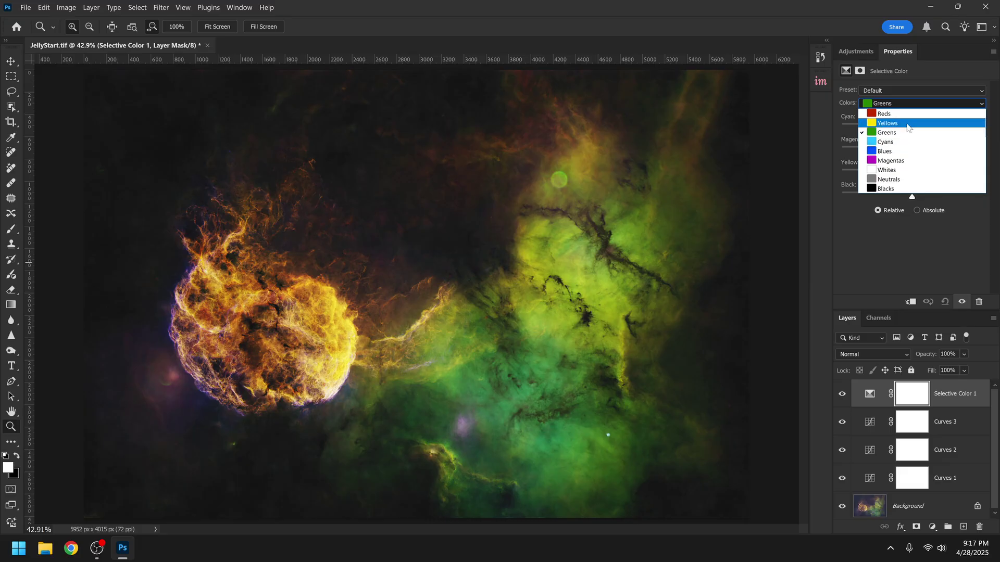
click(907, 124)
drag(912, 129, 982, 126)
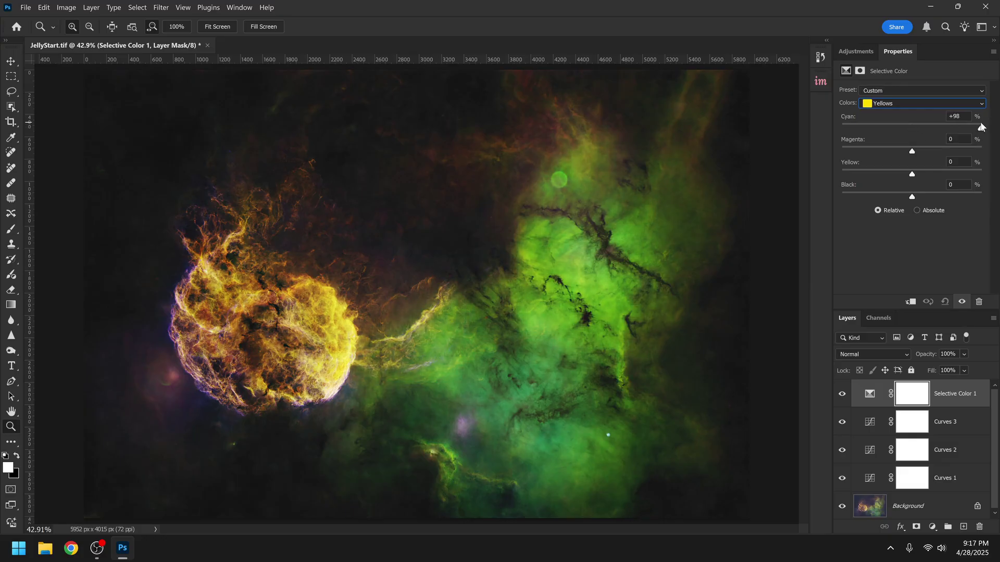
mouse_move(980, 127)
mouse_down()
mouse_move(867, 128)
mouse_move(970, 130)
mouse_up()
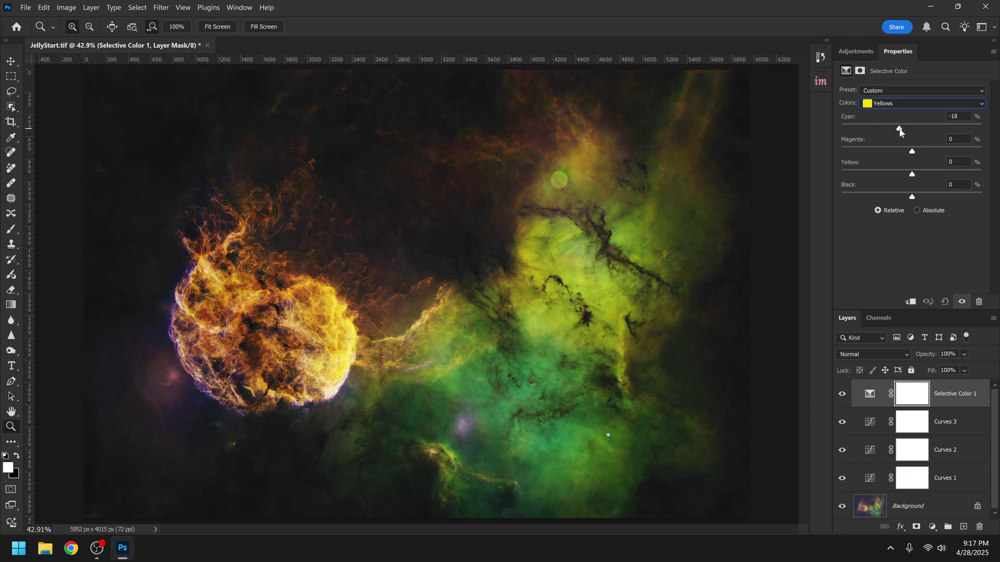
drag(900, 131, 874, 131)
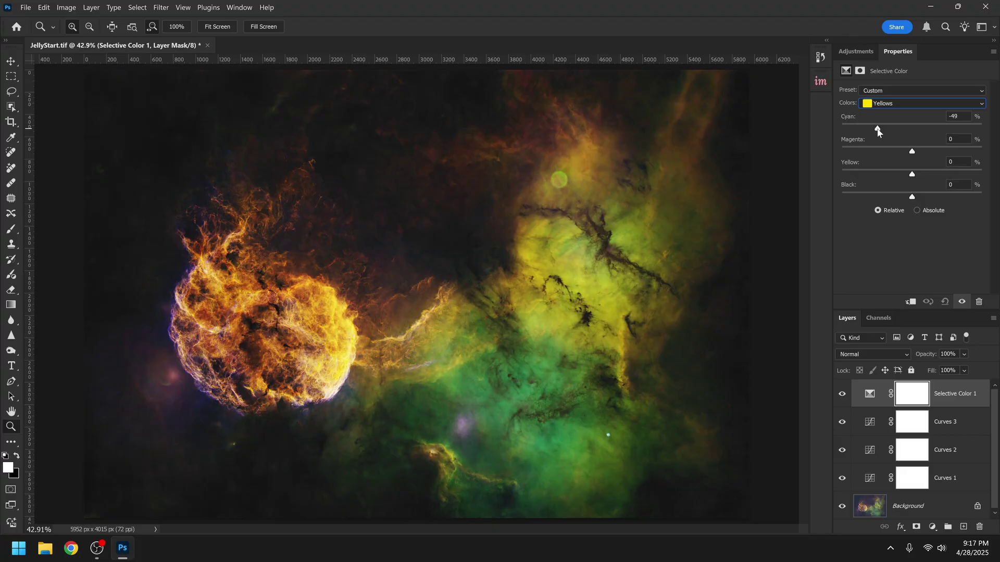
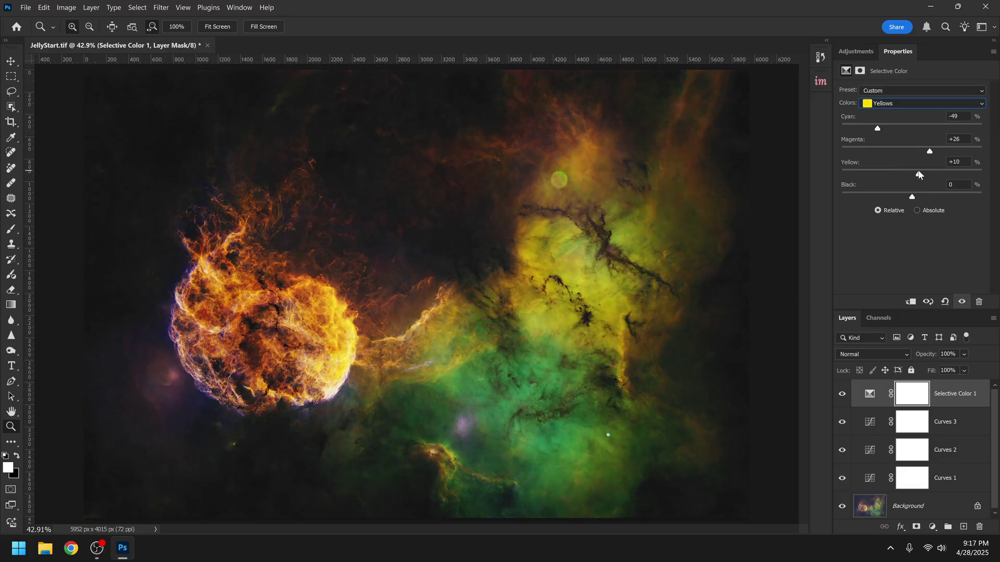
In Selective Color 1's Greens, set Cyan to +61% and Magenta to +21%, and reduce Yellow to shift the gas toward teal.
click(891, 103)
click(887, 135)
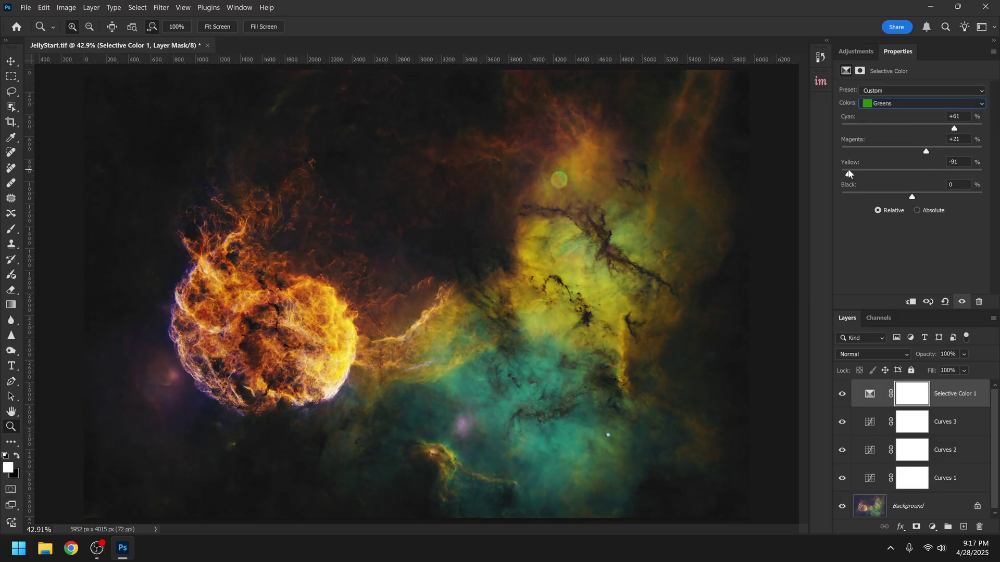
drag(848, 174, 883, 171)
Set Selective Color 1's Neutrals to Cyan -2% and Magenta +2%, and compare the layer hidden and shown.
click(888, 103)
click(891, 179)
click(841, 394)
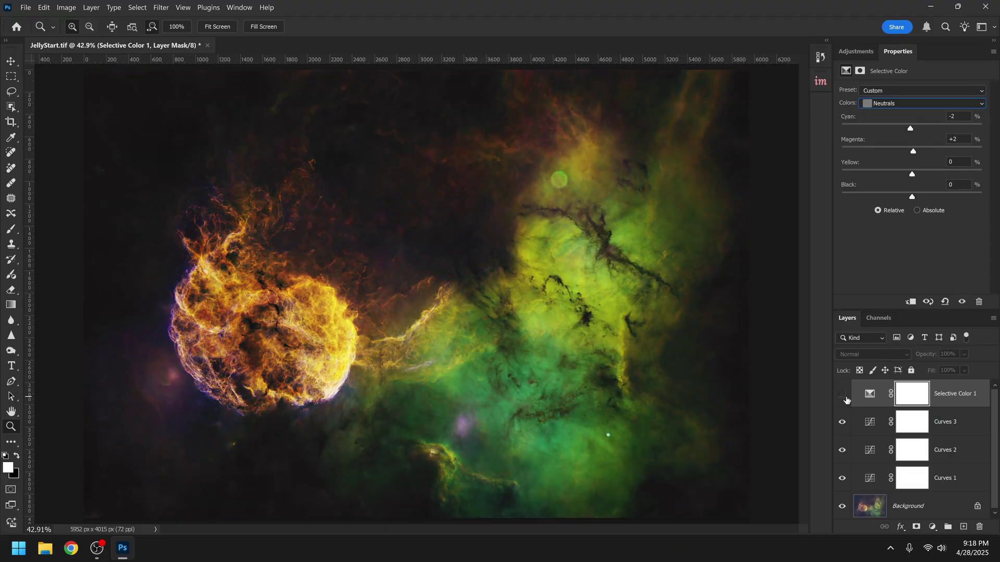
click(842, 394)
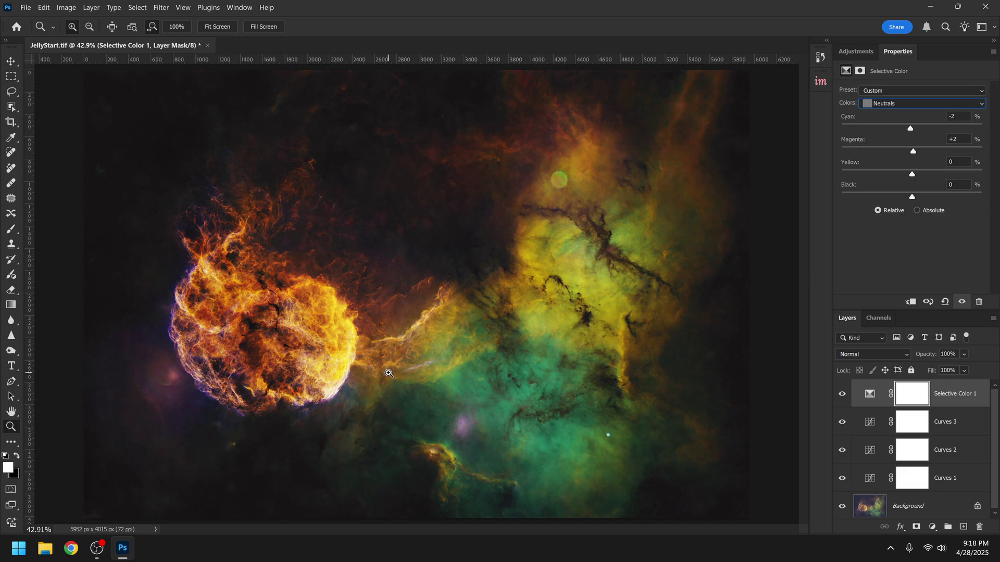
Invert Selective Color 1's mask to black and paint white over the upper yellow-green gas with a soft 385 px brush.
key(ctrl+i)
key(b)
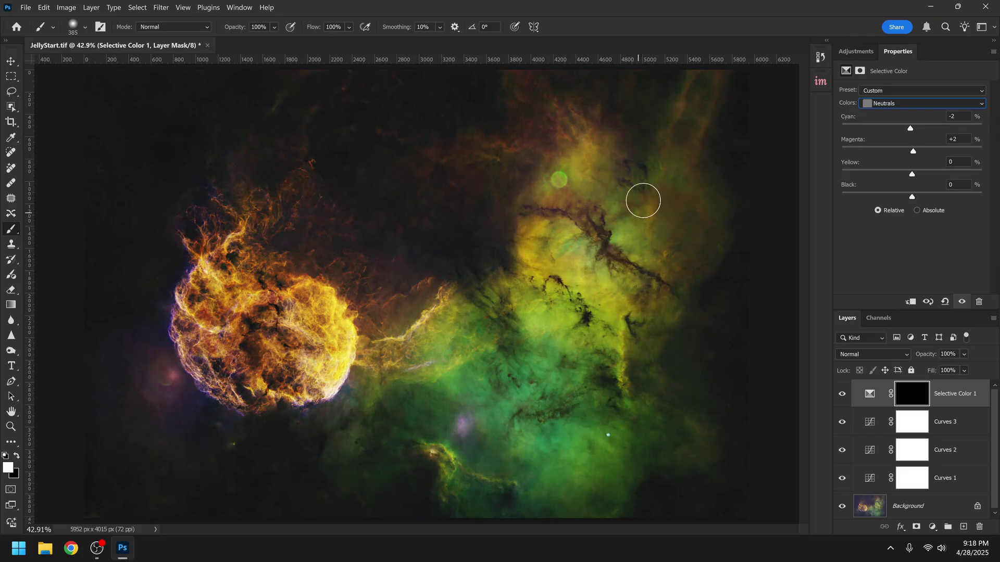
mouse_move(600, 175)
mouse_down()
mouse_move(558, 203)
mouse_move(580, 171)
mouse_up()
Create a Brights 1 luminosity mask with InstaMask and tune it to S 13, M 34 and H 156.
click(820, 82)
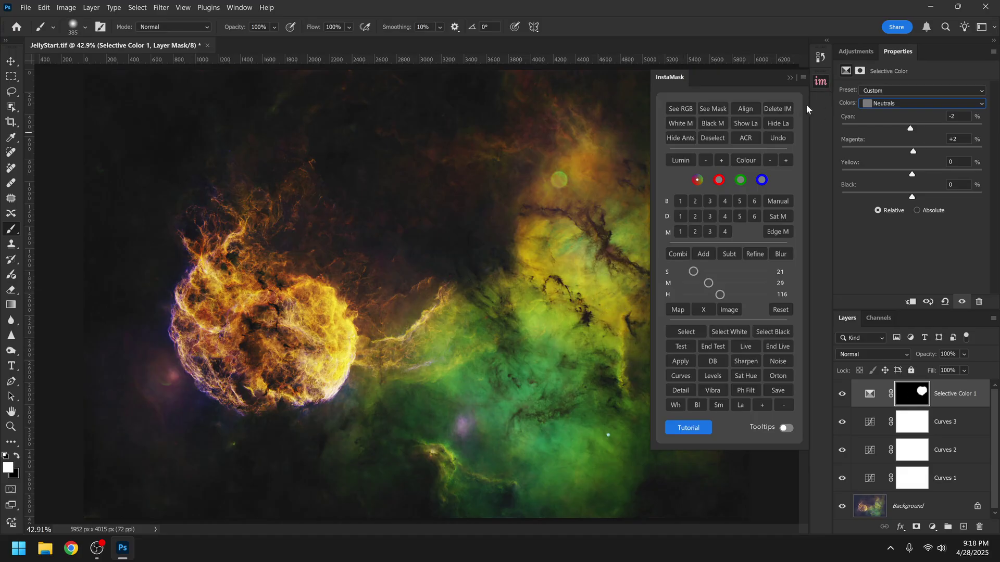
click(680, 201)
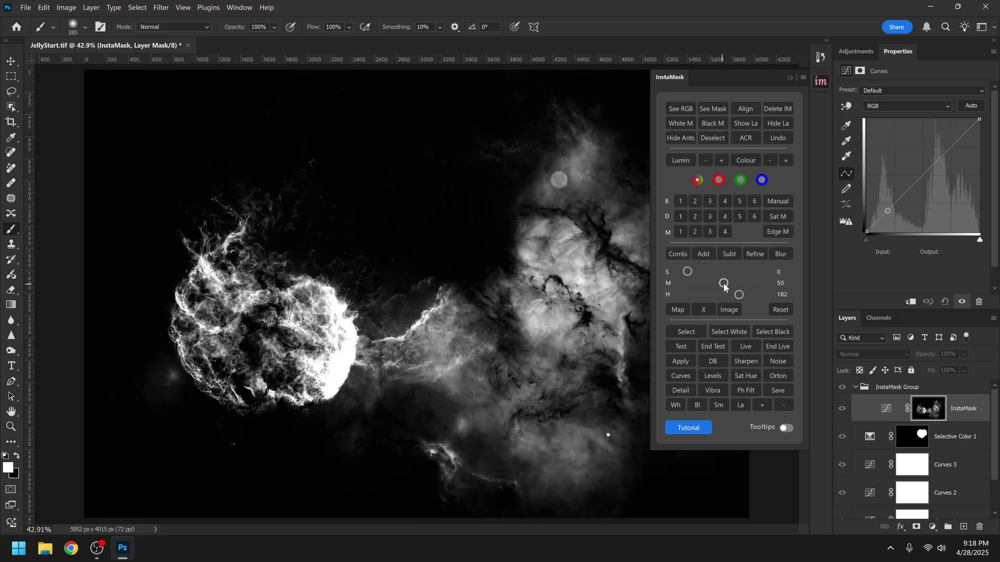
mouse_move(723, 284)
mouse_down()
mouse_move(706, 284)
mouse_move(716, 284)
mouse_up()
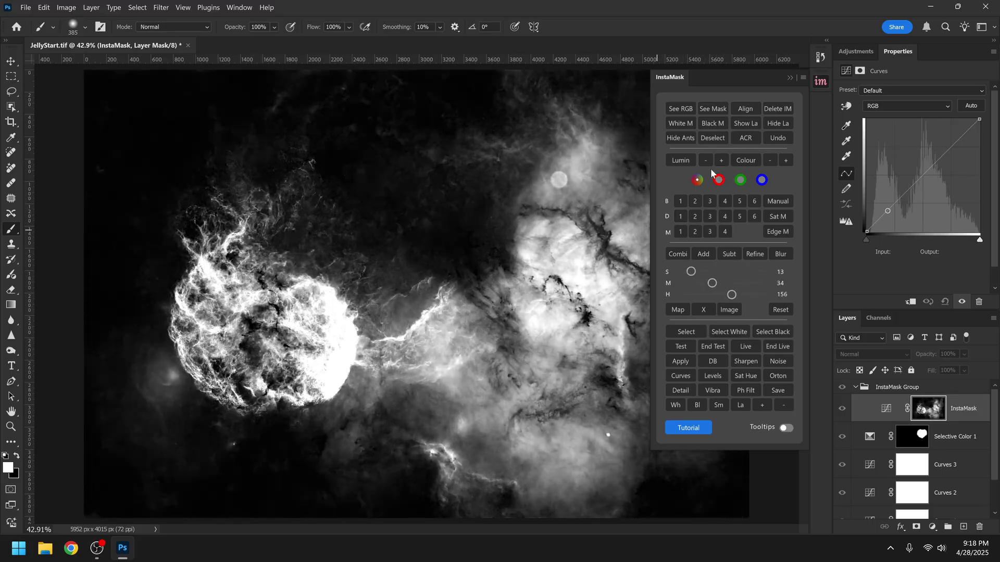
click(788, 78)
Paint black on the InstaMask with a soft 2165 px brush over the orange nebula and lower gas, keeping only the upper-right gas.
click(17, 457)
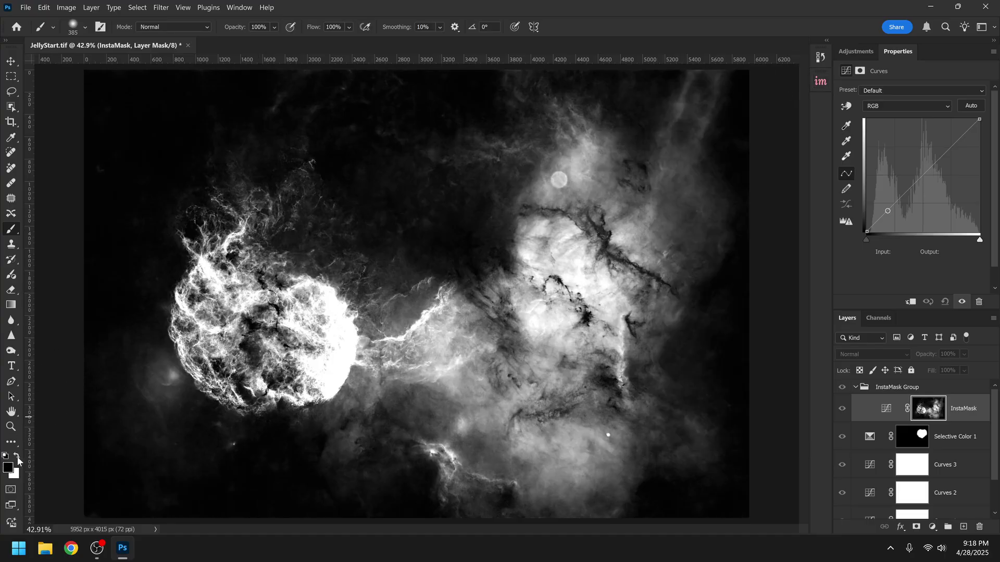
click(85, 28)
drag(133, 66, 136, 67)
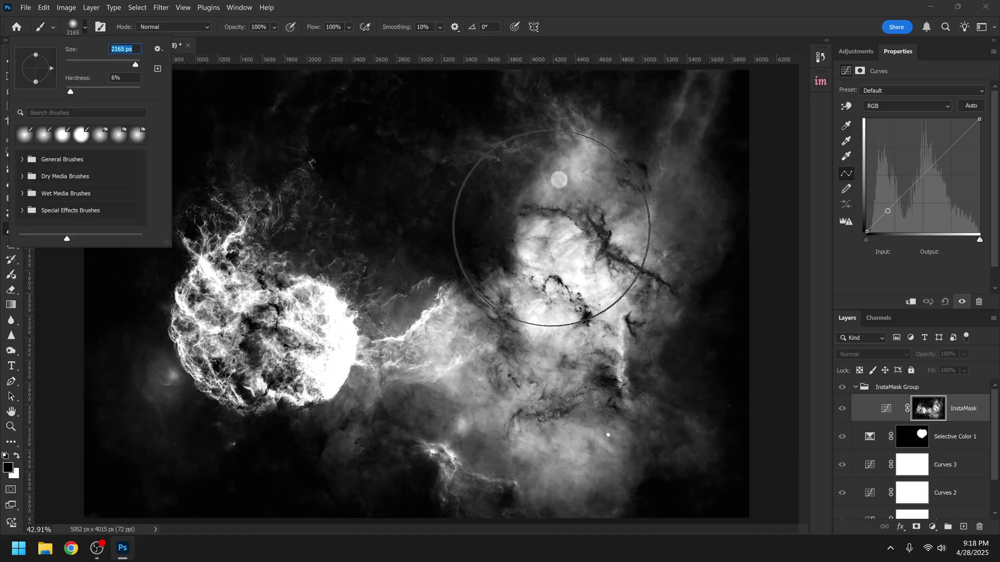
mouse_move(382, 144)
mouse_down()
mouse_move(247, 208)
mouse_move(602, 513)
mouse_move(480, 502)
mouse_move(330, 234)
mouse_move(153, 395)
mouse_up()
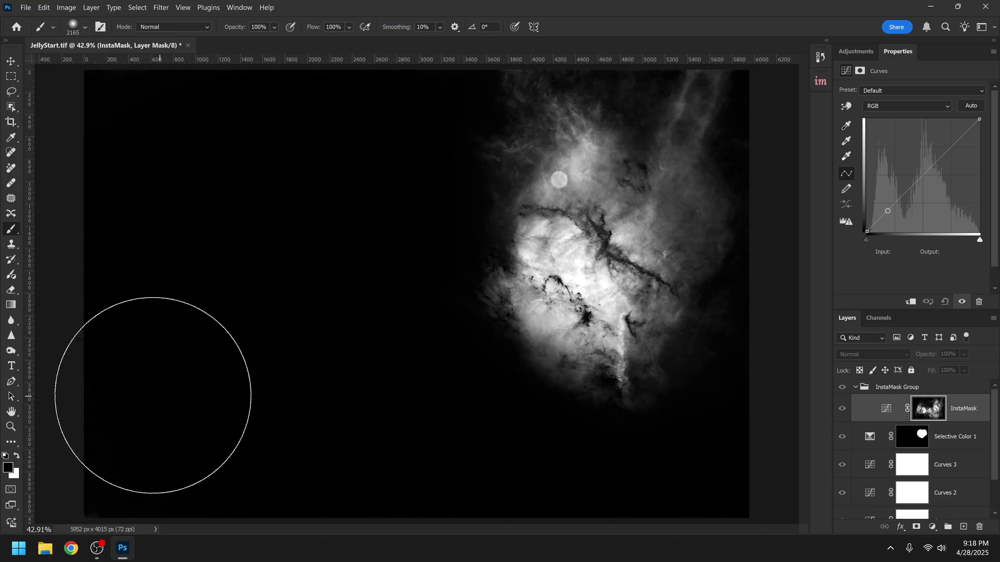
Apply the InstaMask to Selective Color 1's layer mask and compare the image with the layer hidden and shown.
alt+click(929, 432)
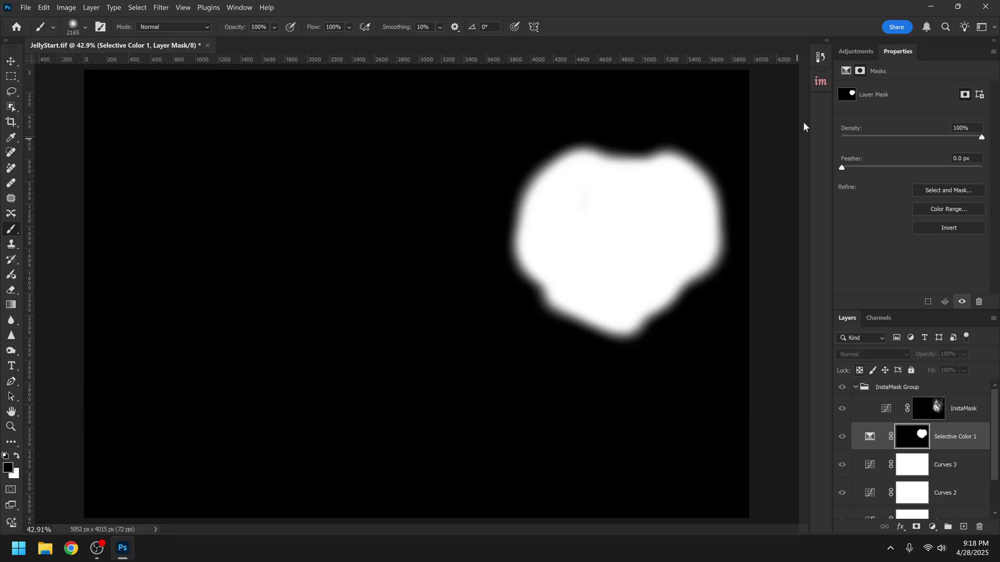
click(820, 82)
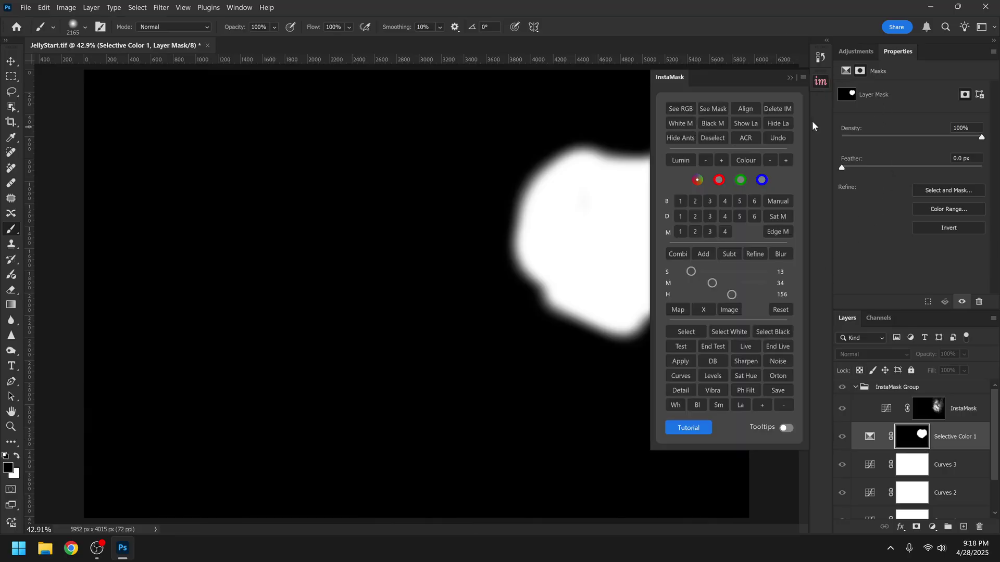
click(686, 363)
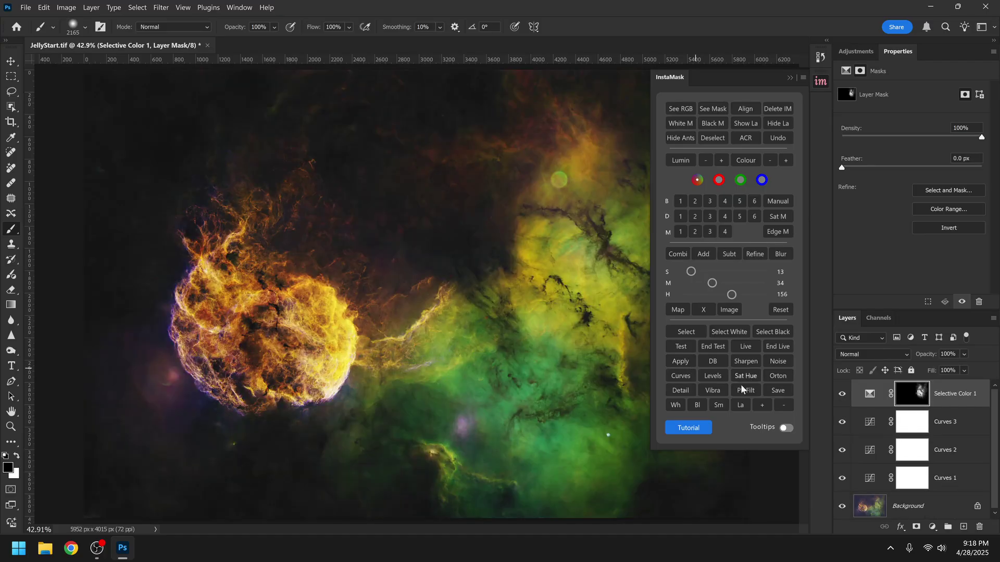
click(789, 78)
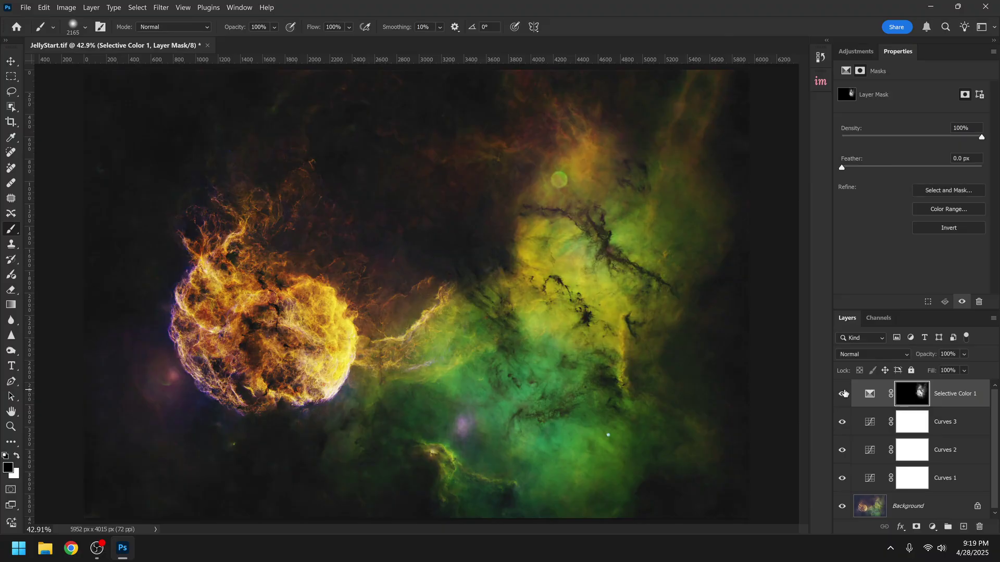
click(843, 396)
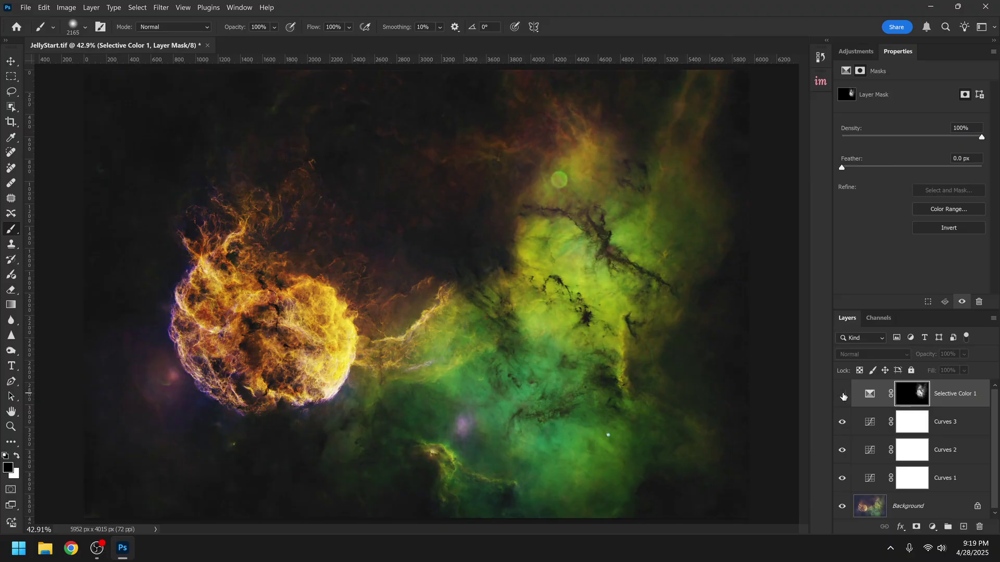
Add another Selective Color layer and reduce the yellow in its Greens to turn the lower green gas toward teal.
scroll(600, 325, down, 1)
click(855, 51)
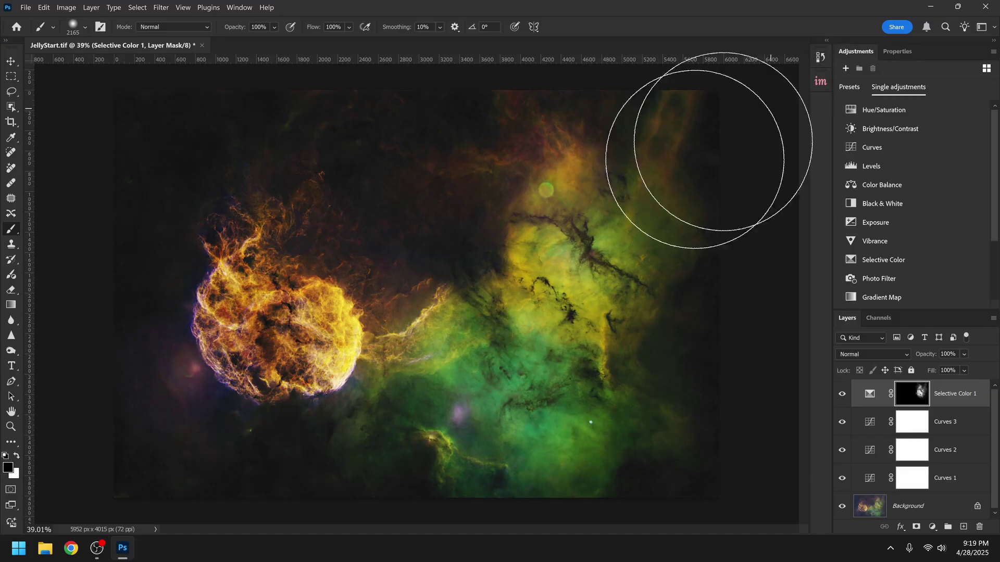
click(10, 426)
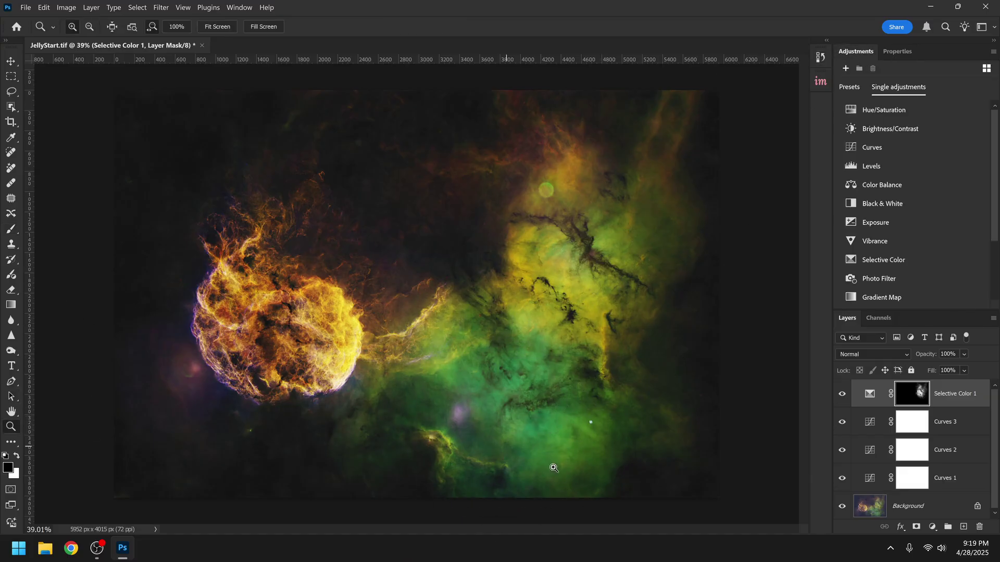
click(902, 259)
click(919, 103)
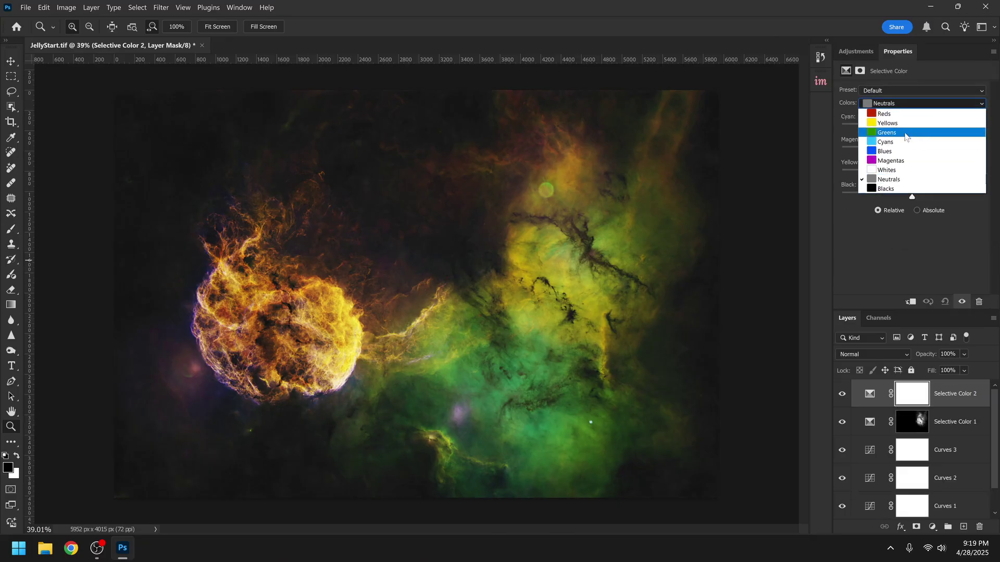
click(904, 134)
drag(912, 128, 875, 176)
In Selective Color 2's Cyans, raise the cyan amount and fine-tune the magenta and yellow amounts.
click(894, 102)
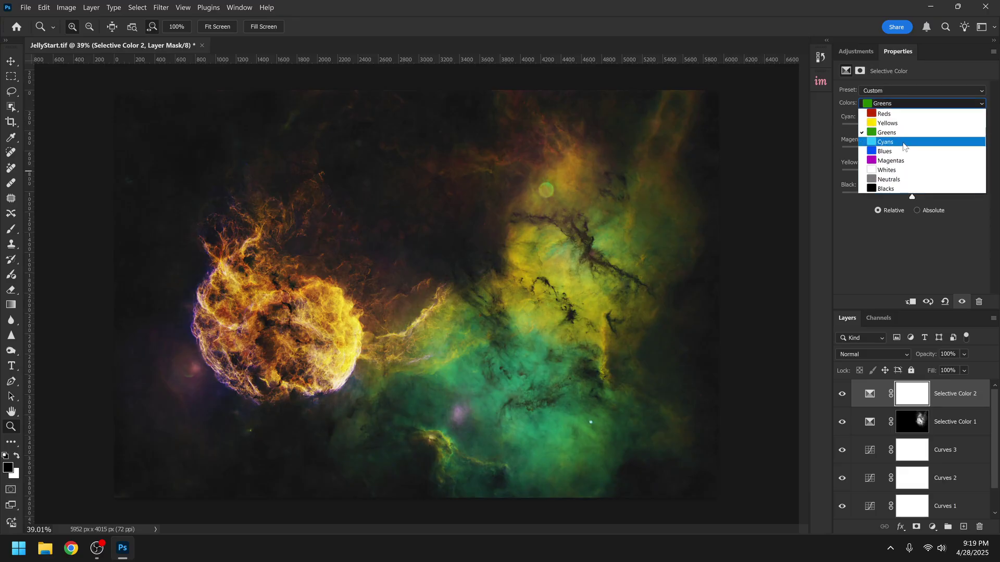
click(910, 139)
drag(912, 128, 842, 128)
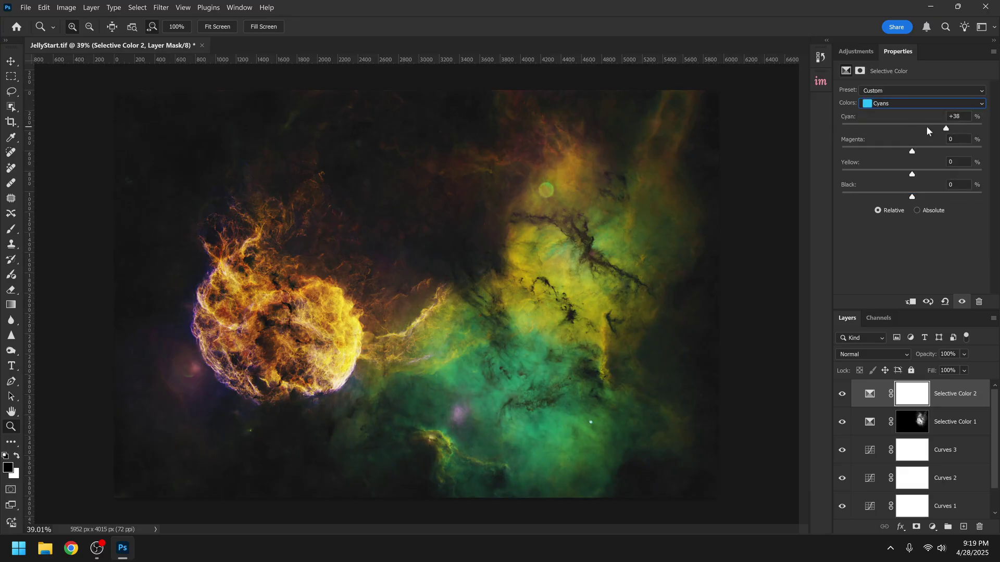
drag(911, 152, 904, 178)
Set Selective Color 2's Neutrals to Cyan -7, Magenta +5 and Yellow -12.
click(890, 103)
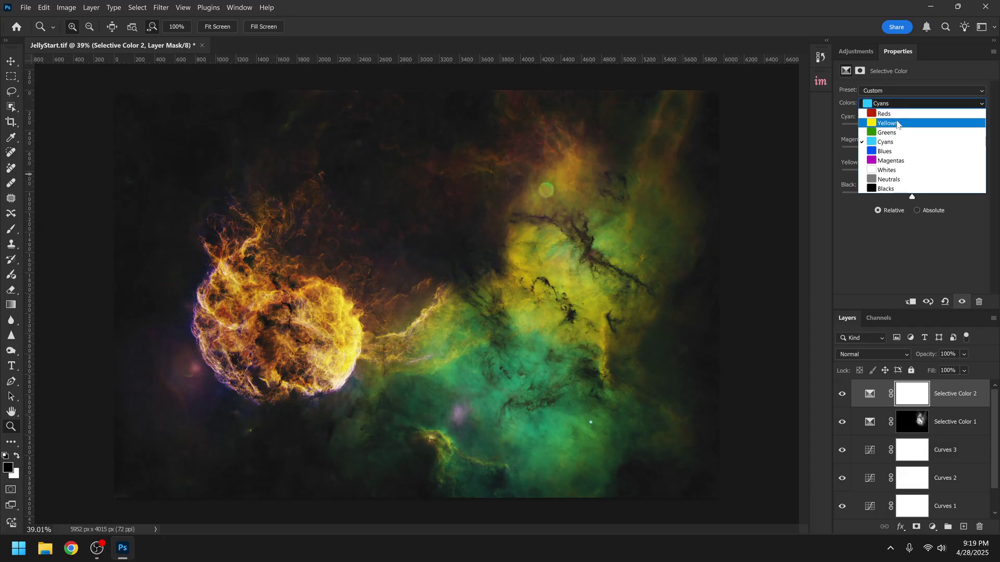
click(888, 179)
drag(912, 128, 919, 151)
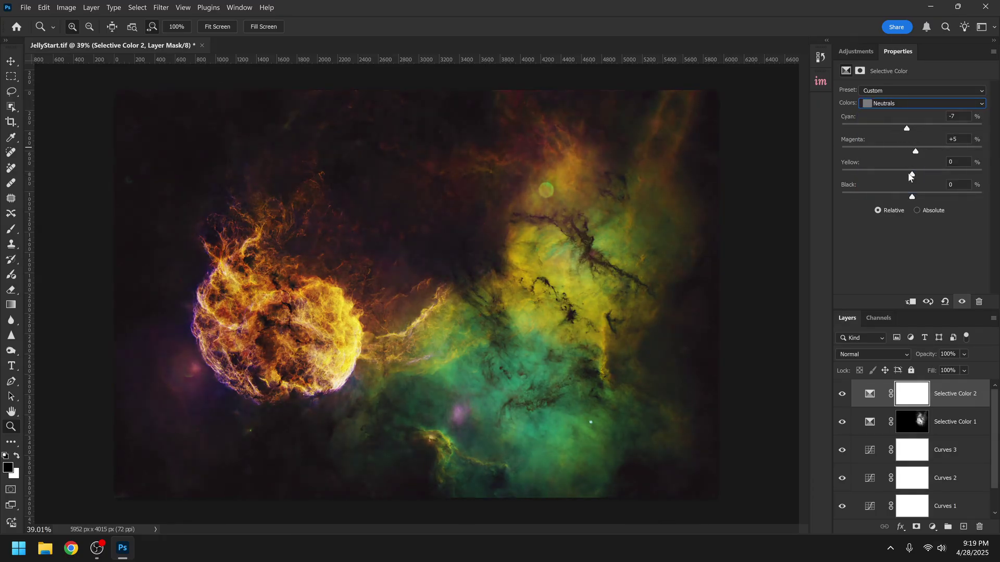
Create a Brights 1 luminosity mask with InstaMask and tune it to S 30, M 21 and H 100.
click(821, 81)
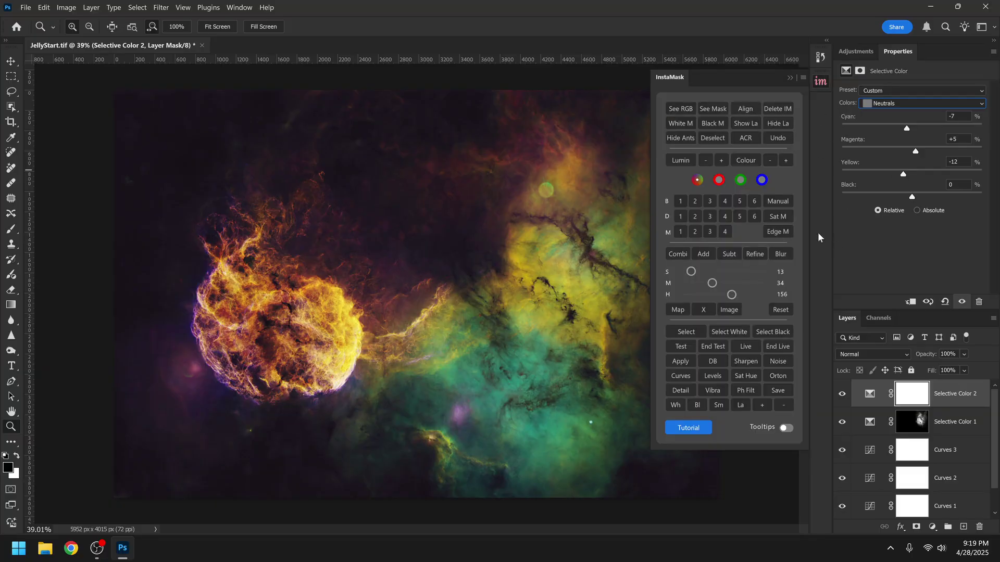
click(681, 198)
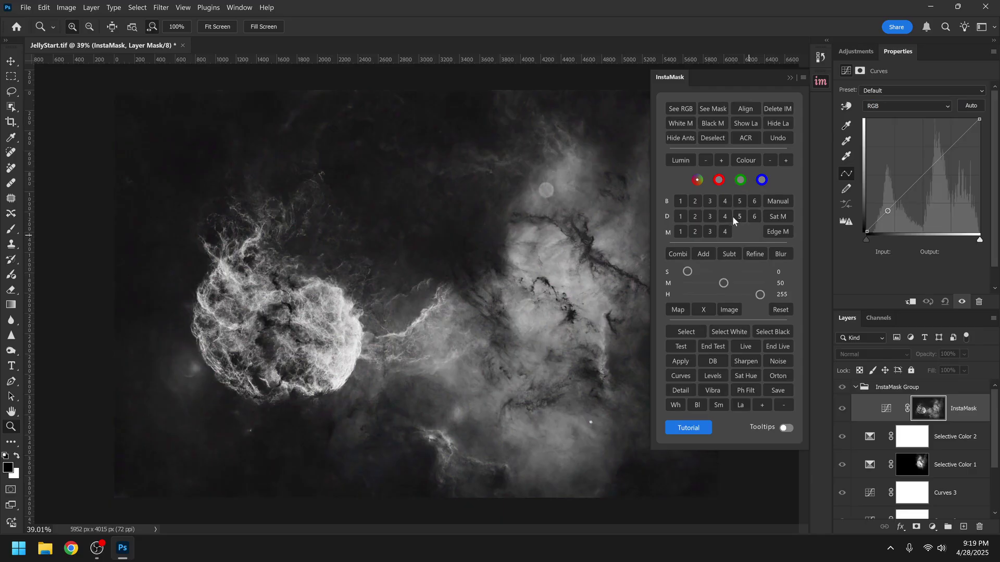
drag(761, 295, 732, 294)
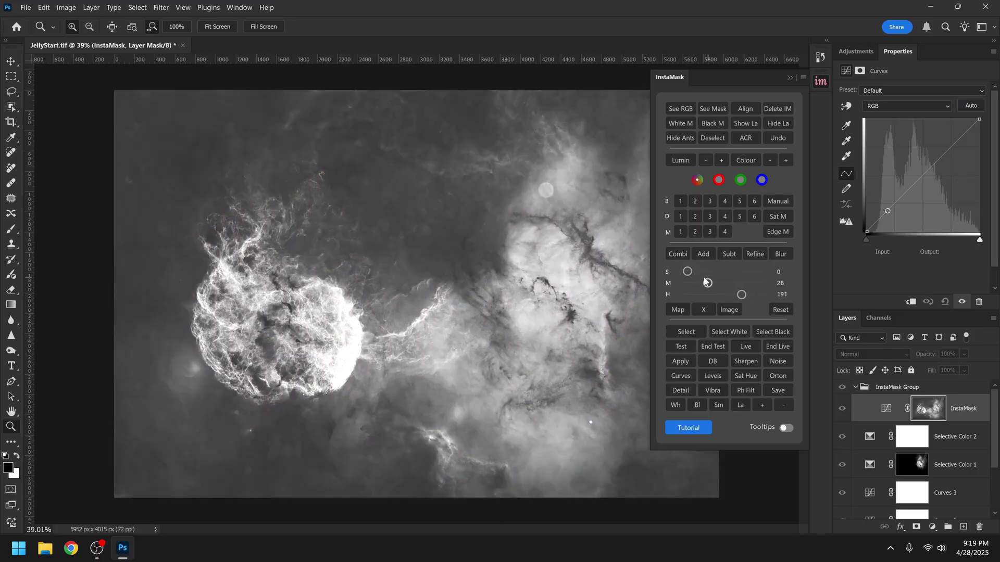
drag(687, 271, 715, 295)
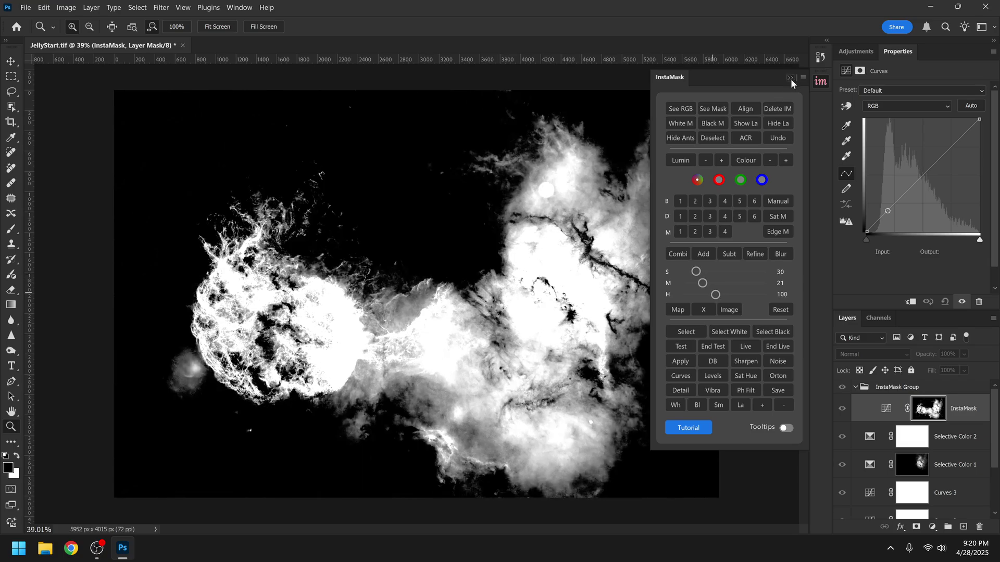
click(790, 79)
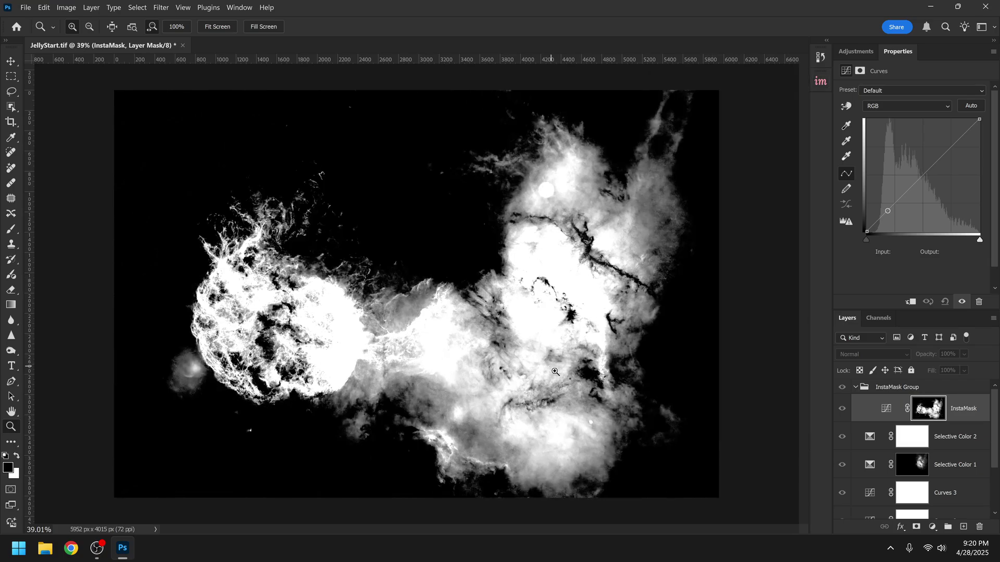
Paint black on the InstaMask with the 2165 px brush, keeping only the lower teal gas, and apply it to Selective Color 2's mask.
click(11, 229)
mouse_move(171, 365)
mouse_down()
mouse_move(203, 239)
mouse_move(522, 183)
mouse_move(301, 509)
mouse_up()
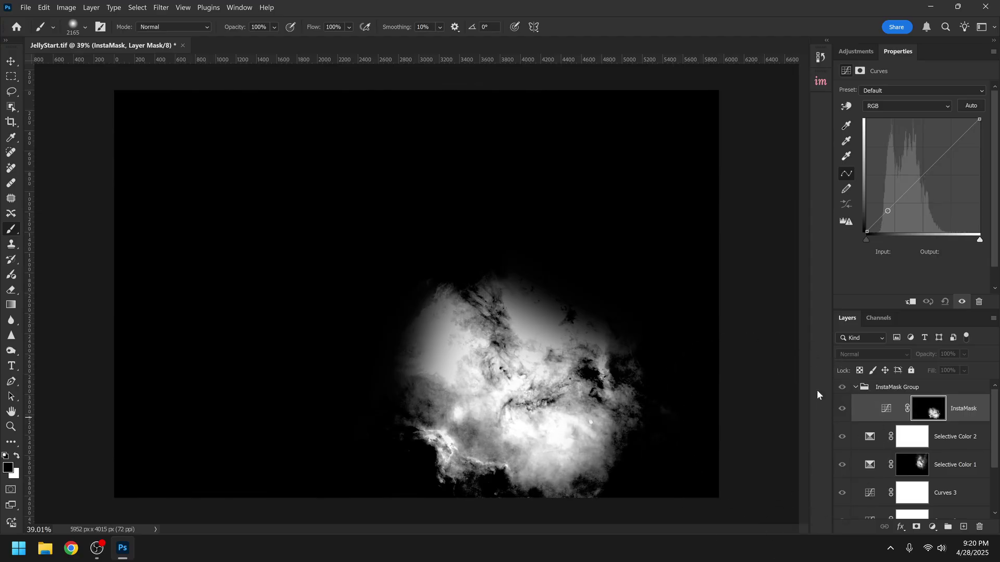
alt+click(921, 439)
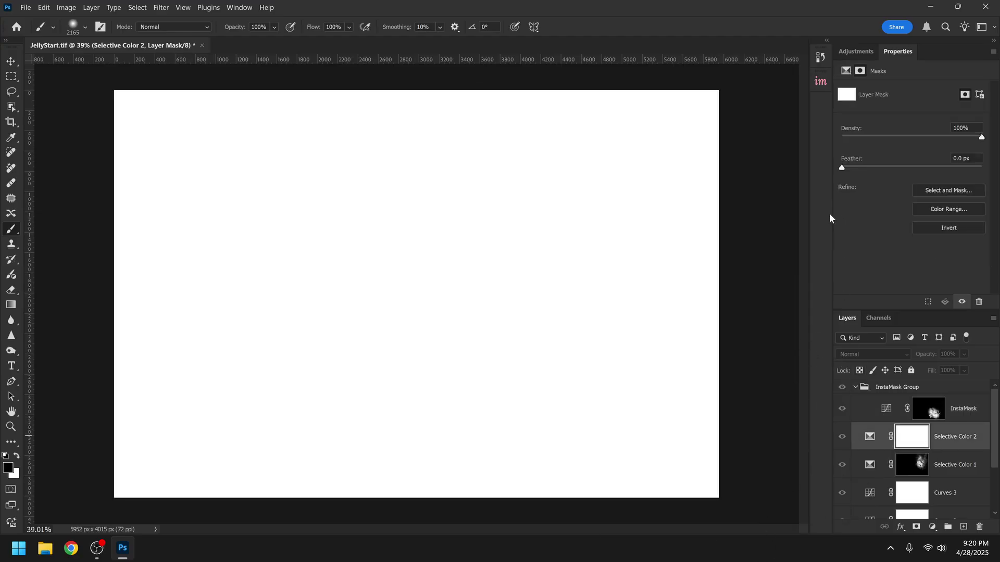
click(821, 81)
click(682, 361)
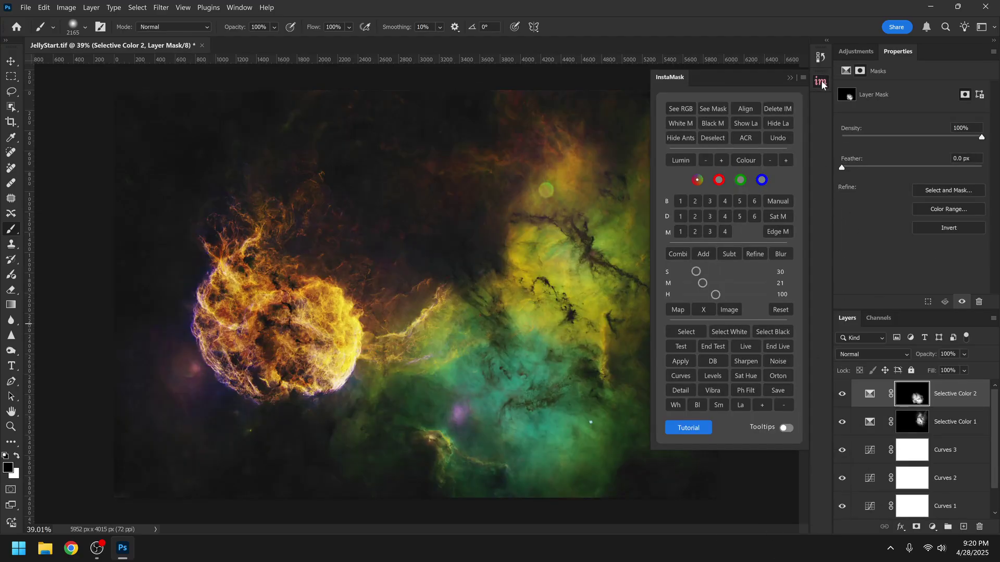
Compare the image with Selective Color 2 hidden and shown.
click(795, 76)
click(842, 394)
click(842, 394)
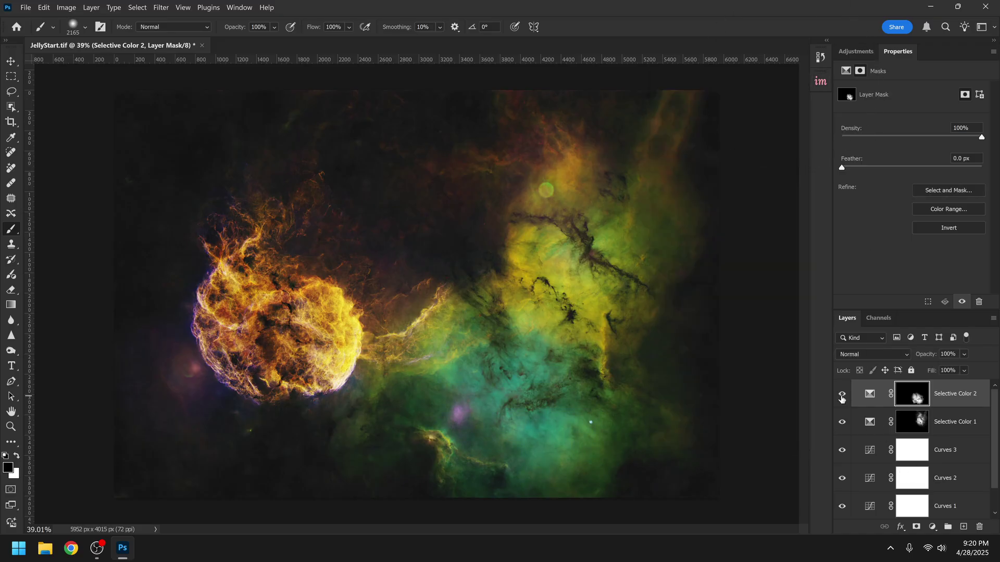
click(842, 394)
click(842, 394)
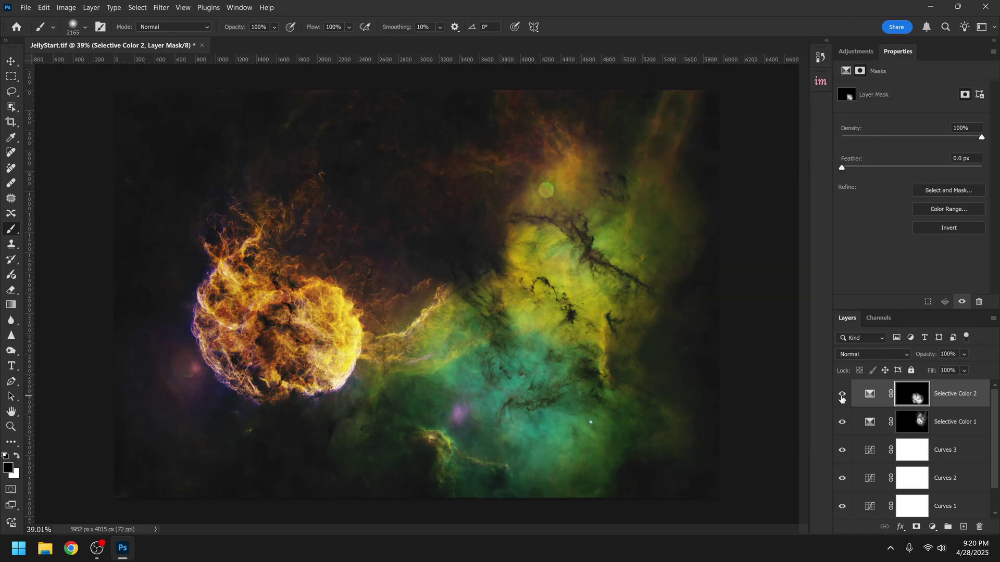
Add a third Selective Color layer and cool its Neutrals by raising cyan and magenta and setting Yellow to -15.
click(855, 51)
click(10, 427)
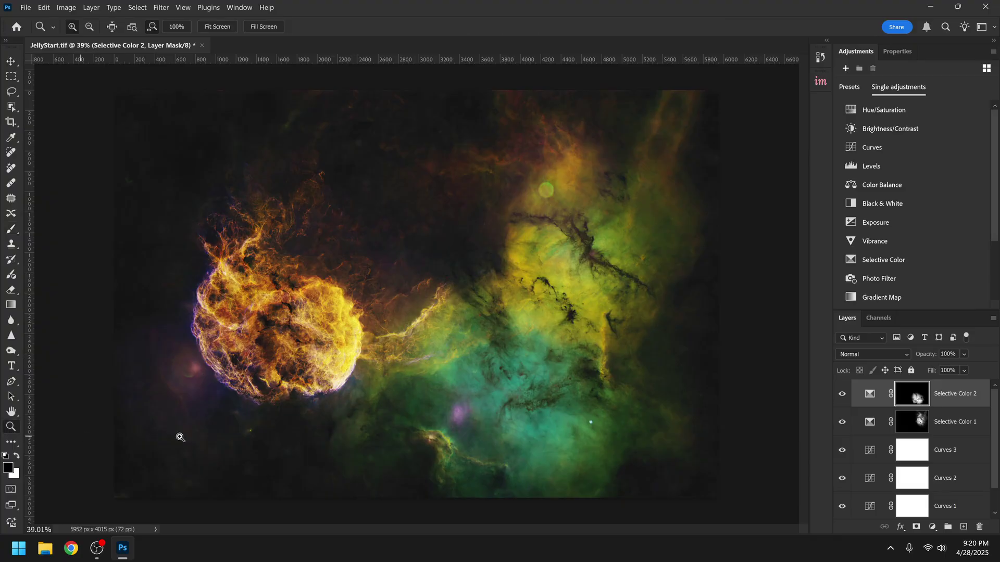
click(948, 258)
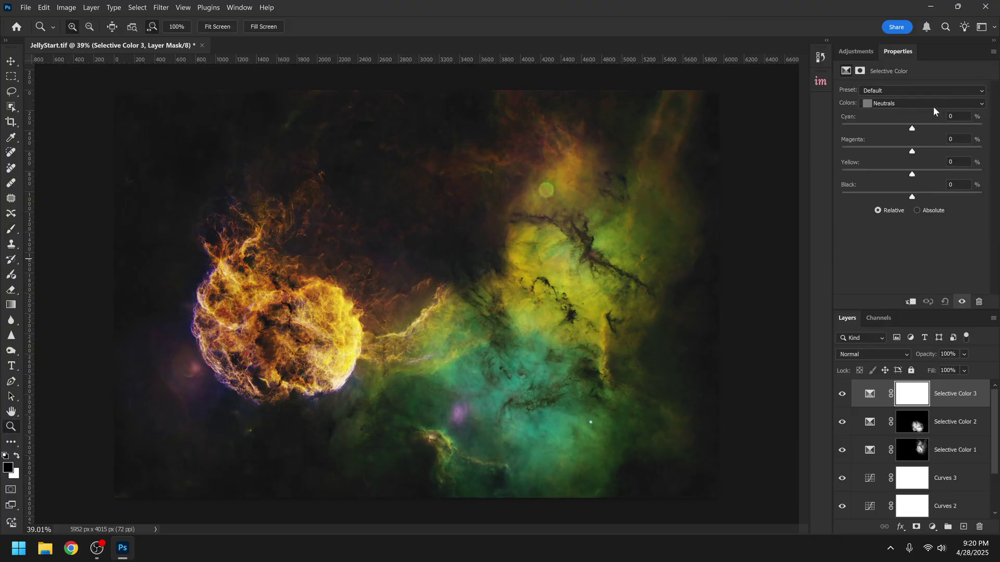
drag(912, 130, 902, 175)
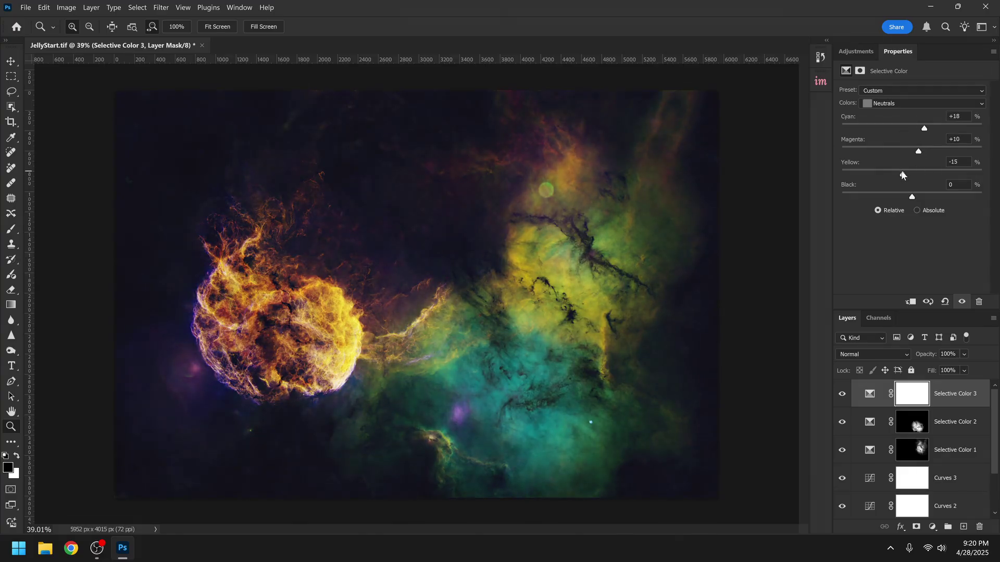
drag(924, 130, 917, 152)
Set Selective Color 3's Cyans to Cyan +22, Magenta +5 and Yellow -19.
click(906, 103)
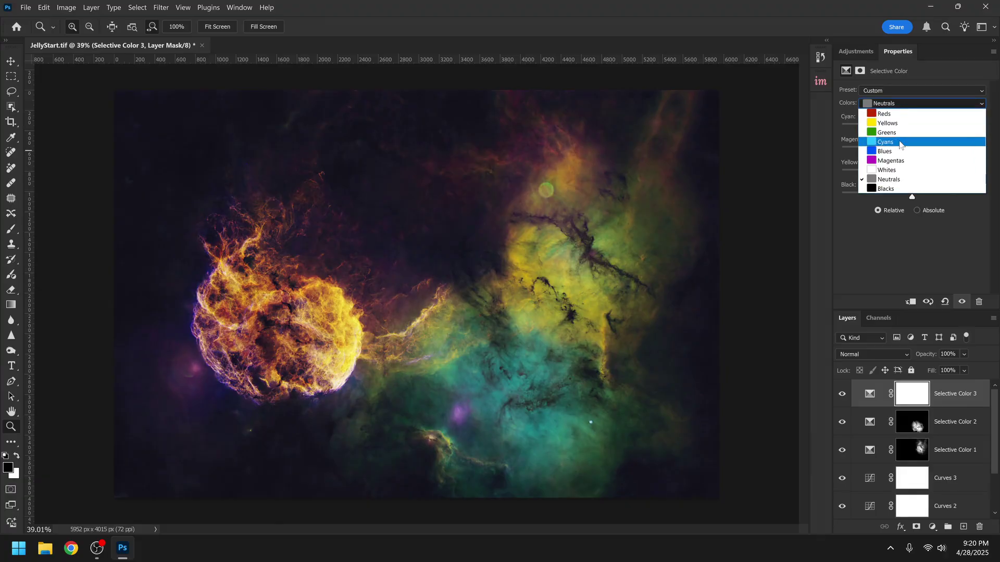
click(899, 142)
drag(916, 127, 912, 152)
click(911, 152)
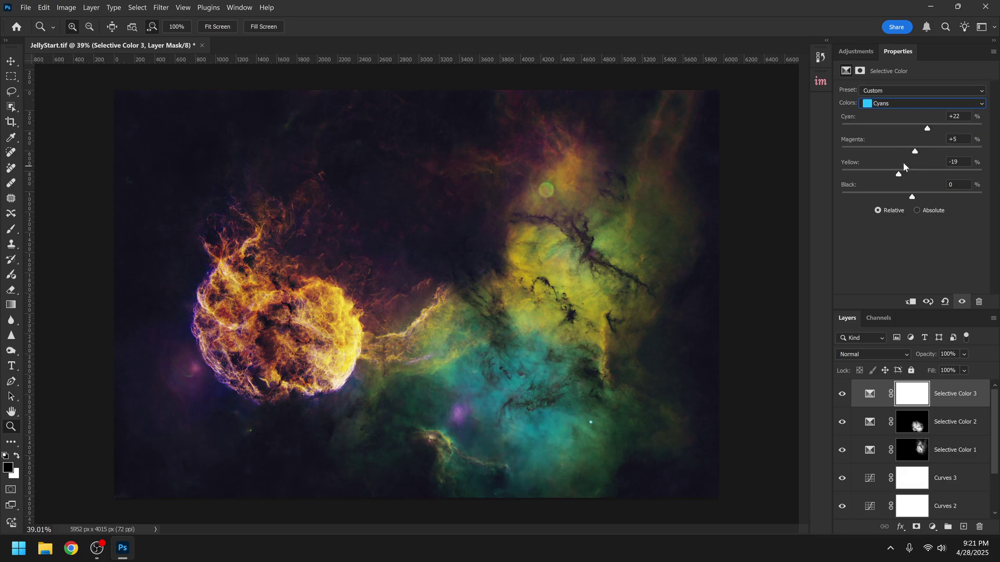
Set Selective Color 3's Yellows to Cyan -10, Magenta +25 and Yellow -4.
click(904, 104)
click(902, 134)
click(906, 103)
click(906, 123)
drag(911, 151, 928, 151)
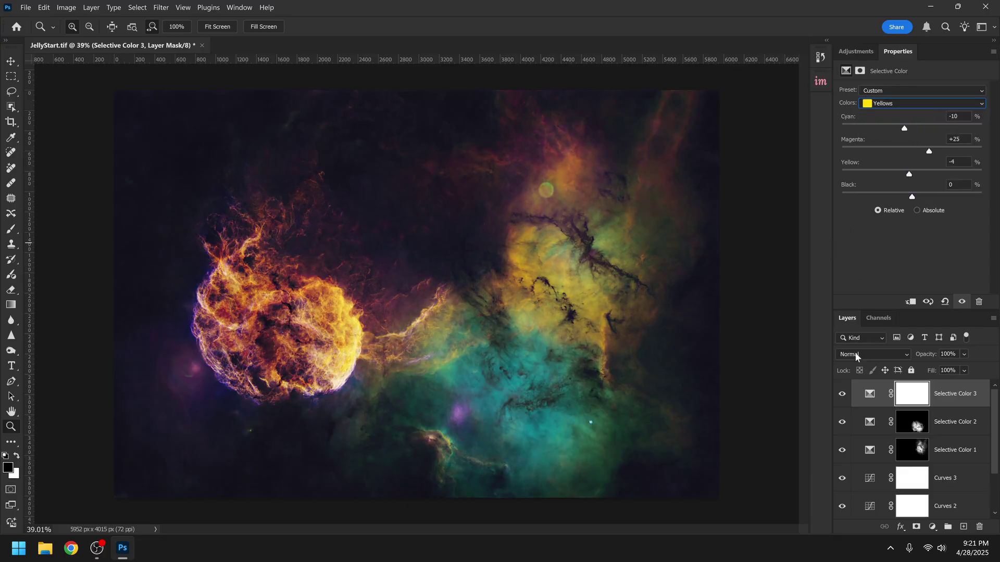
Compare the image repeatedly with Selective Color 3 hidden and shown.
click(842, 398)
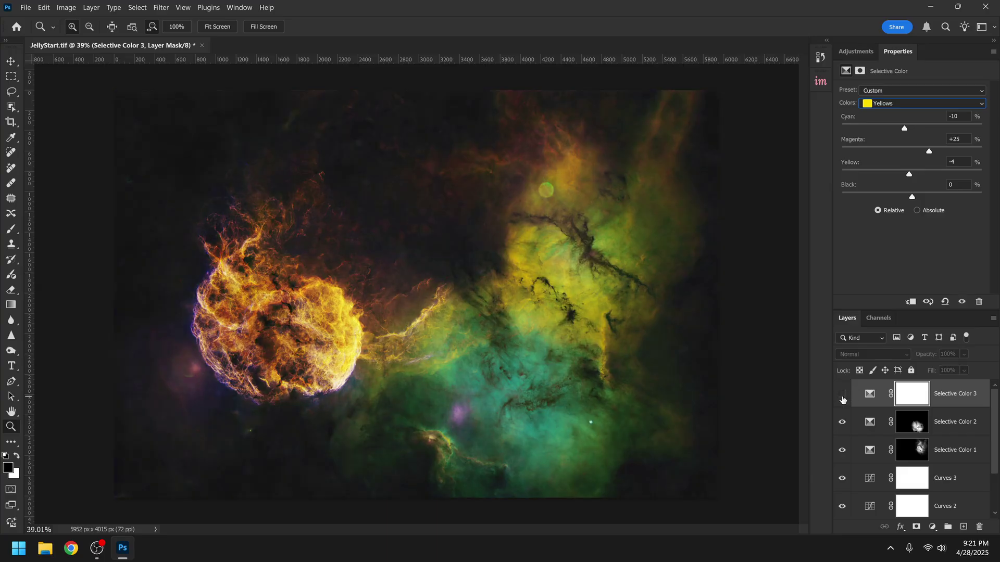
click(843, 399)
click(842, 399)
click(842, 398)
click(842, 398)
click(842, 398)
click(842, 398)
click(842, 398)
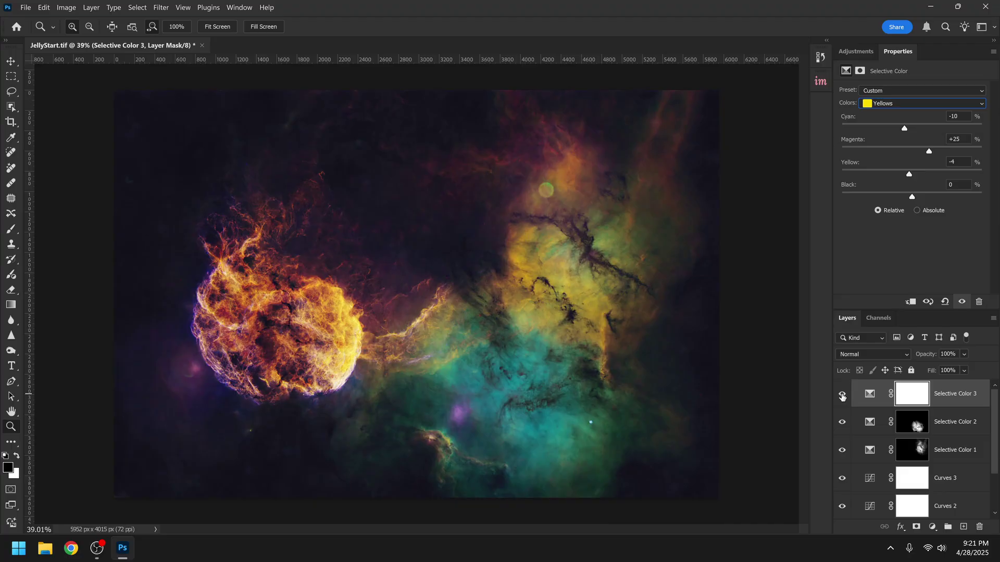
click(842, 398)
click(842, 398)
Paint black over the orange nebula on Selective Color 3's mask with the 2165 px brush and soften the mask with Gaussian Blur.
click(11, 229)
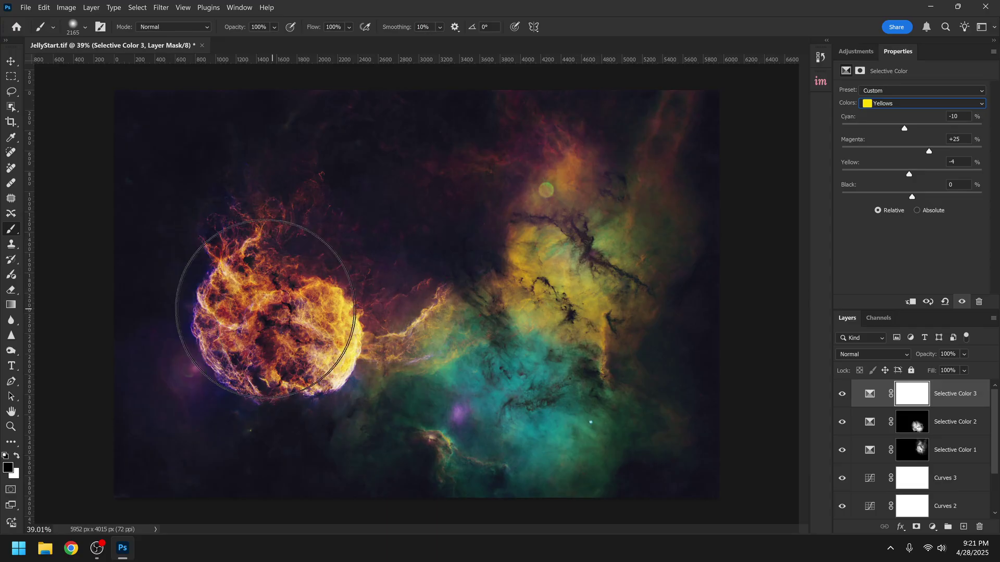
mouse_move(258, 311)
mouse_down()
mouse_move(245, 345)
mouse_move(267, 283)
mouse_move(264, 347)
mouse_move(287, 271)
mouse_move(259, 336)
mouse_move(253, 295)
mouse_move(274, 267)
mouse_move(280, 348)
mouse_move(283, 297)
mouse_move(265, 234)
mouse_move(248, 331)
mouse_move(326, 369)
mouse_up()
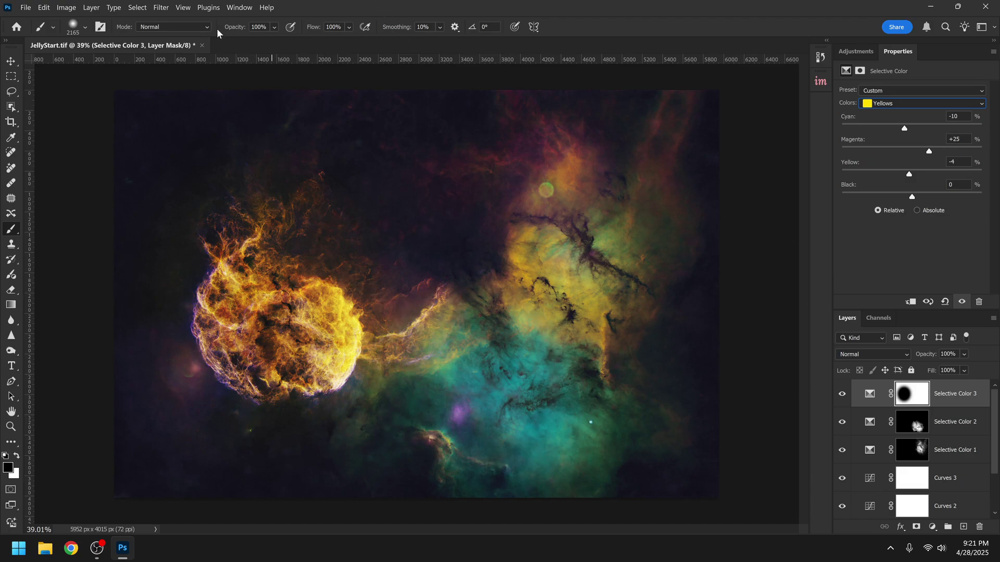
click(161, 8)
mouse_move(235, 134)
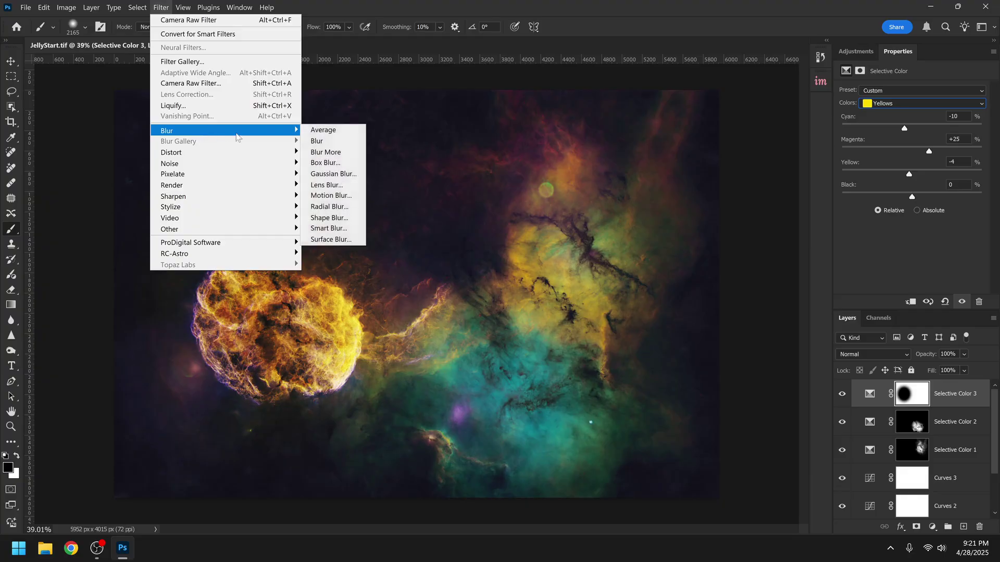
click(324, 174)
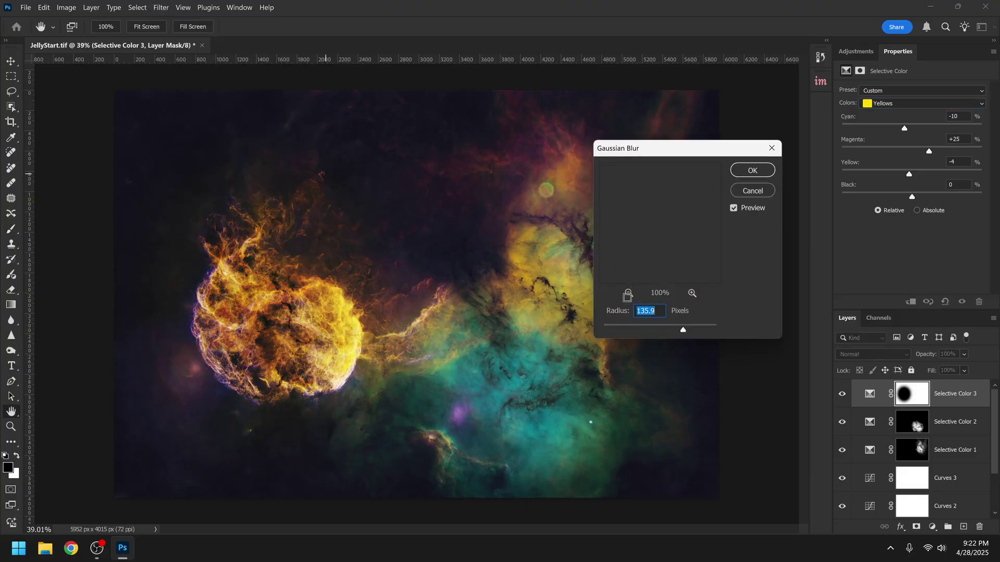
click(628, 293)
click(628, 293)
click(627, 294)
click(628, 294)
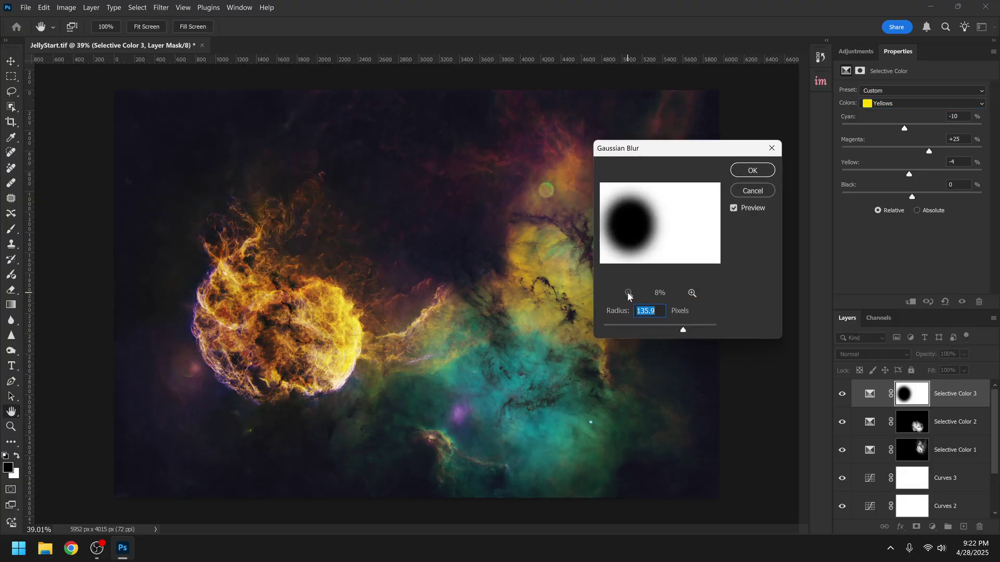
drag(683, 336, 603, 326)
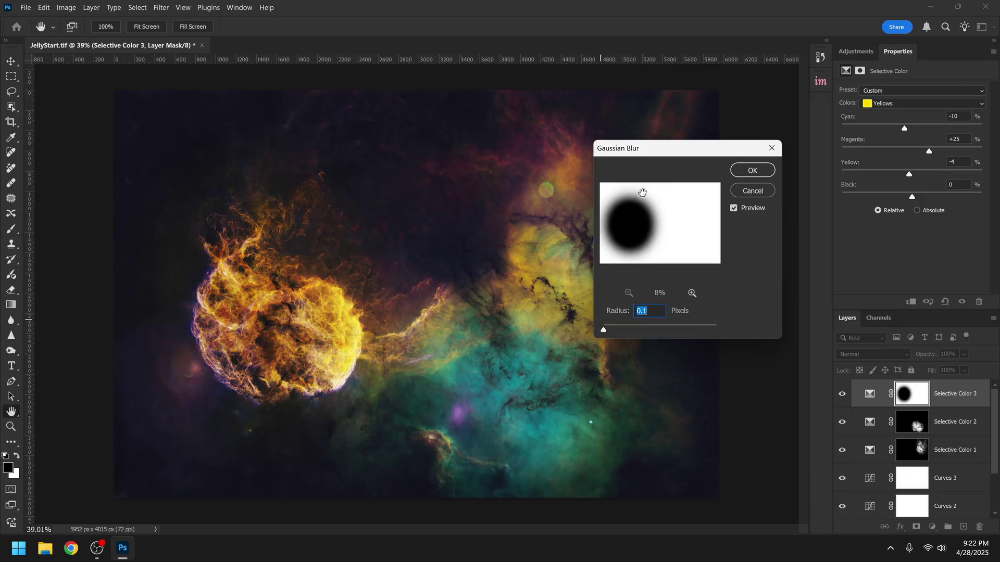
drag(604, 330, 692, 330)
key(Return)
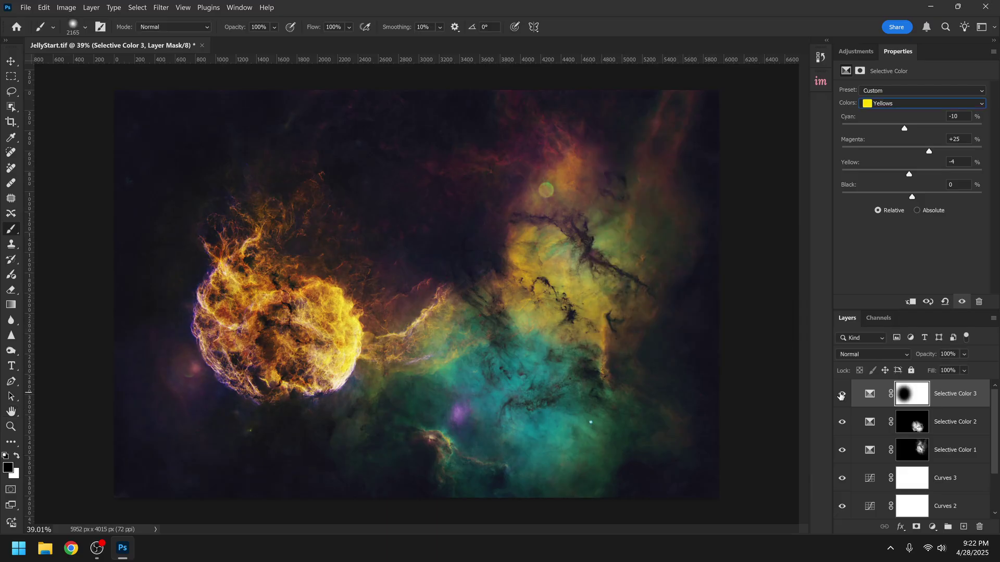
Compare Selective Color 3 hidden and shown, and reduce the layer's opacity to 74%.
click(841, 395)
click(841, 396)
click(841, 396)
click(841, 396)
drag(965, 356, 976, 370)
Add a Curves layer above Selective Color 3, lifting the yellow gas from input 151 to output 167 and anchoring the shadows at 39/38.
click(855, 51)
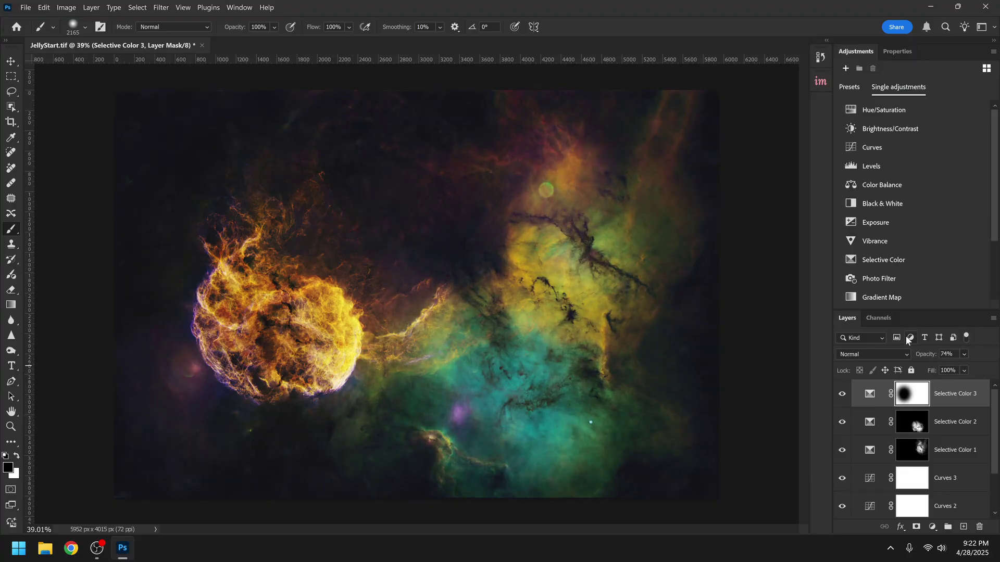
click(884, 146)
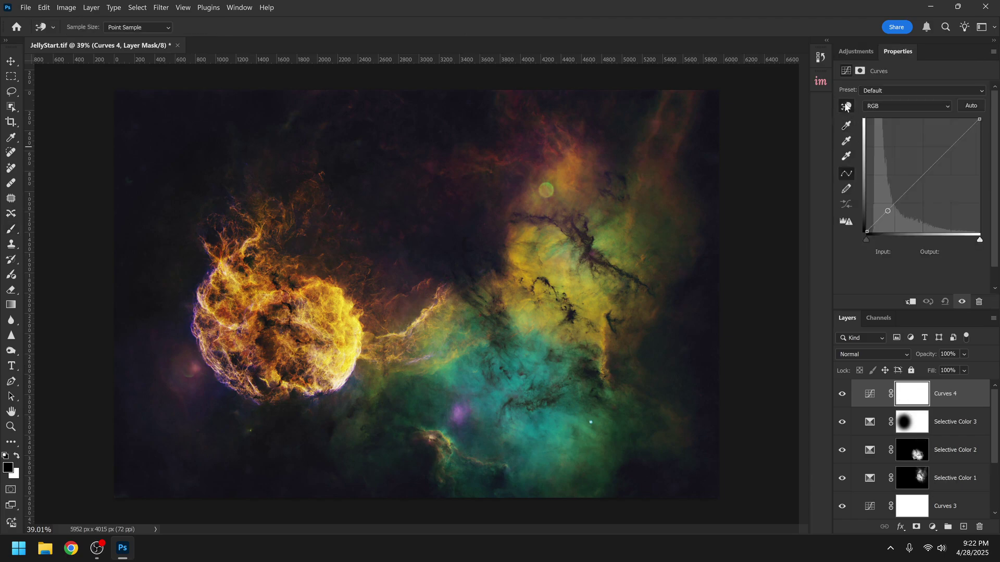
scroll(614, 399, up, 2)
scroll(614, 399, up, 8)
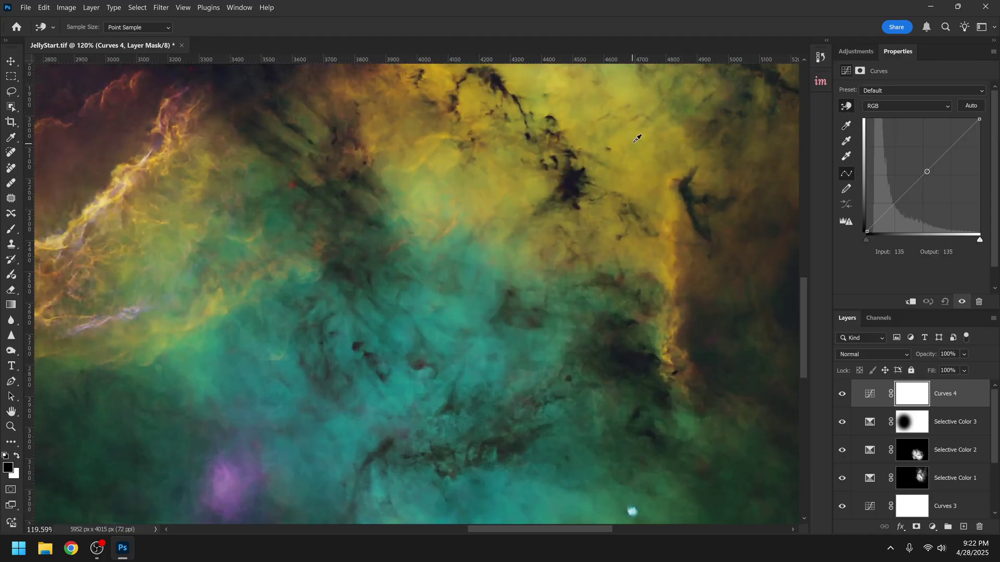
drag(638, 138, 638, 123)
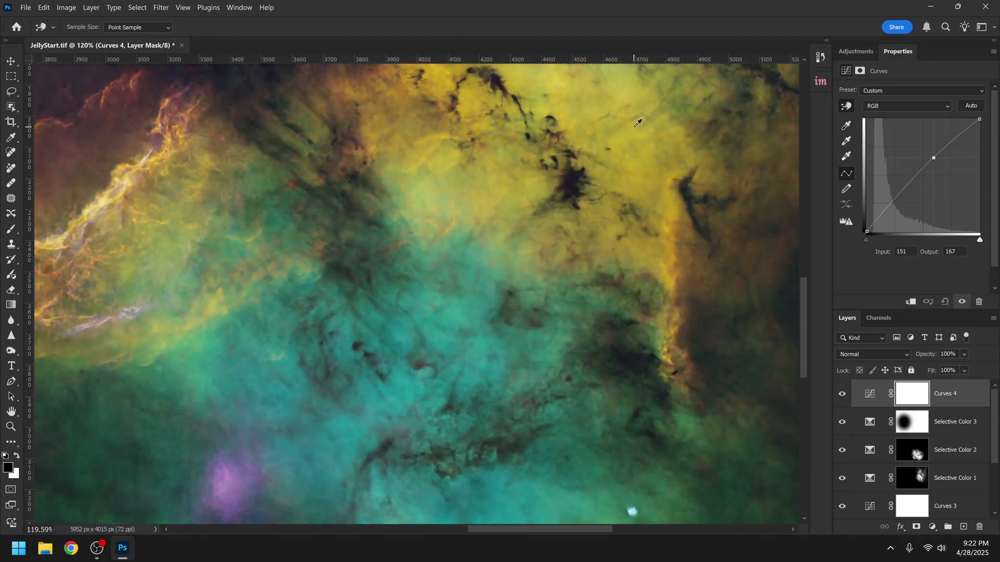
click(346, 269)
scroll(600, 380, down, 8)
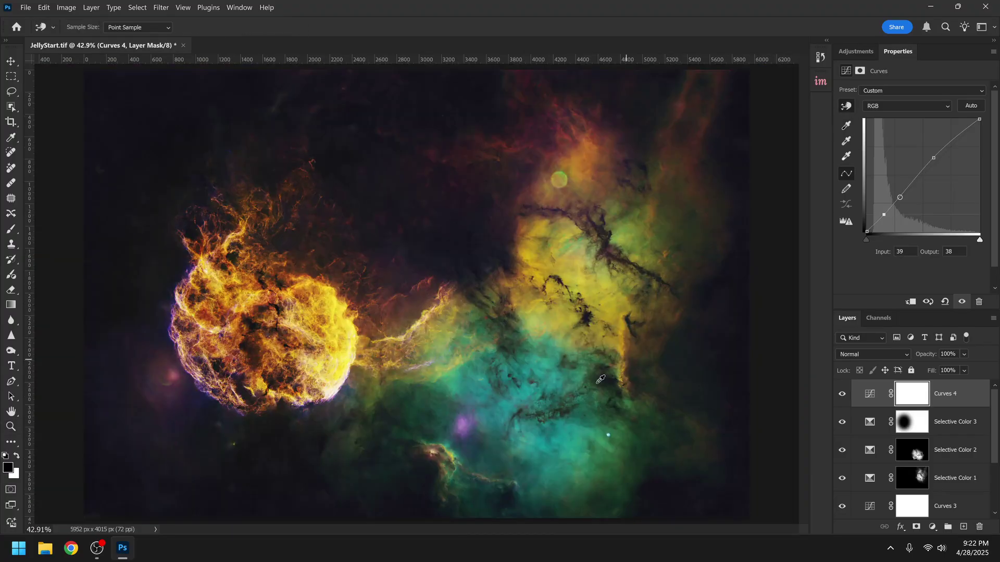
click(246, 476)
click(345, 378)
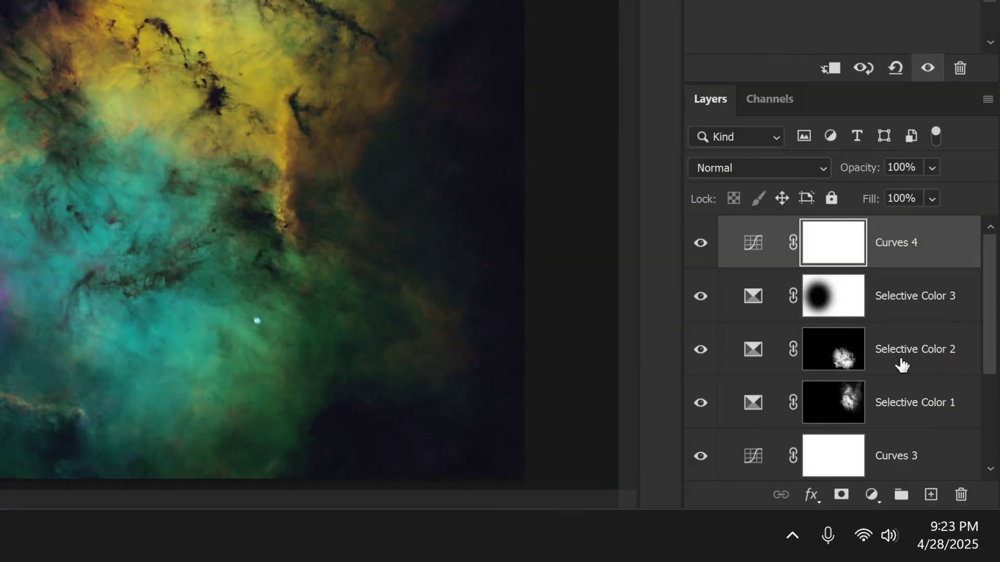
Review the layer stack, stamp all visible layers into a new layer above Curves 4, and choose the Patch tool.
scroll(934, 296, down, 3)
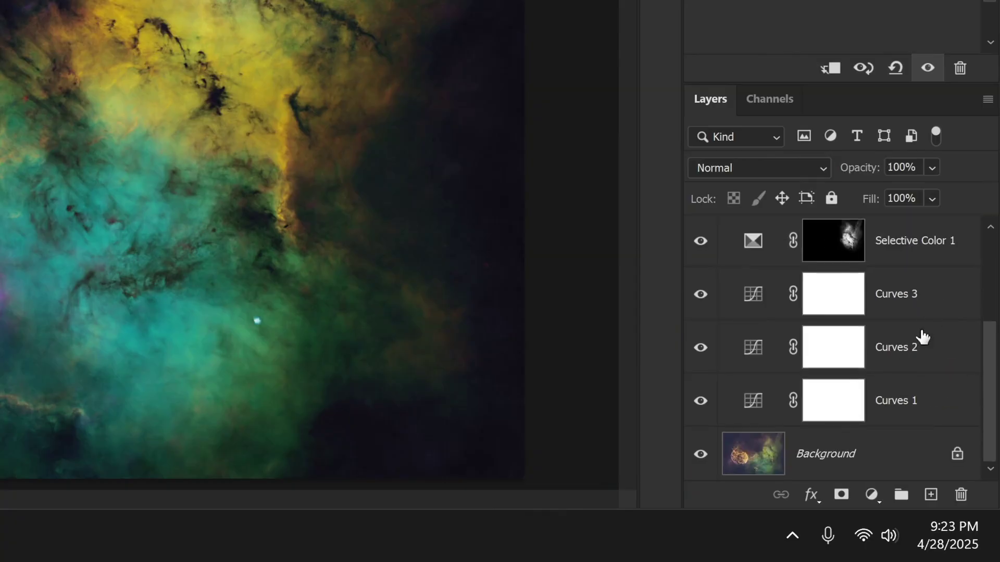
scroll(908, 388, up, 3)
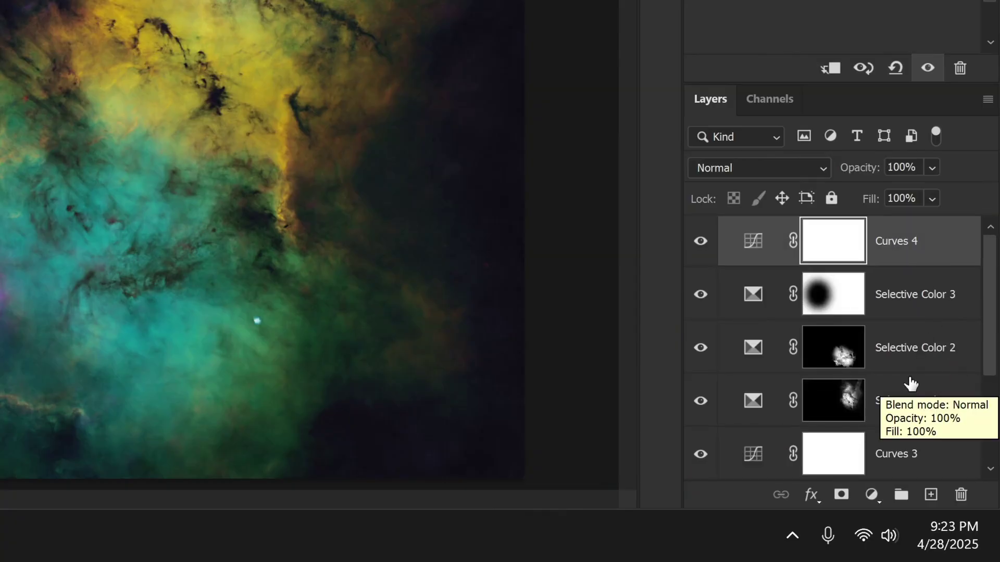
scroll(910, 385, down, 3)
scroll(892, 346, up, 3)
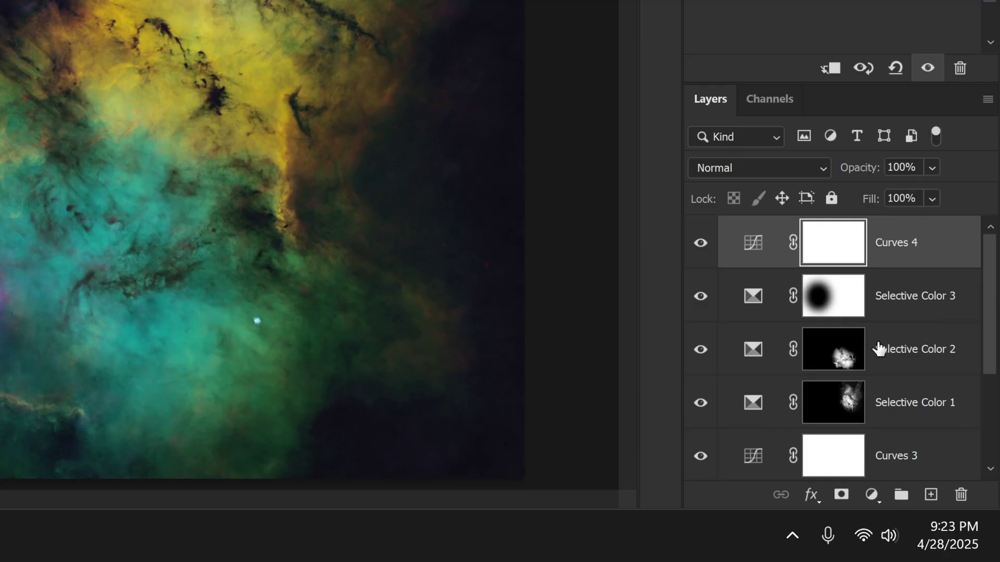
key(ctrl+shift+alt+e)
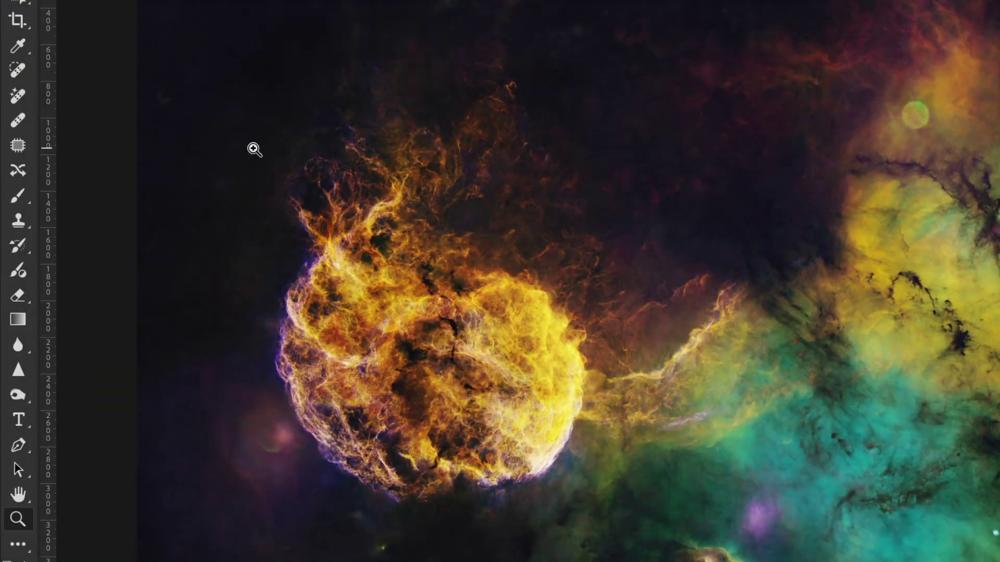
click(17, 145)
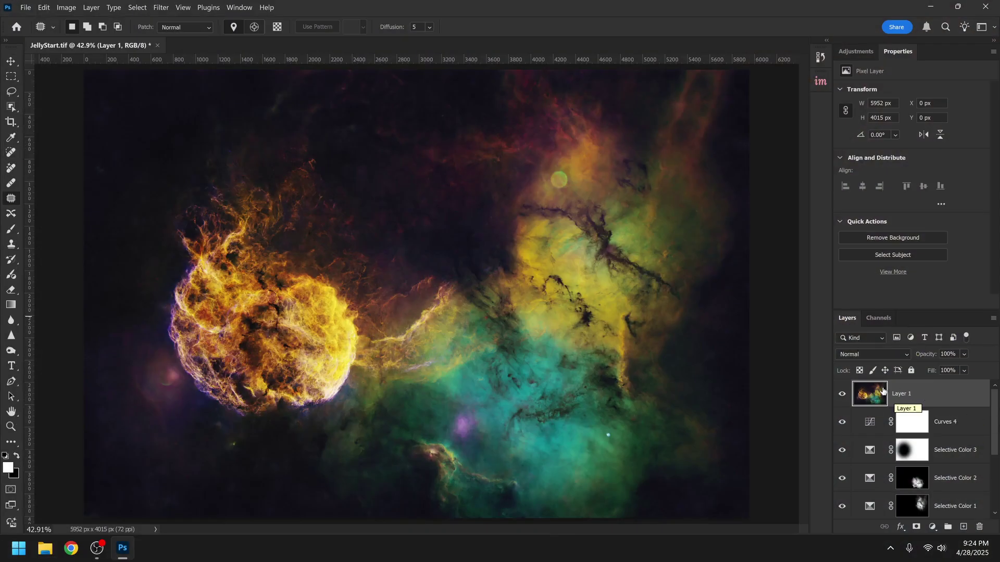
Patch the green circle in the orange gas with nearby texture, using a loop of about 245 x 223 px, and deselect.
scroll(560, 156, up, 10)
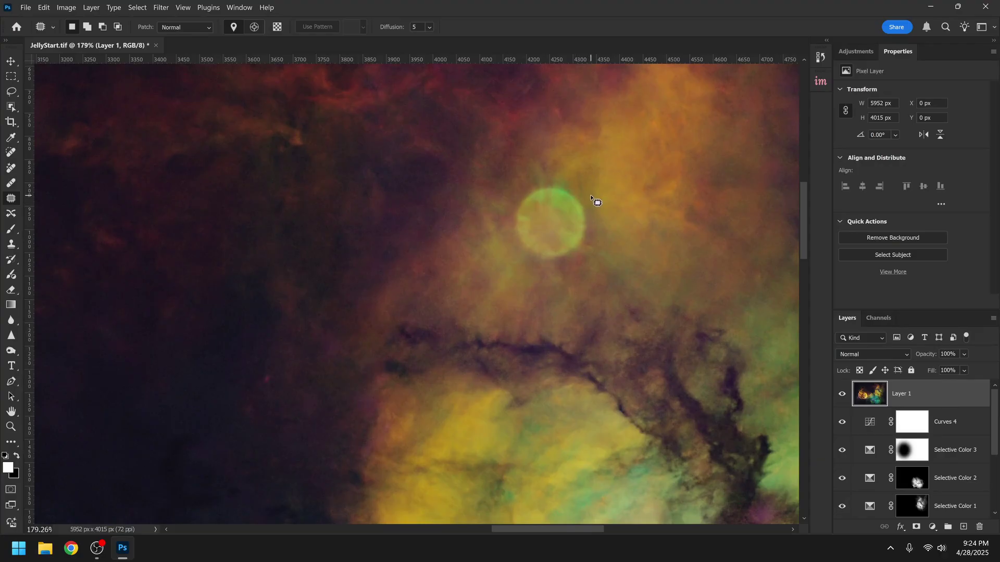
mouse_move(583, 185)
mouse_down()
mouse_move(528, 177)
mouse_move(497, 204)
mouse_move(494, 245)
mouse_up()
mouse_move(552, 284)
mouse_down()
mouse_move(588, 267)
mouse_move(604, 215)
mouse_move(594, 190)
mouse_up()
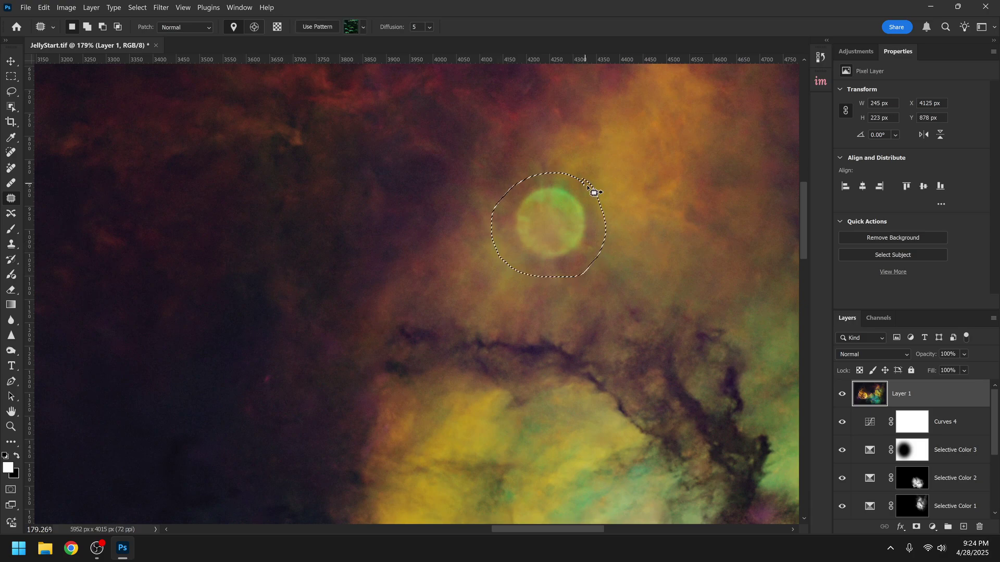
scroll(652, 232, down, 4)
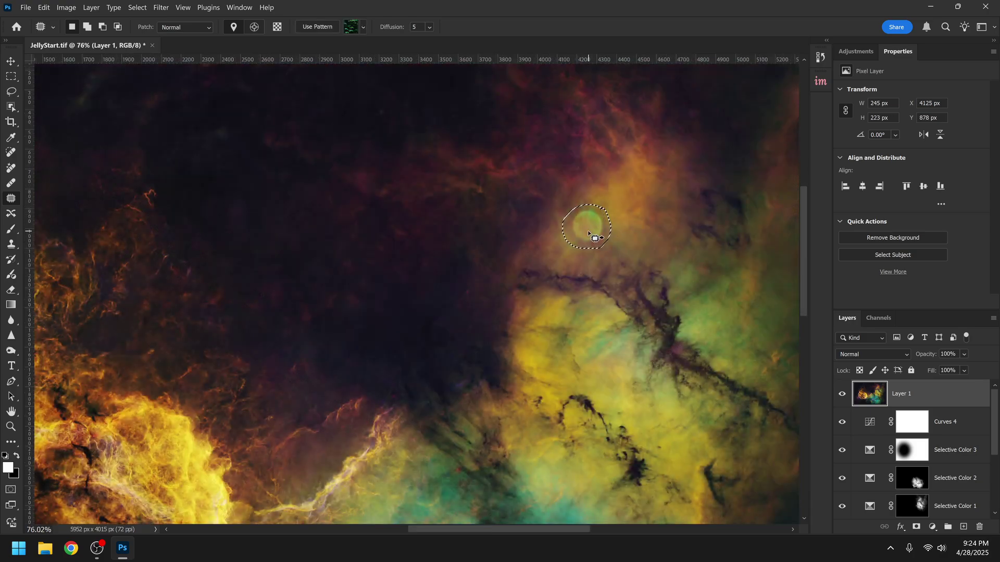
drag(588, 234, 632, 190)
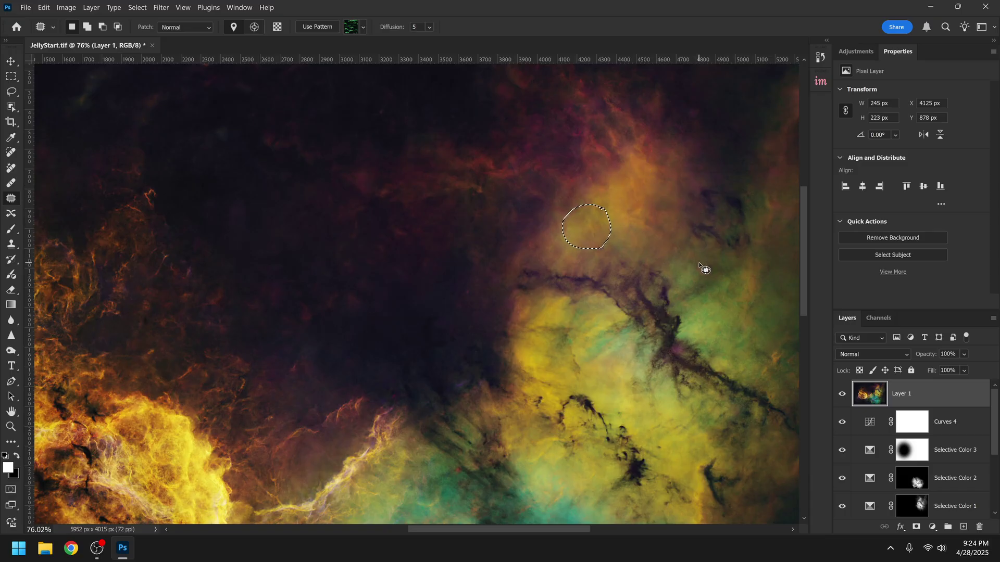
key(ctrl+d)
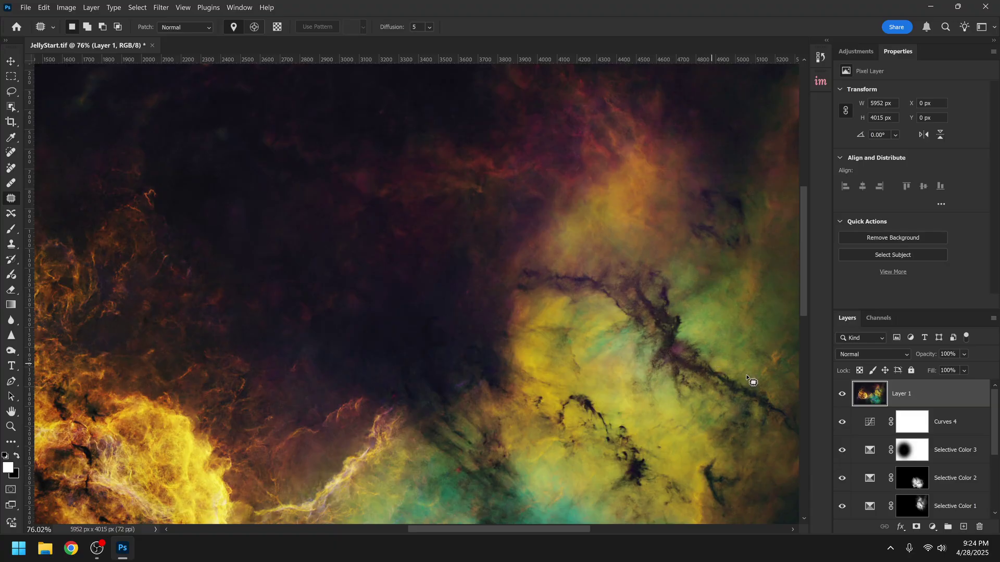
Compare the area around the green circle repeatedly with Layer 1 hidden and shown.
click(843, 396)
click(843, 397)
click(843, 397)
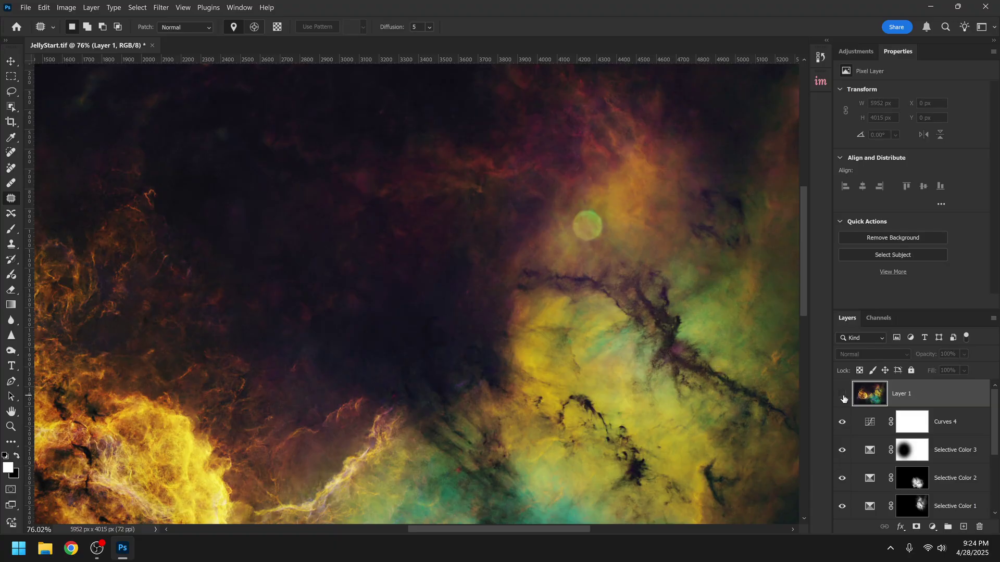
click(844, 397)
click(843, 396)
click(844, 397)
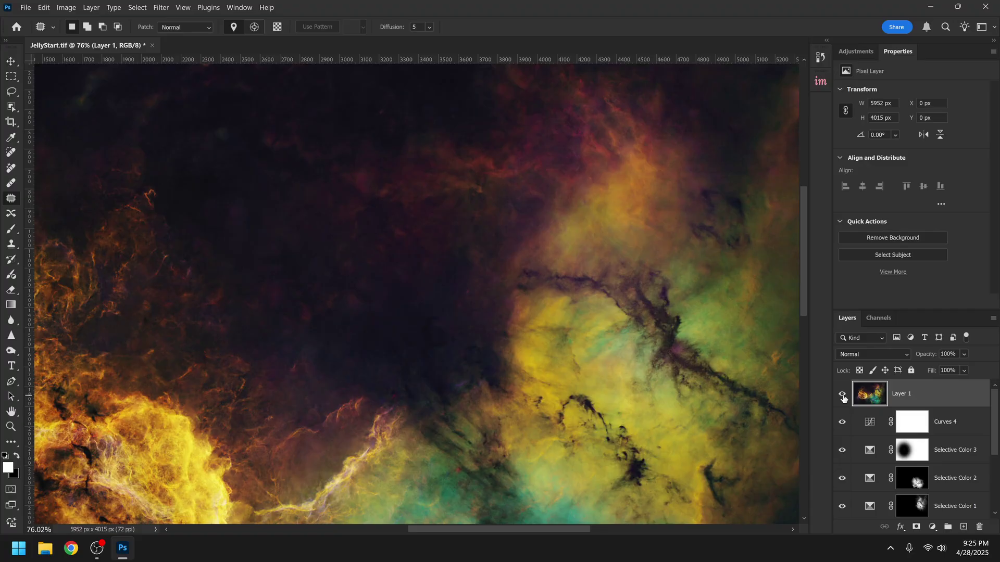
click(843, 397)
click(843, 396)
click(844, 396)
Revert the document to the Stamp Visible history state, undoing the patch and the visibility changes.
click(822, 58)
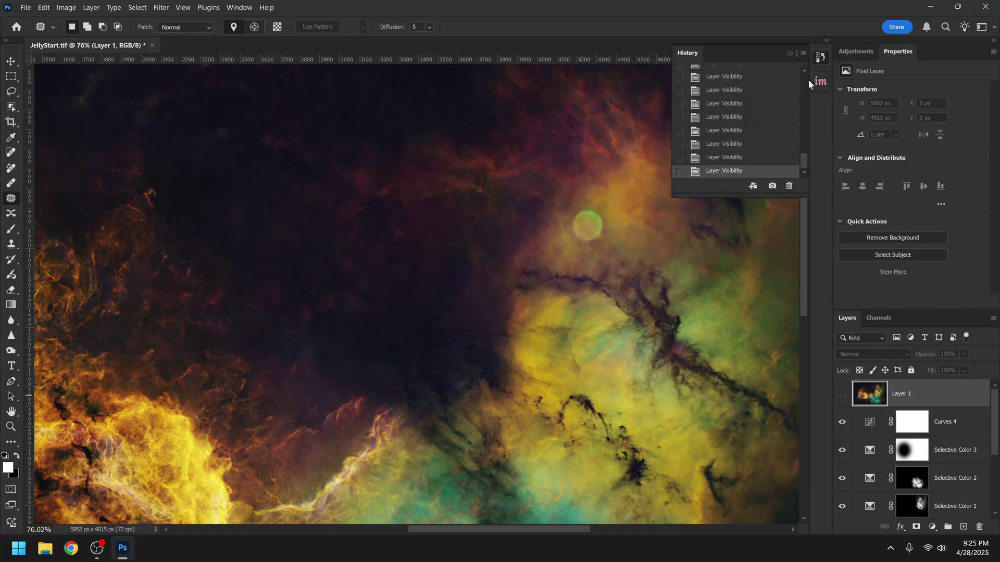
scroll(741, 136, up, 3)
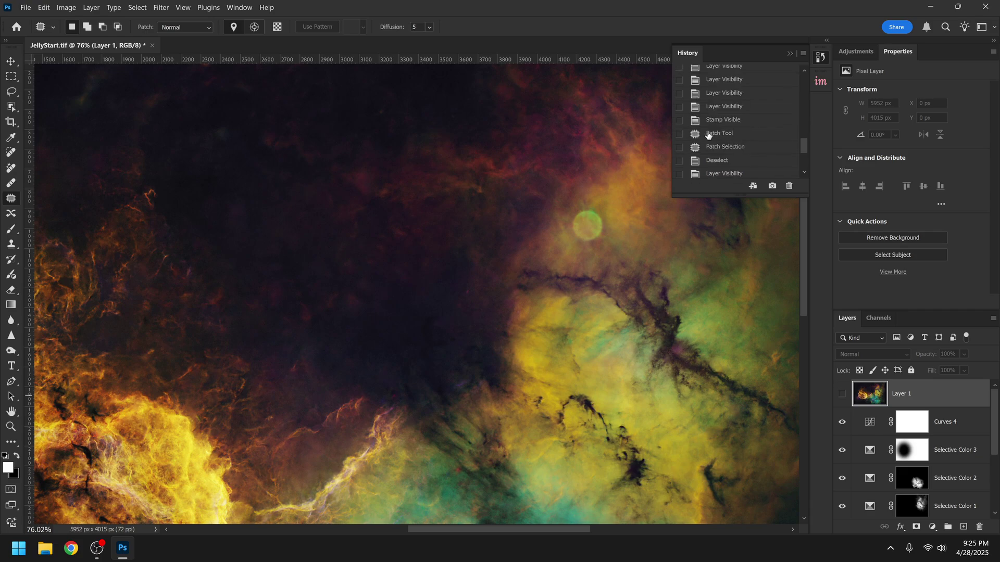
click(726, 121)
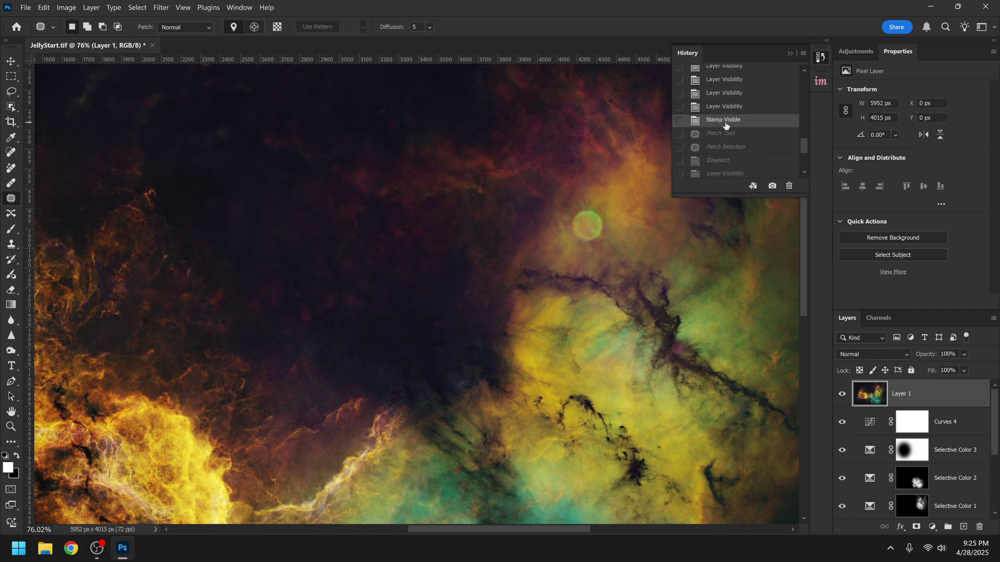
click(790, 52)
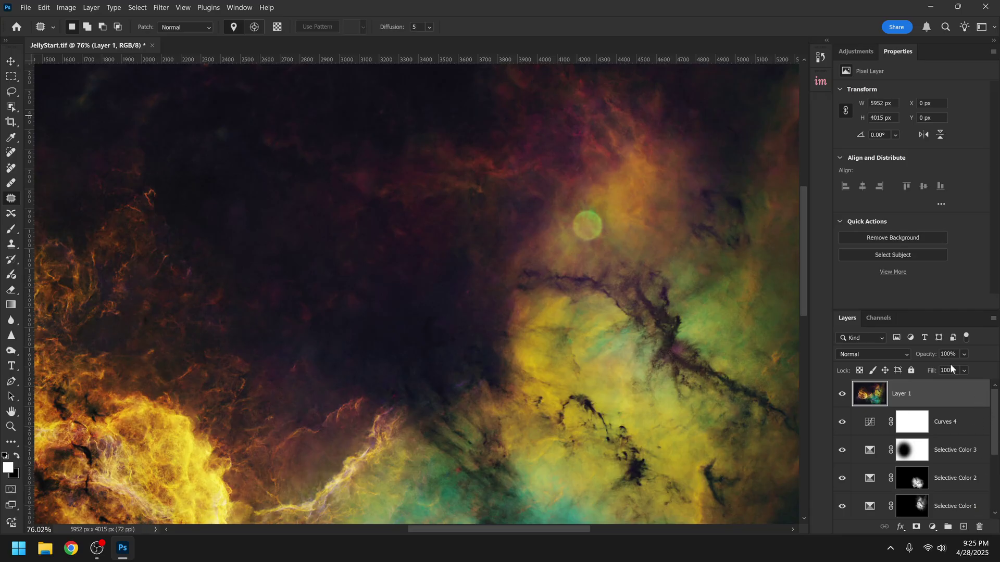
Patch the green circle with orange gas texture from its upper right, using a loop of about 258 x 242 px, and deselect.
alt+scroll(604, 224, up, 2)
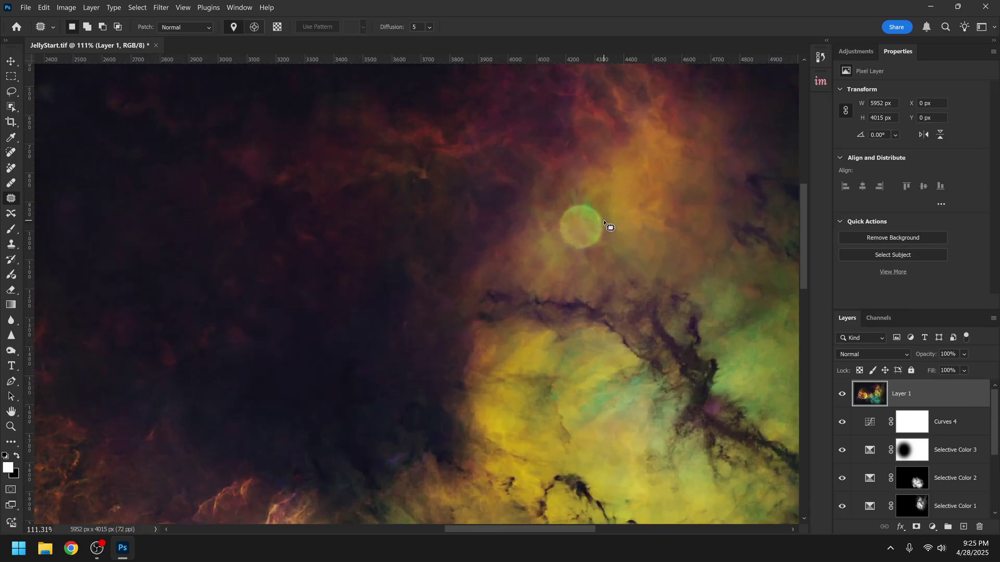
mouse_move(605, 197)
mouse_down()
mouse_move(560, 203)
mouse_move(545, 227)
mouse_move(545, 241)
mouse_move(570, 261)
mouse_move(602, 261)
mouse_move(619, 228)
mouse_move(605, 196)
mouse_up()
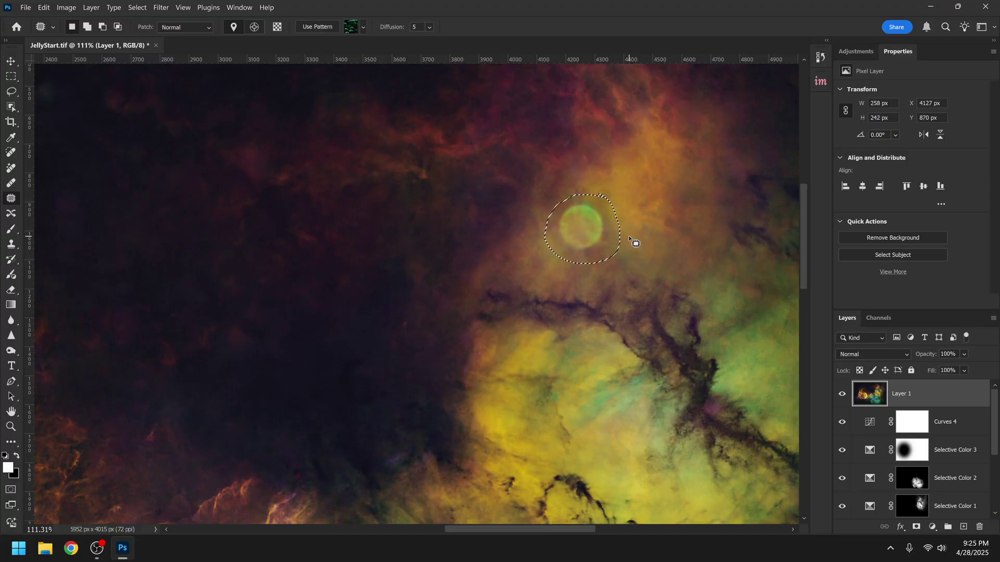
scroll(634, 242, down, 1)
drag(591, 231, 644, 184)
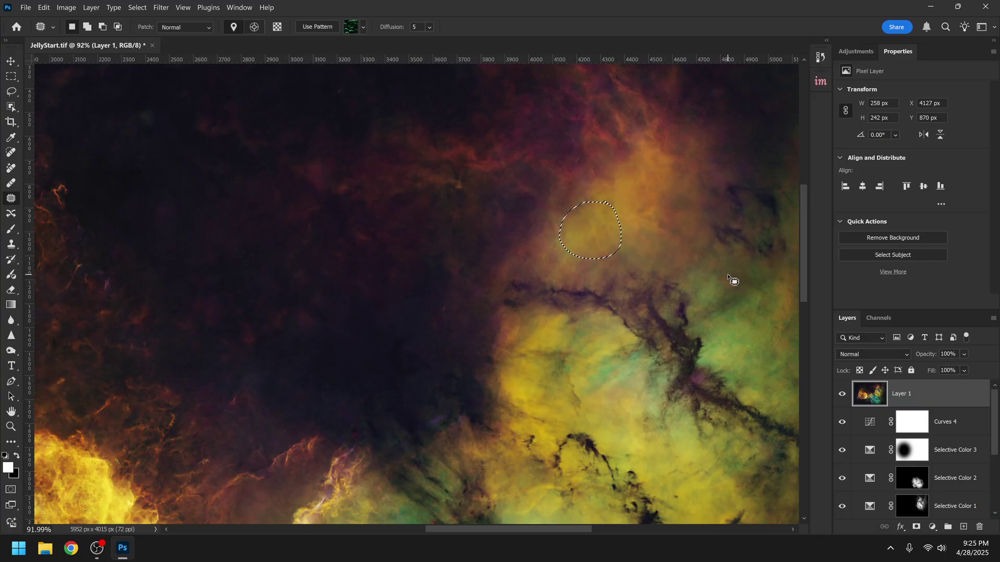
key(ctrl+d)
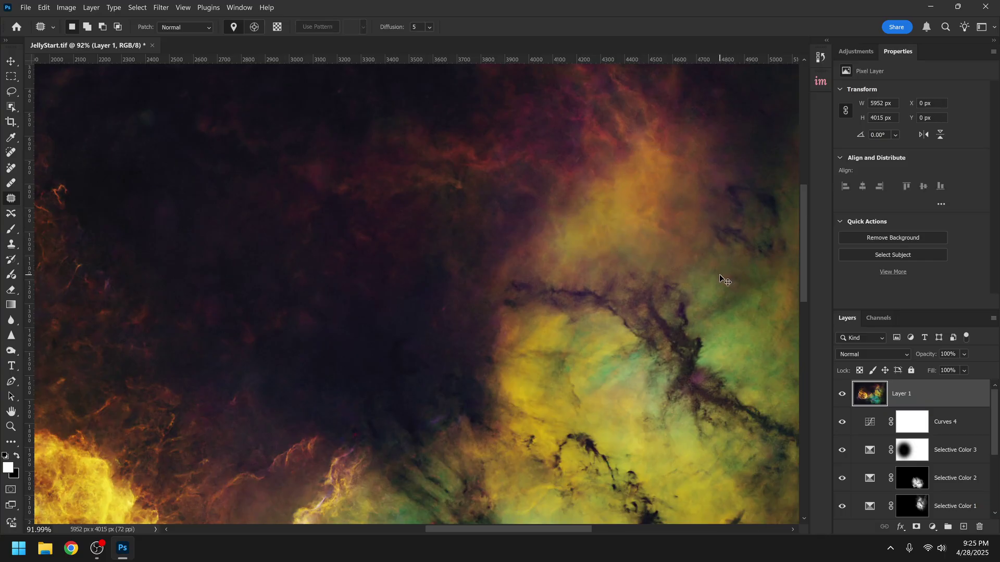
scroll(647, 268, down, 5)
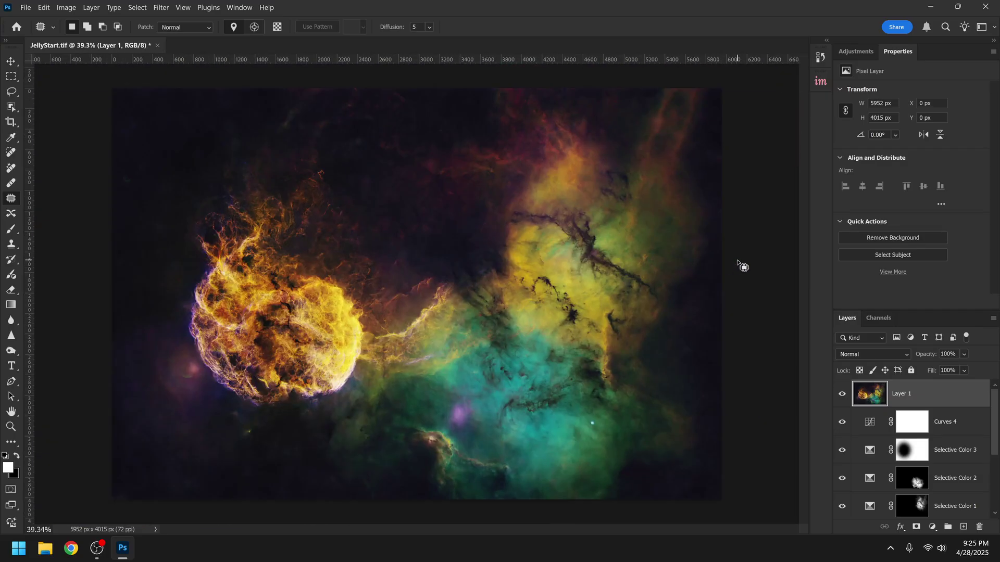
Rename the patched Layer 1 as Cleanup.
double_click(903, 398)
text(Cleanup)
key(Return)
Stamp all visible layers into a new layer above Cleanup and name it Camera RAW.
key(ctrl+shift+alt+e)
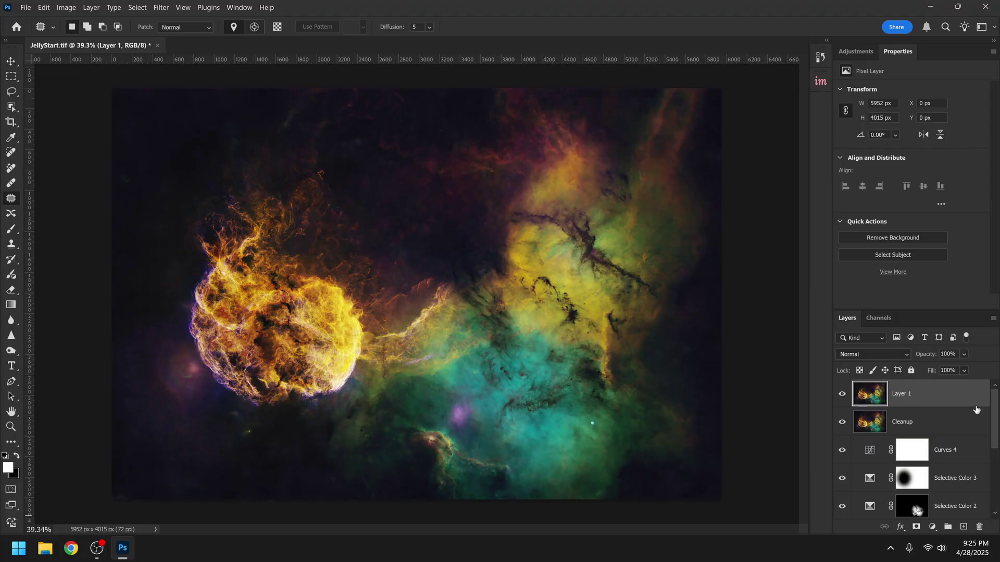
double_click(905, 394)
text(Camera RAW)
key(Return)
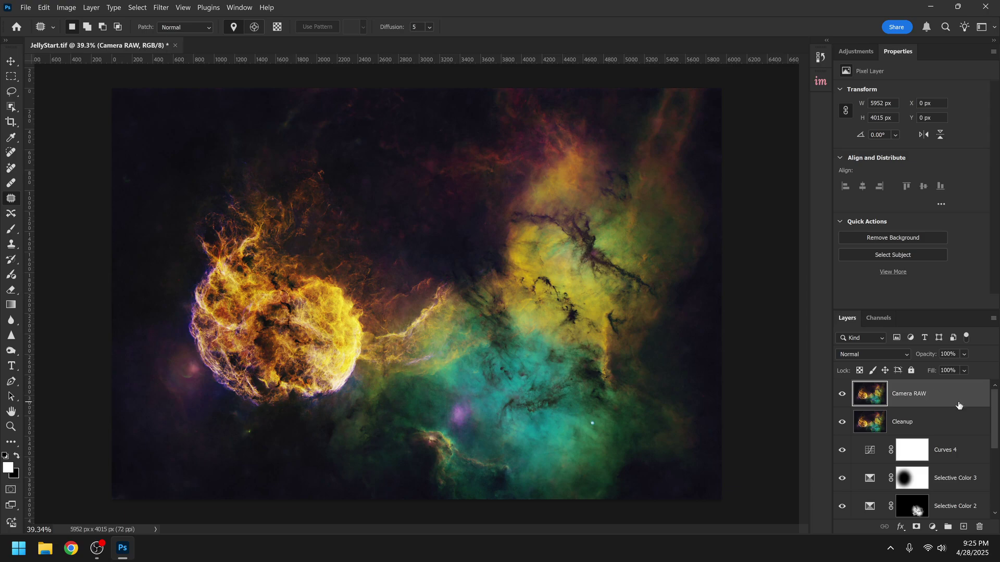
Open the Camera Raw Filter on the Camera RAW layer and set Contrast +15, Highlights -32, Shadows +25, Whites +20 and Blacks -13.
click(160, 7)
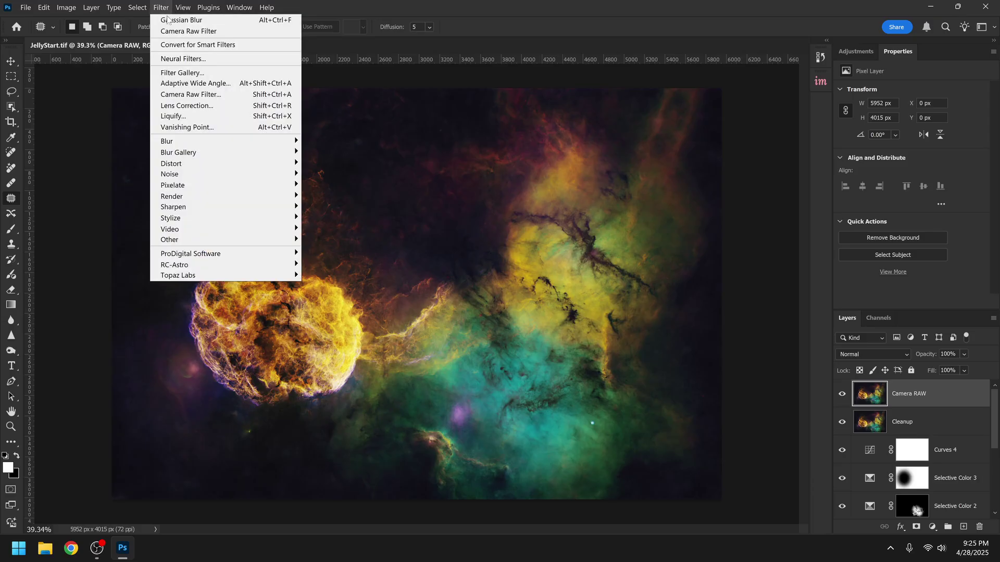
click(190, 95)
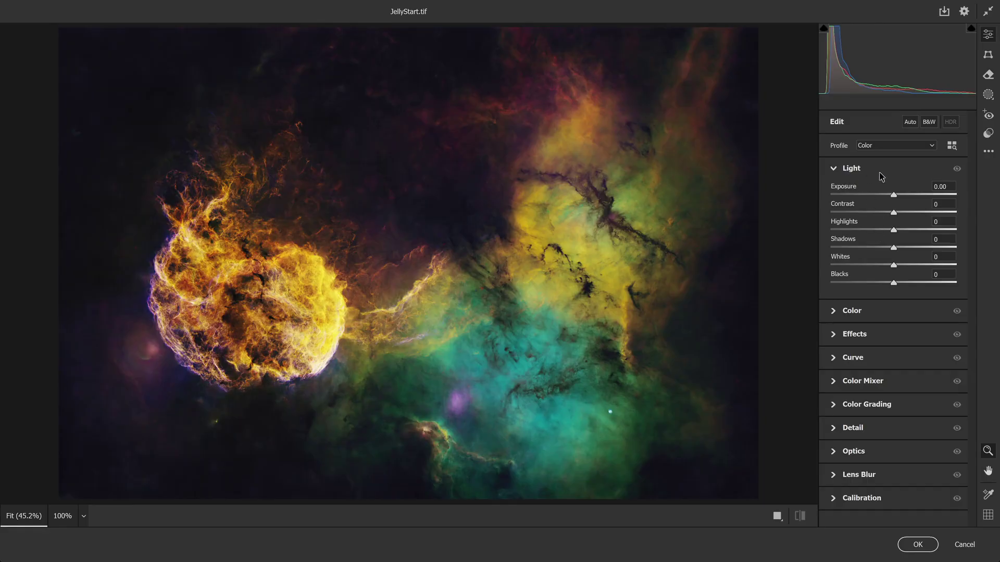
drag(893, 212, 874, 230)
drag(894, 247, 885, 283)
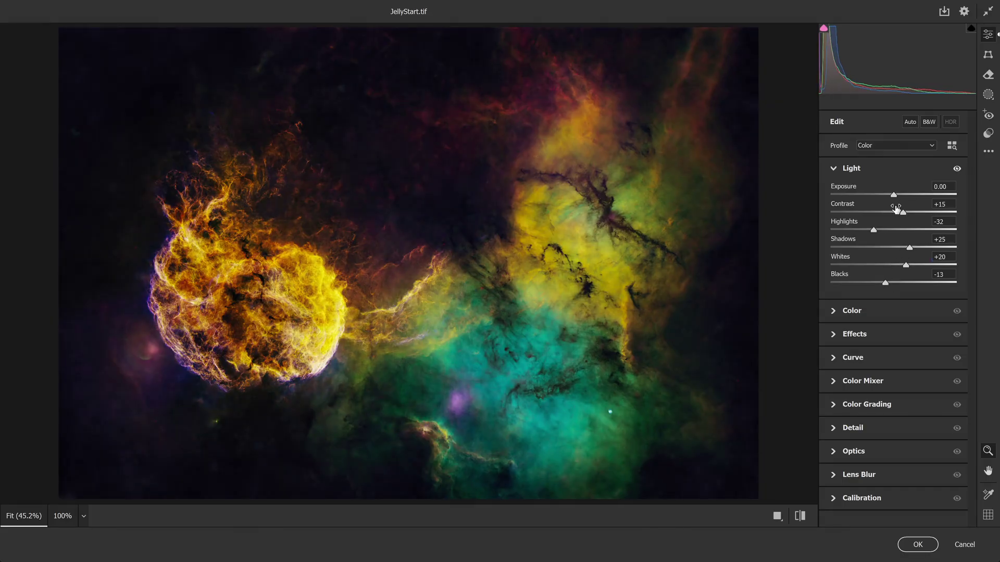
Set Exposure to +0.15 and Highlights to -43, raise Contrast slightly, and apply the Camera Raw Filter.
drag(894, 195, 895, 196)
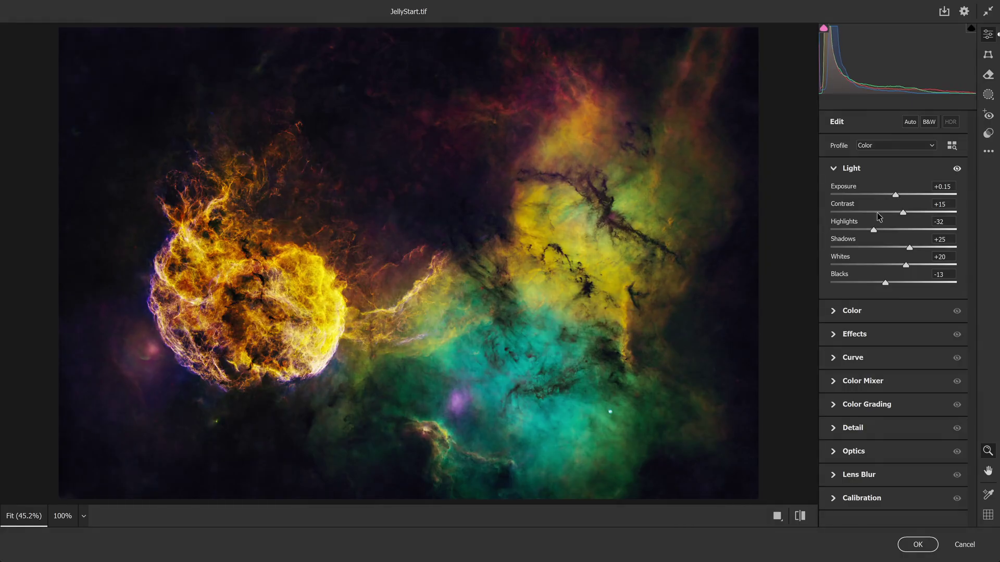
drag(873, 229, 864, 231)
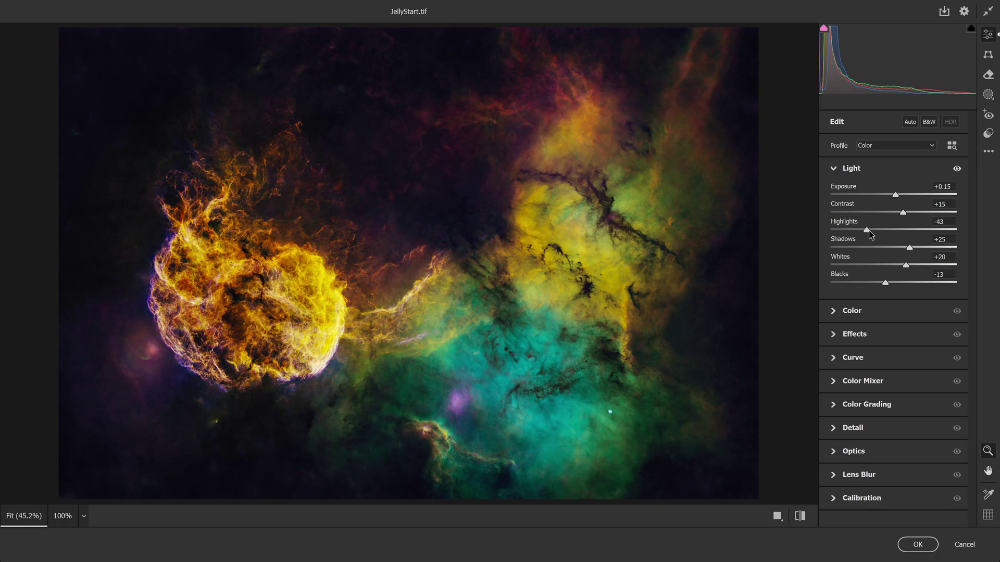
drag(903, 213, 906, 213)
click(916, 551)
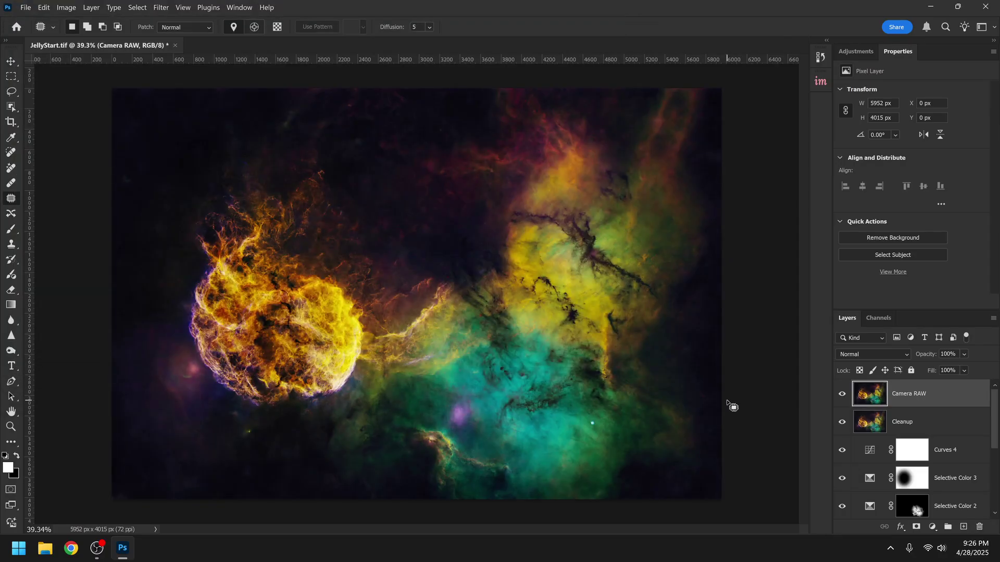
Rename the Camera RAW layer as Camera RAW - Light.
double_click(909, 395)
text(- Light)
key(Return)
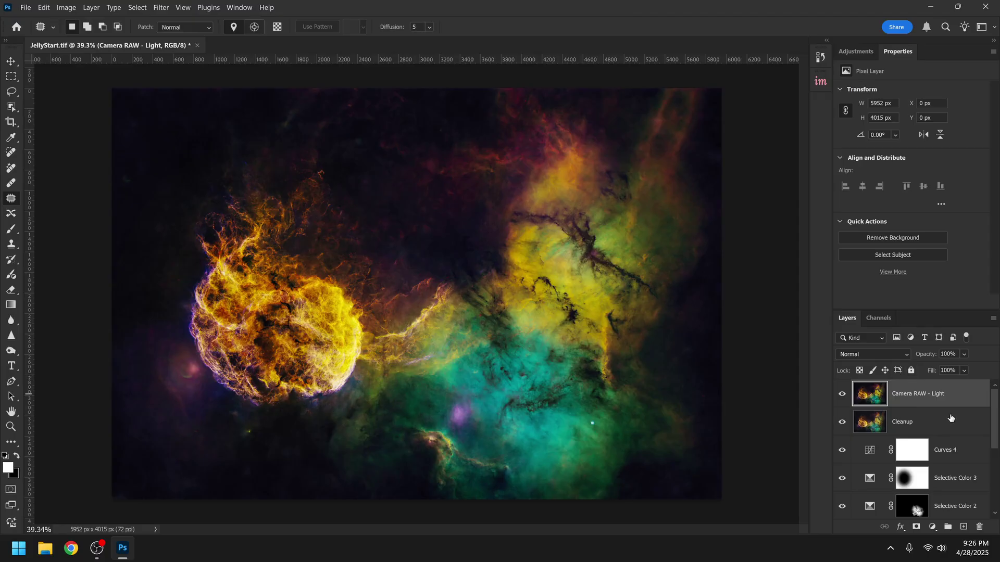
Stamp all visible layers into a new layer and name it Camera RAW - Color.
key(ctrl+shift+alt+e)
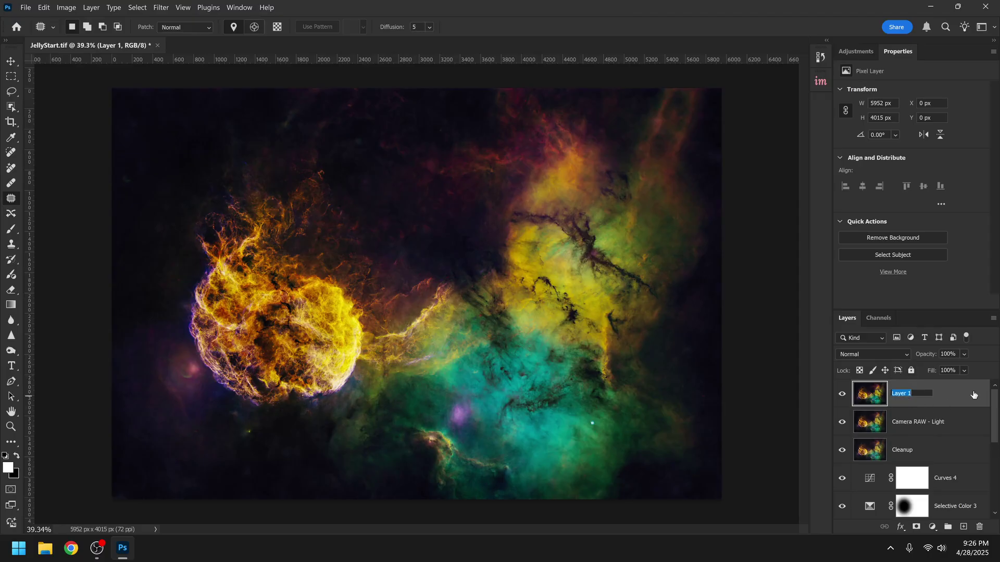
text(Camera RAW - Color)
key(Return)
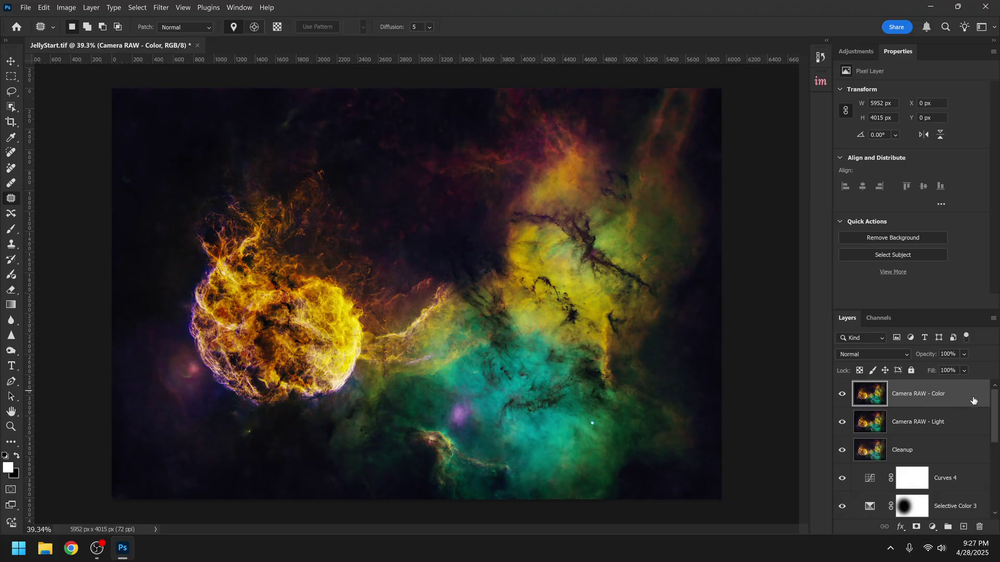
Open the Camera Raw Filter on the Camera RAW - Color layer, set Temperature -17 and Tint +32, and raise Saturation slightly.
click(161, 7)
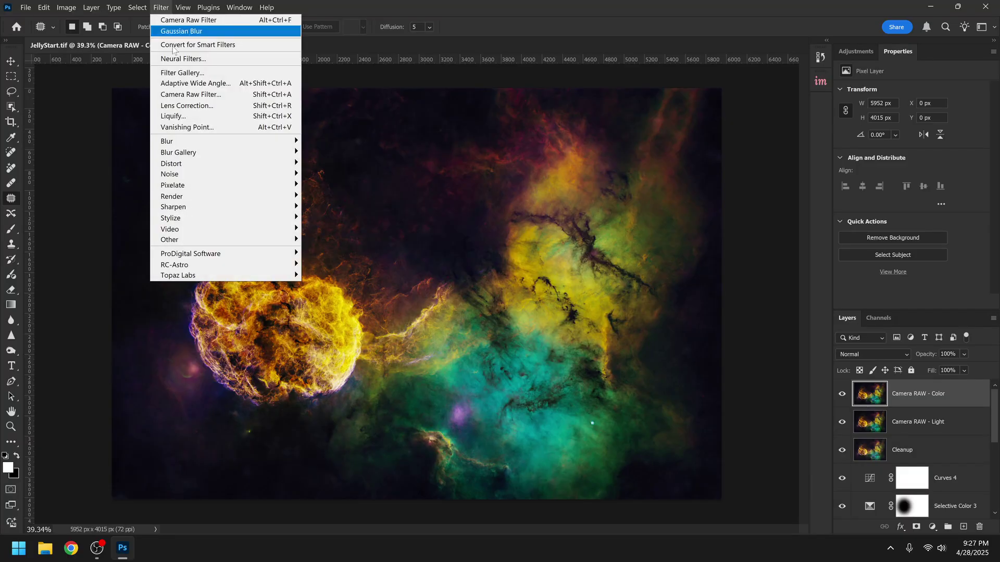
click(194, 106)
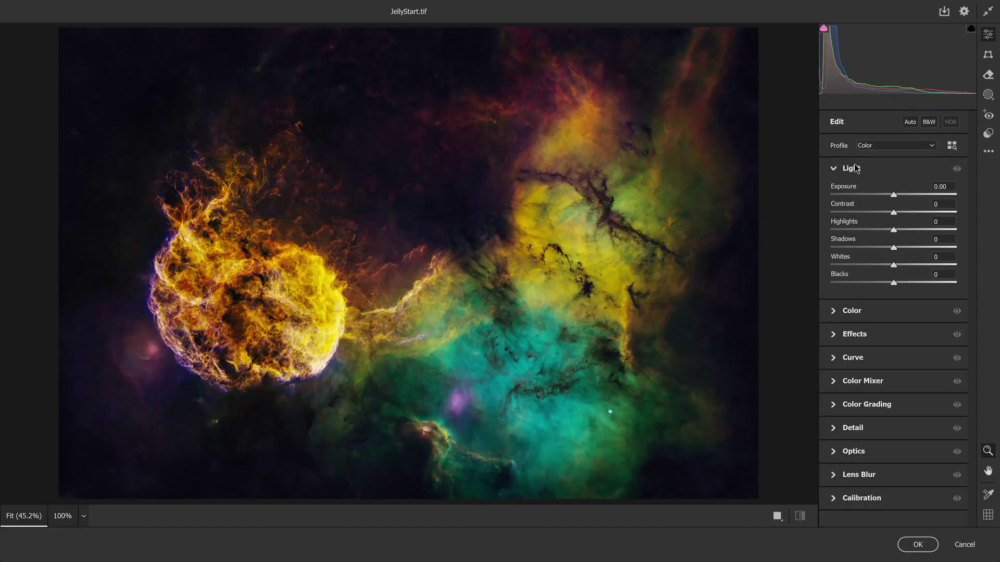
click(854, 168)
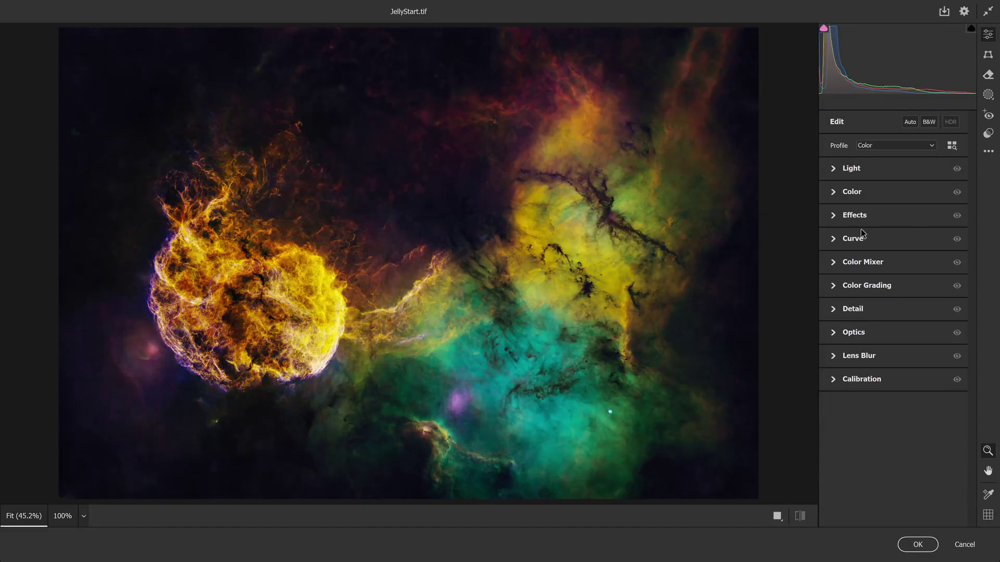
click(852, 191)
drag(893, 237, 912, 256)
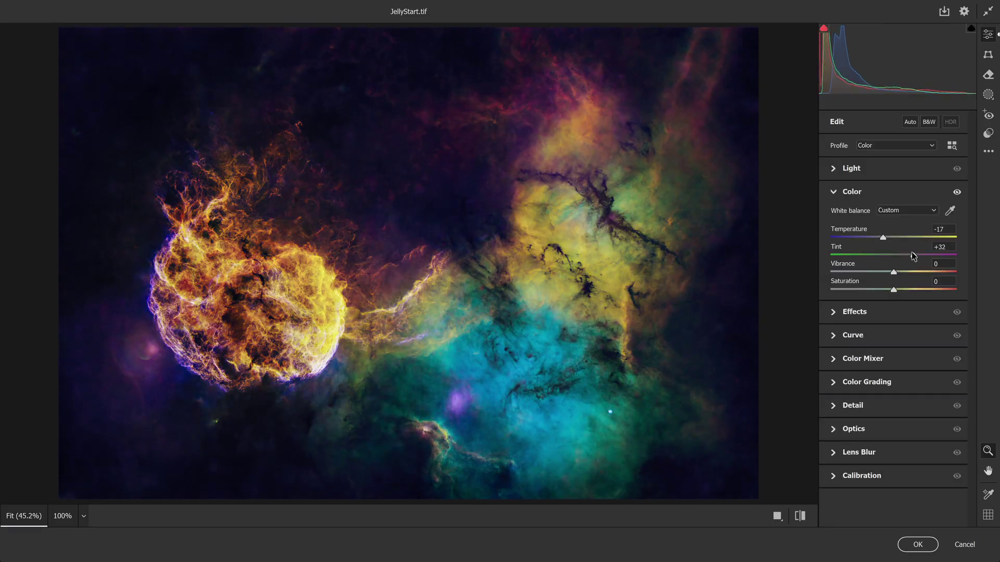
drag(893, 290, 897, 289)
Try shifting the Color Grading midtones toward cyan at hue 183 and saturation 33, and reset the midtones.
click(866, 381)
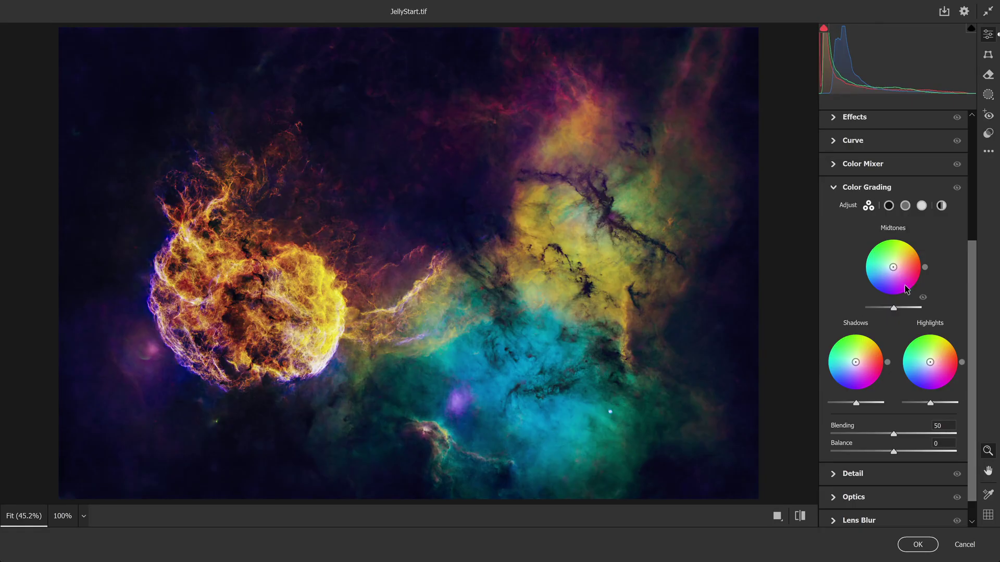
mouse_move(894, 275)
mouse_down()
mouse_move(887, 256)
mouse_move(876, 259)
mouse_move(883, 290)
mouse_move(908, 287)
mouse_move(885, 245)
mouse_move(881, 281)
mouse_move(885, 270)
mouse_up()
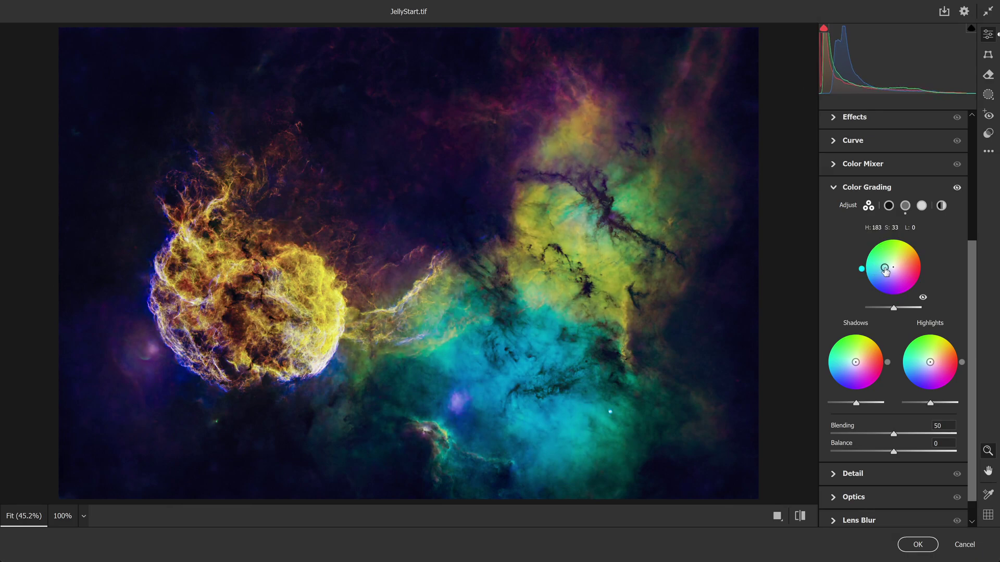
right_click(893, 271)
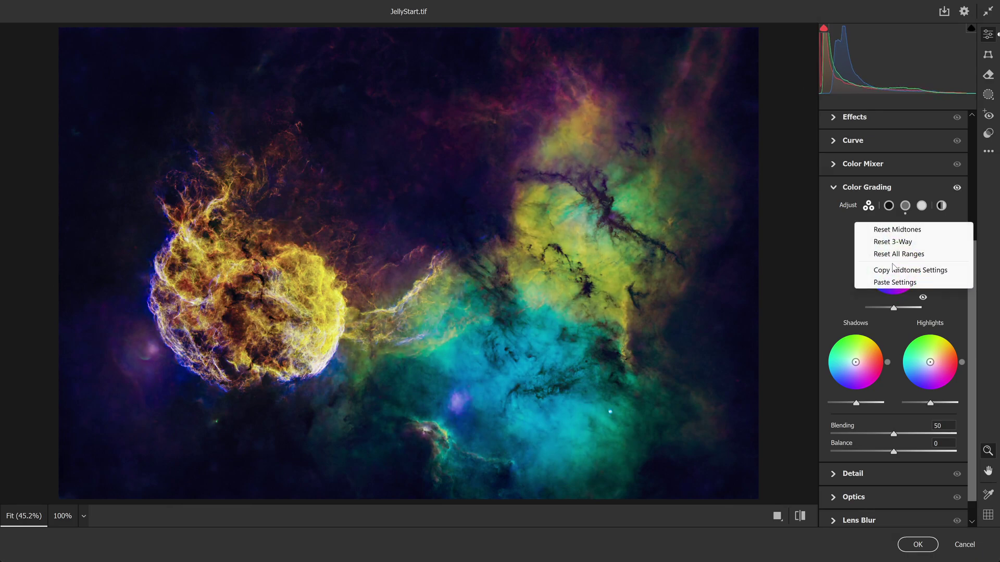
click(905, 230)
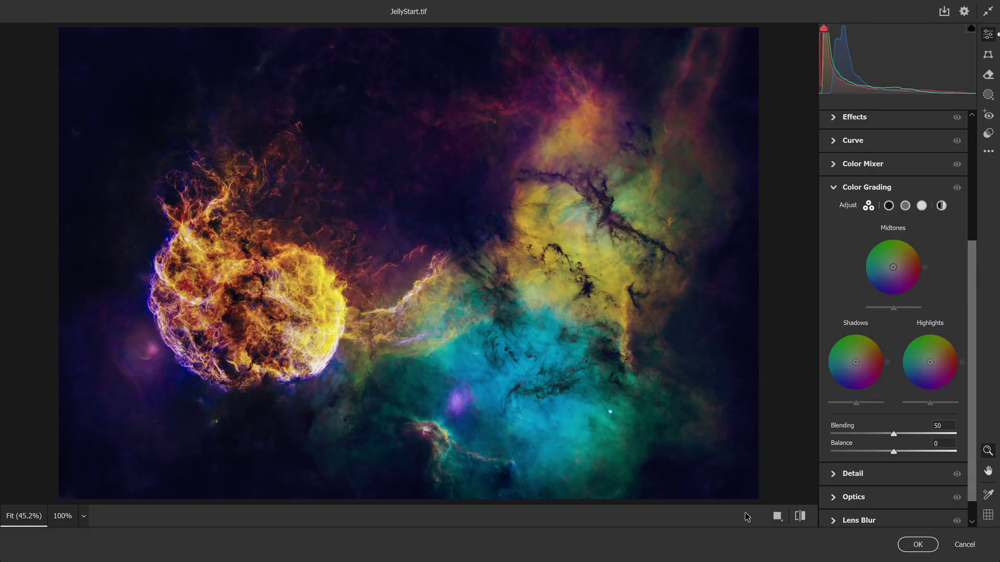
Apply the Camera Raw Filter and check its effect by toggling the Camera RAW - Color layer's visibility.
click(936, 551)
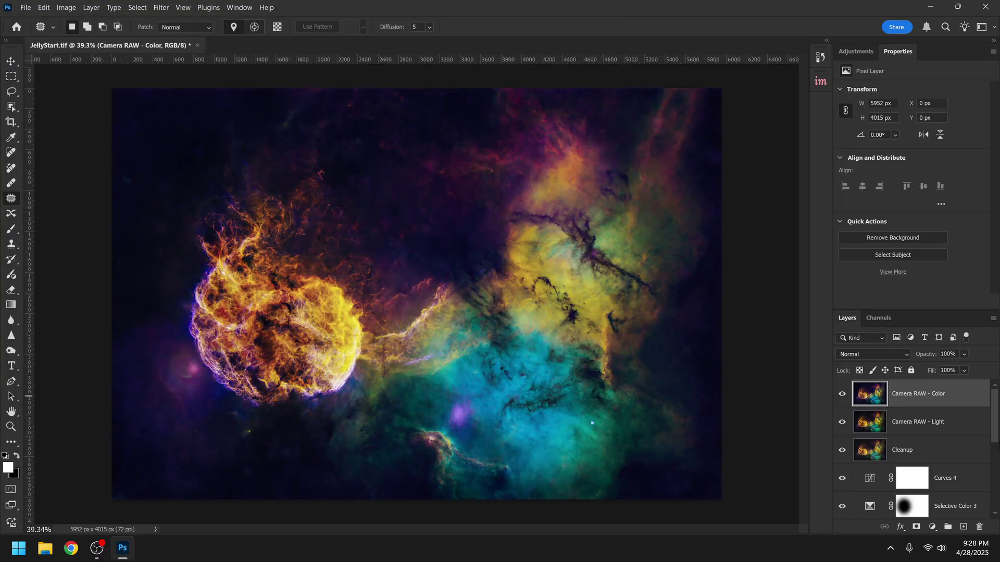
click(843, 393)
Try an InstaMask brightness 1 mask with shadows and midtones both set to 34.
click(822, 80)
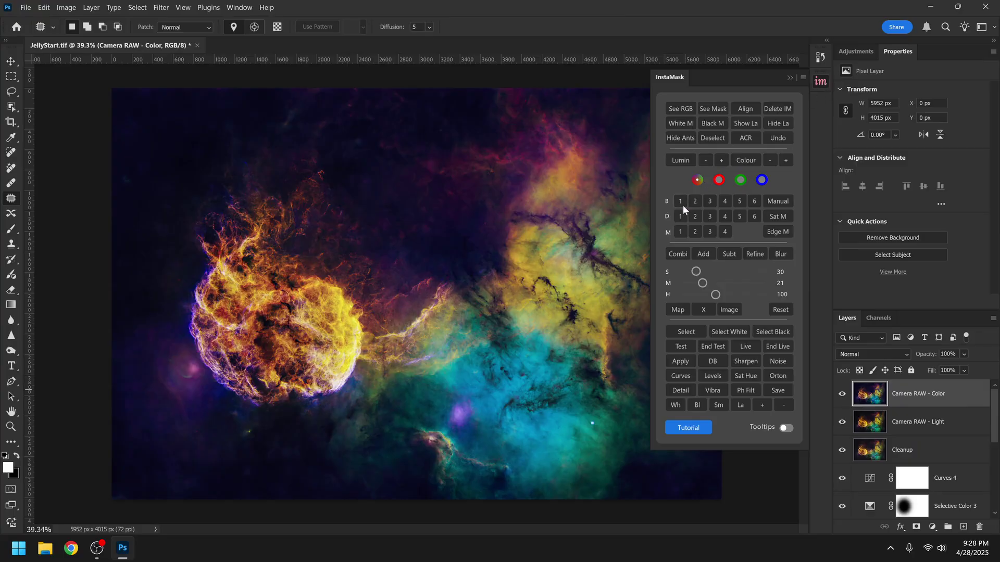
click(681, 201)
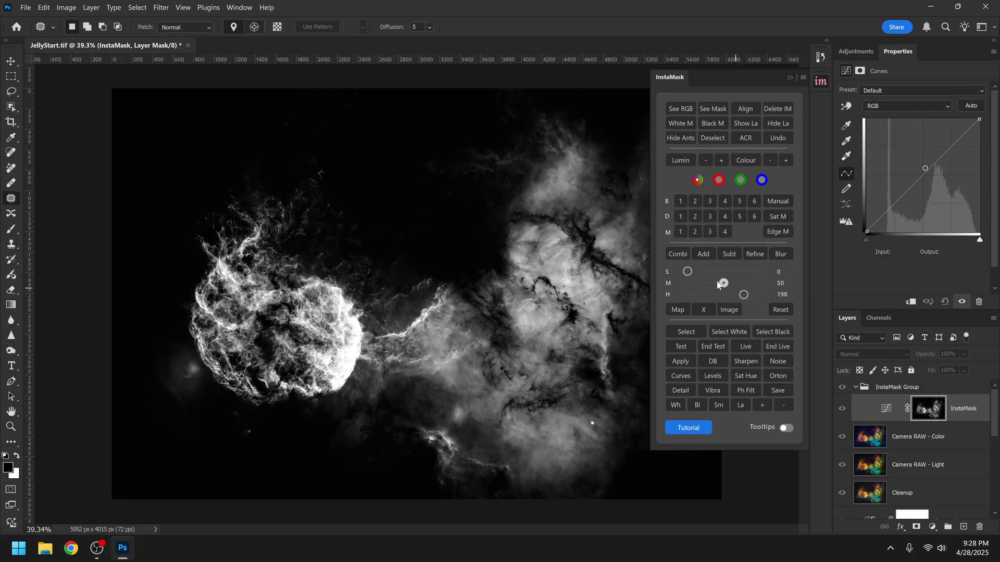
drag(696, 271, 711, 284)
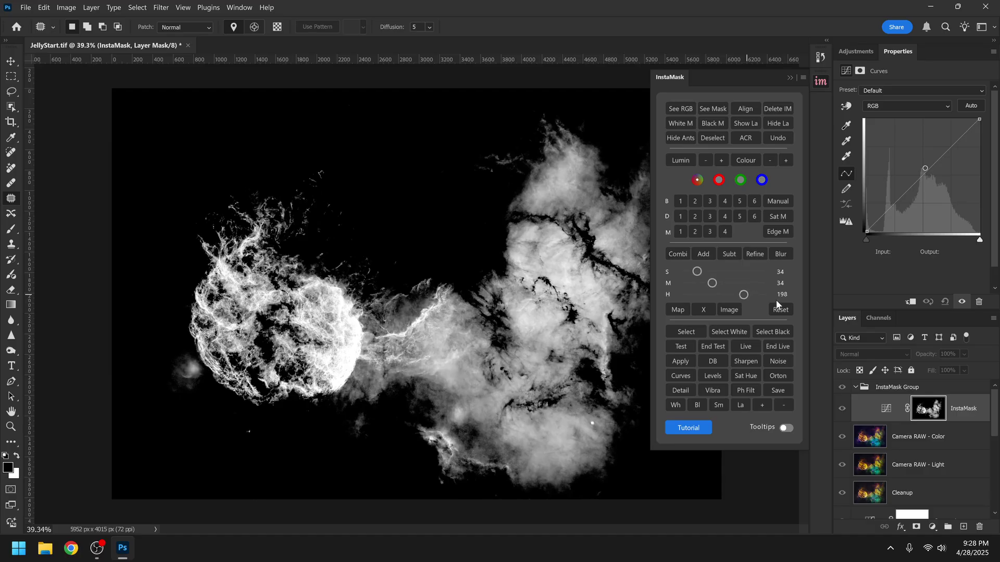
Copy the Selective Color 2 mask onto the Camera RAW - Color layer, and replace it with the white Curves 4 mask.
scroll(937, 438, down, 5)
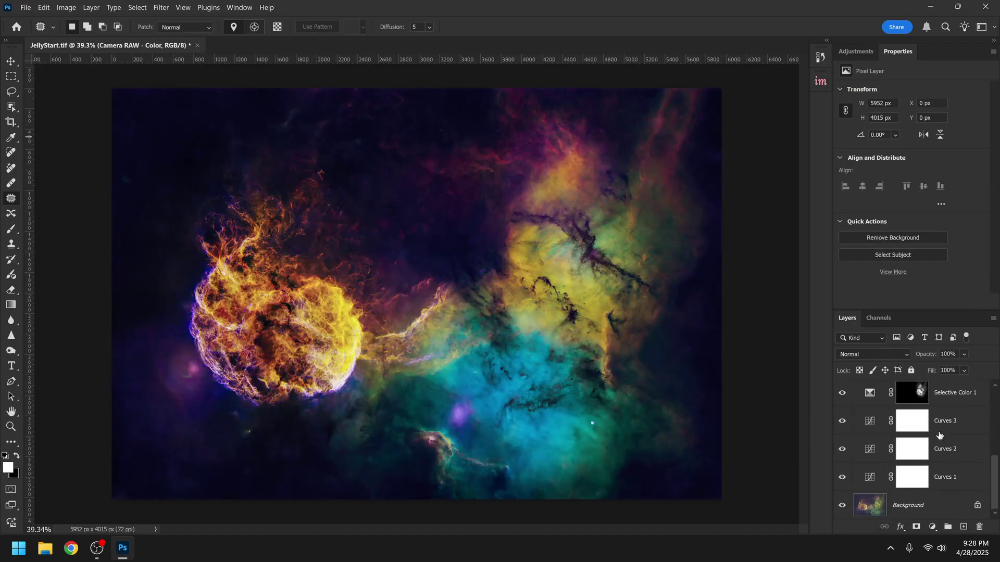
scroll(940, 435, up, 2)
scroll(953, 452, up, 1)
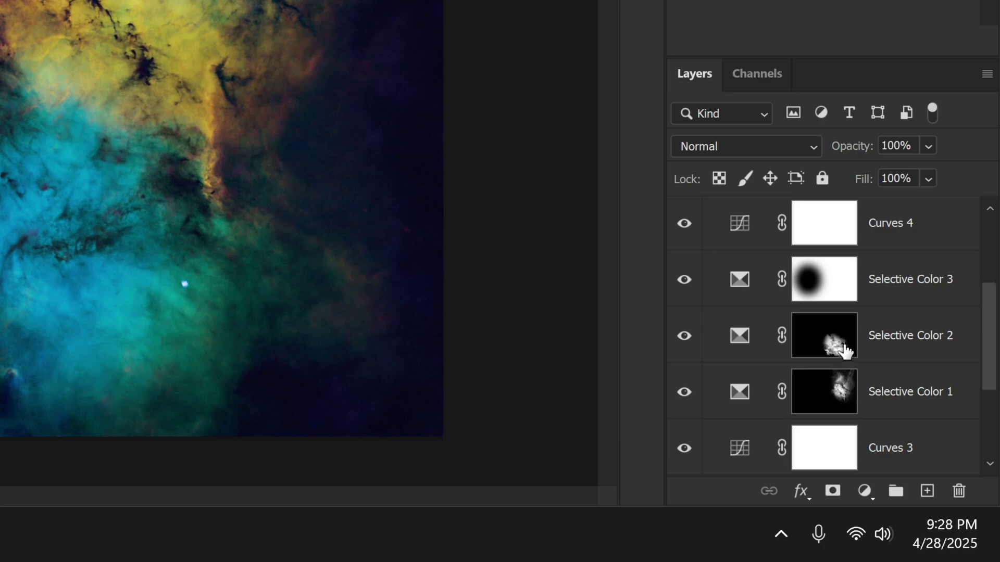
drag(831, 345, 842, 231)
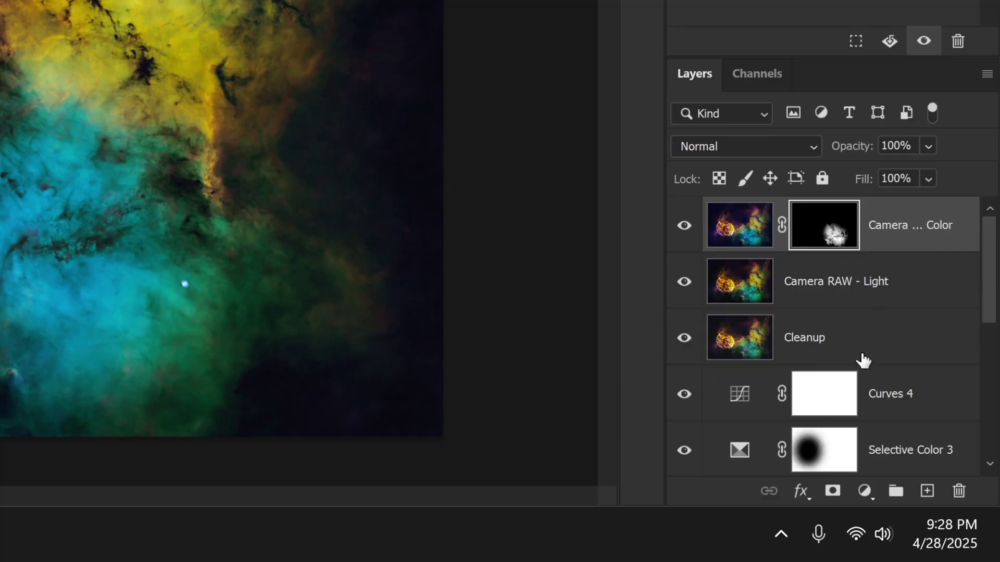
drag(839, 408, 837, 233)
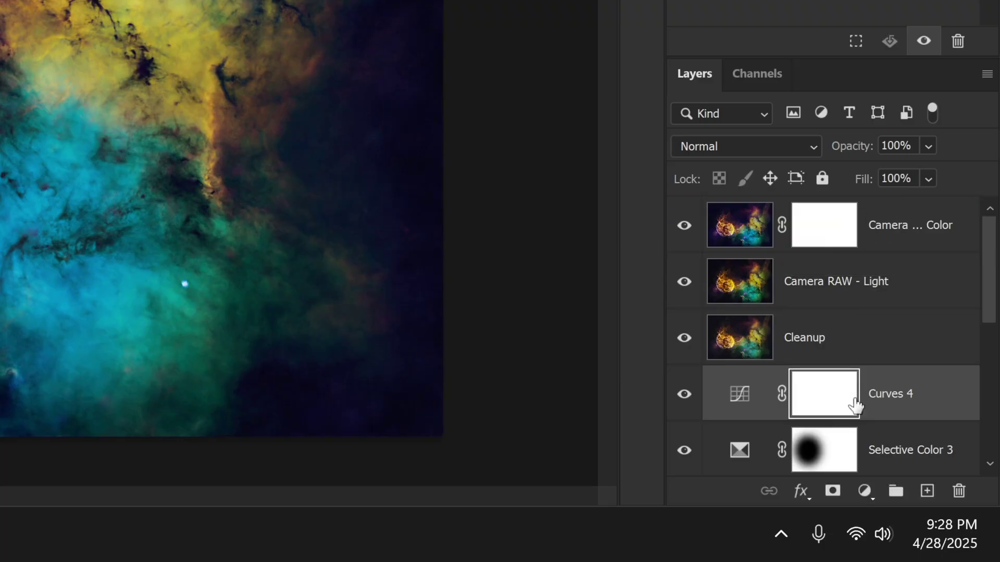
Replace the Camera RAW - Color layer's mask with a copy of the Selective Color 2 mask and compare the image with the layer hidden and shown.
scroll(870, 356, down, 3)
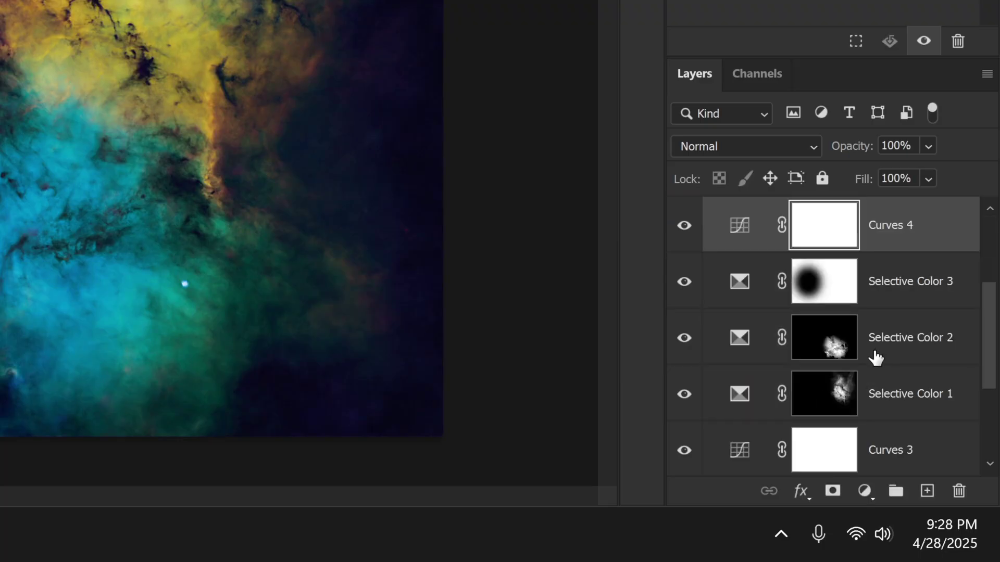
click(841, 396)
click(832, 346)
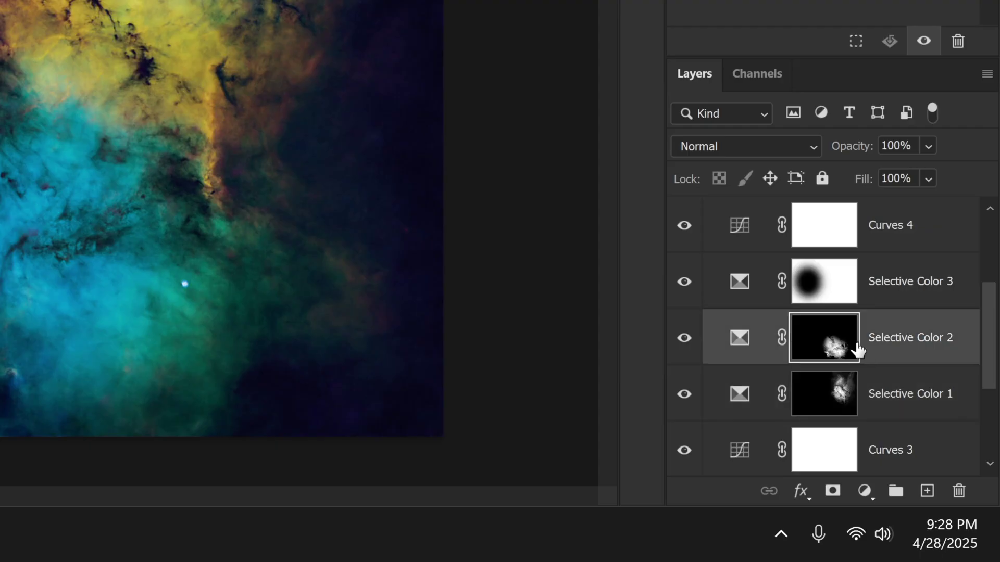
scroll(857, 345, up, 1)
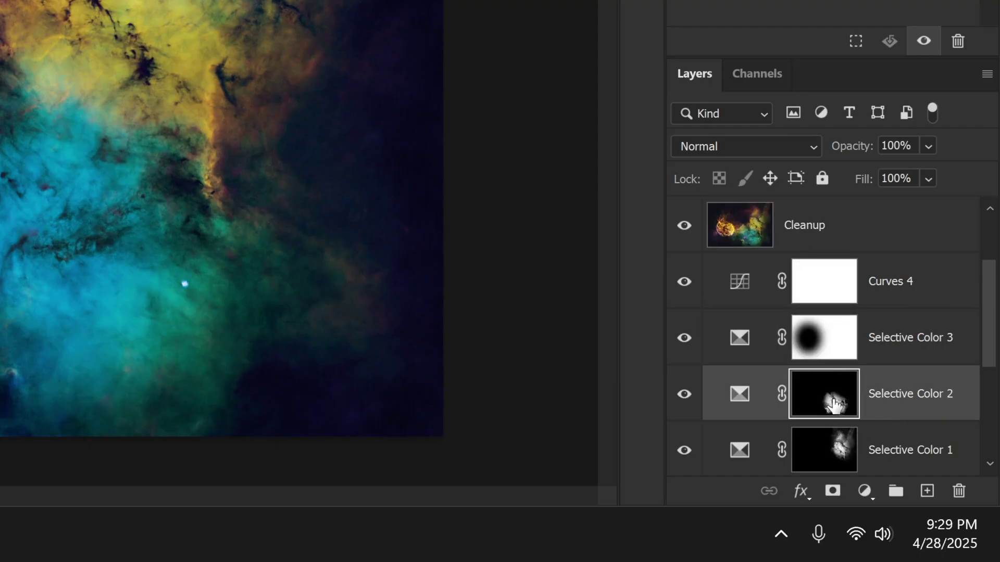
drag(830, 401, 997, 359)
scroll(908, 320, up, 1)
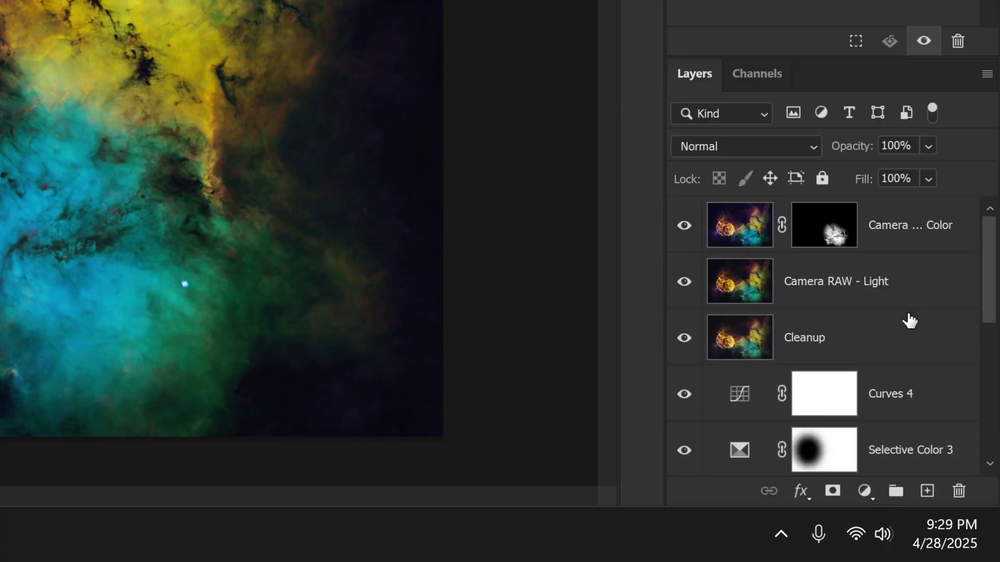
click(684, 224)
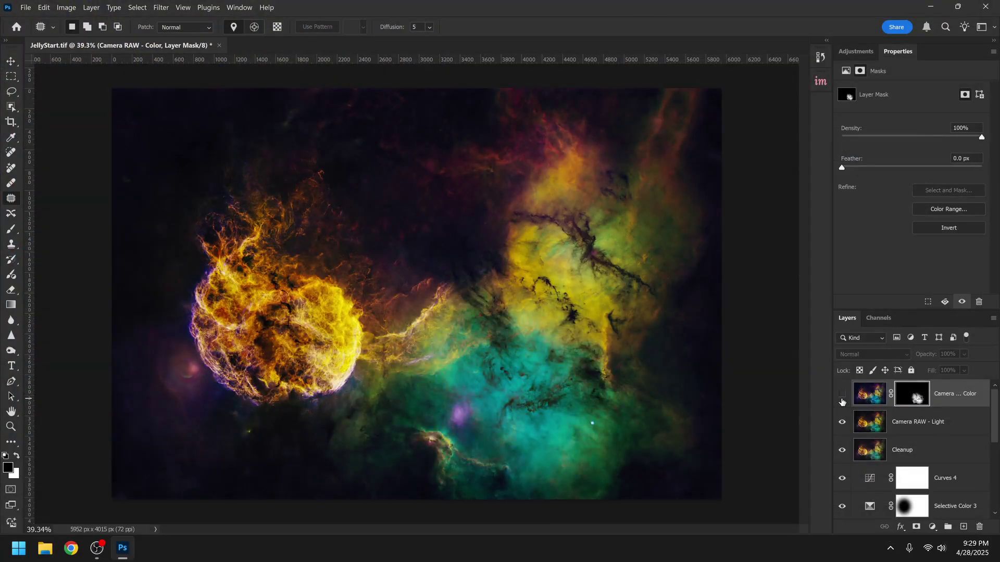
click(842, 400)
click(842, 400)
click(842, 400)
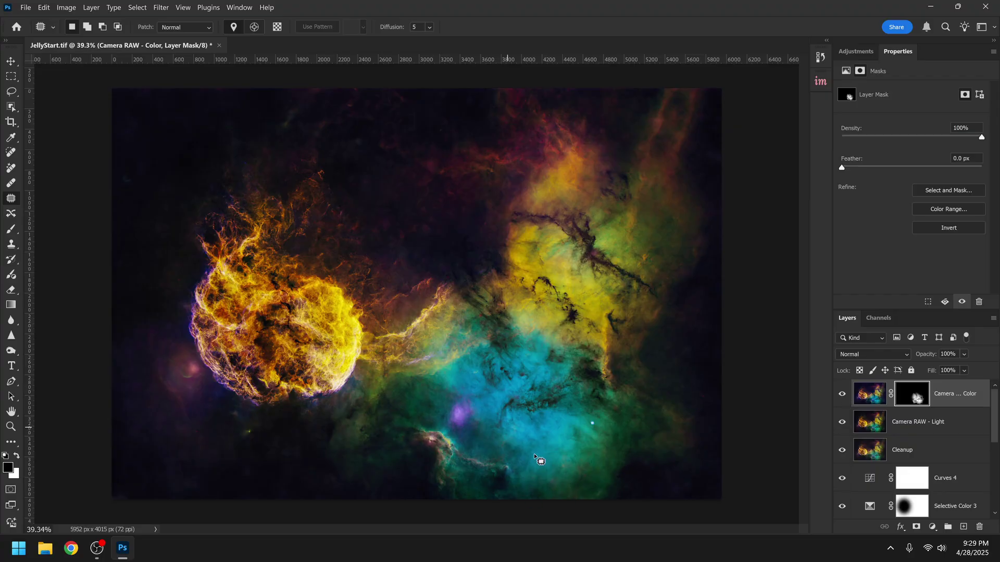
click(842, 396)
Stamp all visible layers into a new top layer and name it Camera RAW - Texture.
key(ctrl+2)
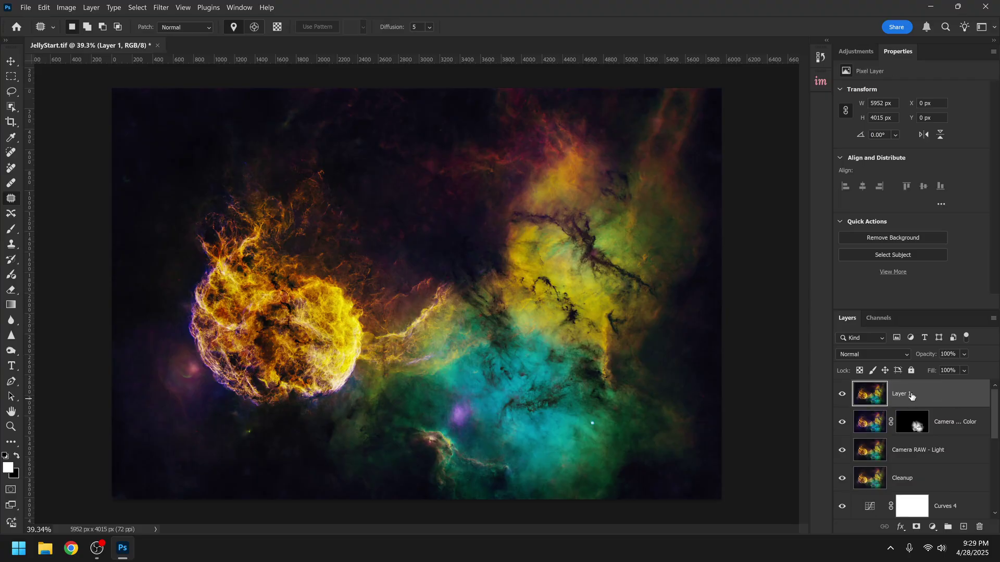
double_click(911, 396)
text(Camera RAW - Texture)
key(Return)
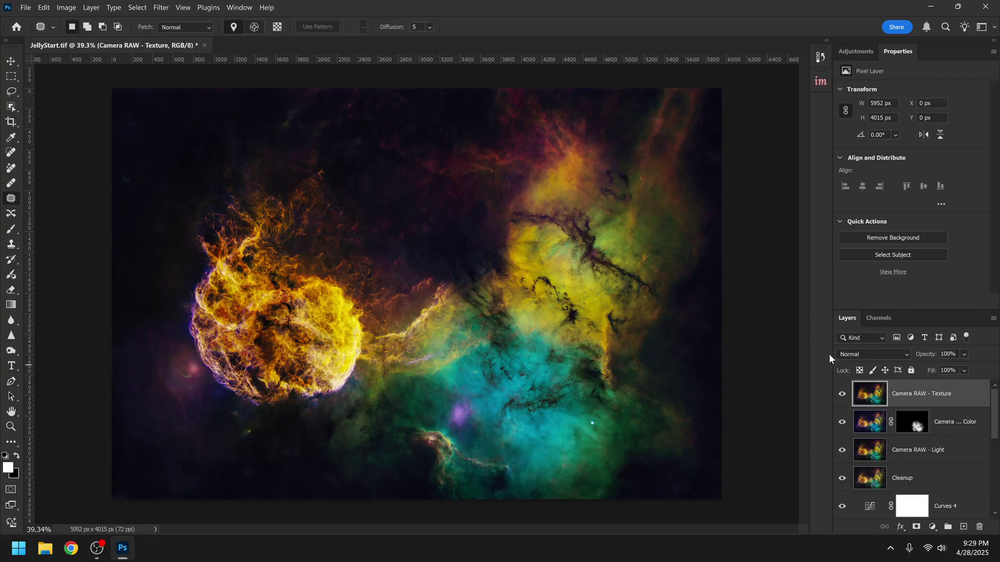
Apply the Camera Raw Filter to the Camera RAW - Texture layer with Texture +43 and Clarity +27.
click(161, 7)
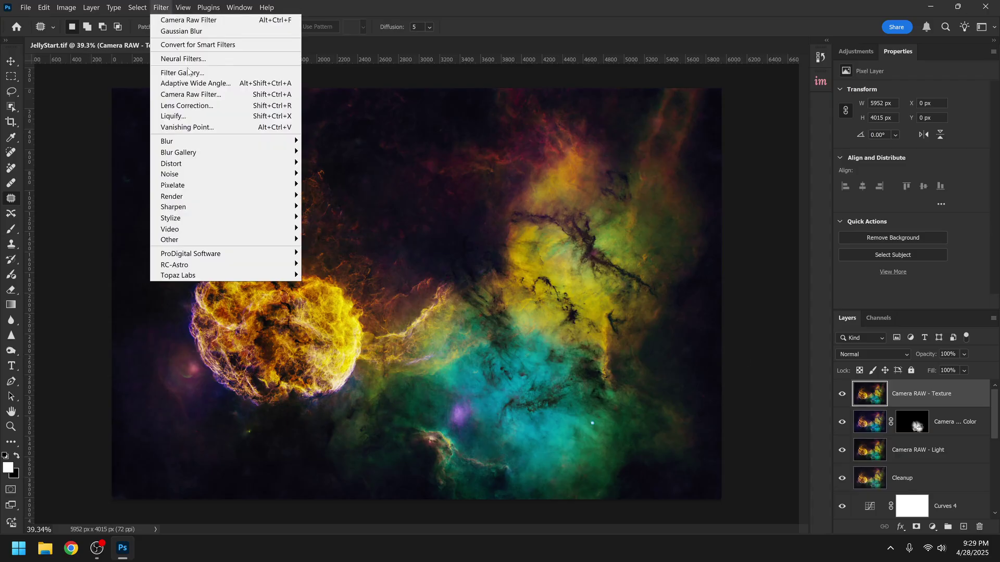
click(206, 96)
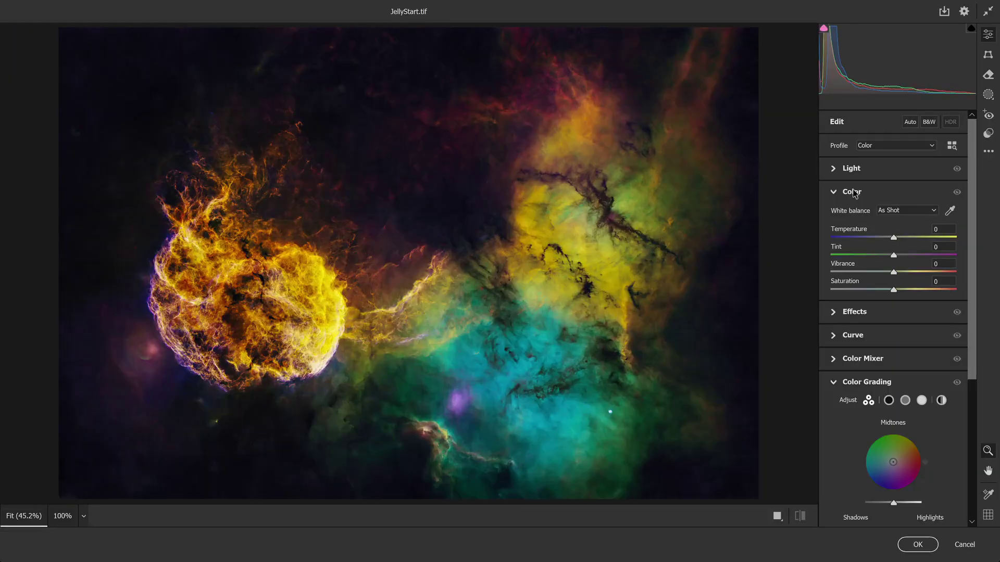
click(853, 193)
click(853, 285)
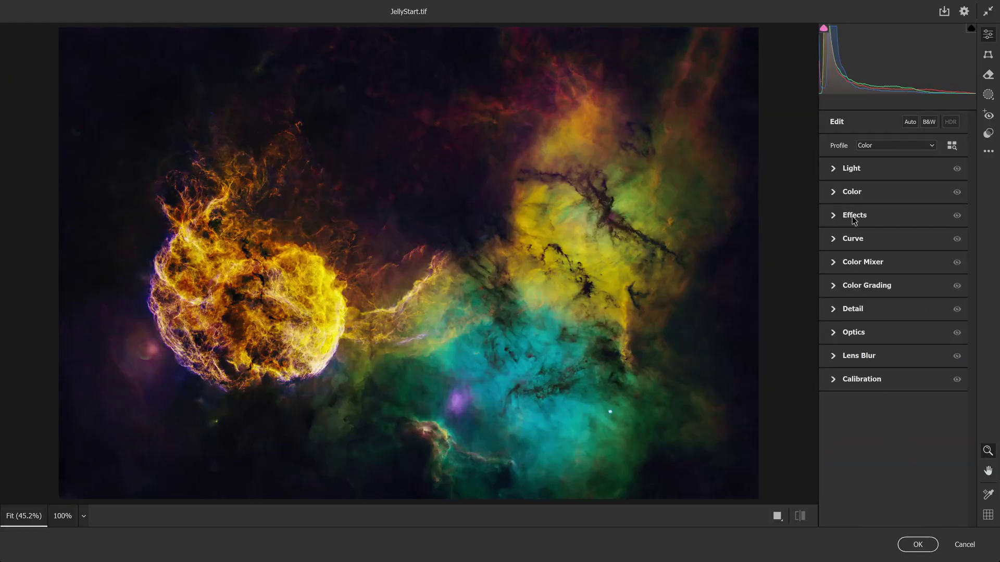
click(854, 215)
drag(893, 240, 911, 259)
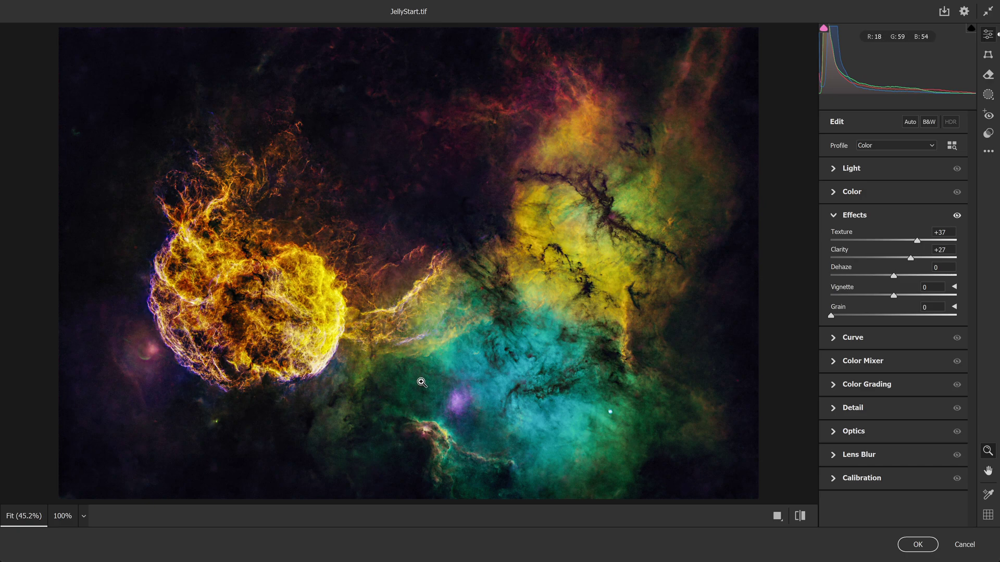
drag(916, 240, 920, 241)
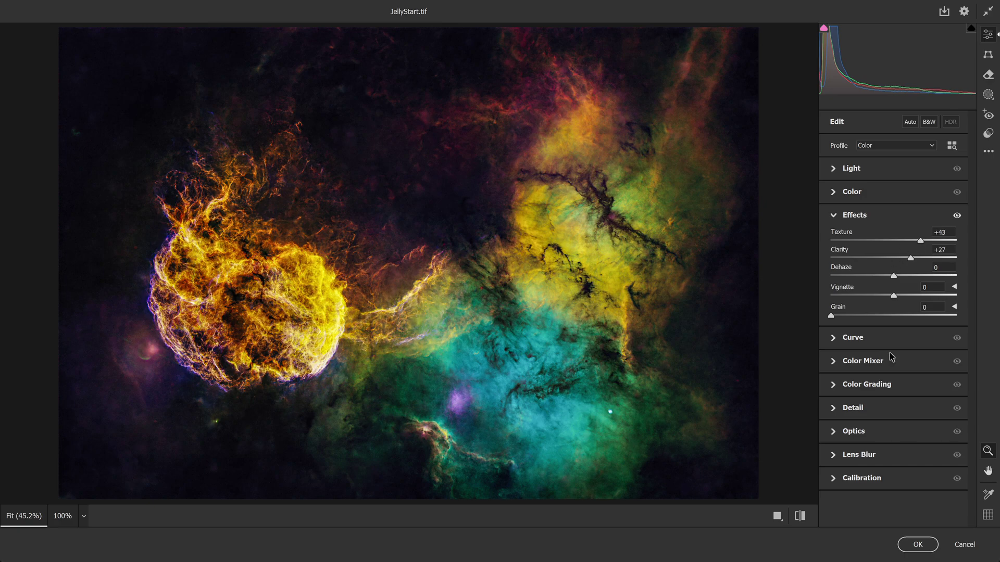
click(918, 544)
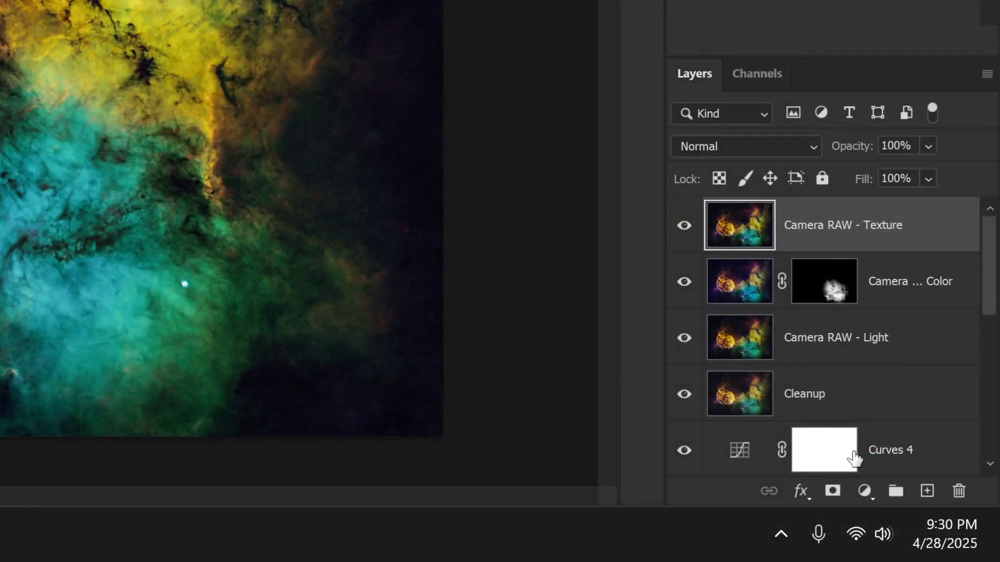
Add a black layer mask to the Camera RAW - Texture layer and invert it to white.
alt+click(833, 491)
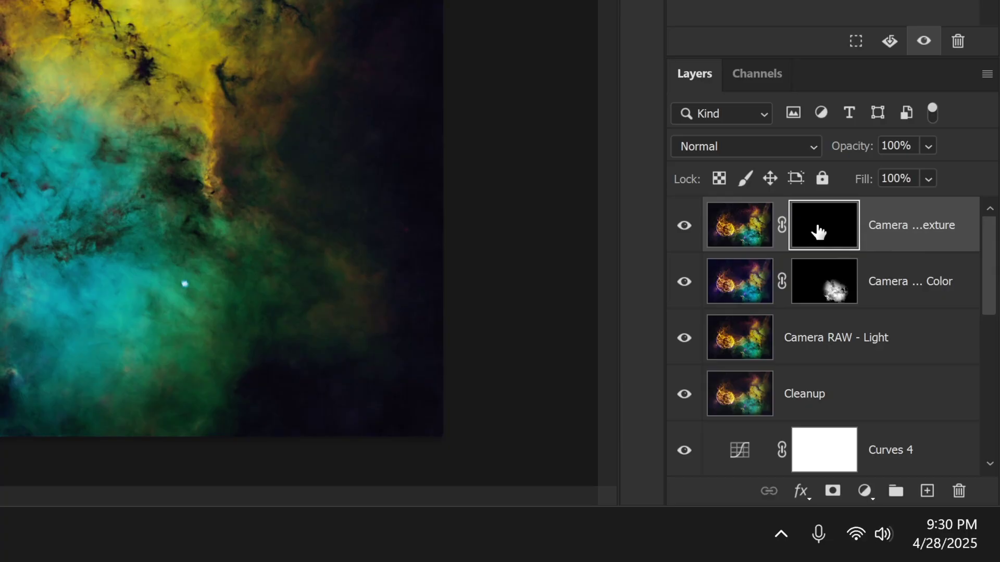
key(ctrl+i)
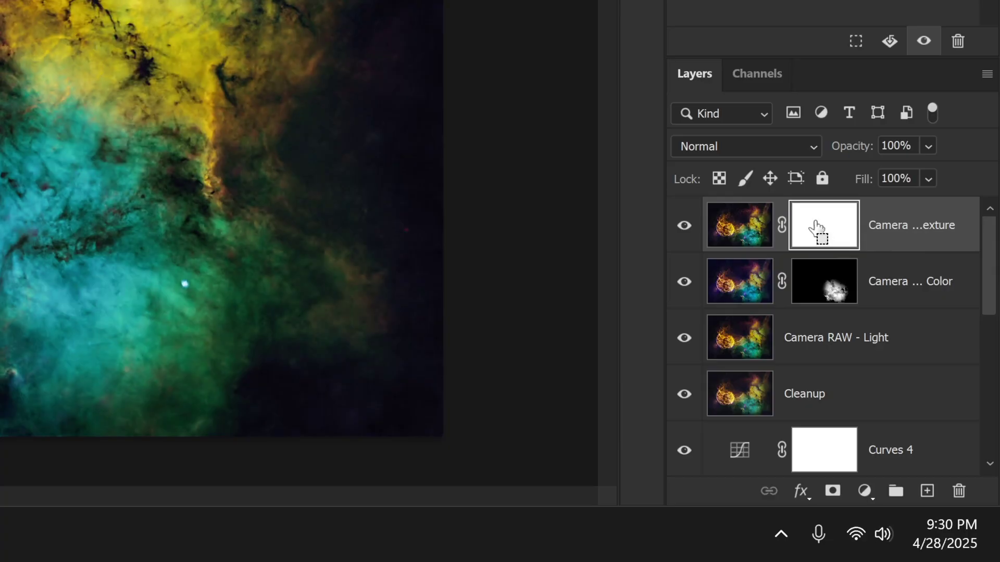
Invert the Camera RAW - Texture layer's mask to black and paint white over the yellow and teal nebula with the Brush tool.
key(ctrl+i)
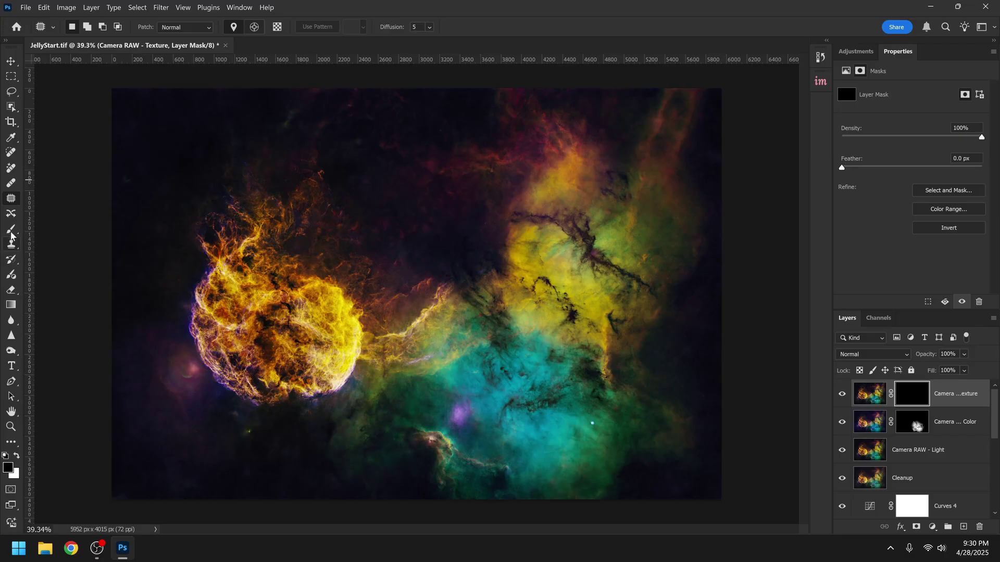
key(b)
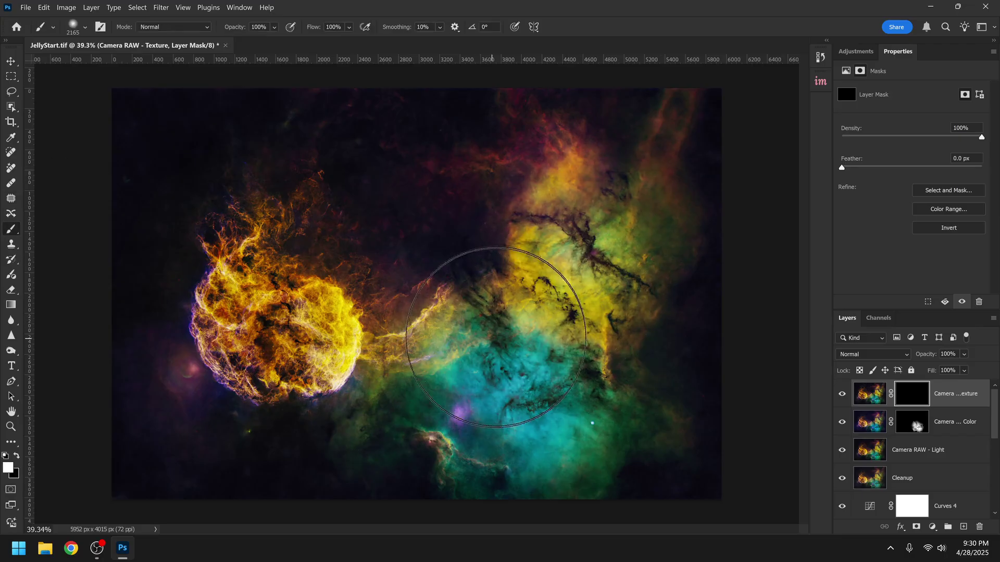
mouse_move(496, 337)
mouse_down()
mouse_move(469, 290)
mouse_move(591, 368)
mouse_move(547, 201)
mouse_up()
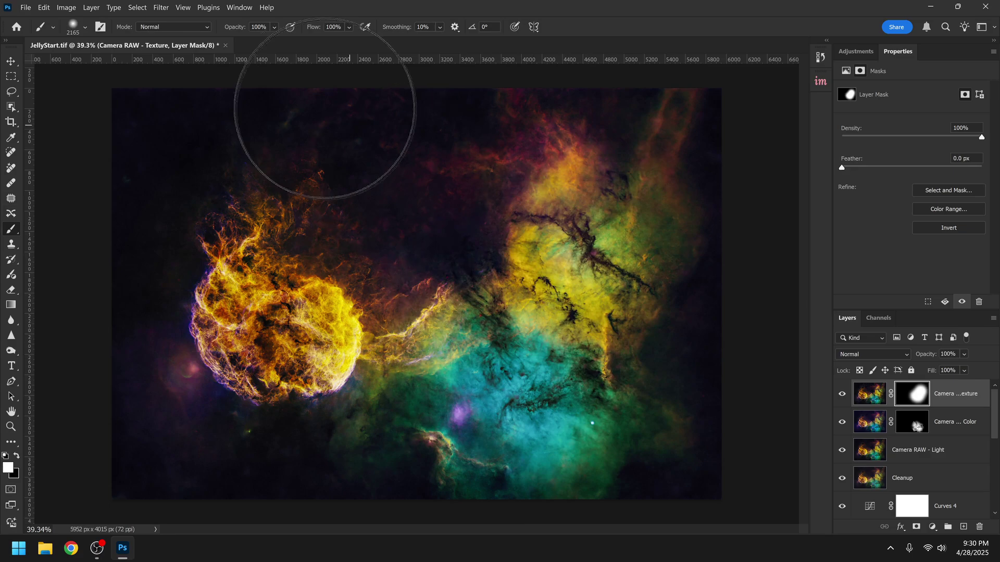
Apply a Gaussian Blur with a 608.5 pixel radius to the Camera RAW - Texture mask and set the layer's opacity to 40%.
click(161, 7)
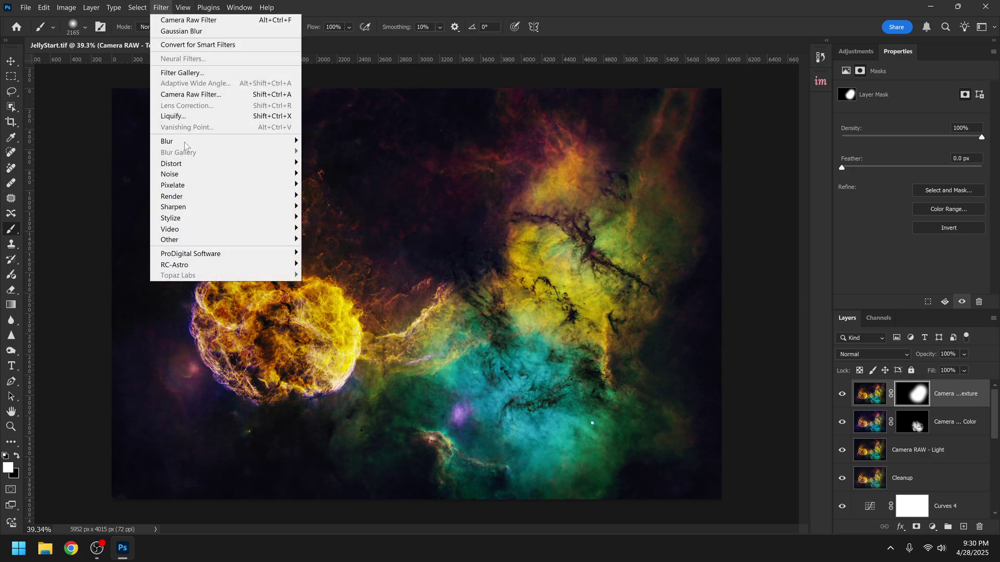
mouse_move(184, 142)
click(339, 184)
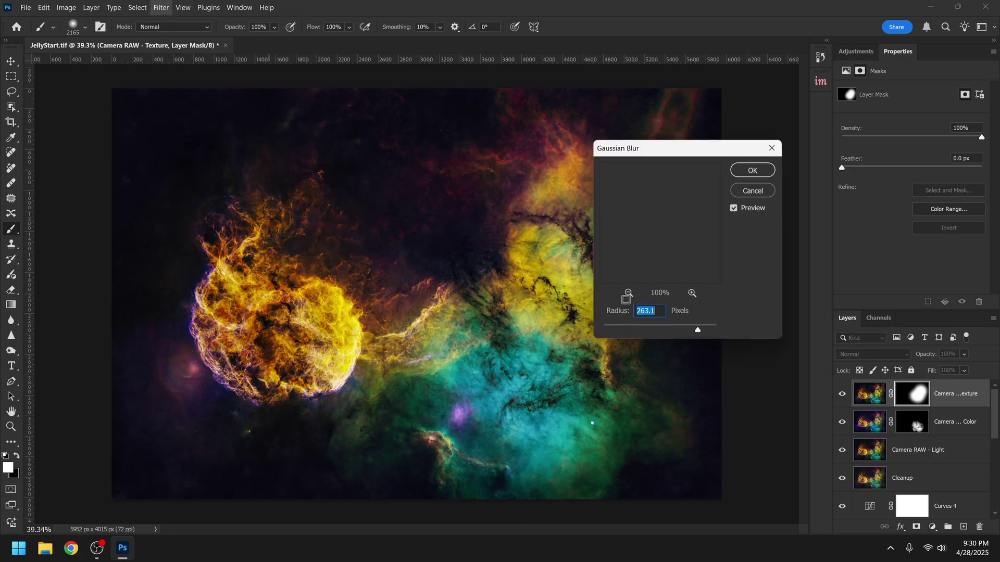
click(629, 293)
click(628, 293)
click(629, 293)
click(629, 293)
click(628, 293)
click(628, 293)
click(629, 293)
drag(697, 329, 706, 328)
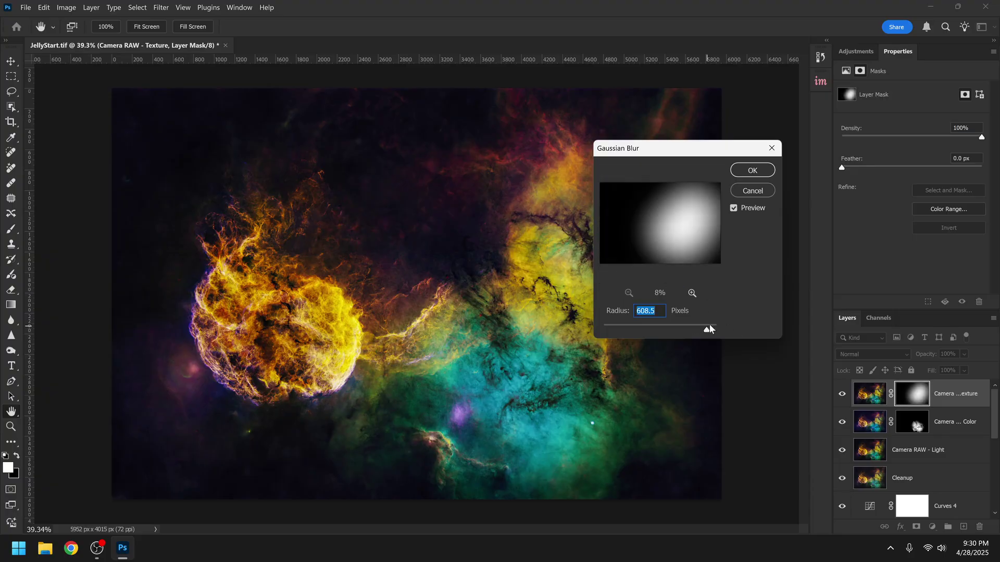
click(739, 174)
key(b)
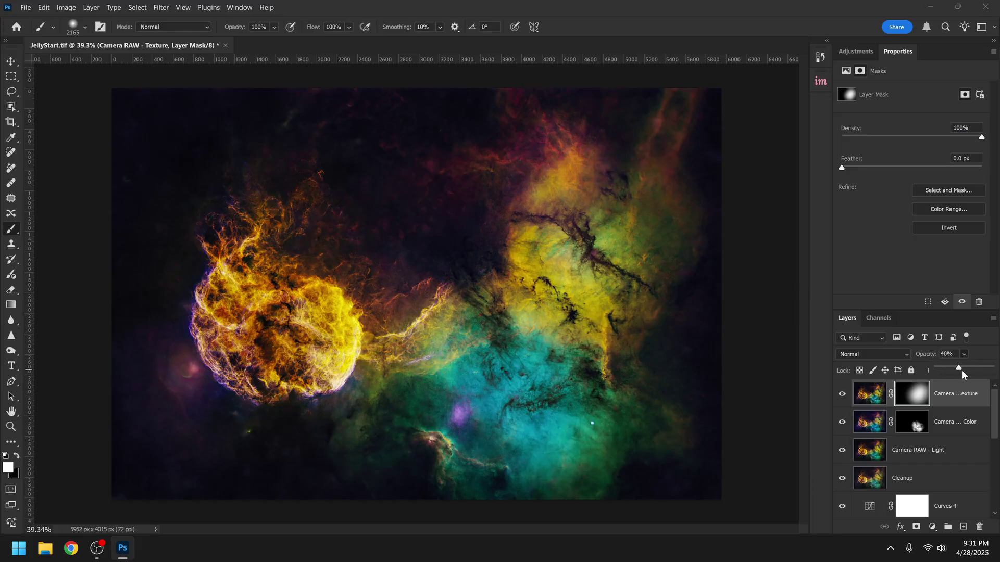
click(869, 394)
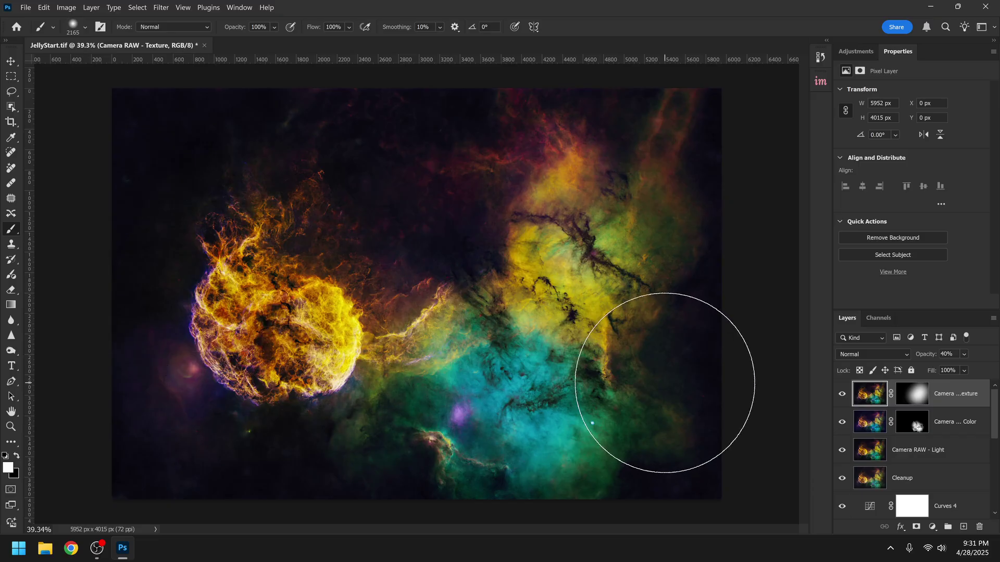
Stamp all visible layers into a new top layer and name it Camera RAW - Texture 2.
key(ctrl+shift+alt+n)
key(ctrl+shift+alt+e)
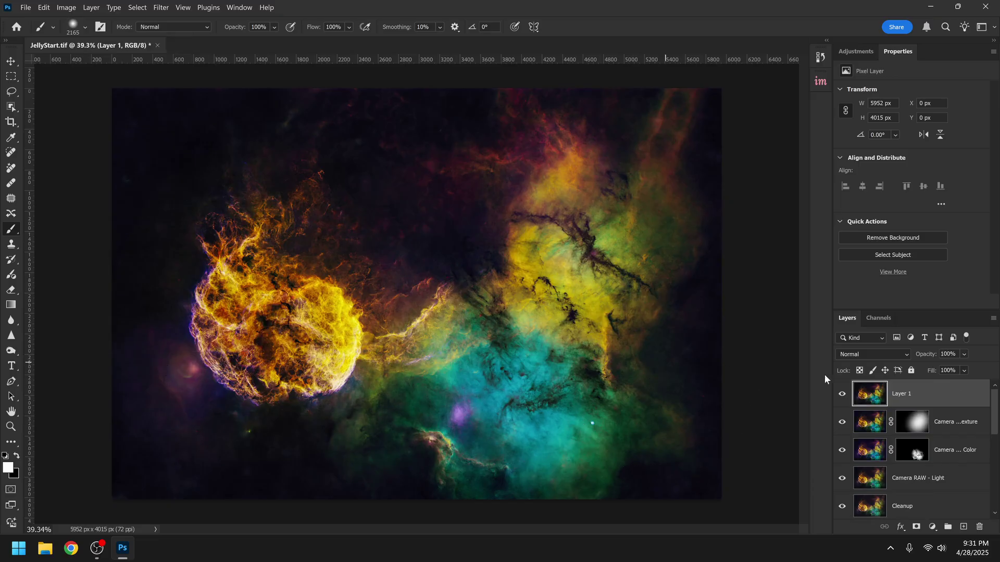
double_click(903, 394)
text(Camera RAW - Texture 2)
key(Return)
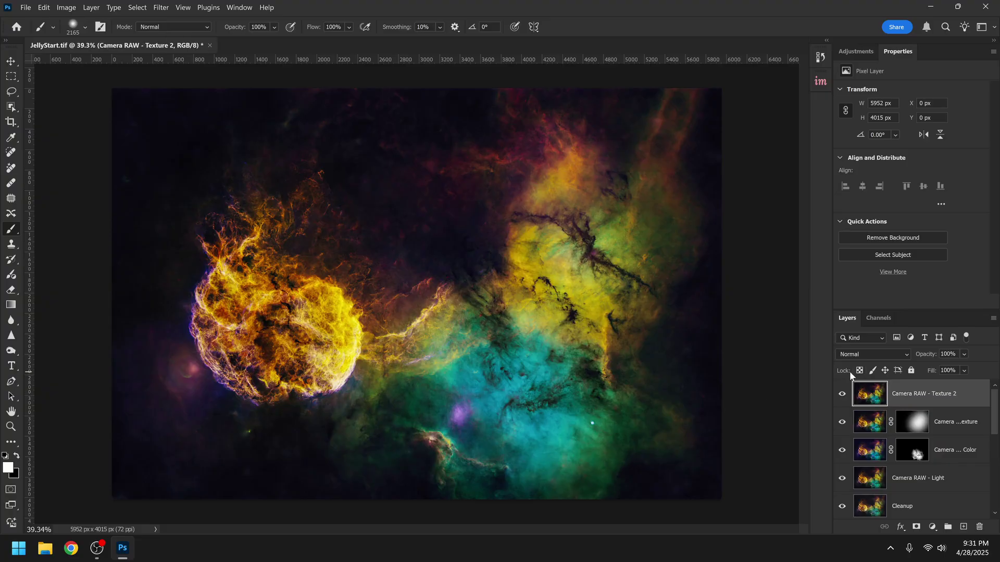
Apply the Camera Raw Filter to the Camera RAW - Texture 2 layer with Texture +29.
click(161, 8)
click(186, 95)
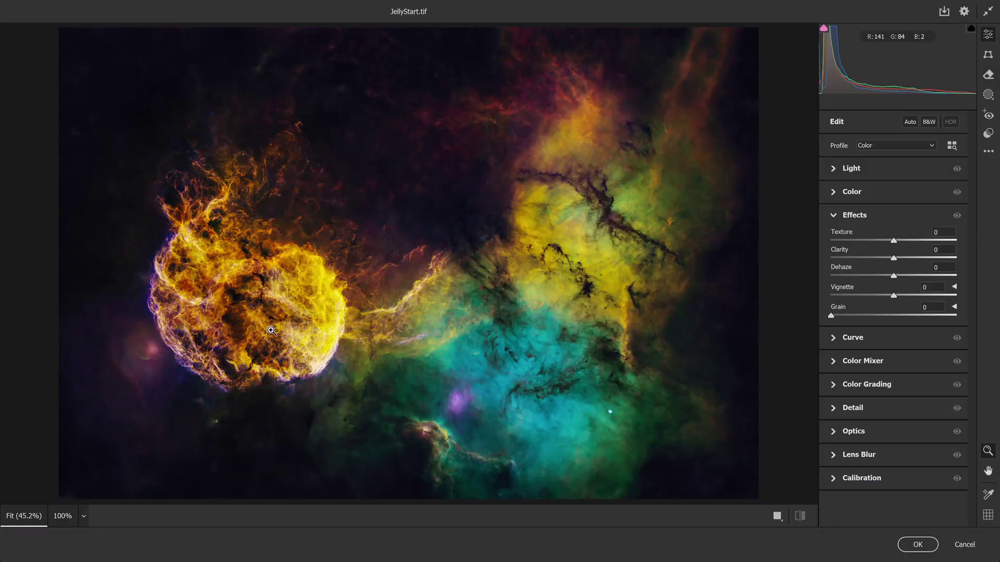
drag(893, 241, 911, 242)
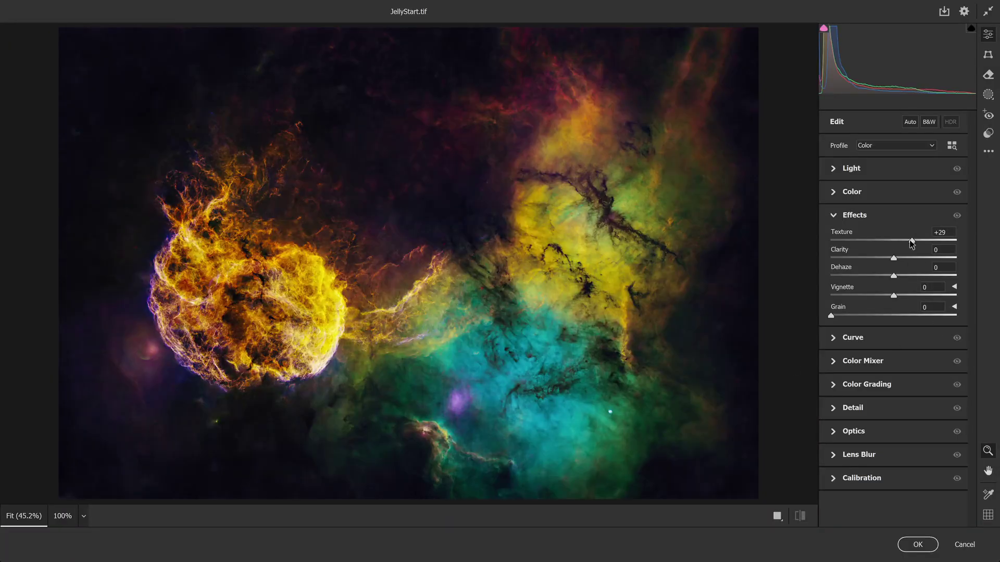
click(917, 544)
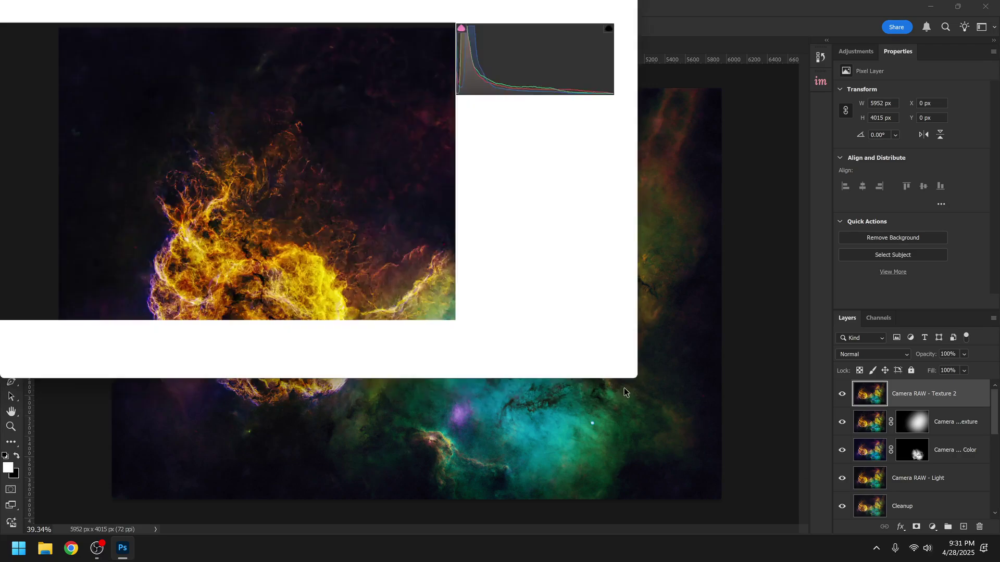
Give Camera RAW - Texture 2 a black mask painted white over the round orange nebula, and set the layer's opacity to 63%.
alt+click(916, 527)
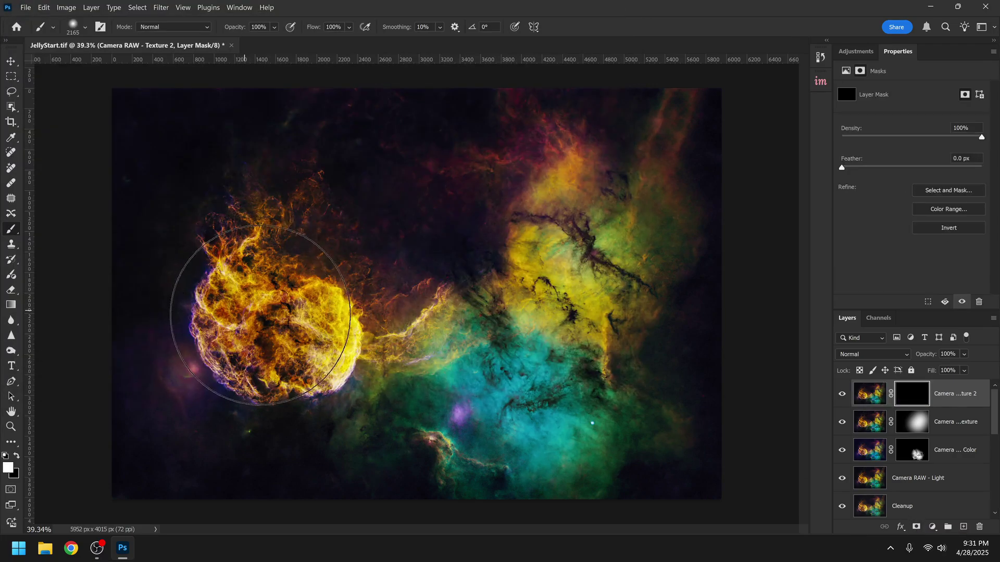
drag(275, 280, 268, 334)
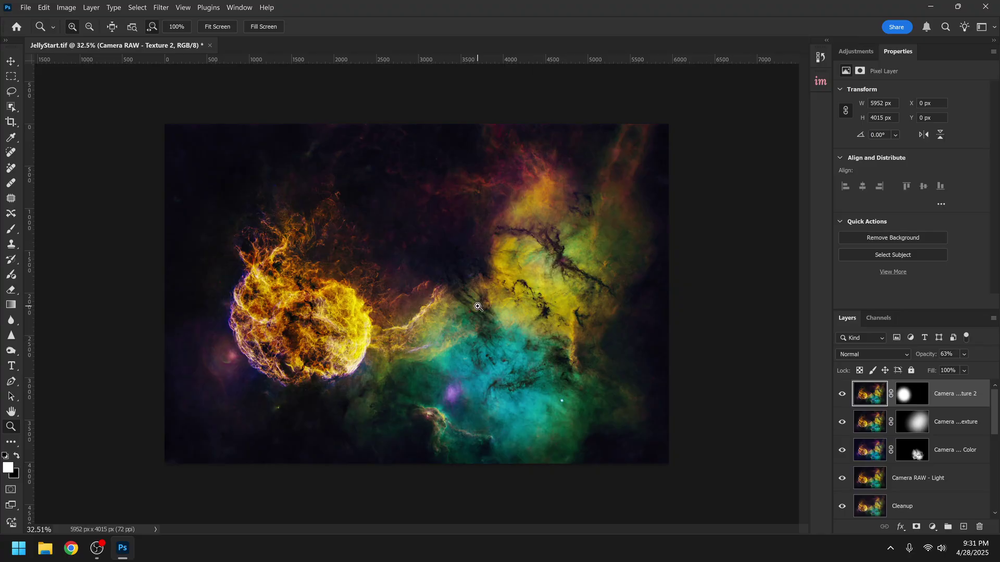
Group all layers above the Background and compare the image with the group hidden and shown.
scroll(960, 479, down, 5)
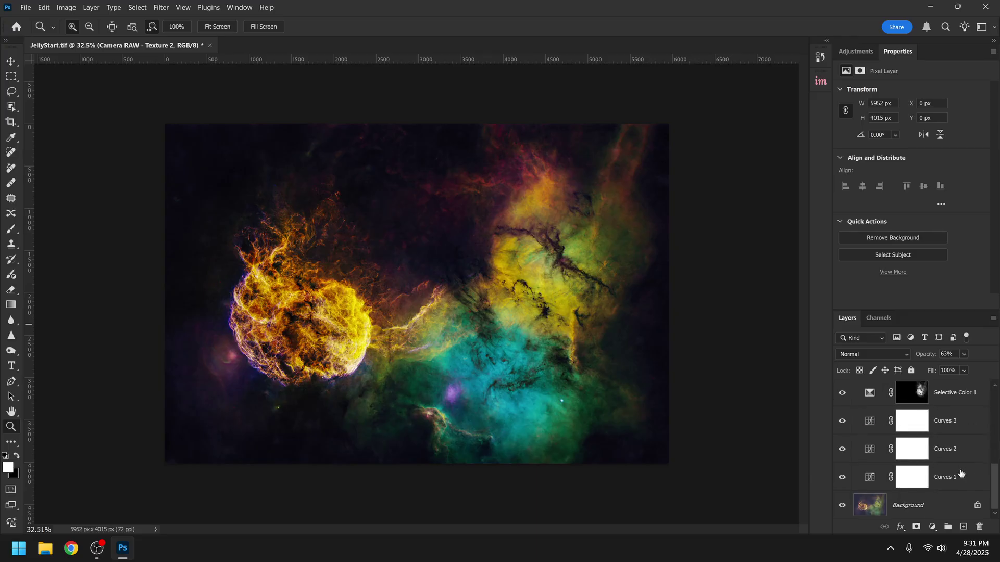
shift+click(960, 479)
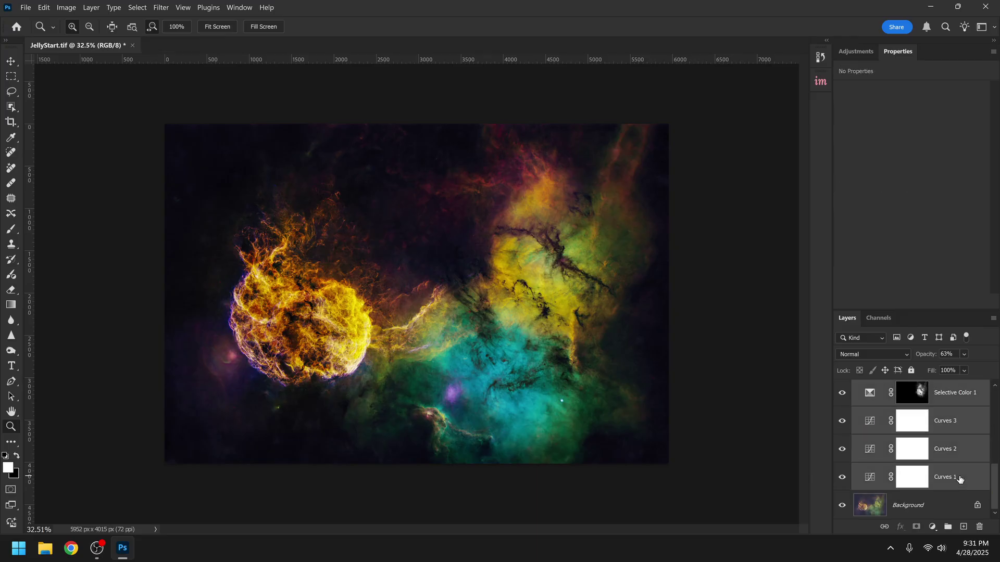
click(947, 526)
click(842, 389)
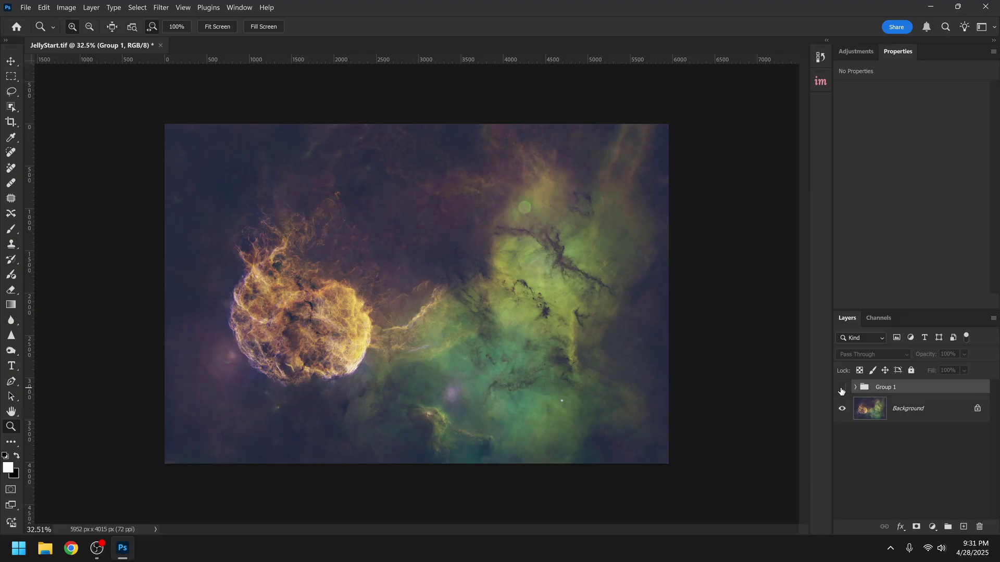
click(841, 389)
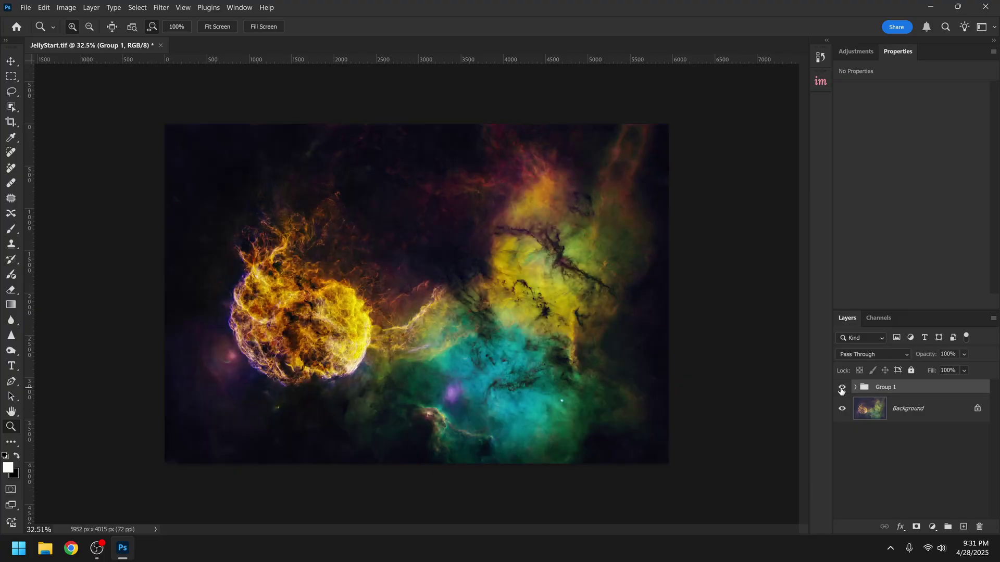
click(841, 389)
click(841, 390)
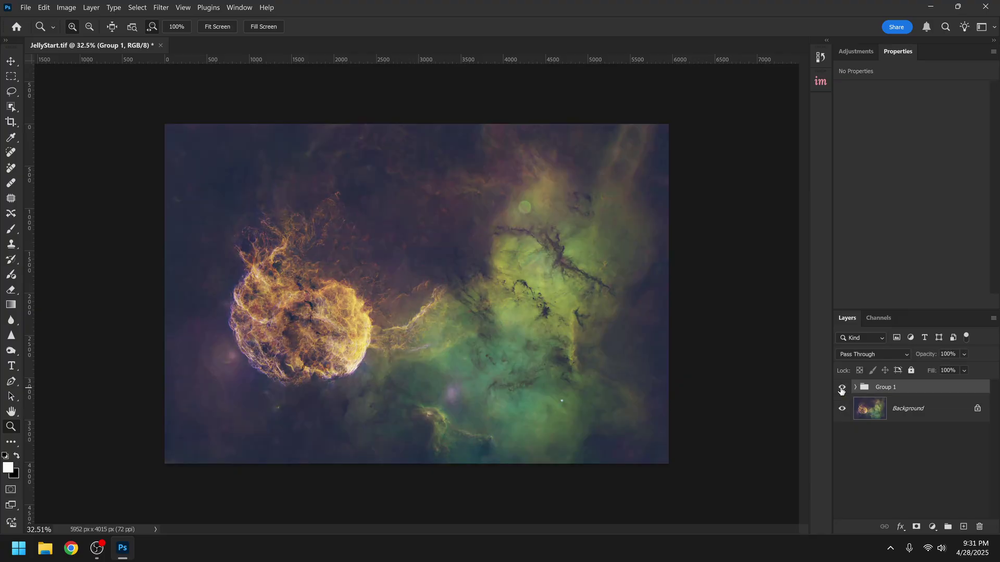
scroll(654, 375, up, 2)
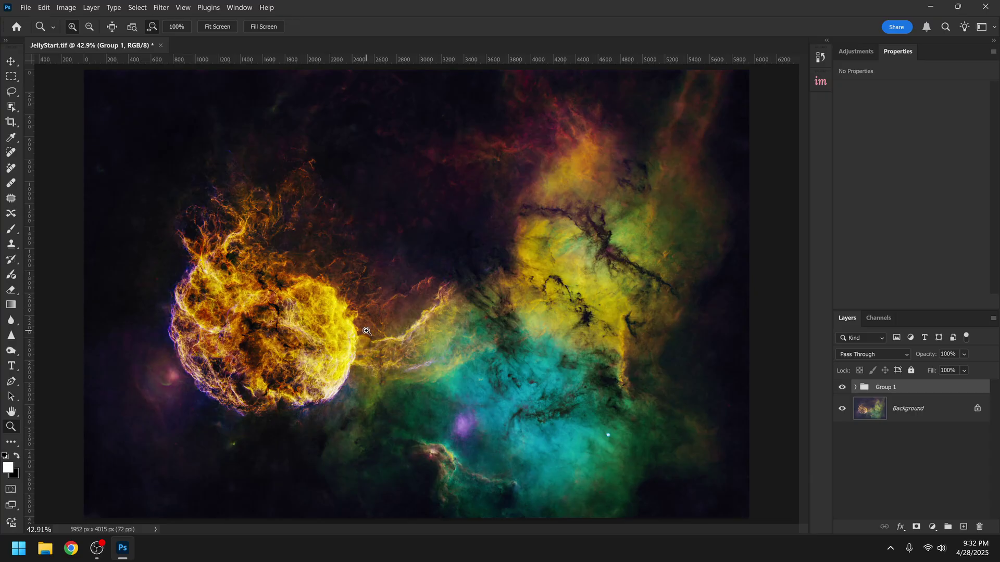
scroll(365, 330, down, 1)
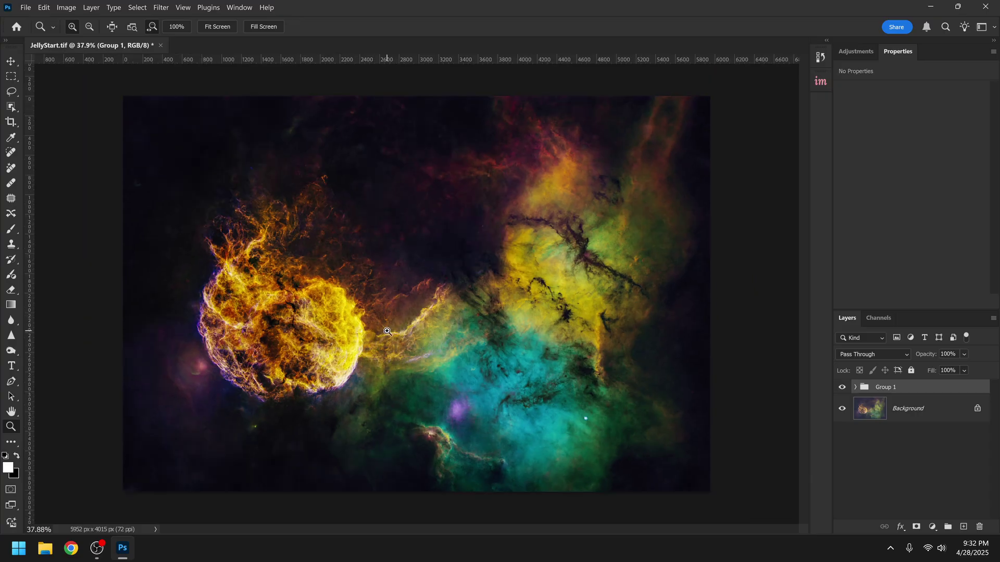
scroll(387, 331, down, 5)
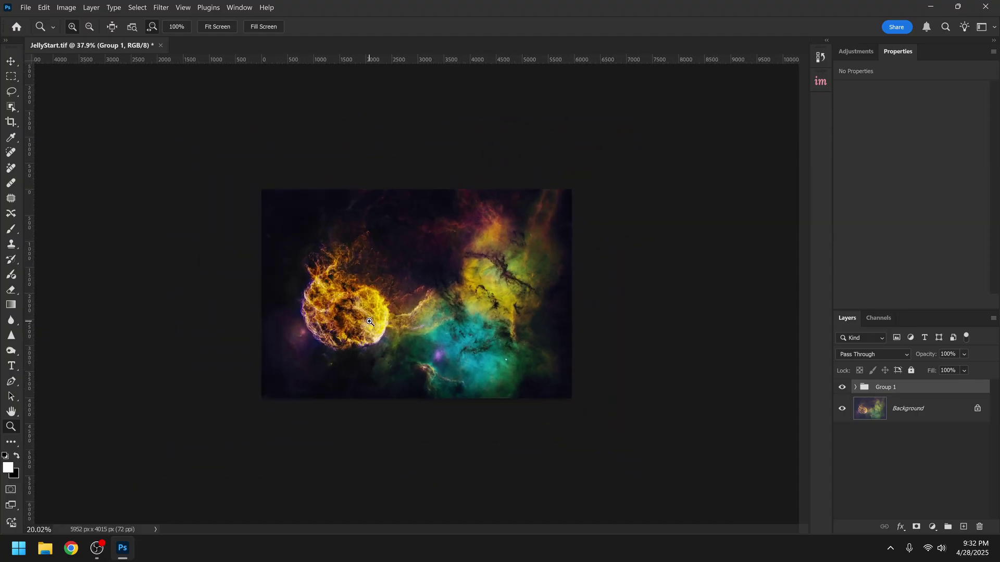
scroll(373, 323, up, 3)
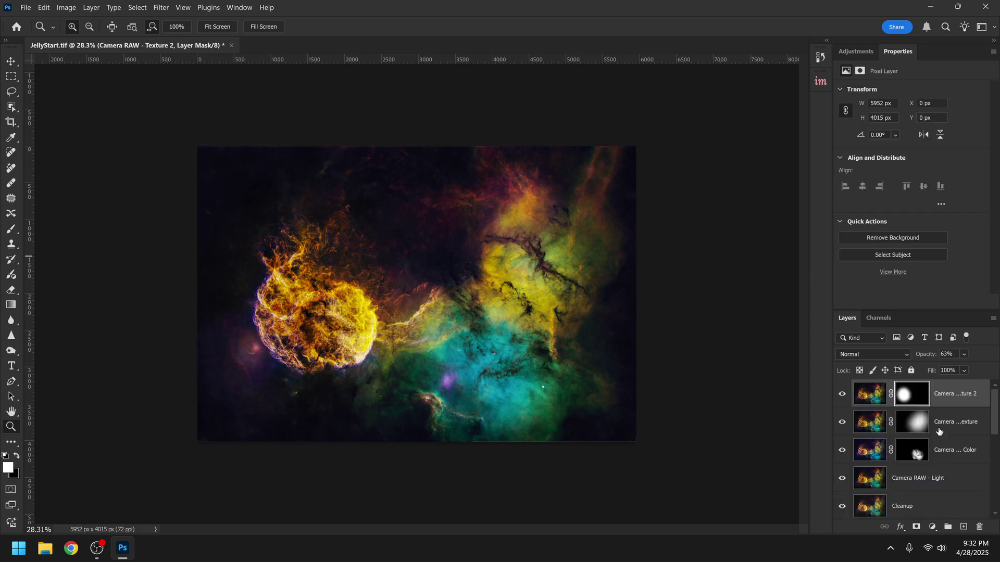
scroll(940, 432, down, 3)
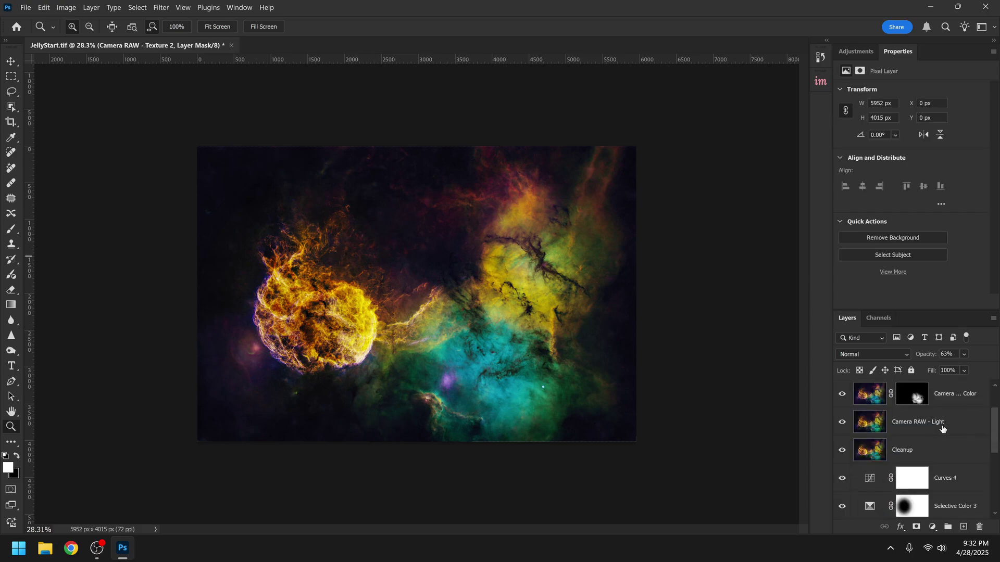
scroll(944, 431, up, 4)
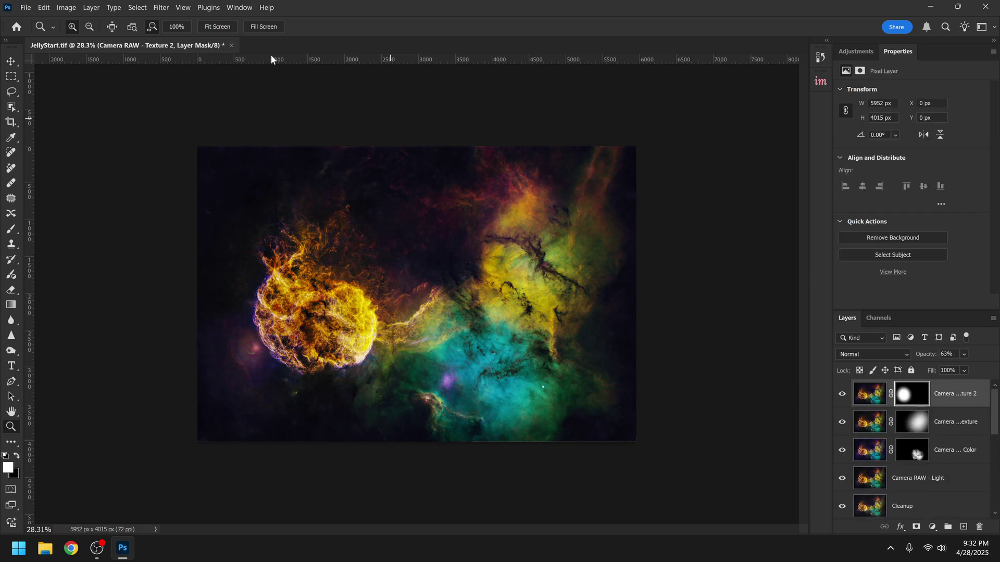
Save JellyStart.tif with its layers kept separate.
click(21, 7)
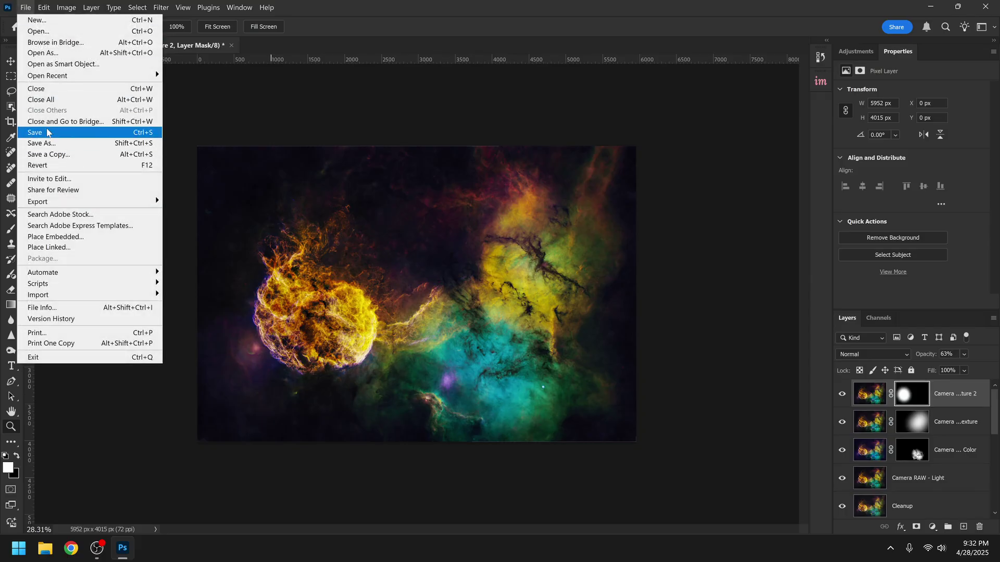
click(97, 135)
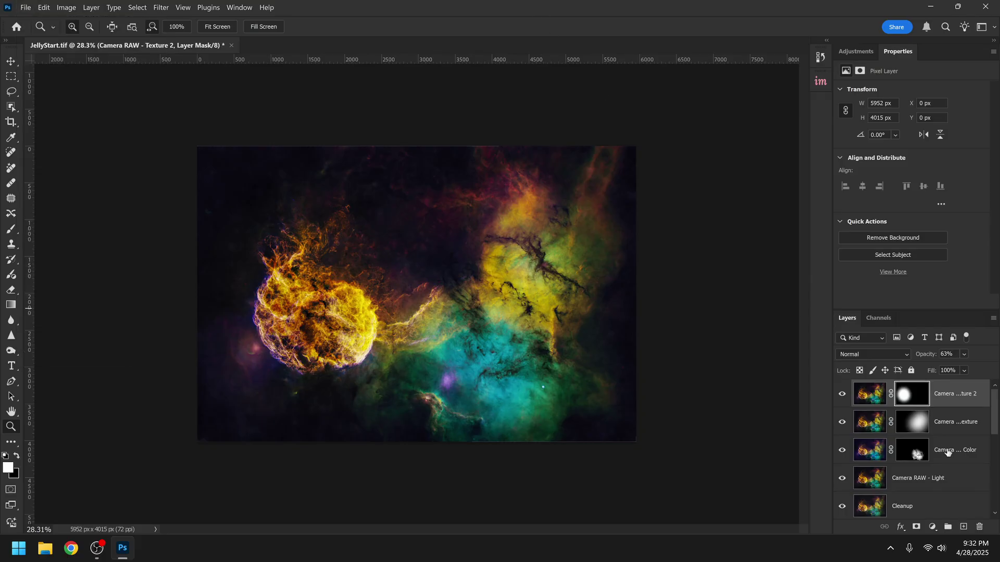
scroll(953, 477, down, 6)
scroll(945, 453, up, 4)
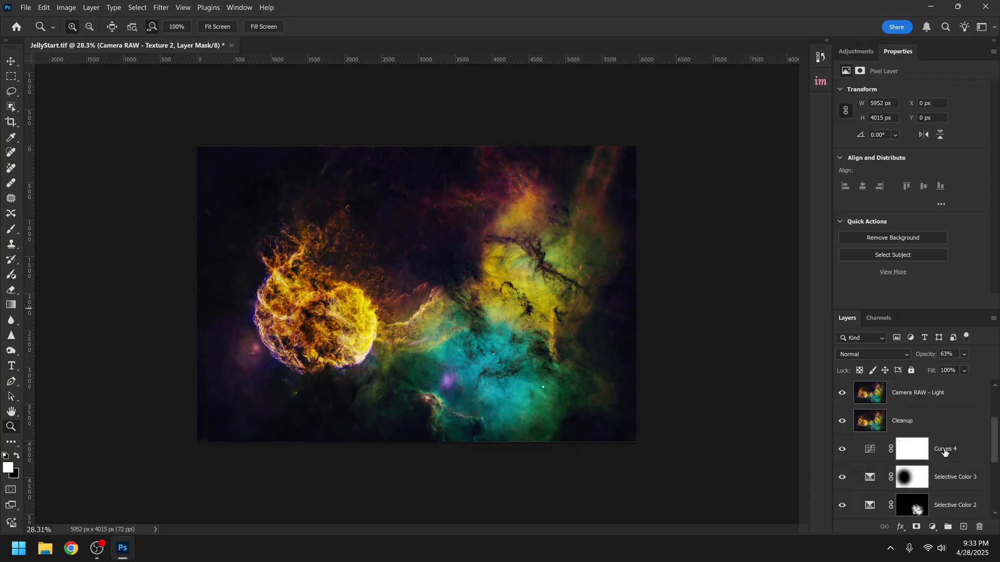
scroll(945, 452, up, 2)
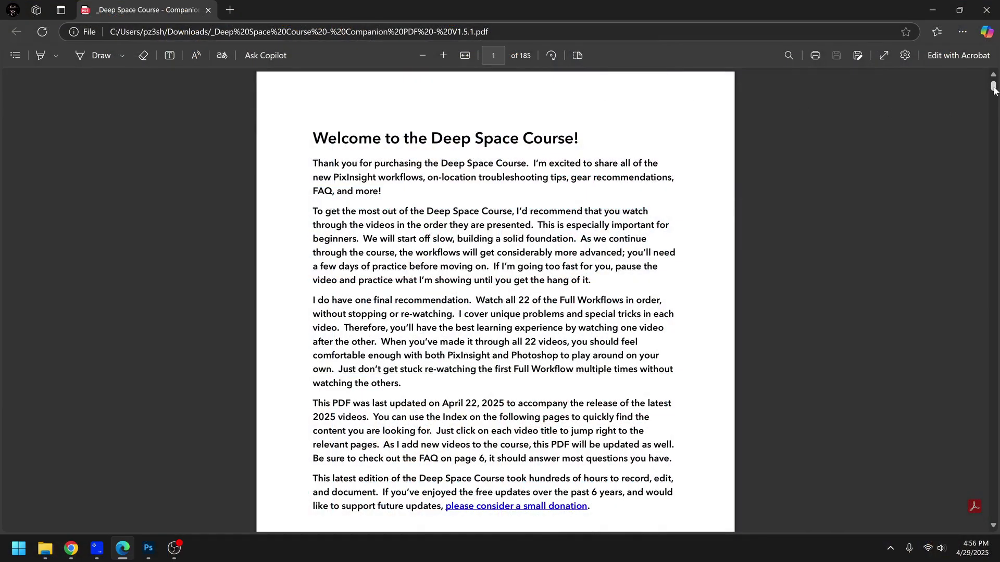
Browse the Deep Space Course companion PDF in Edge from page 1 to page 60.
drag(994, 89, 995, 227)
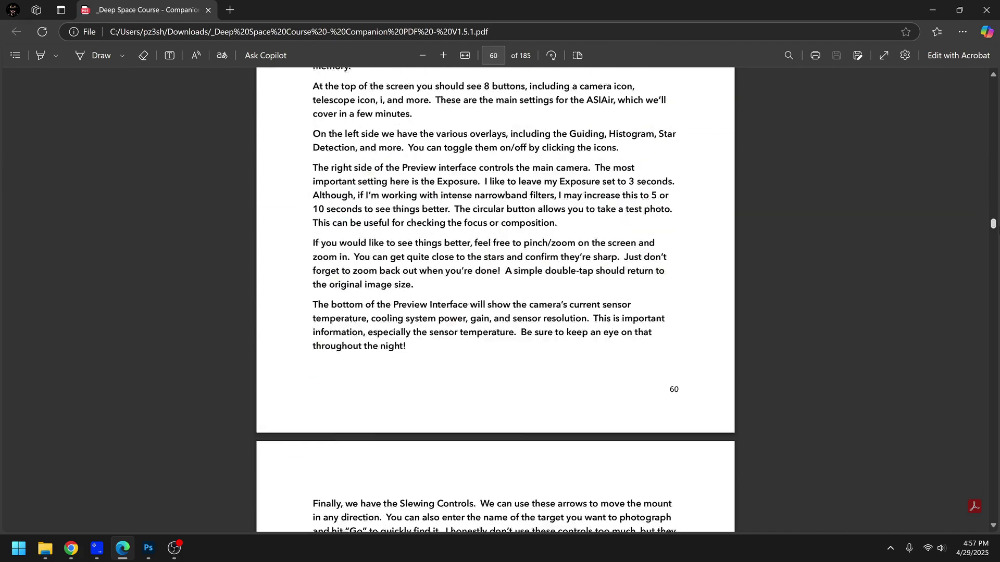